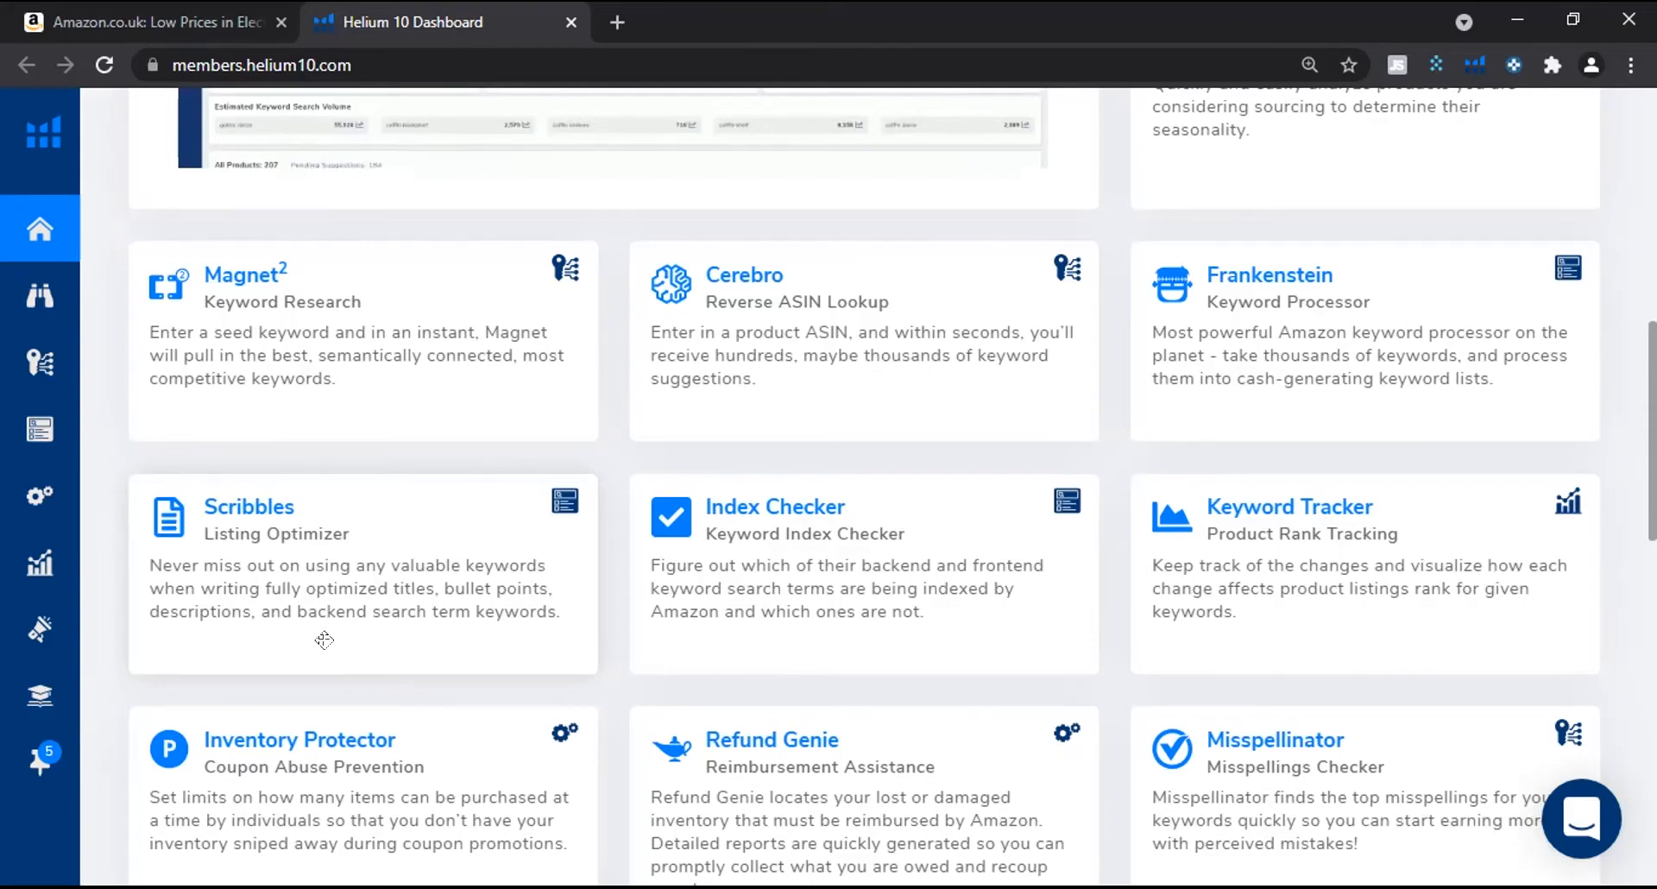
Open the Cerebro and Frankenstein tools from the Helium 10 dashboard in separate browser tabs.
{"action": "scroll", "coordinate": [629, 366], "scroll_direction": "up", "scroll_amount": 6}
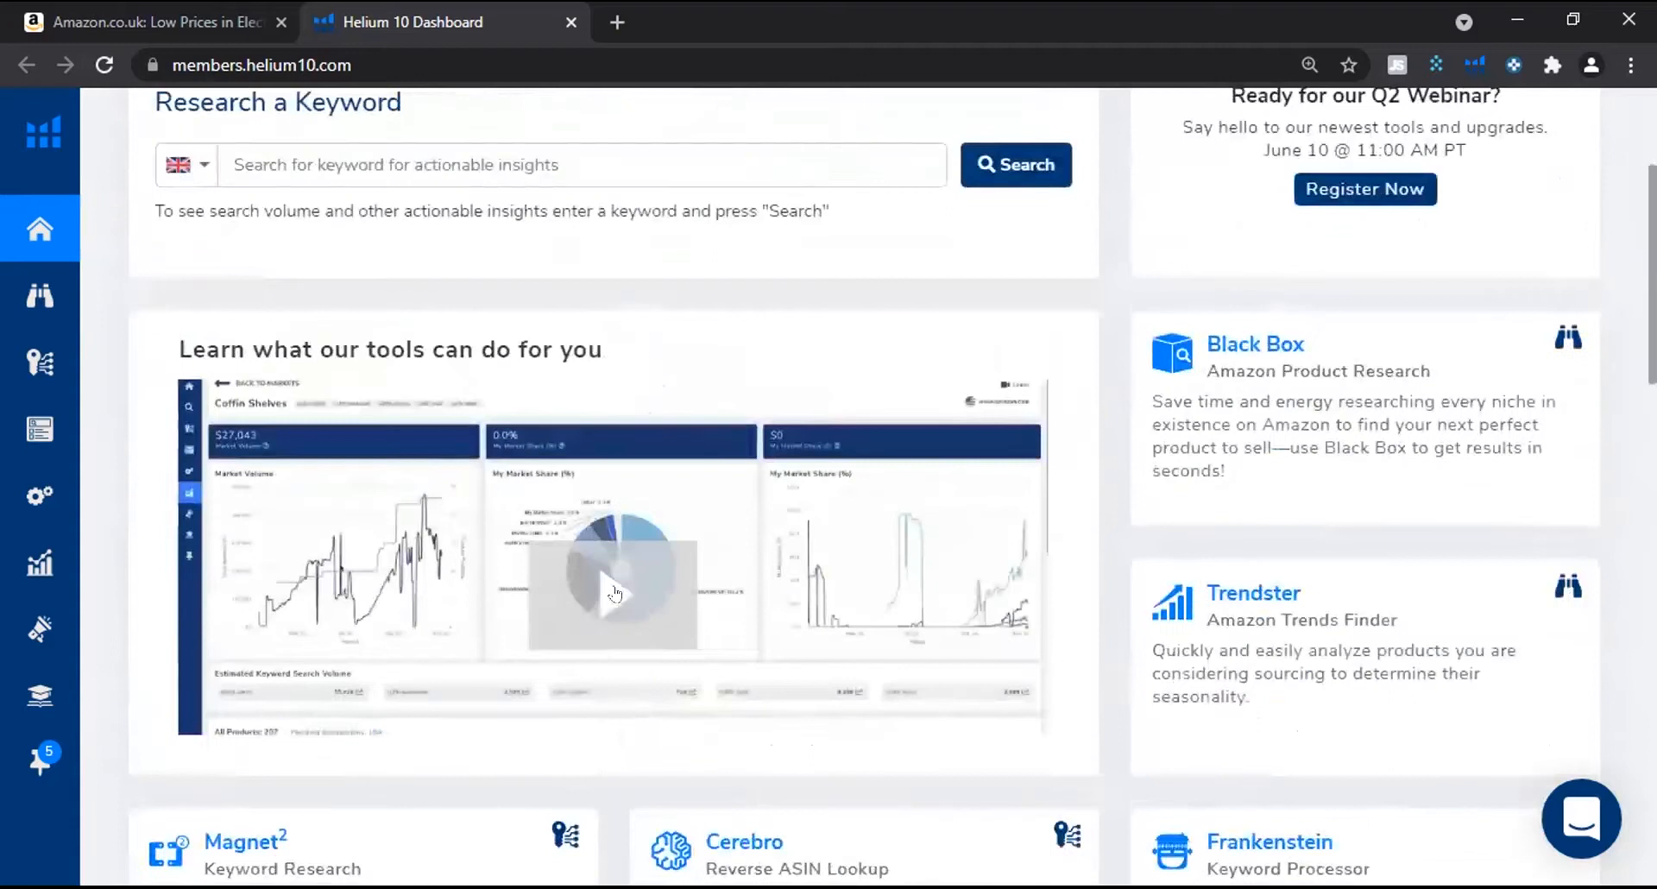
{"action": "scroll", "coordinate": [593, 681], "scroll_direction": "down", "scroll_amount": 3}
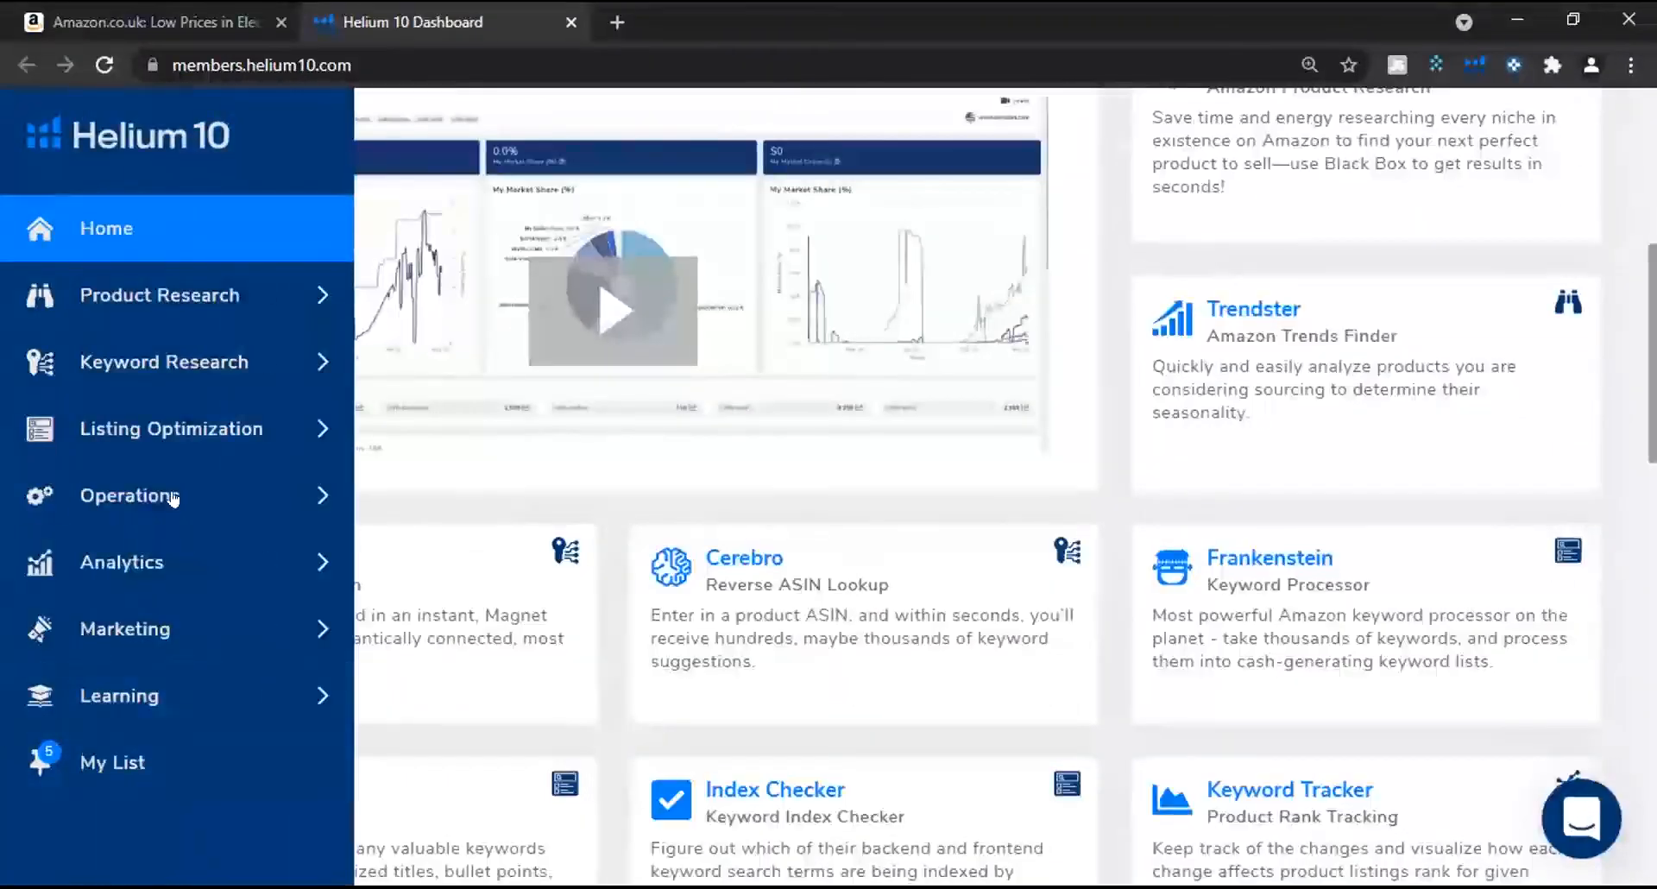
{"action": "scroll", "coordinate": [1627, 360], "scroll_direction": "down", "scroll_amount": 3}
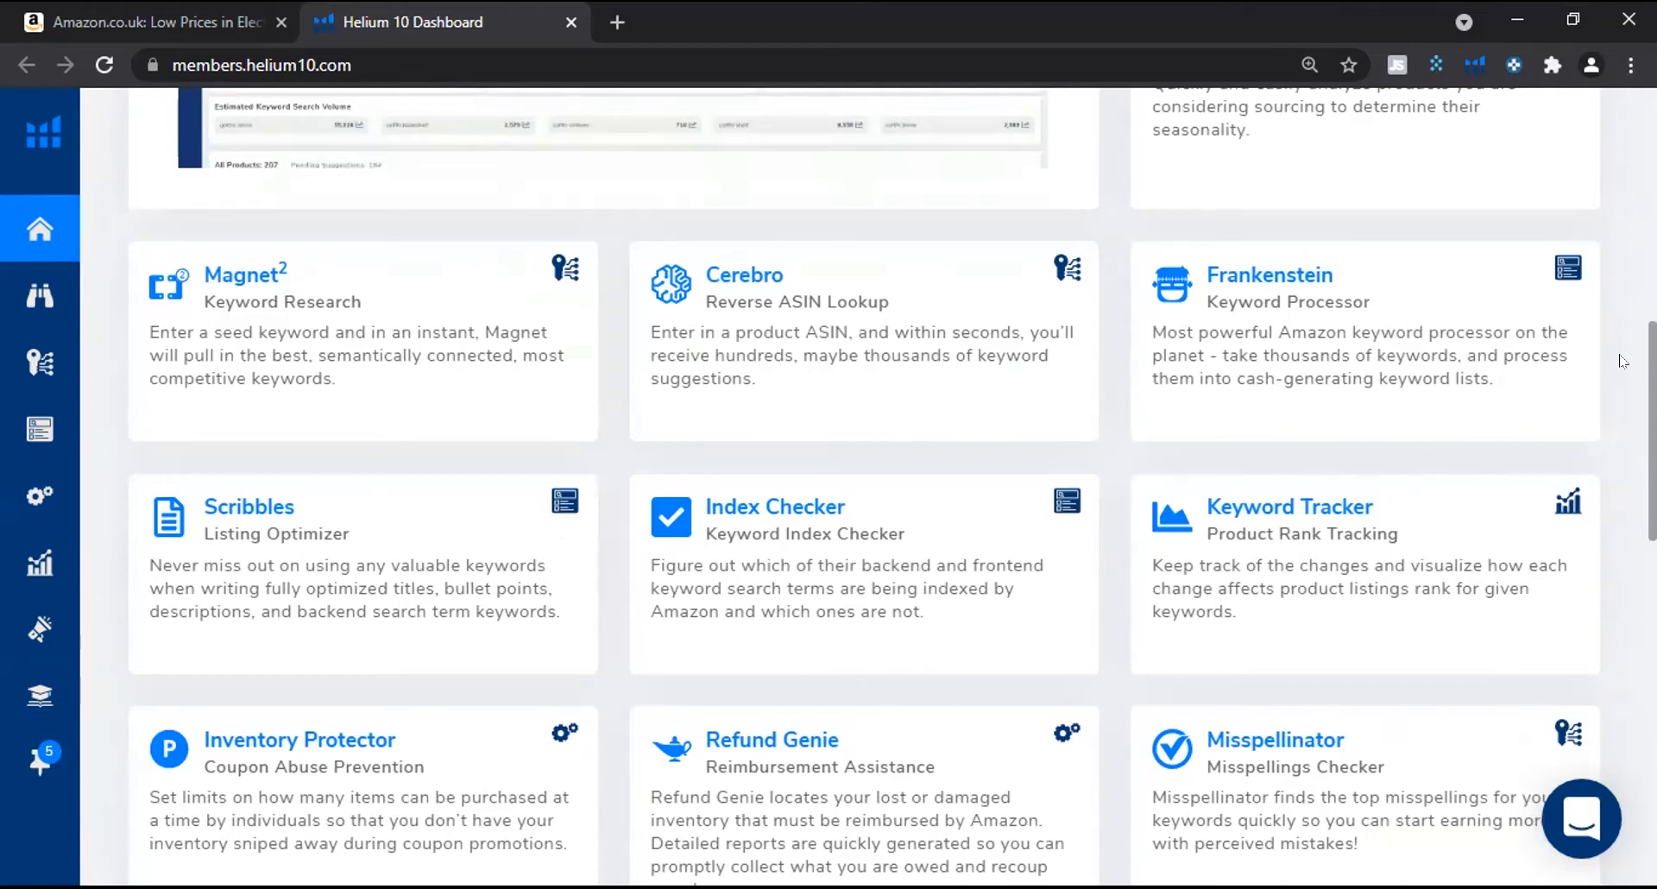
{"action": "middle_click", "coordinate": [790, 278]}
{"action": "middle_click", "coordinate": [1230, 275]}
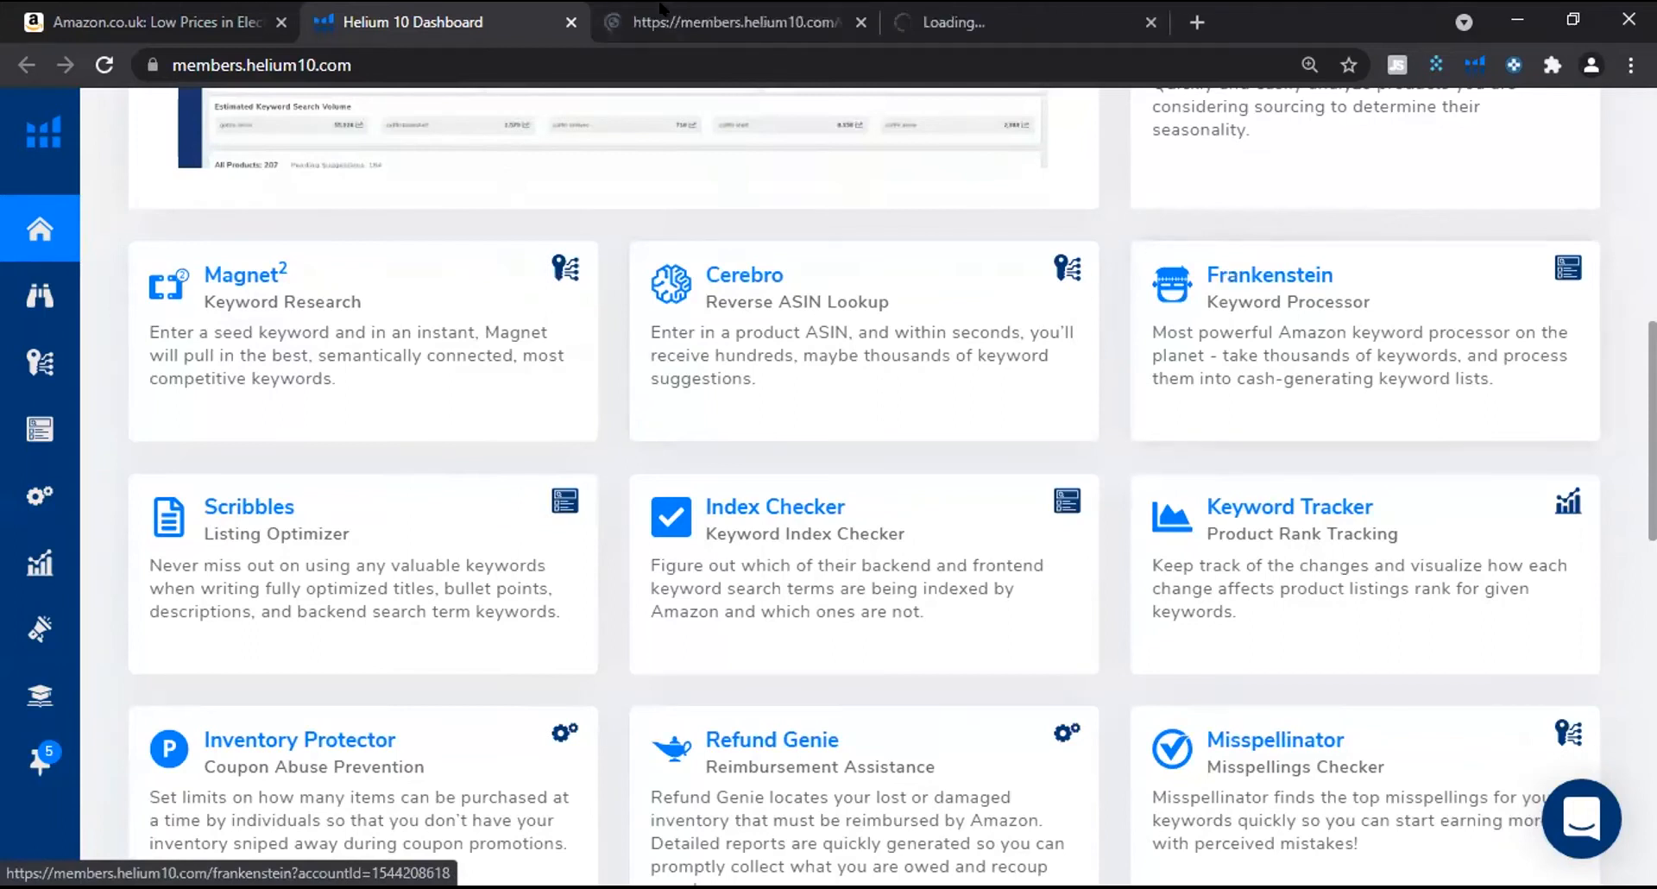
{"action": "left_click", "coordinate": [947, 12]}
{"action": "left_click", "coordinate": [752, 9]}
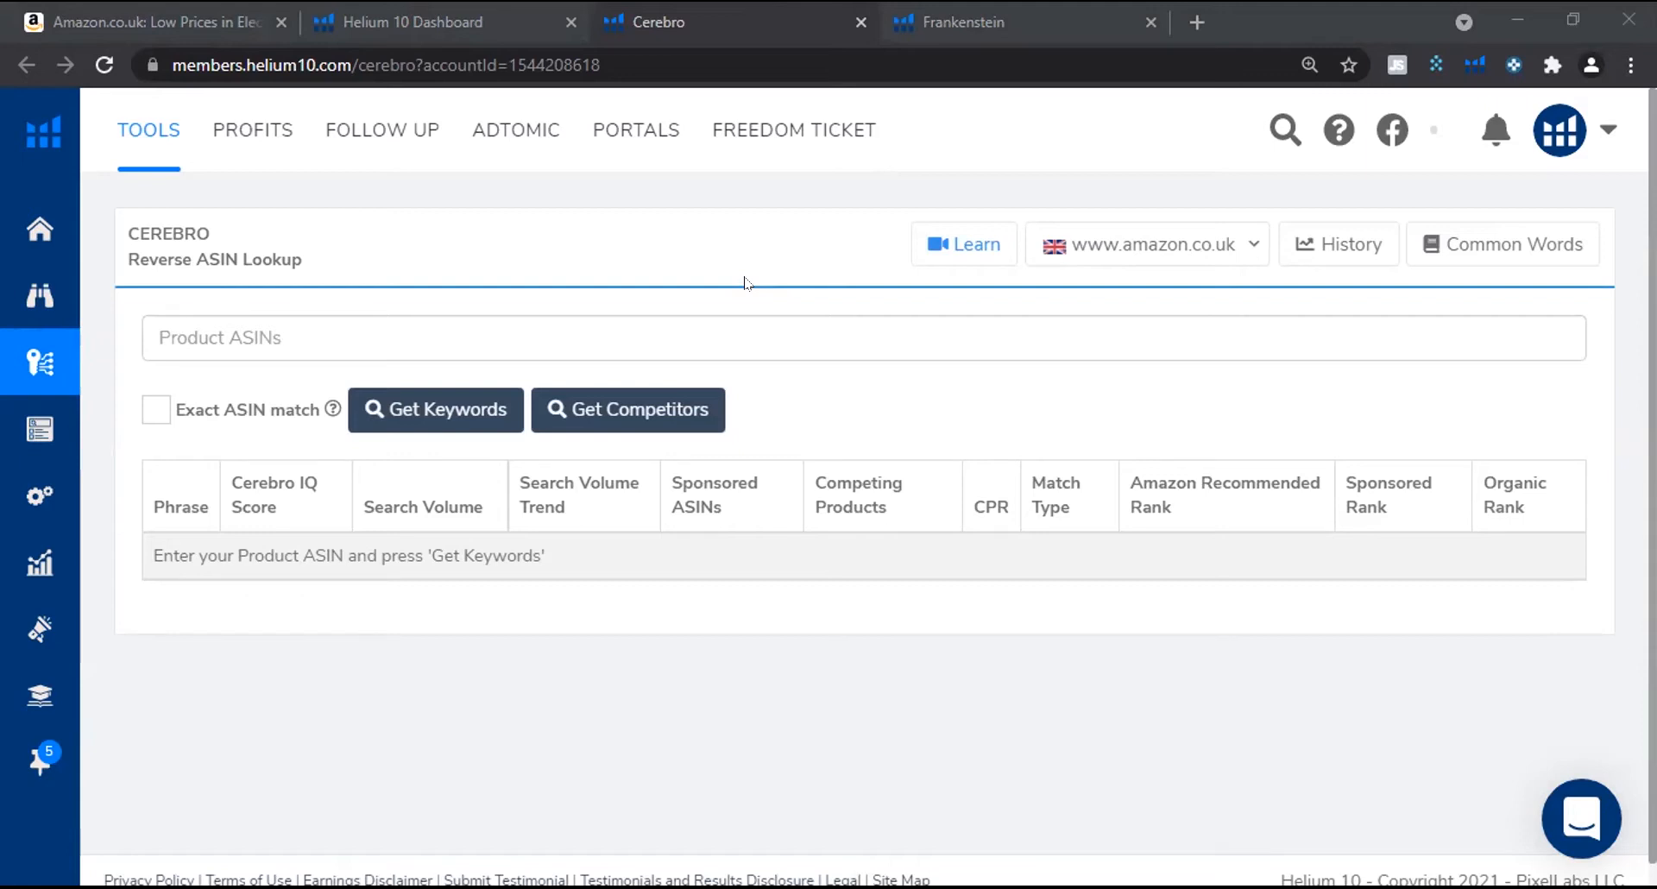
Switch to Amazon.co.uk and search the store for "platic plates".
{"action": "left_click", "coordinate": [412, 21]}
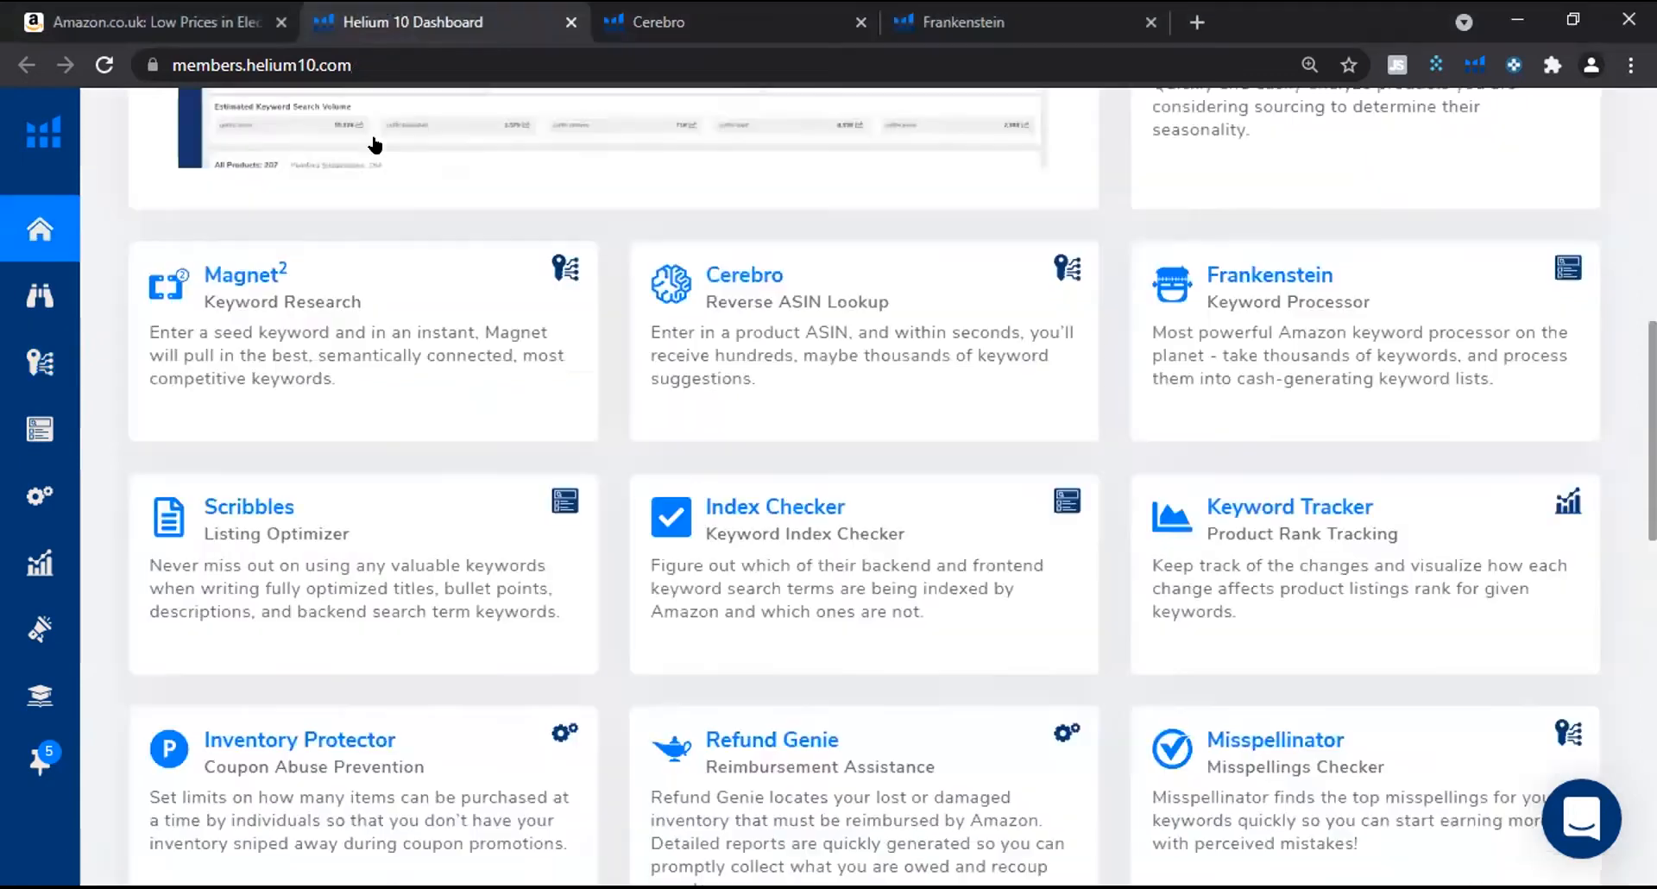
{"action": "key", "text": "ctrl+shift+Tab"}
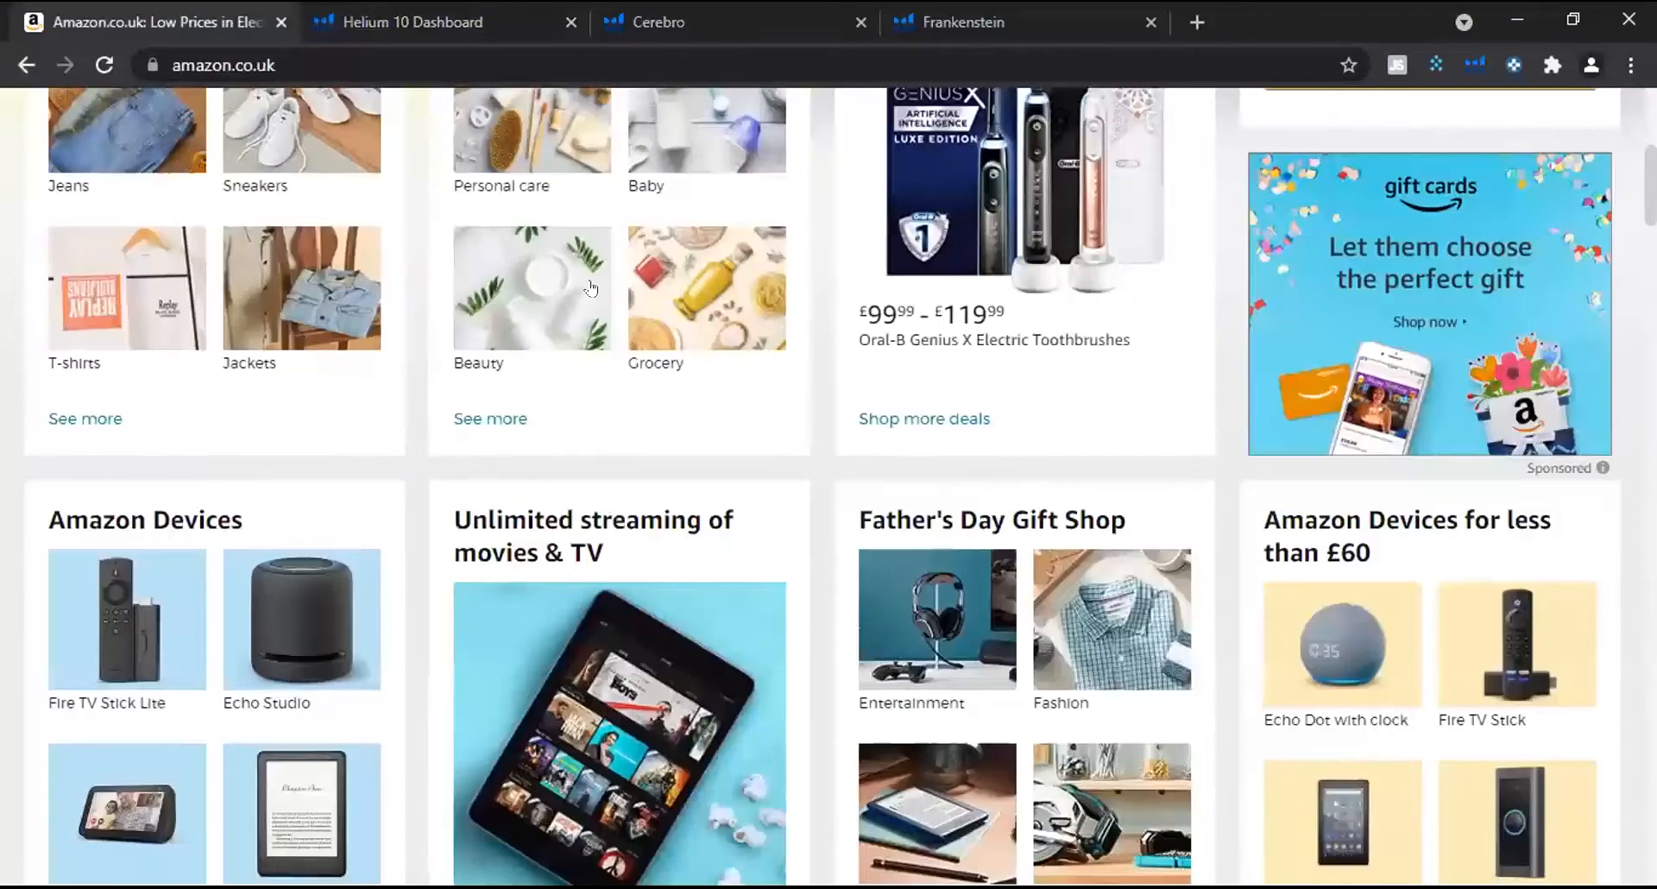
{"action": "scroll", "coordinate": [589, 287], "scroll_direction": "up", "scroll_amount": 5}
{"action": "left_click", "coordinate": [540, 109]}
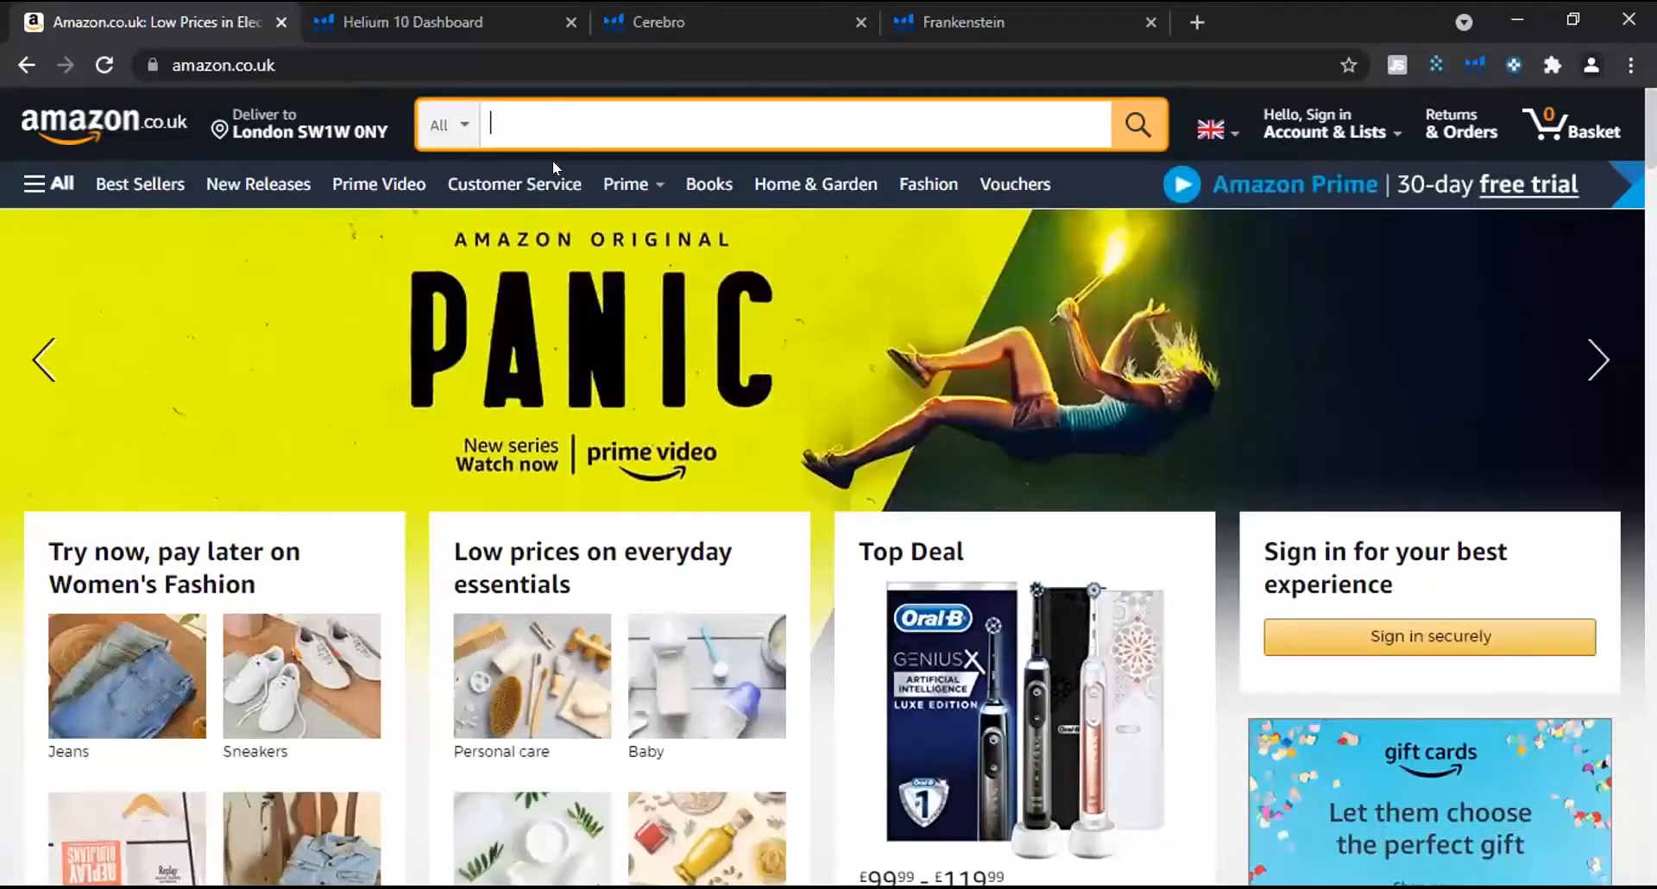
{"action": "type", "text": "platic plates"}
{"action": "key", "text": "Return"}
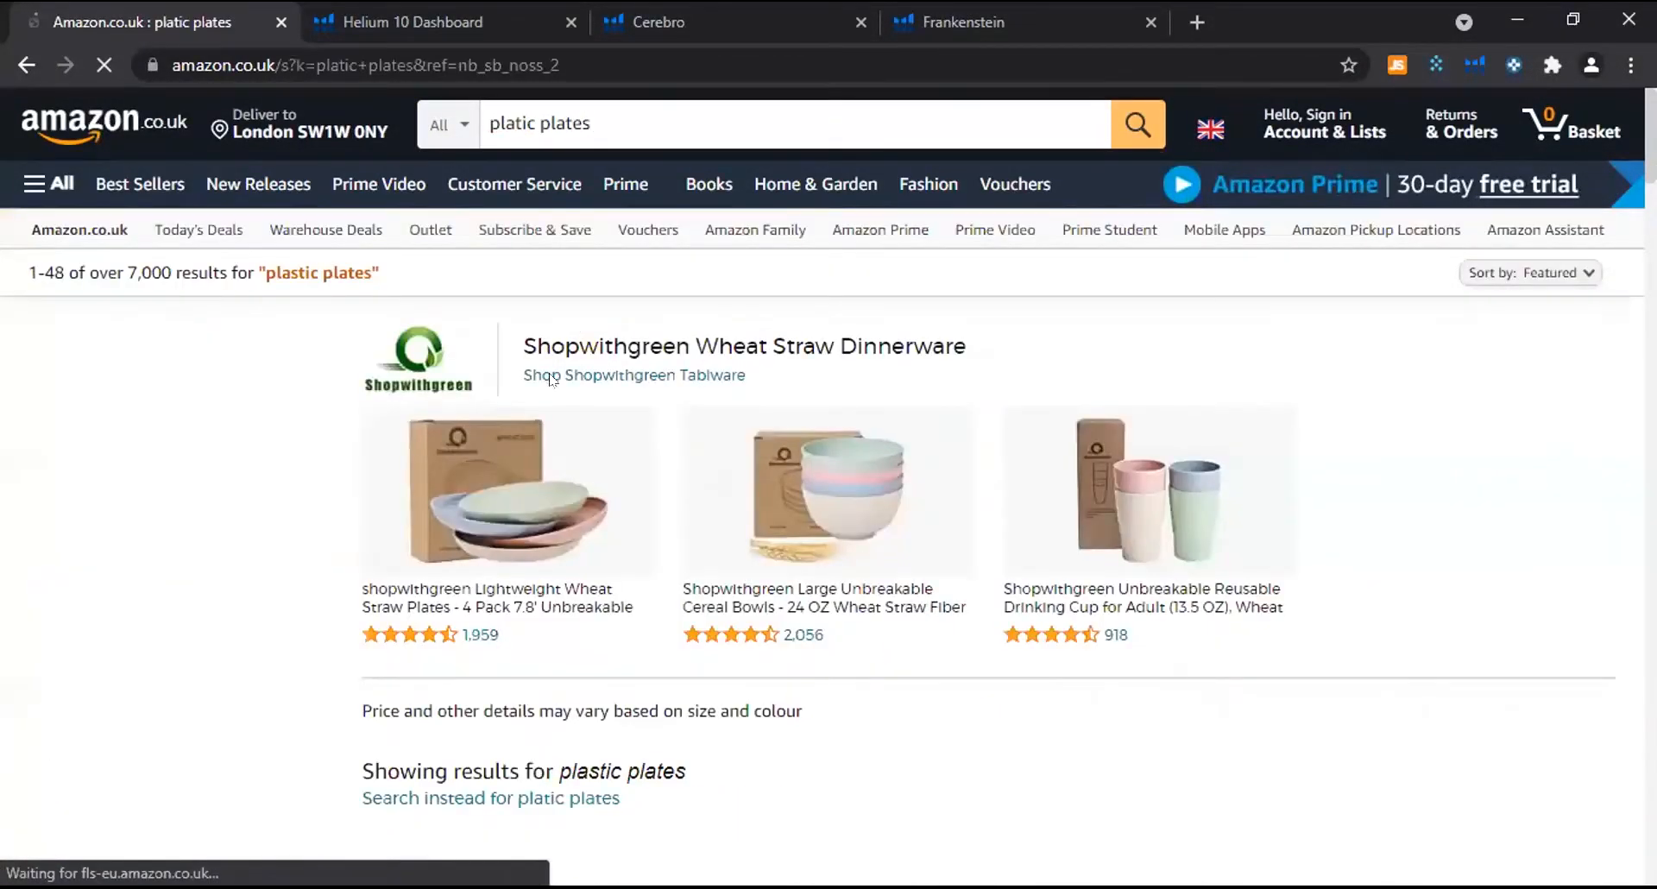
Open the 100 WHITE PLASTIC PLATES 9 inch/23cm listing and copy its ASIN from the page address.
{"action": "scroll", "coordinate": [695, 533], "scroll_direction": "down", "scroll_amount": 5}
{"action": "scroll", "coordinate": [695, 532], "scroll_direction": "down", "scroll_amount": 5}
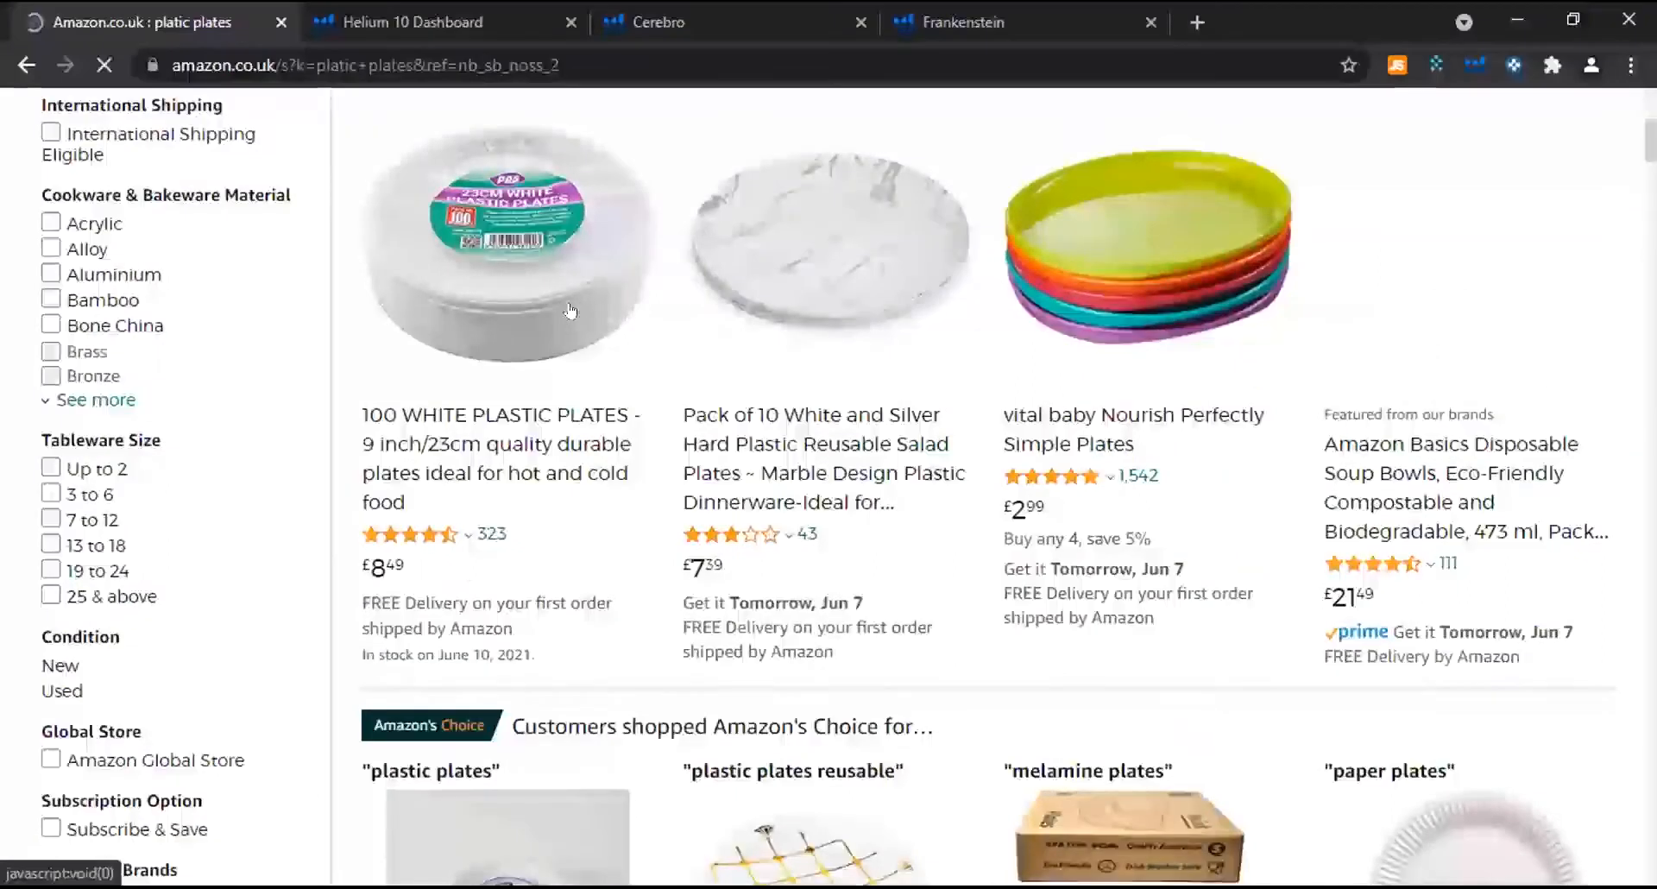
{"action": "left_click", "coordinate": [535, 319]}
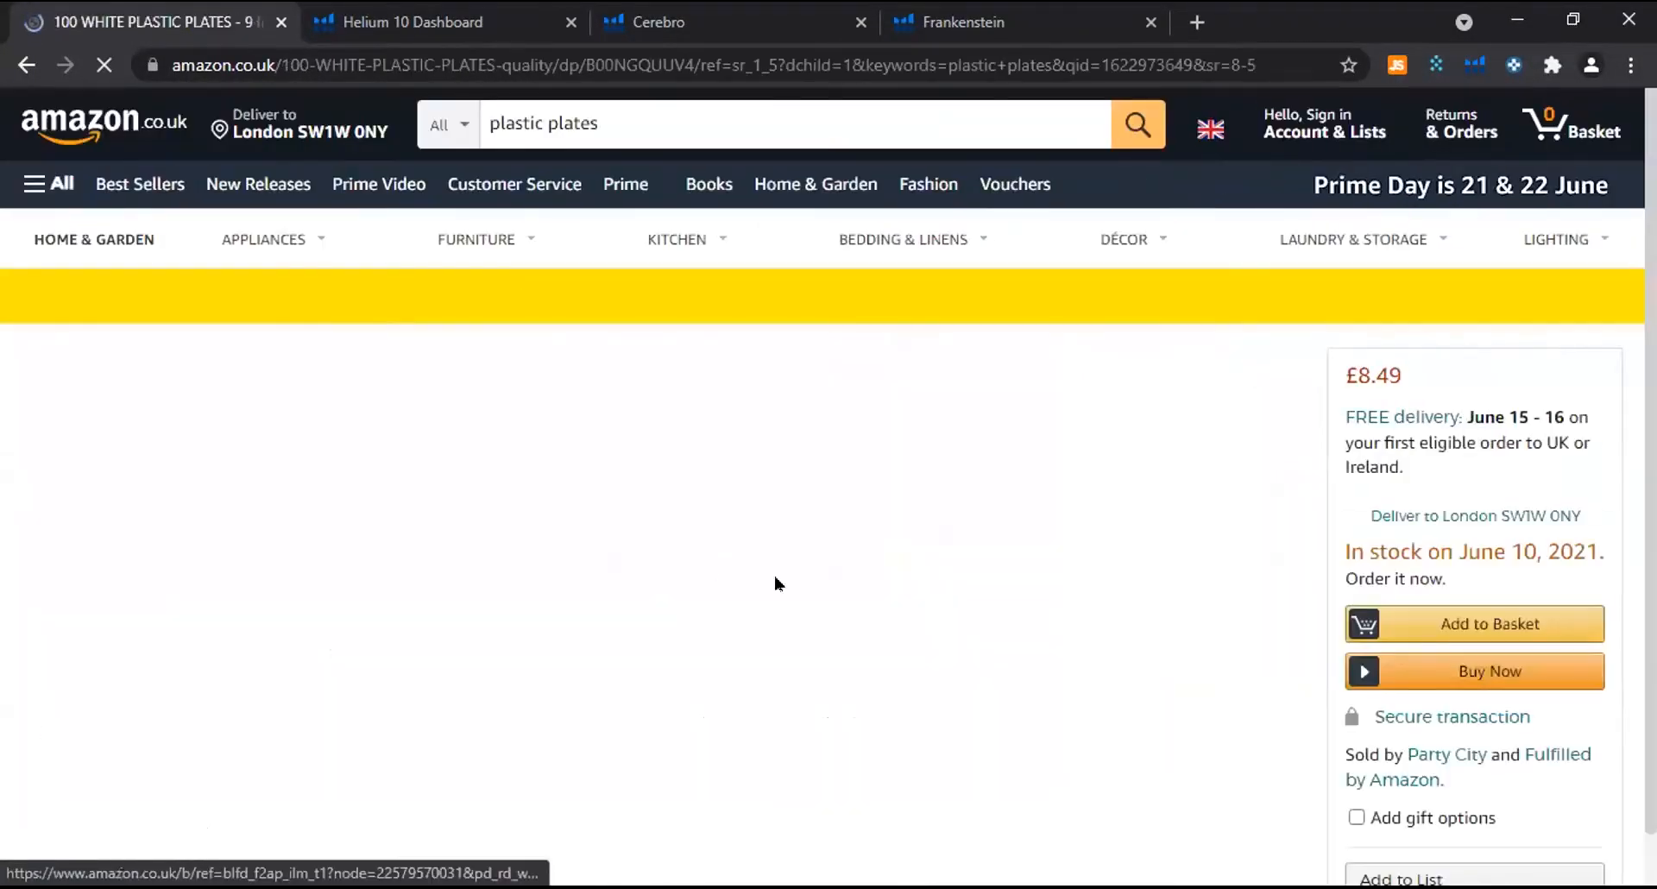
{"action": "left_click", "coordinate": [651, 65]}
{"action": "double_click", "coordinate": [651, 65]}
{"action": "key", "text": "ctrl+c"}
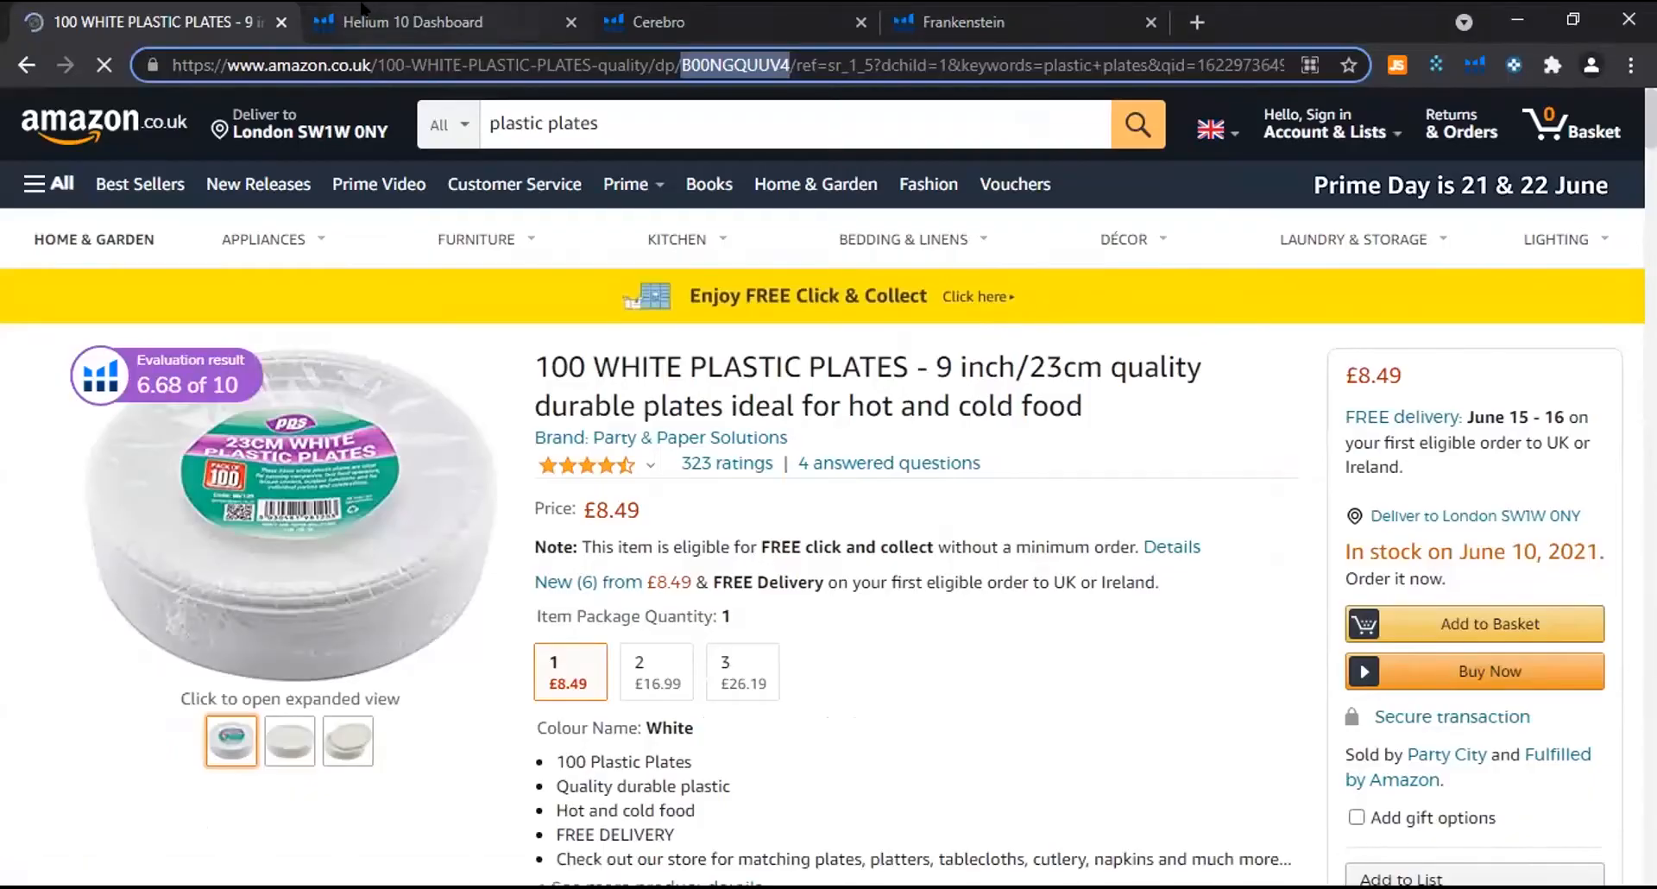
Switch to the Helium 10 dashboard, open Cerebro and add the copied ASIN B00NGQUUV4 to the product ASINs.
{"action": "left_click", "coordinate": [414, 22]}
{"action": "scroll", "coordinate": [583, 583], "scroll_direction": "up", "scroll_amount": 5}
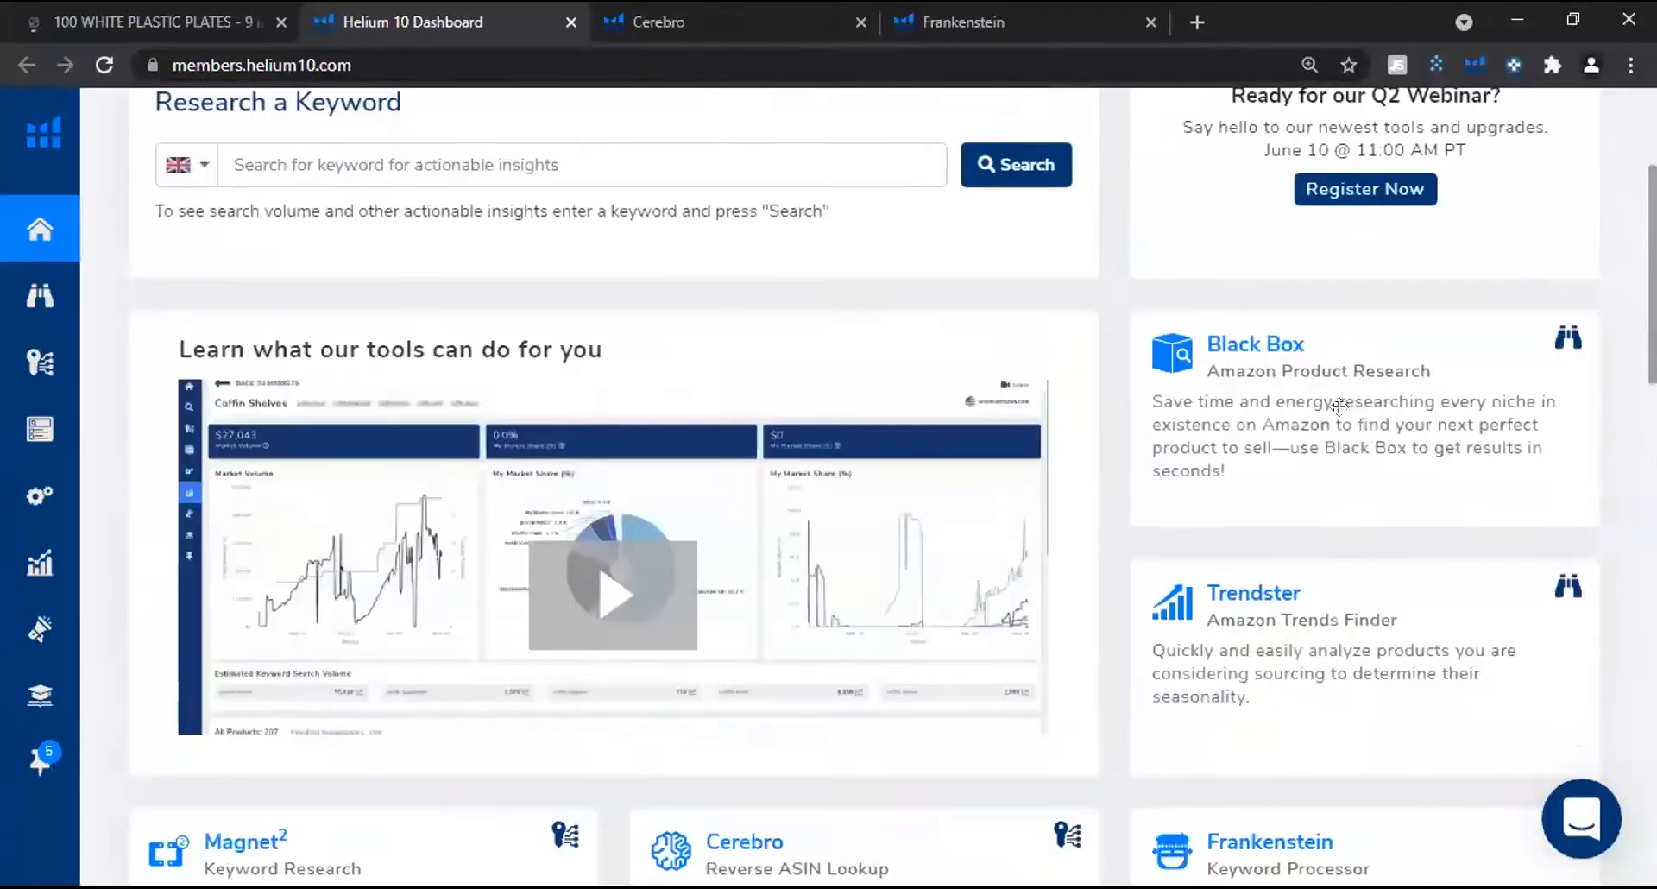
{"action": "scroll", "coordinate": [601, 255], "scroll_direction": "down", "scroll_amount": 5}
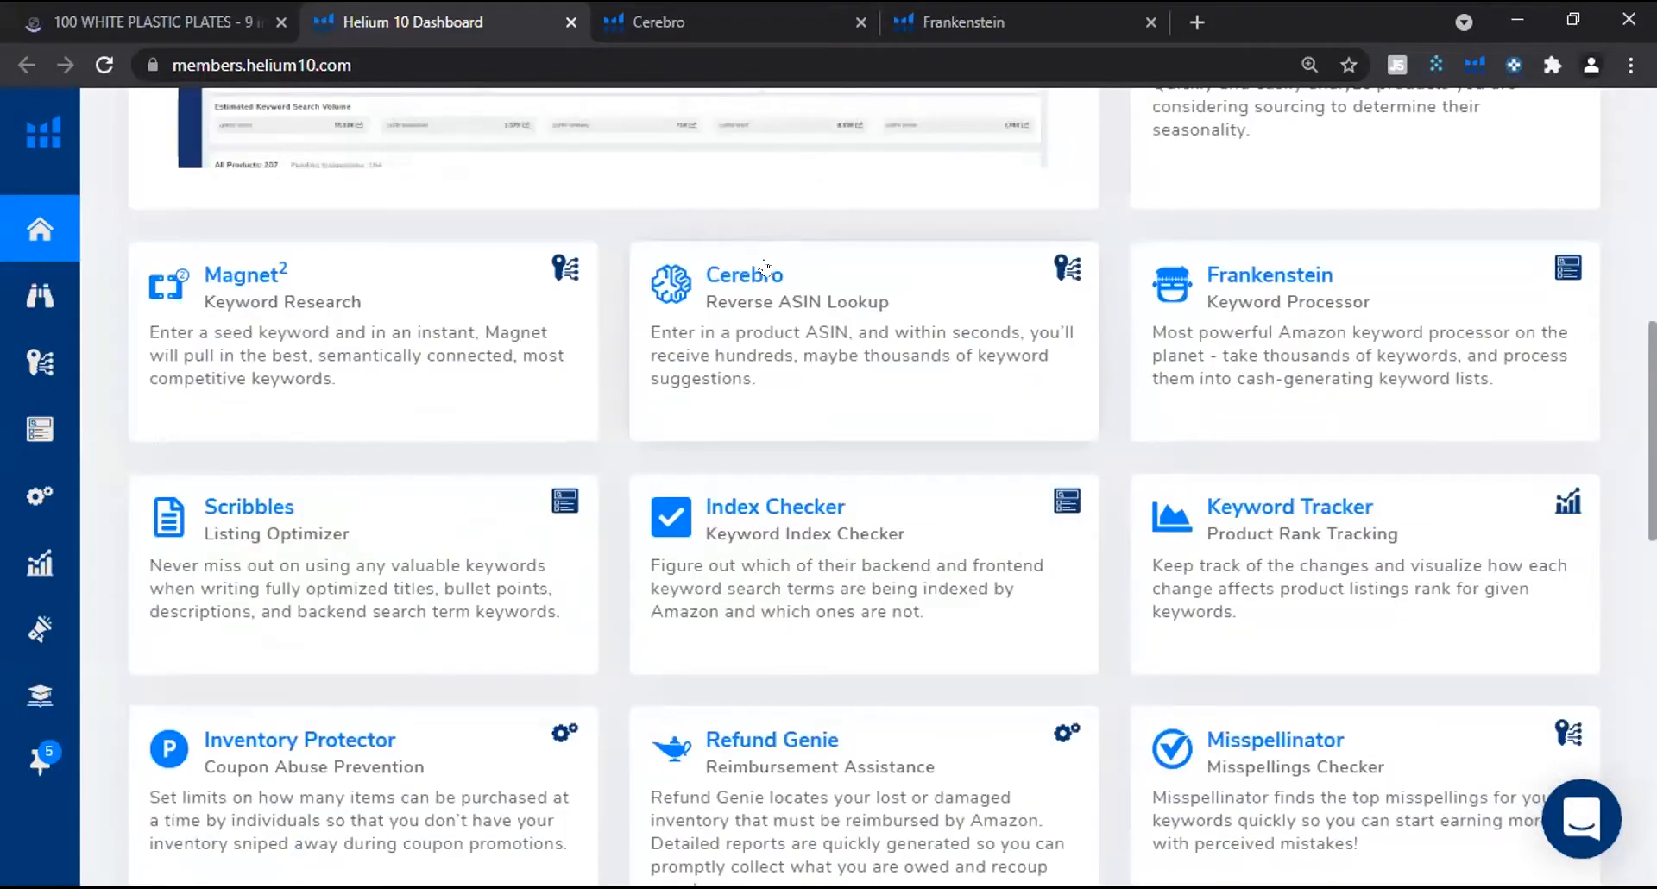
{"action": "left_click", "coordinate": [759, 272]}
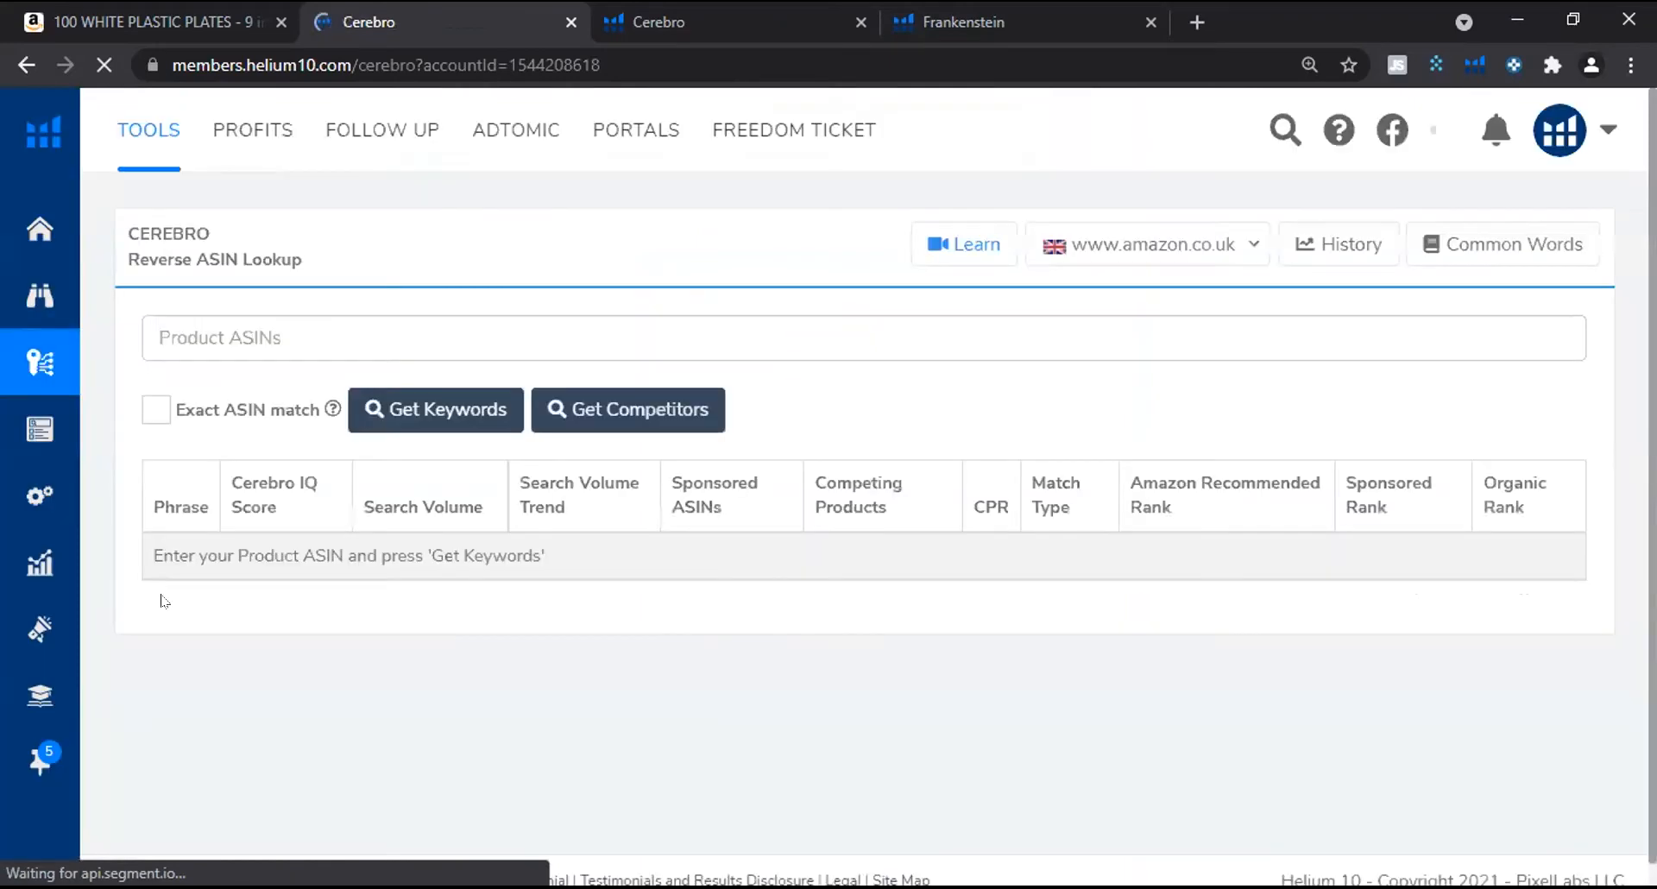
{"action": "left_click", "coordinate": [518, 324]}
{"action": "key", "text": "ctrl+v"}
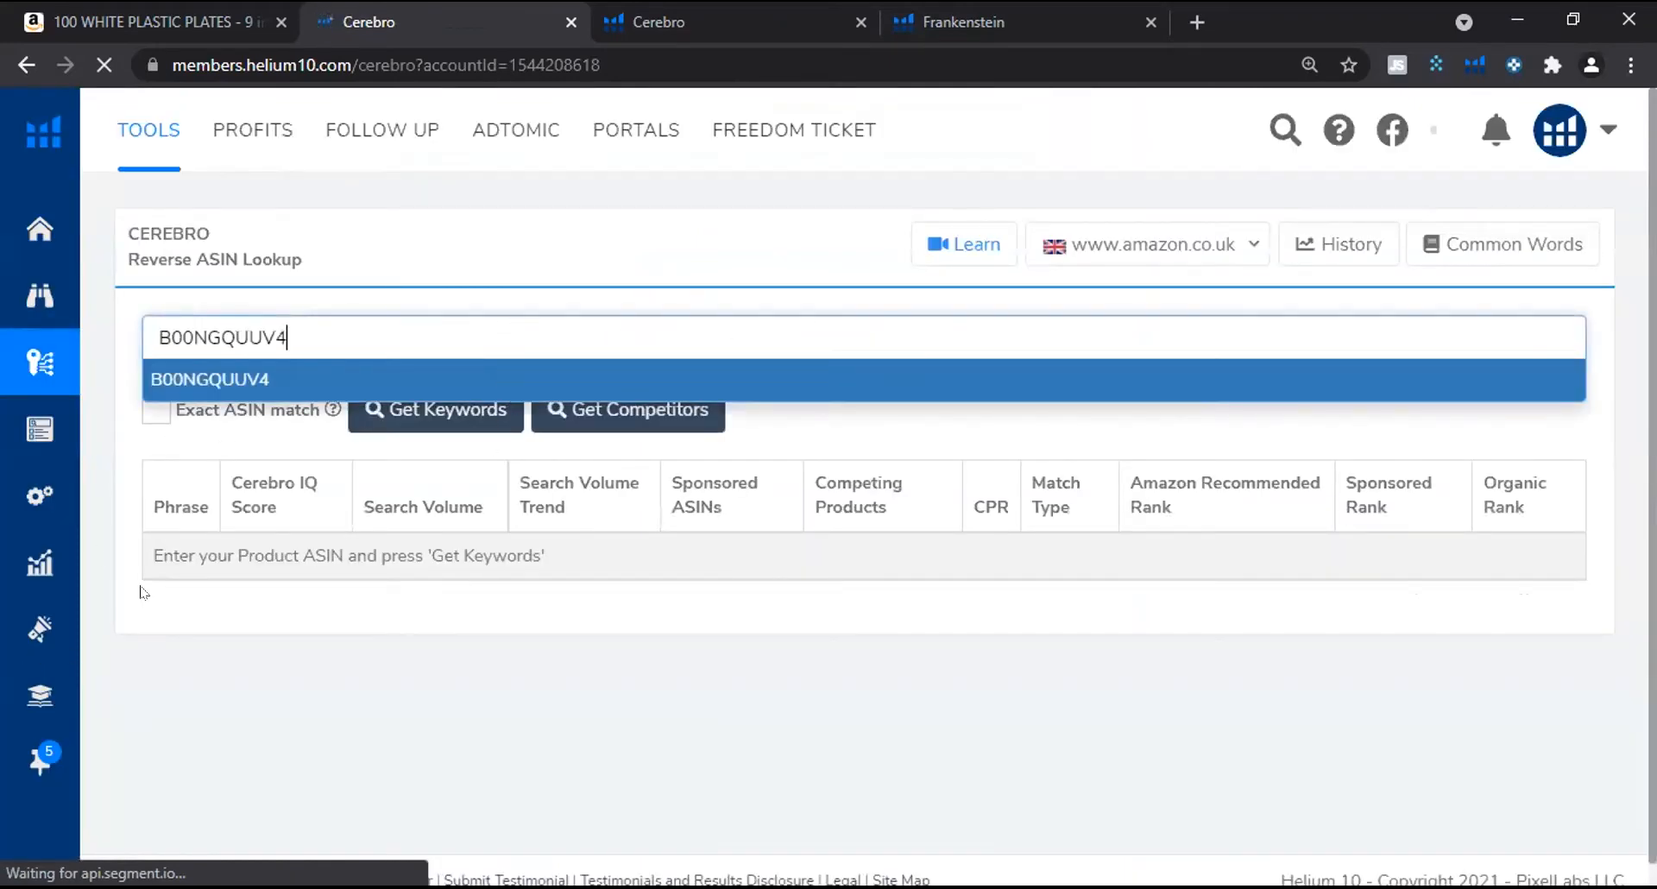
{"action": "key", "text": "Return"}
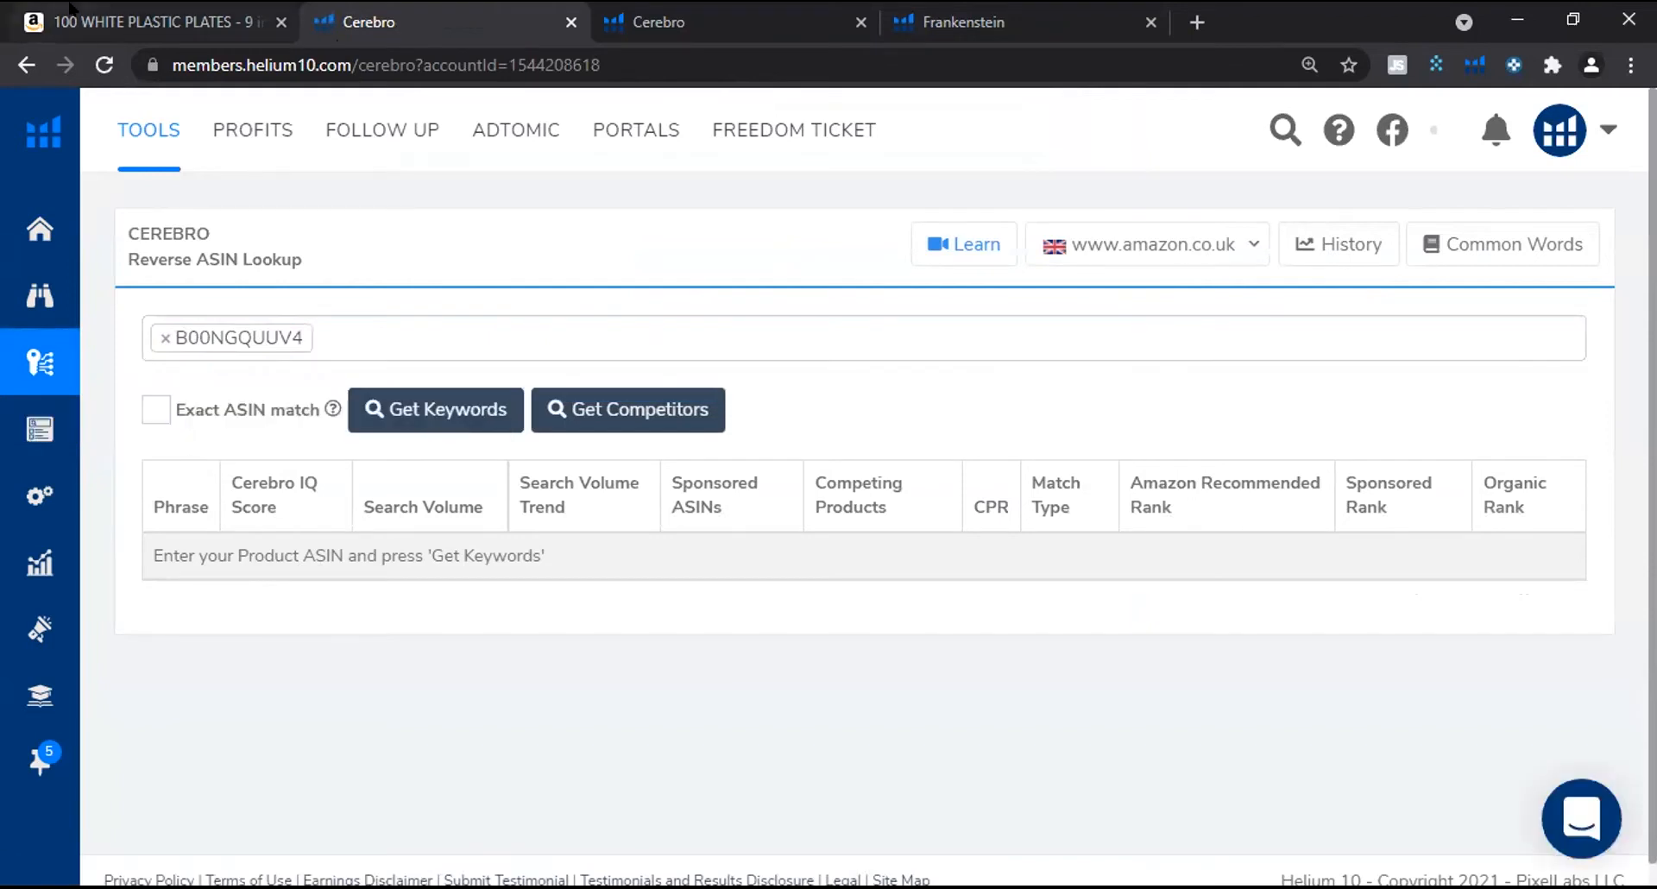
Return to the Amazon search results and open the vital baby Nourish plates and the Pack of 10 White and Silver plates in new tabs.
{"action": "left_click", "coordinate": [155, 22]}
{"action": "left_click", "coordinate": [26, 65]}
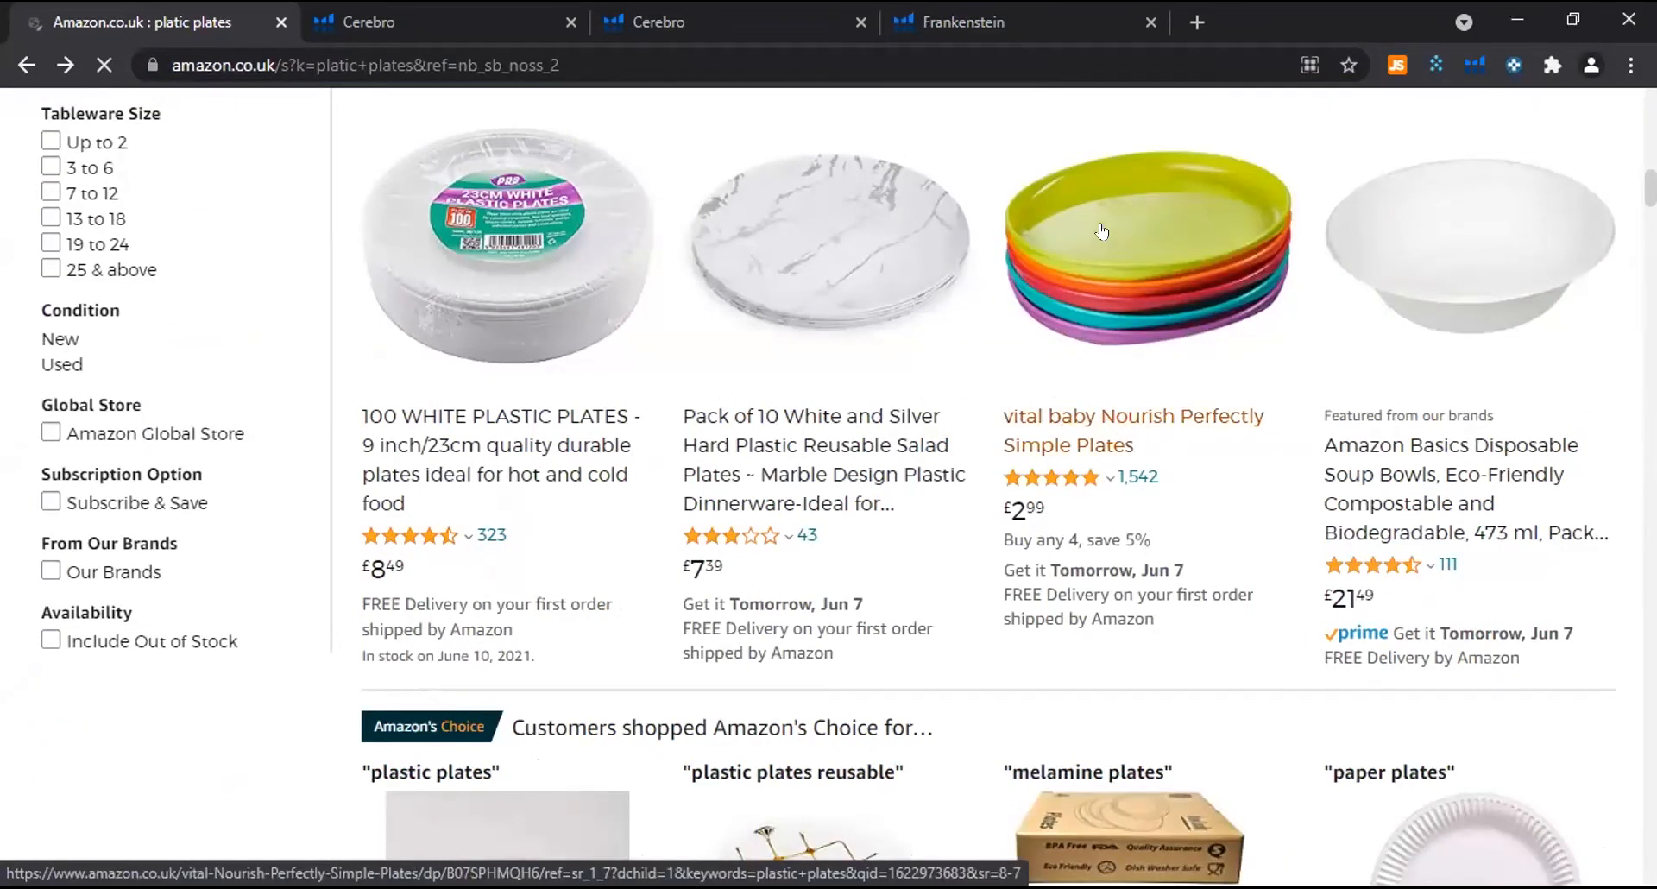
{"action": "middle_click", "coordinate": [1066, 347]}
{"action": "middle_click", "coordinate": [451, 336]}
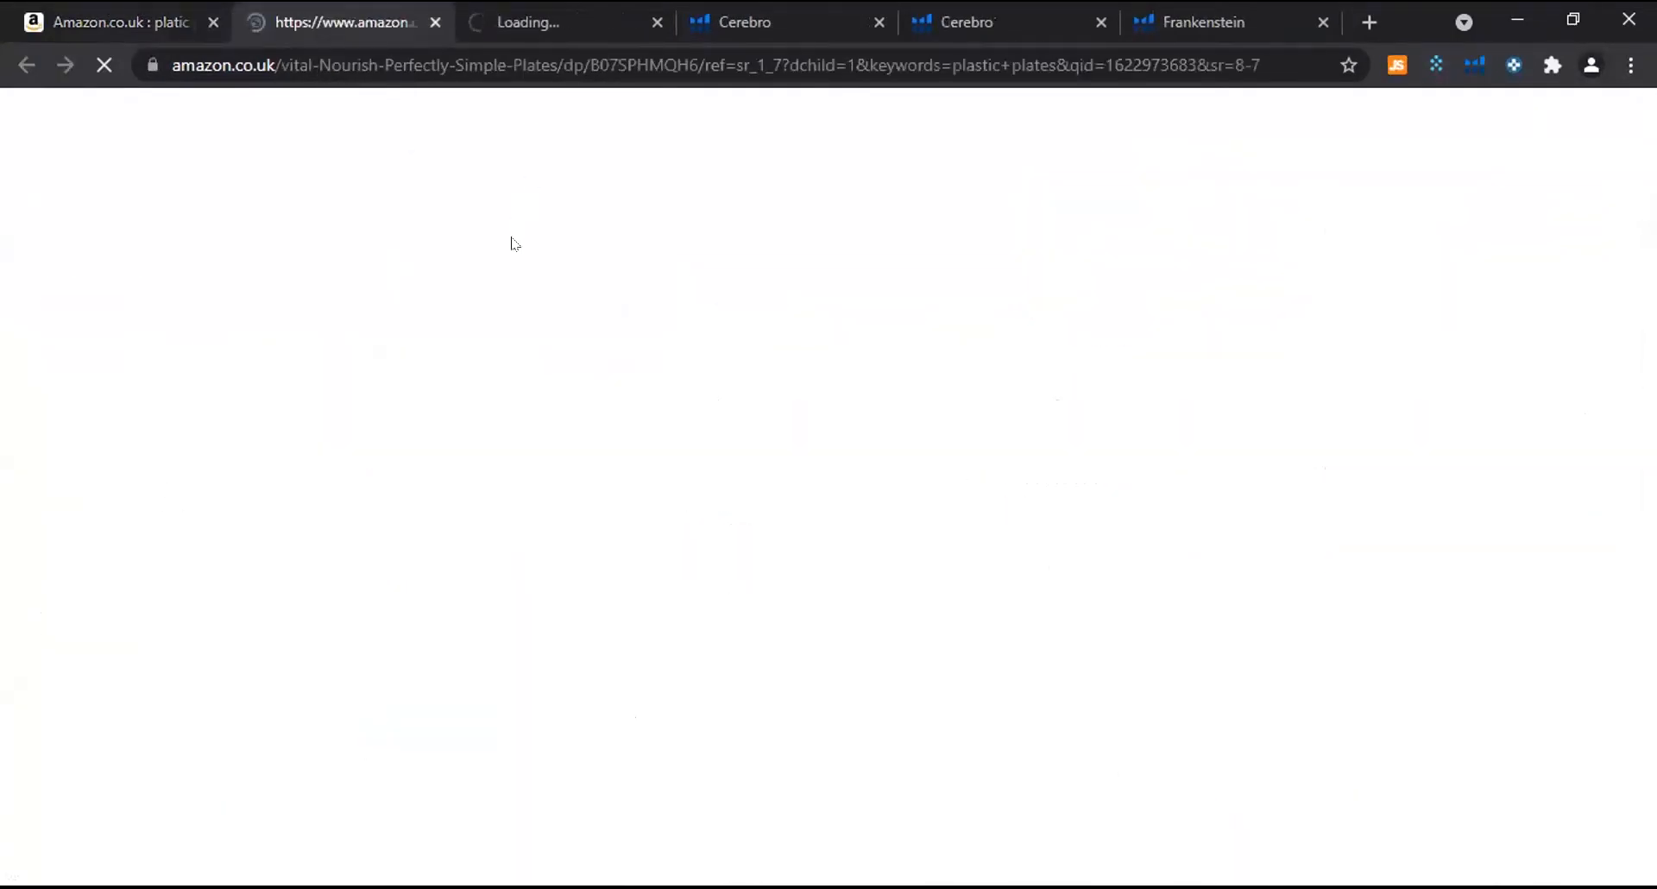
{"action": "left_click", "coordinate": [585, 8]}
{"action": "left_click", "coordinate": [314, 9]}
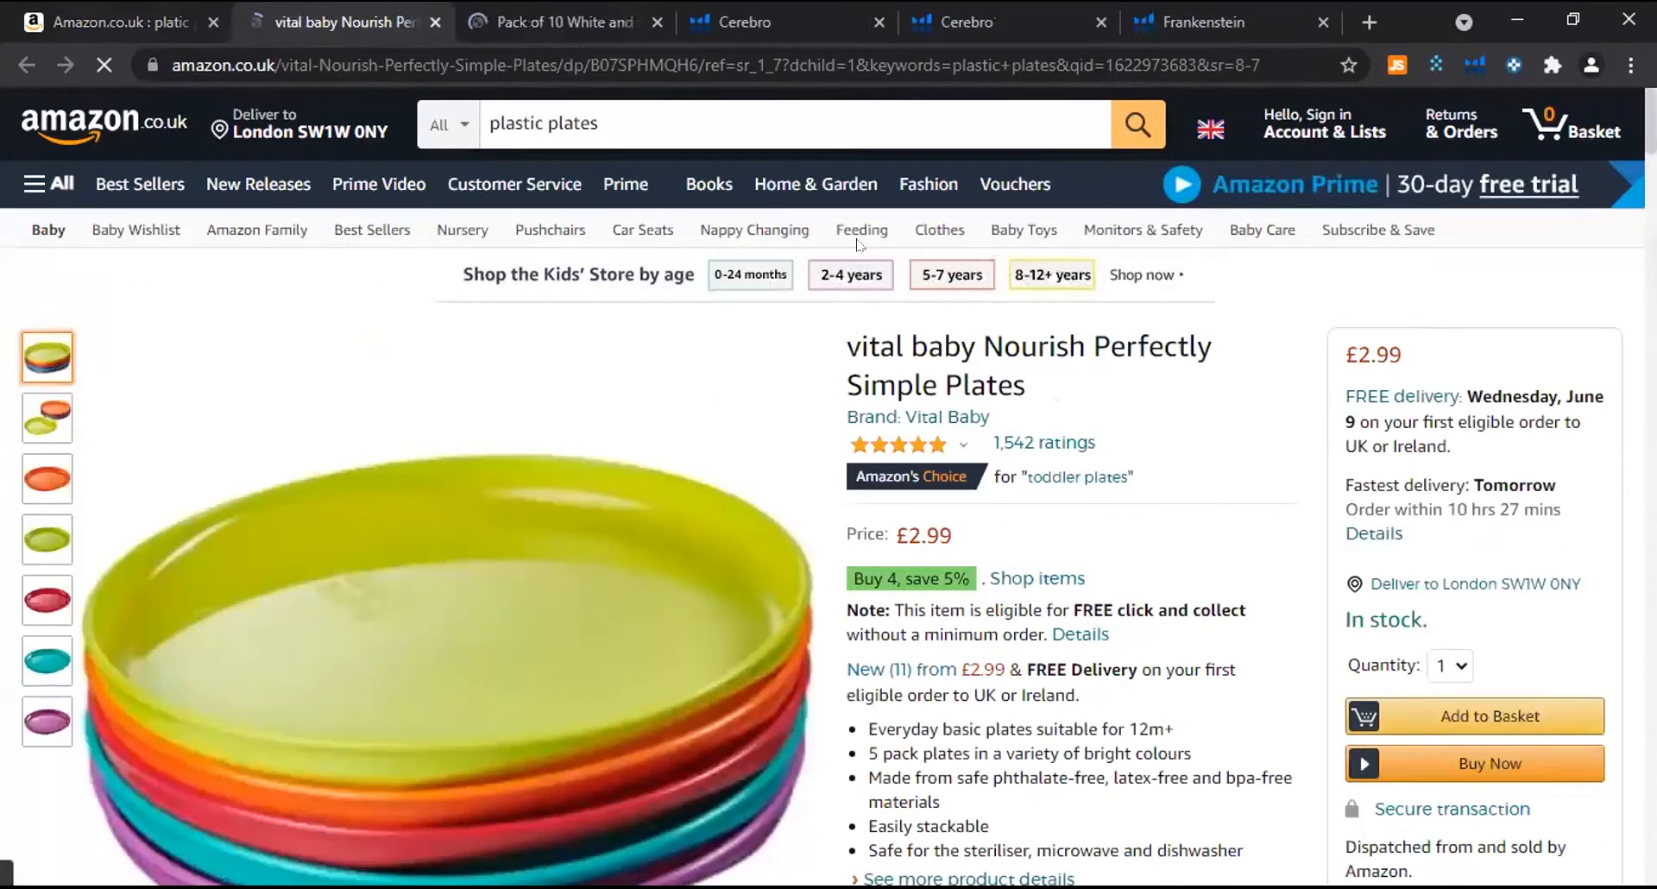
Copy the vital baby plates' ASIN B07SPHMQH6 from the page address and add it as a second product ASIN in Cerebro.
{"action": "double_click", "coordinate": [604, 65]}
{"action": "key", "text": "ctrl+c"}
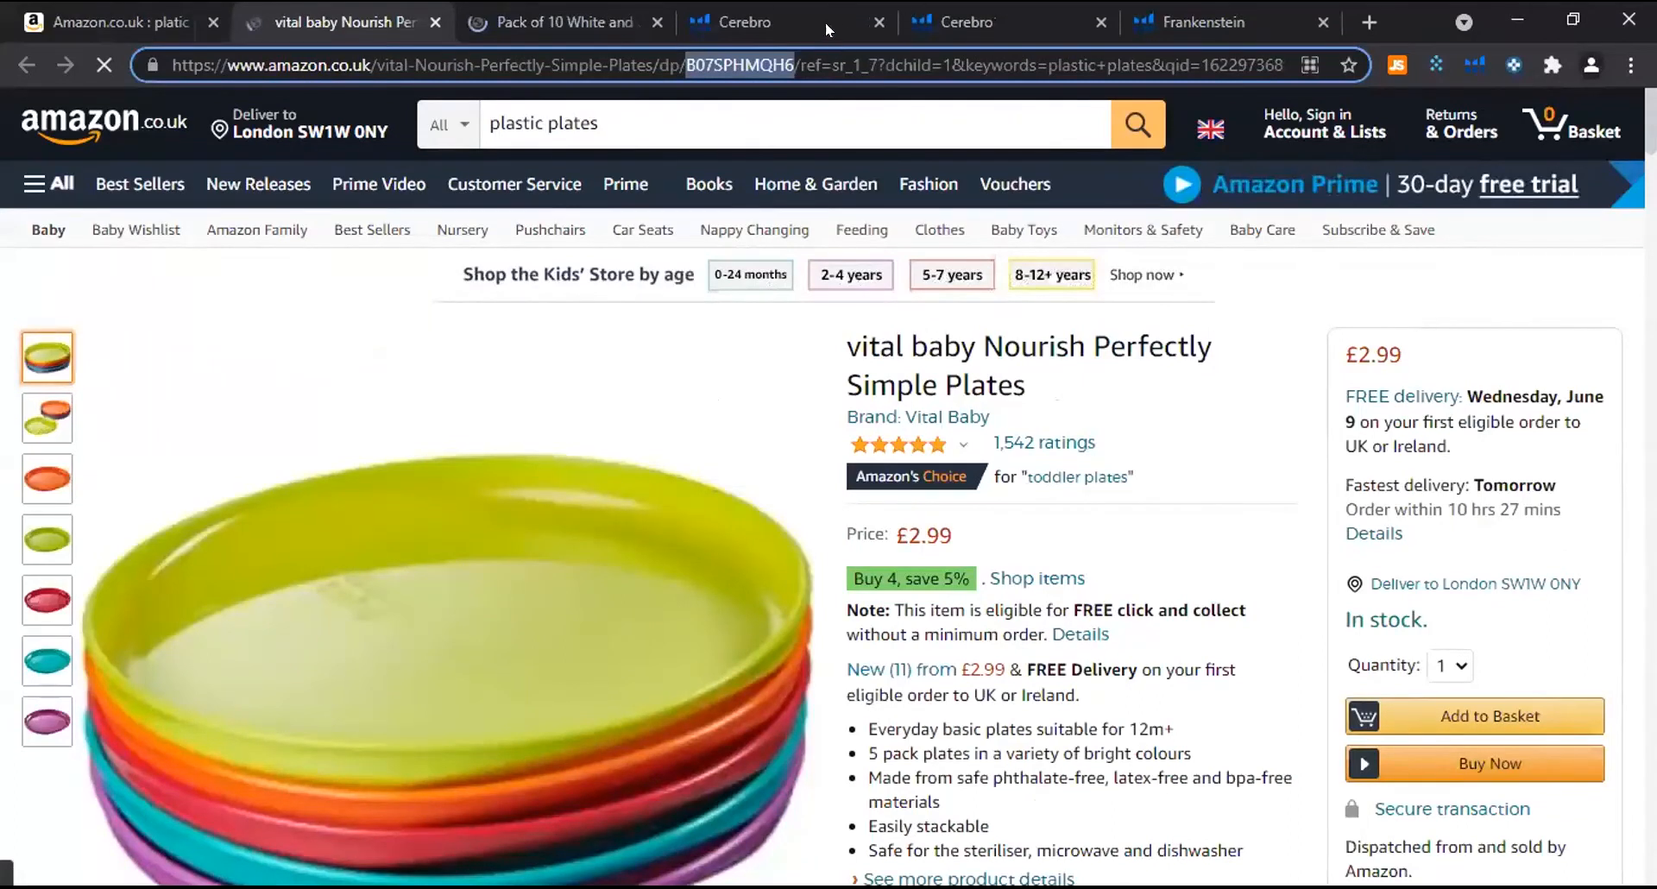
{"action": "left_click", "coordinate": [396, 334]}
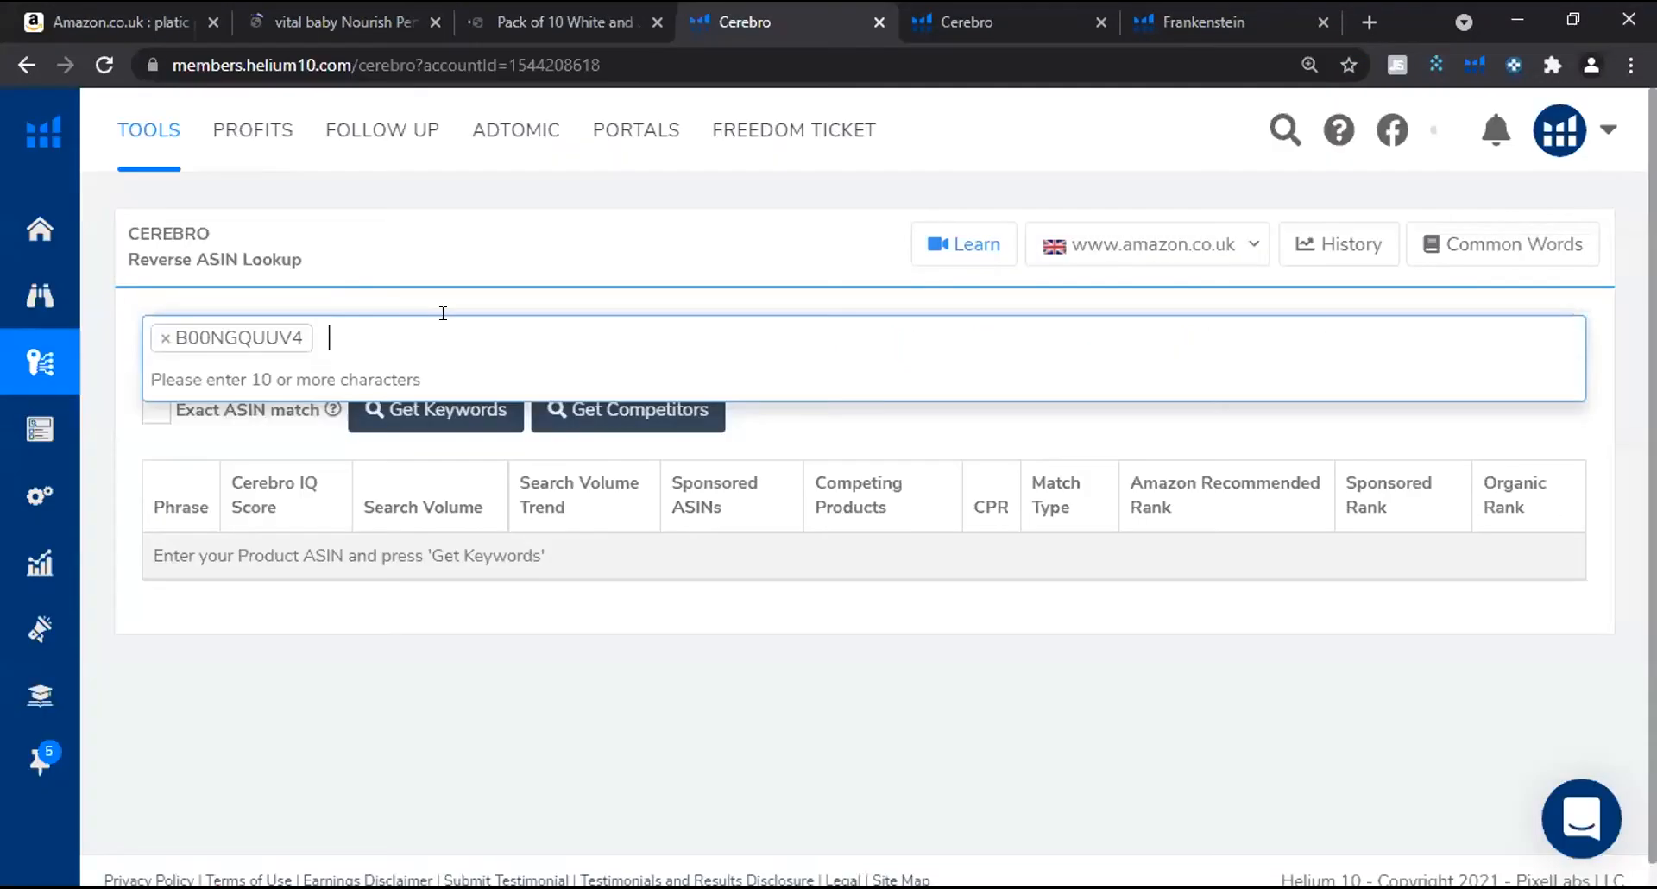
{"action": "key", "text": "ctrl+v"}
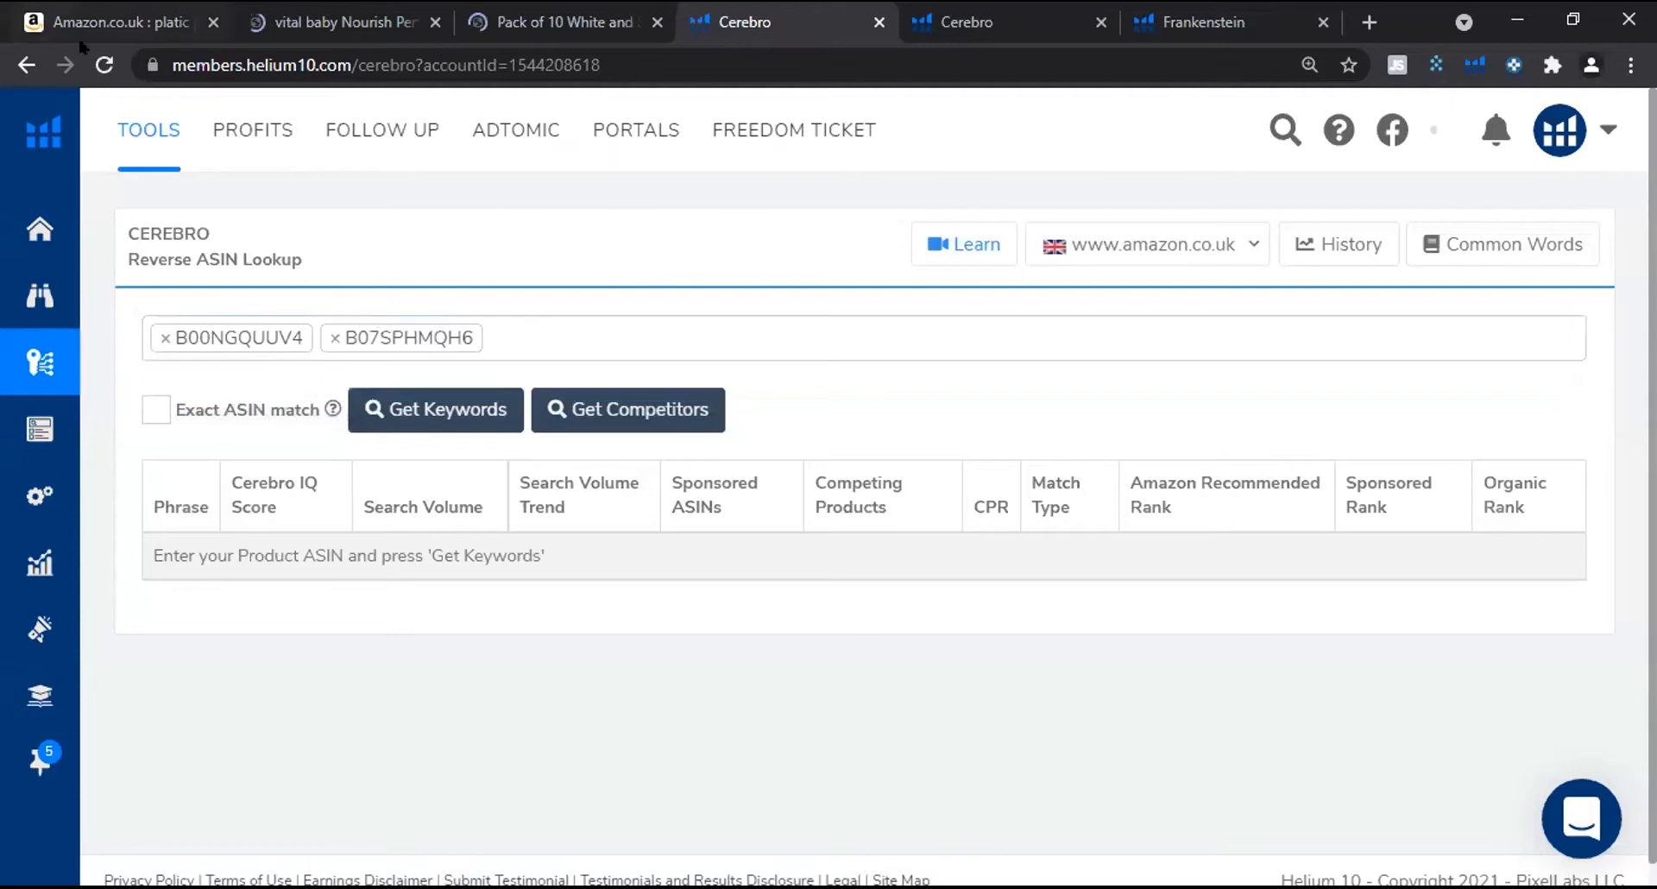
Return to the Amazon plastic plates results and run Xray - Amazon Product Research from the Helium 10 extension.
{"action": "left_click", "coordinate": [65, 19]}
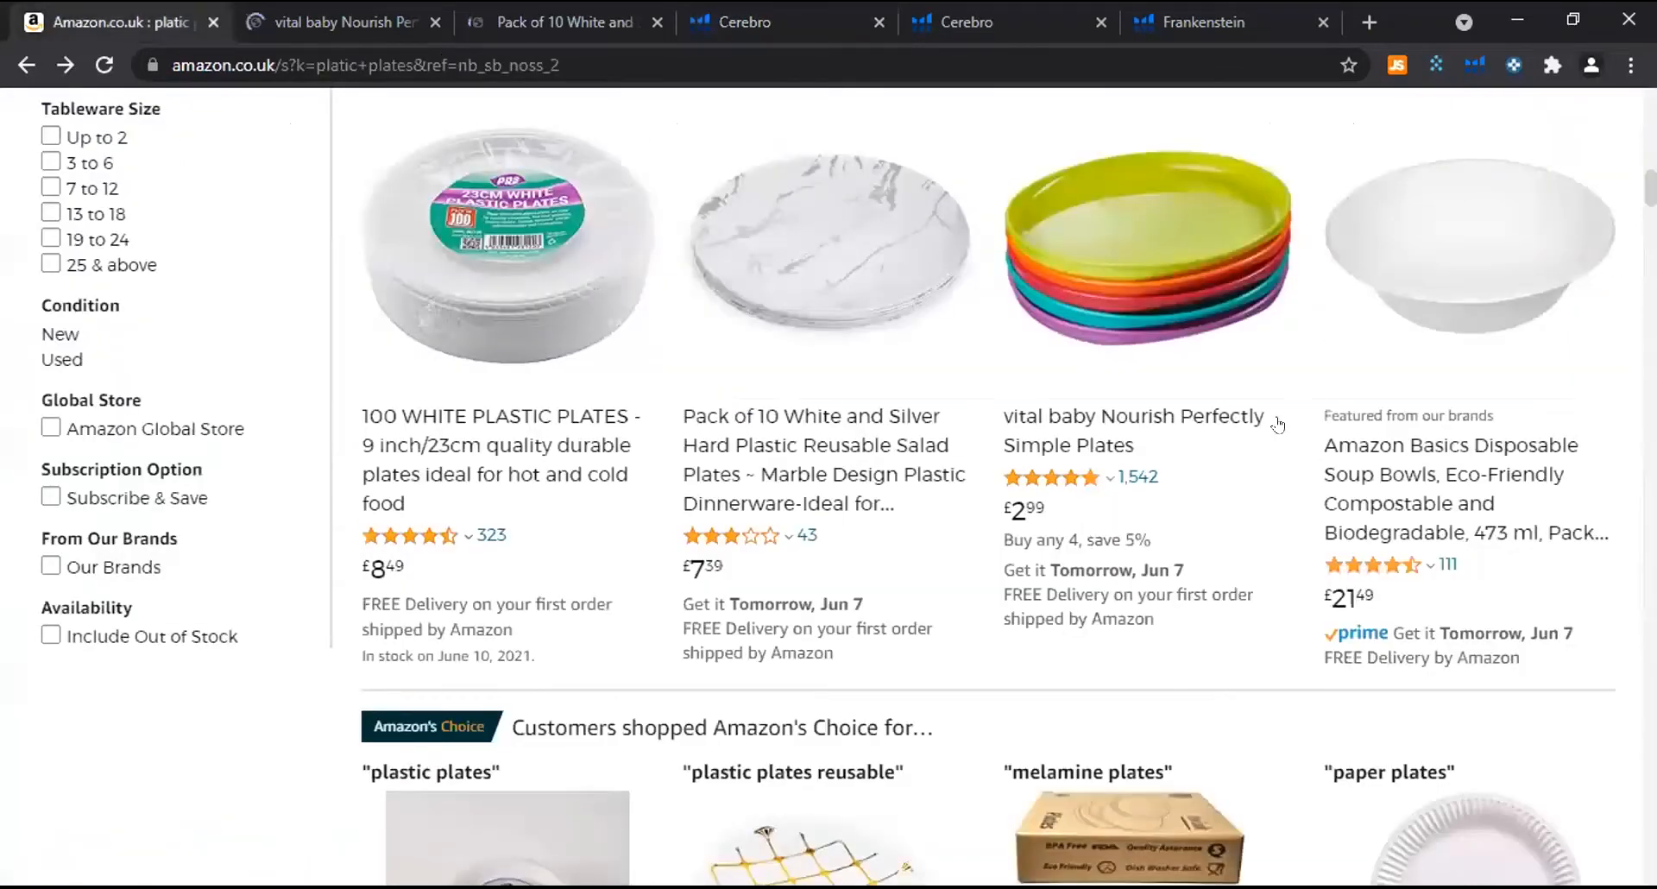
{"action": "scroll", "coordinate": [1278, 425], "scroll_direction": "up", "scroll_amount": 8}
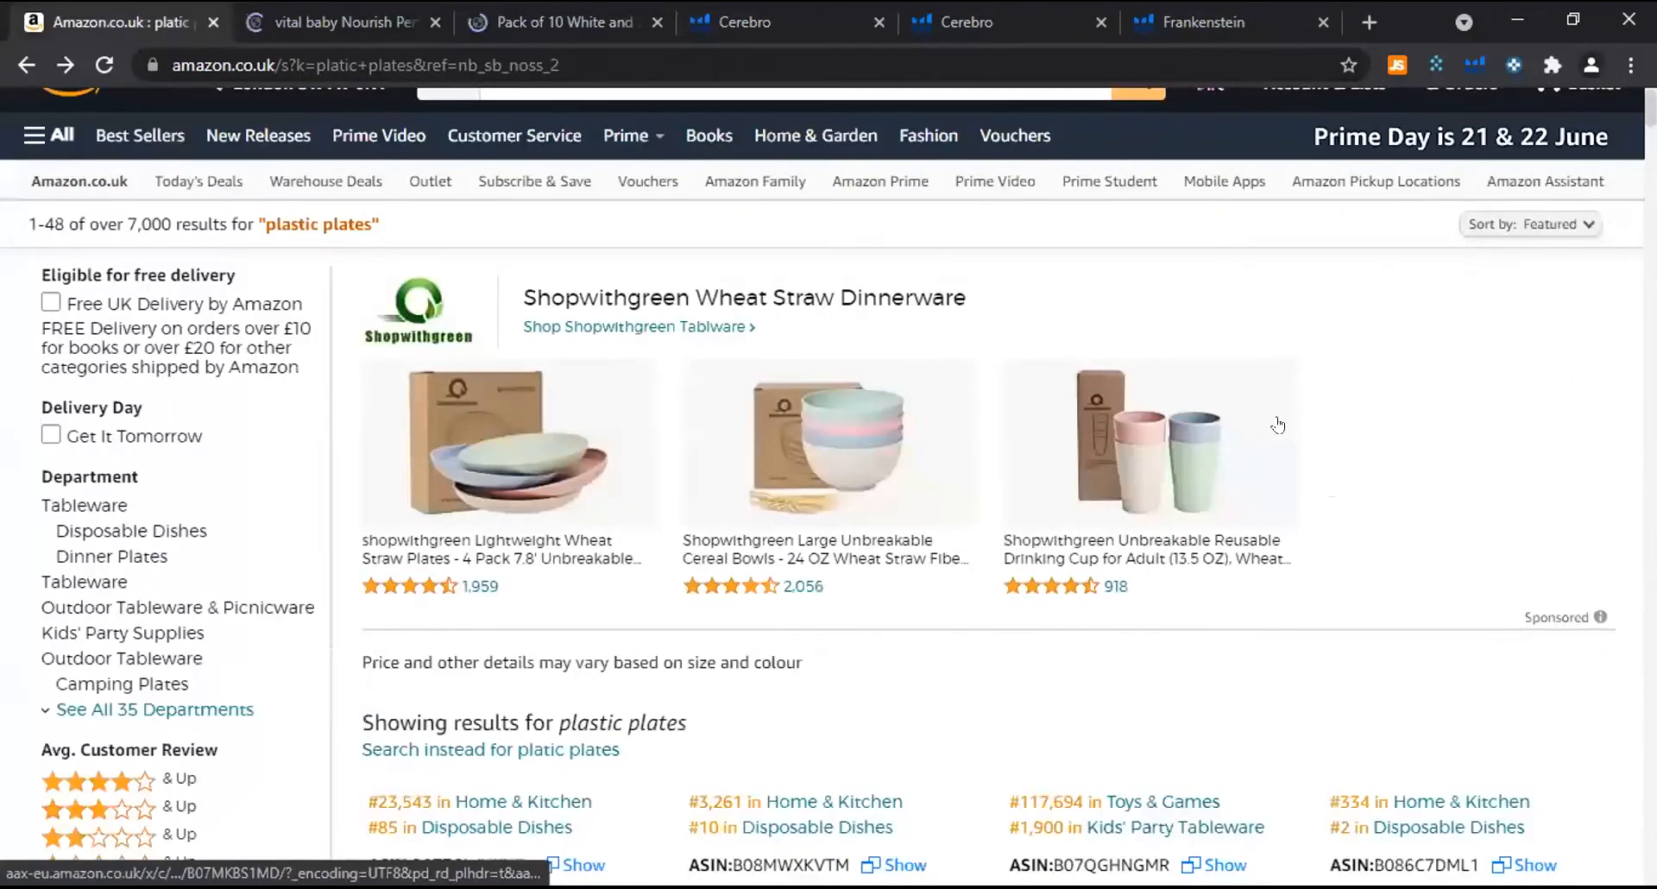
{"action": "left_click", "coordinate": [1476, 65]}
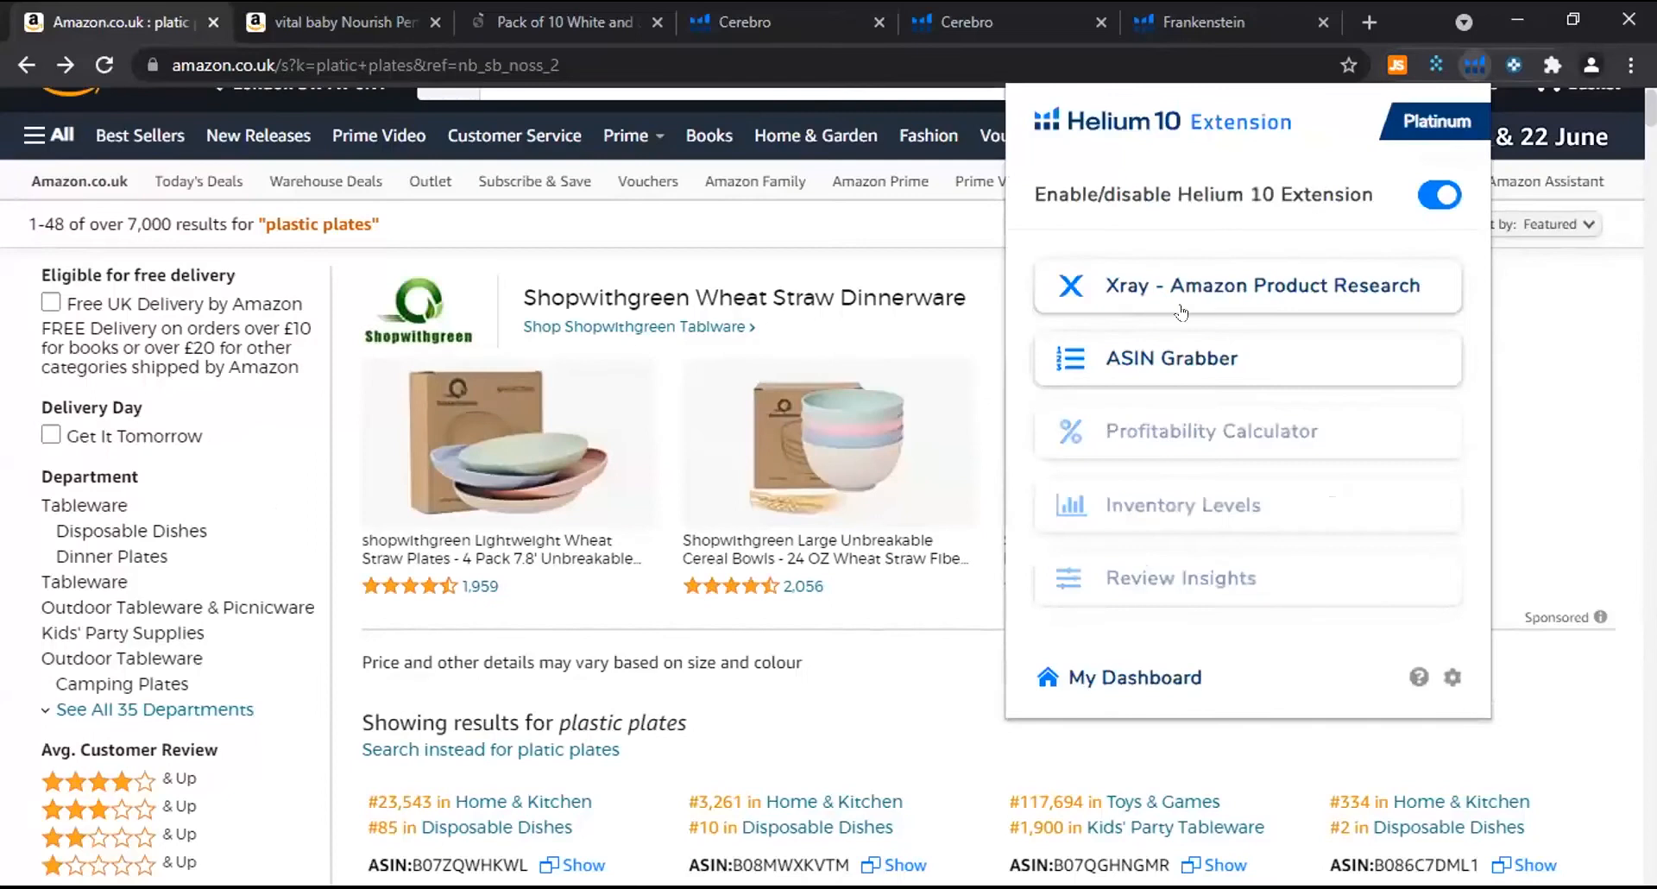
{"action": "left_click", "coordinate": [1180, 286]}
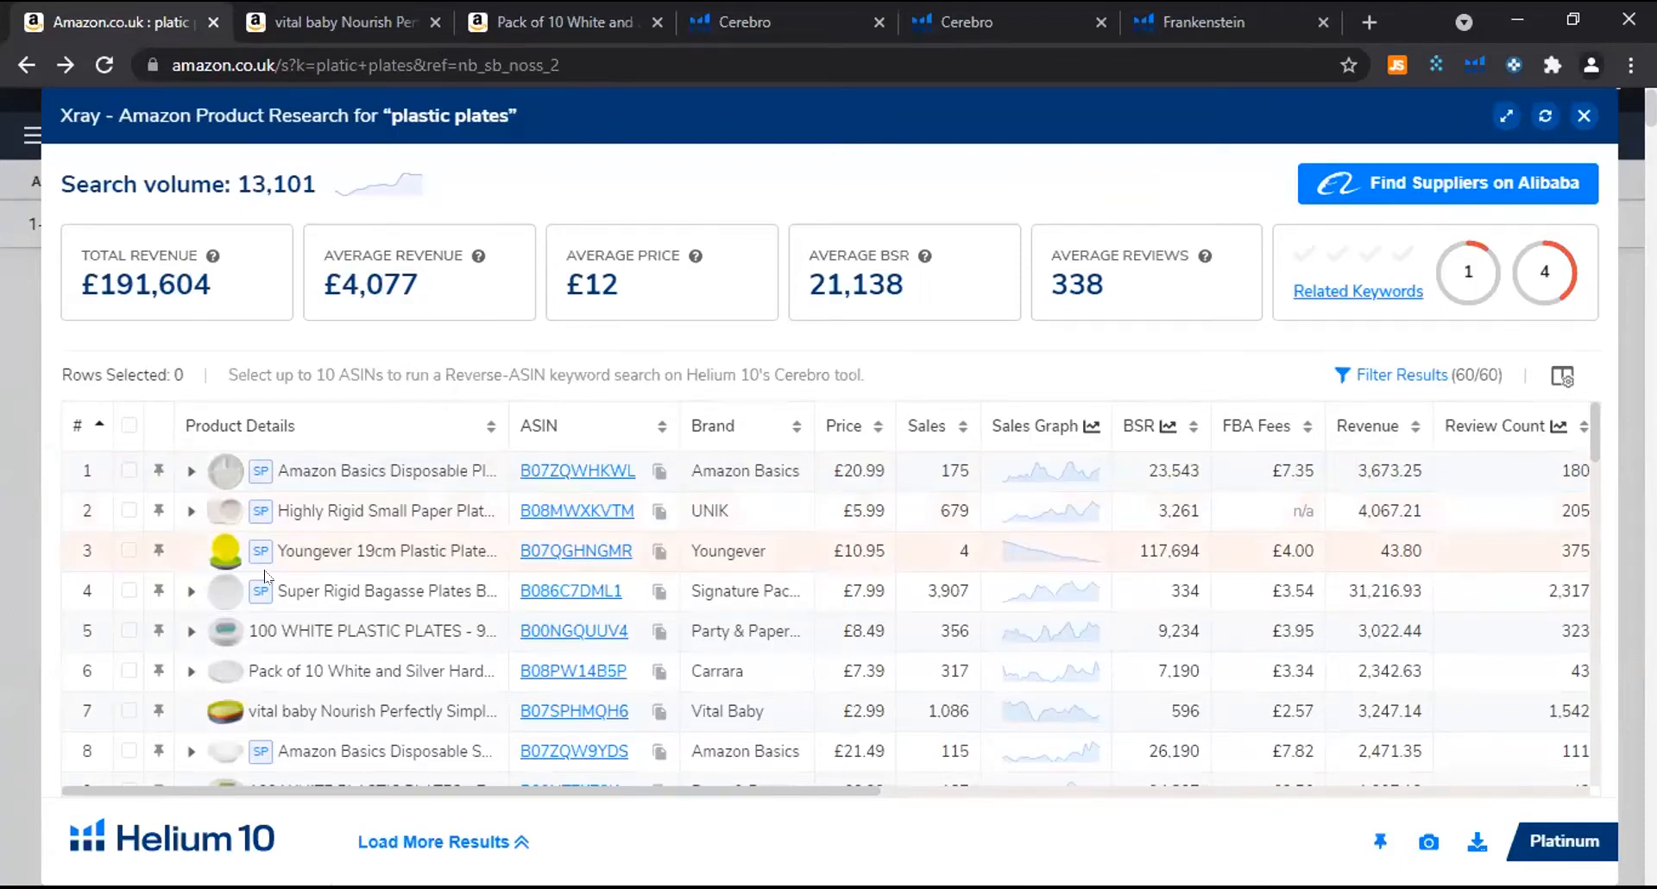
Select the four sponsored products in rows 1 to 4 of the Xray results and remove them.
{"action": "left_click", "coordinate": [128, 471]}
{"action": "left_click", "coordinate": [129, 511]}
{"action": "left_click", "coordinate": [129, 550]}
{"action": "left_click", "coordinate": [128, 590]}
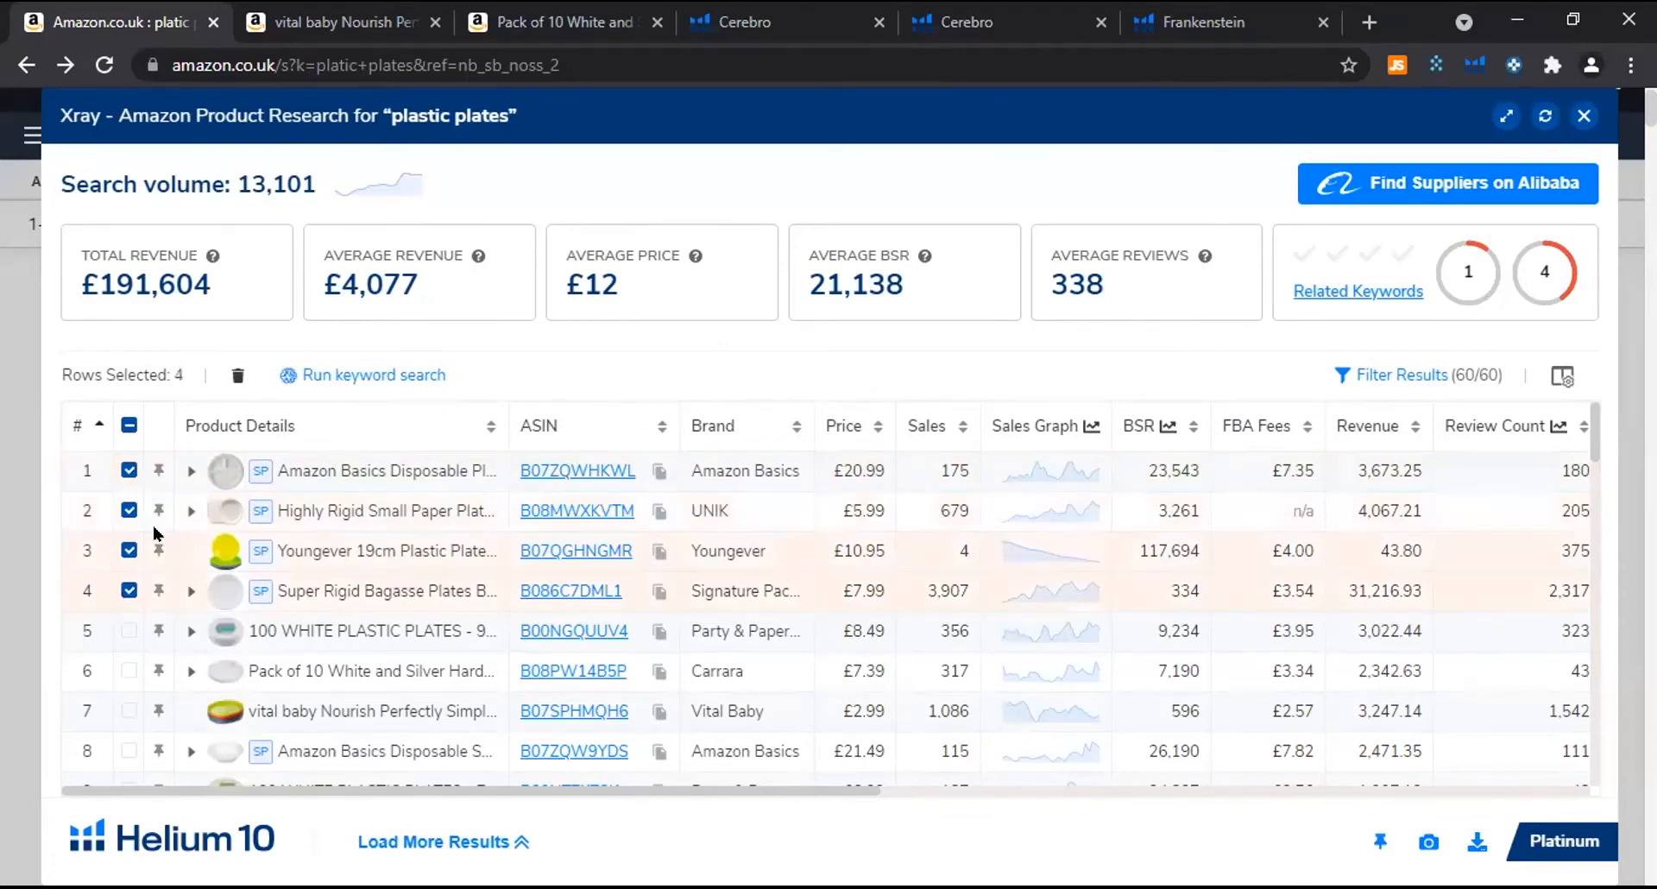
{"action": "right_click", "coordinate": [126, 471]}
{"action": "left_click", "coordinate": [71, 492]}
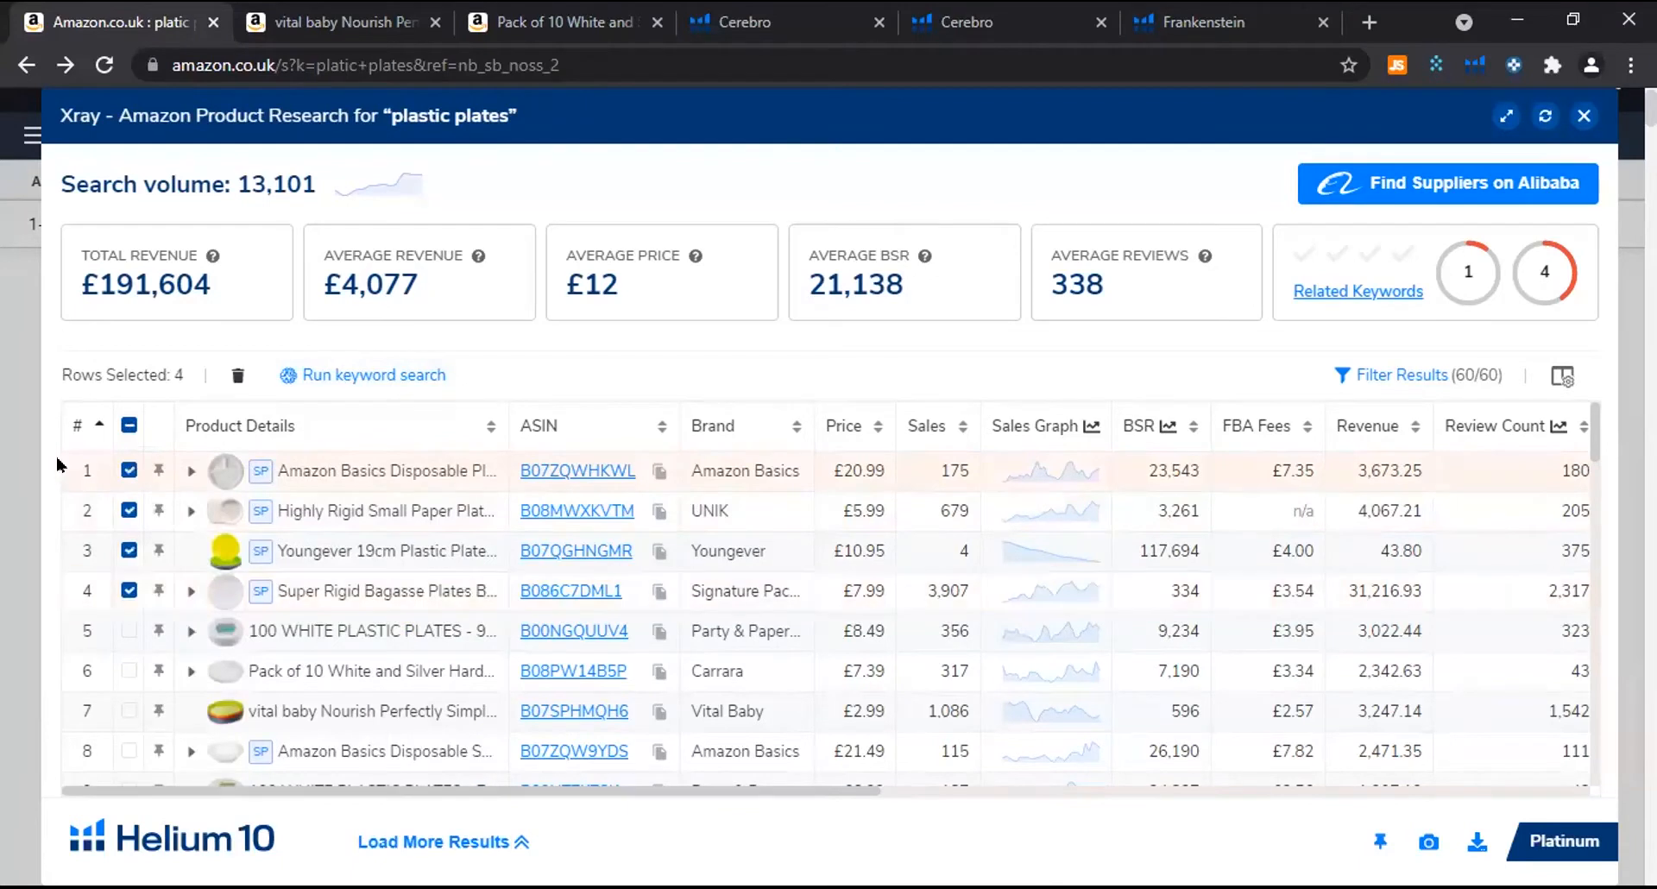
{"action": "left_click_drag", "start_coordinate": [69, 490], "coordinate": [75, 457]}
{"action": "left_click", "coordinate": [129, 471]}
{"action": "left_click", "coordinate": [129, 470]}
{"action": "left_click", "coordinate": [238, 376]}
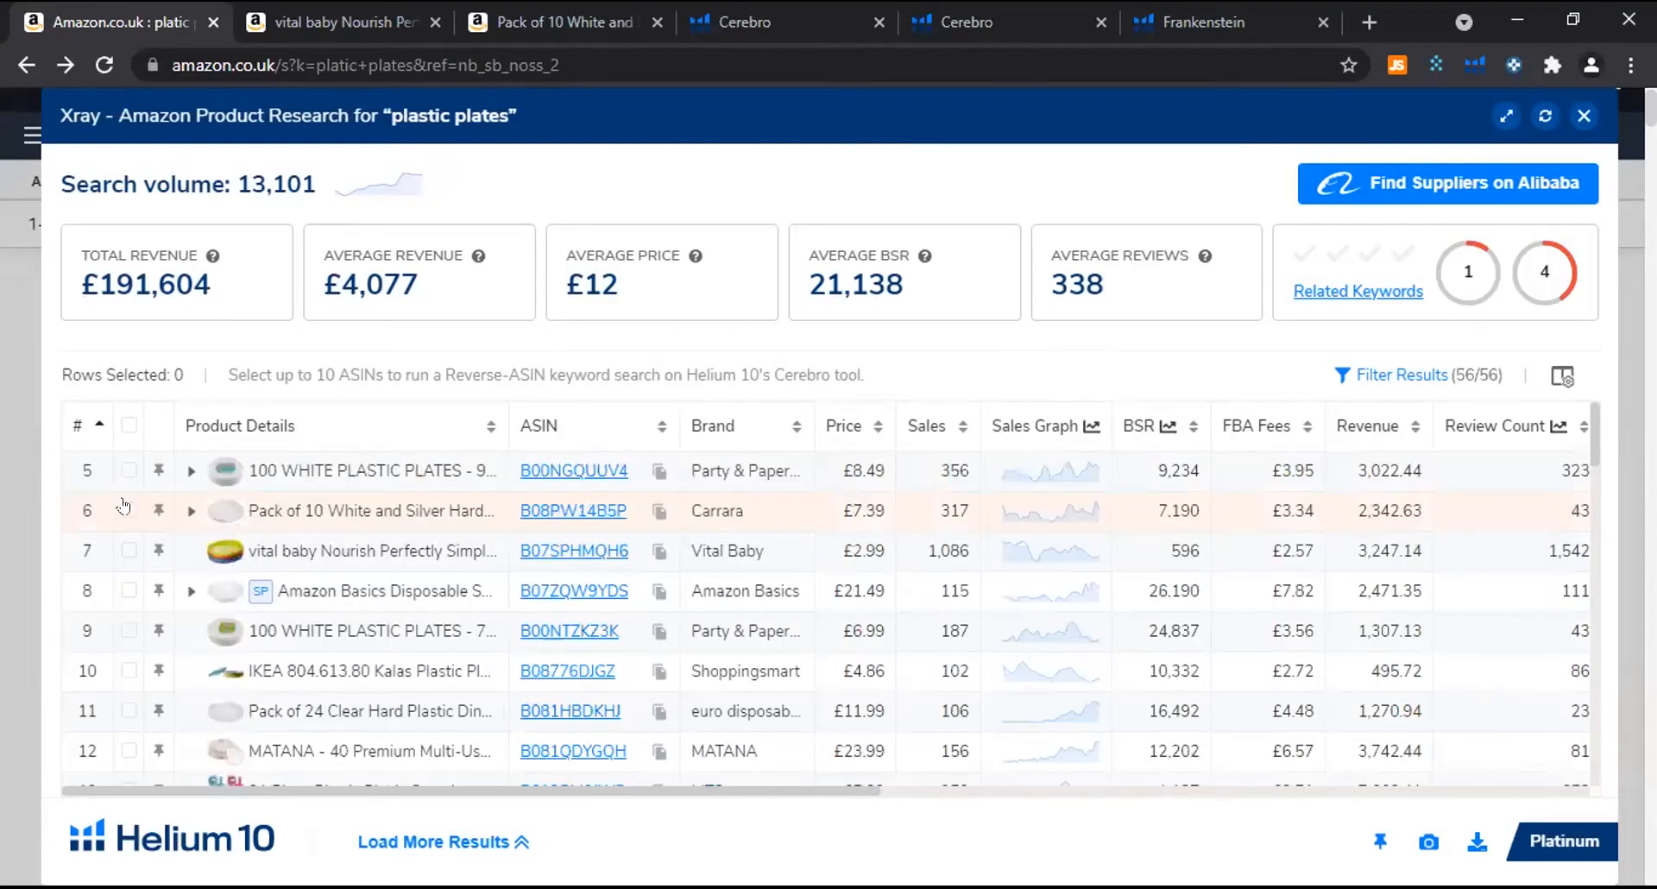
Remove the sponsored Amazon Basics product in row 8 and sort the Xray results by revenue from highest to lowest.
{"action": "scroll", "coordinate": [221, 601], "scroll_direction": "down", "scroll_amount": 3}
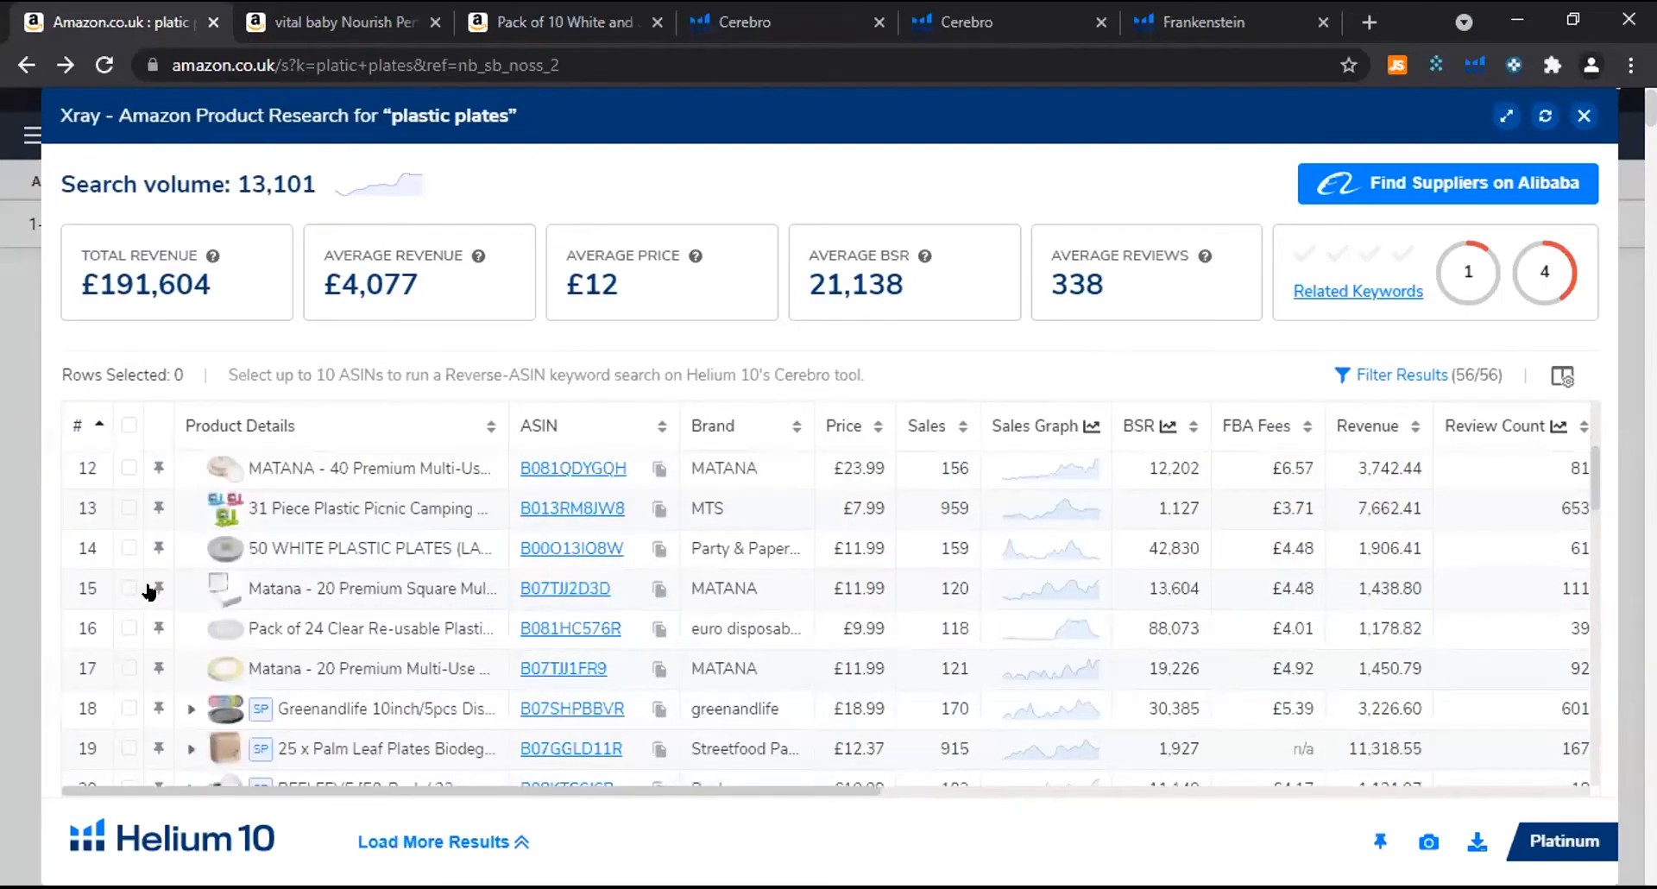
{"action": "scroll", "coordinate": [186, 580], "scroll_direction": "up", "scroll_amount": 3}
{"action": "left_click", "coordinate": [343, 576]}
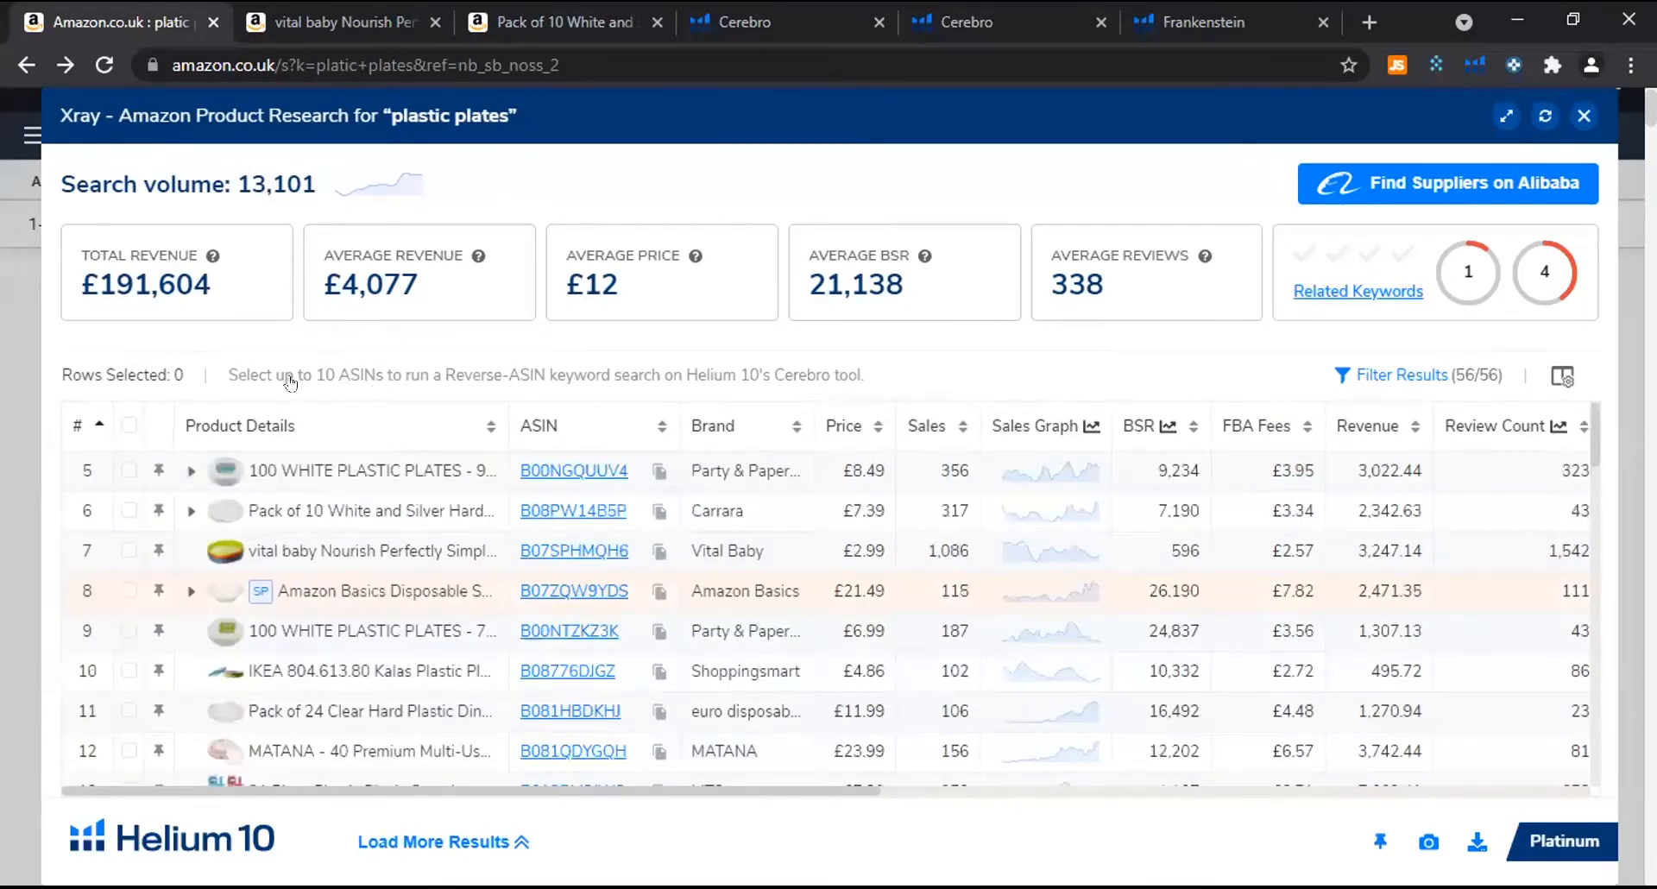
{"action": "left_click", "coordinate": [238, 377]}
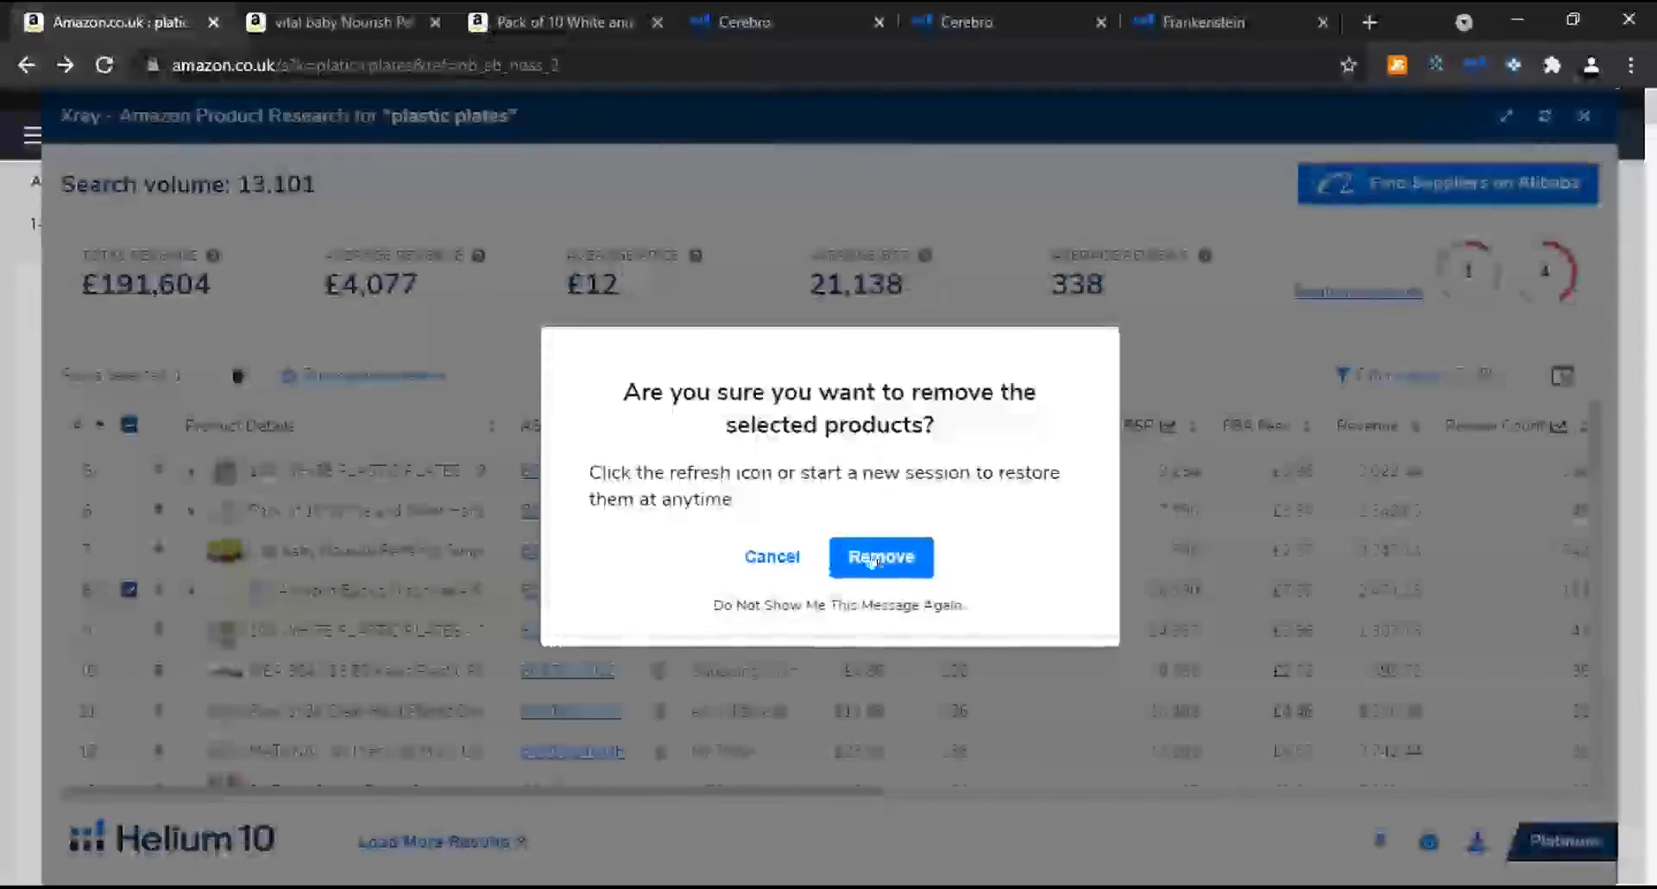
{"action": "key", "text": "Return"}
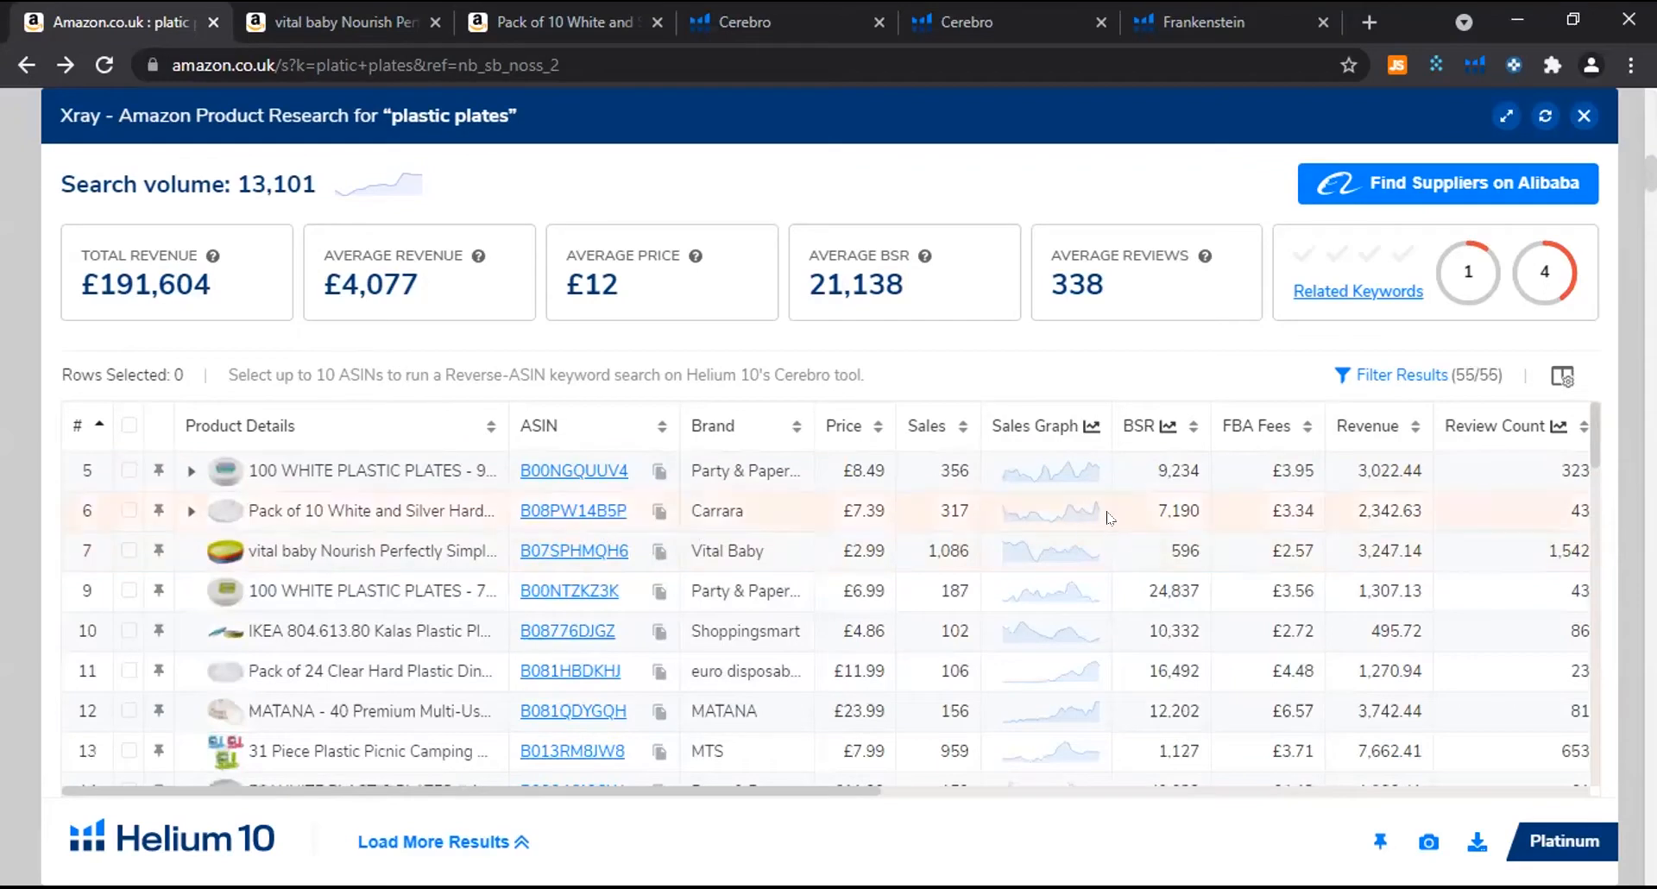
{"action": "left_click", "coordinate": [1410, 439]}
{"action": "left_click", "coordinate": [1411, 438]}
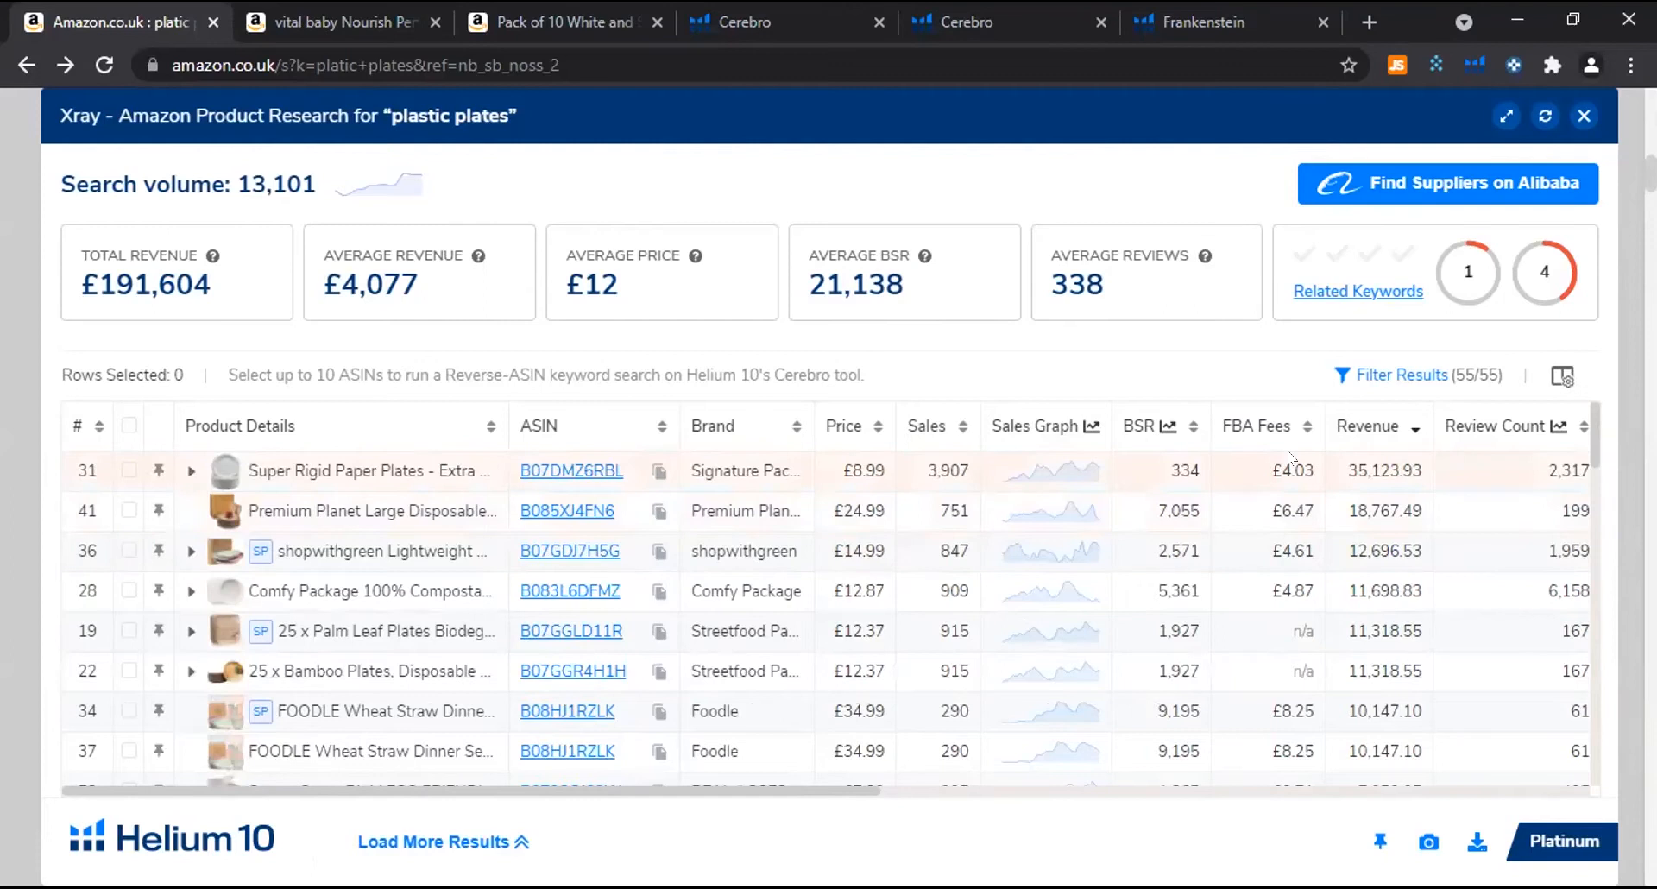
Select the six highest-revenue products in the Xray results, rows 31, 41, 36, 28, 19 and 22.
{"action": "left_click", "coordinate": [128, 471]}
{"action": "left_click", "coordinate": [129, 510]}
{"action": "left_click", "coordinate": [129, 550]}
{"action": "left_click", "coordinate": [129, 590]}
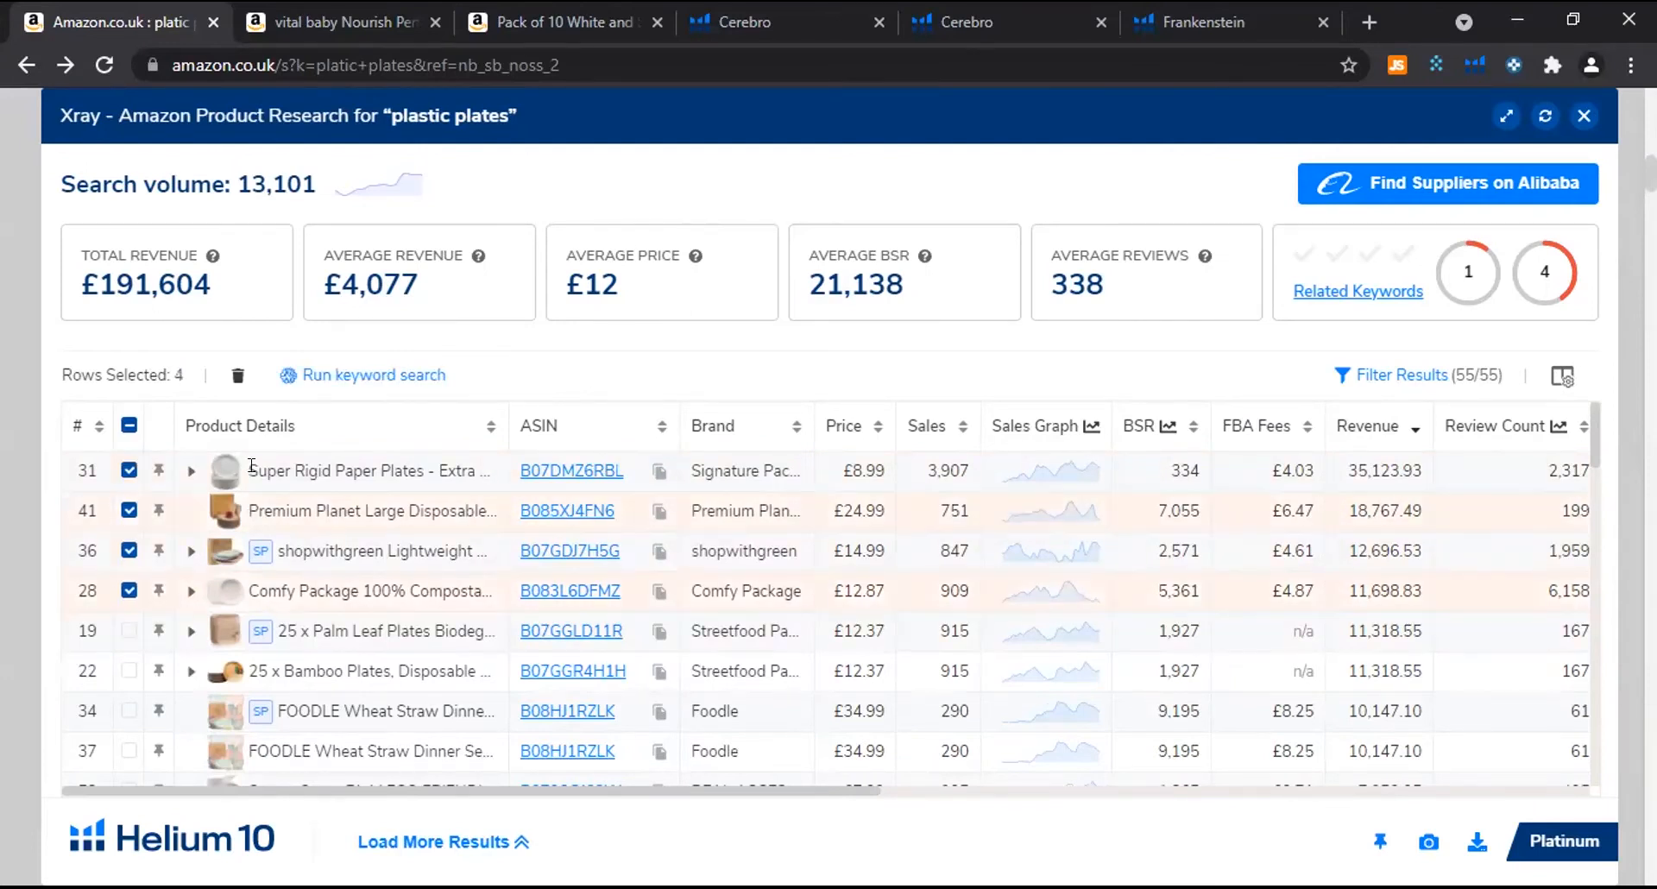
{"action": "scroll", "coordinate": [176, 633], "scroll_direction": "down", "scroll_amount": 3}
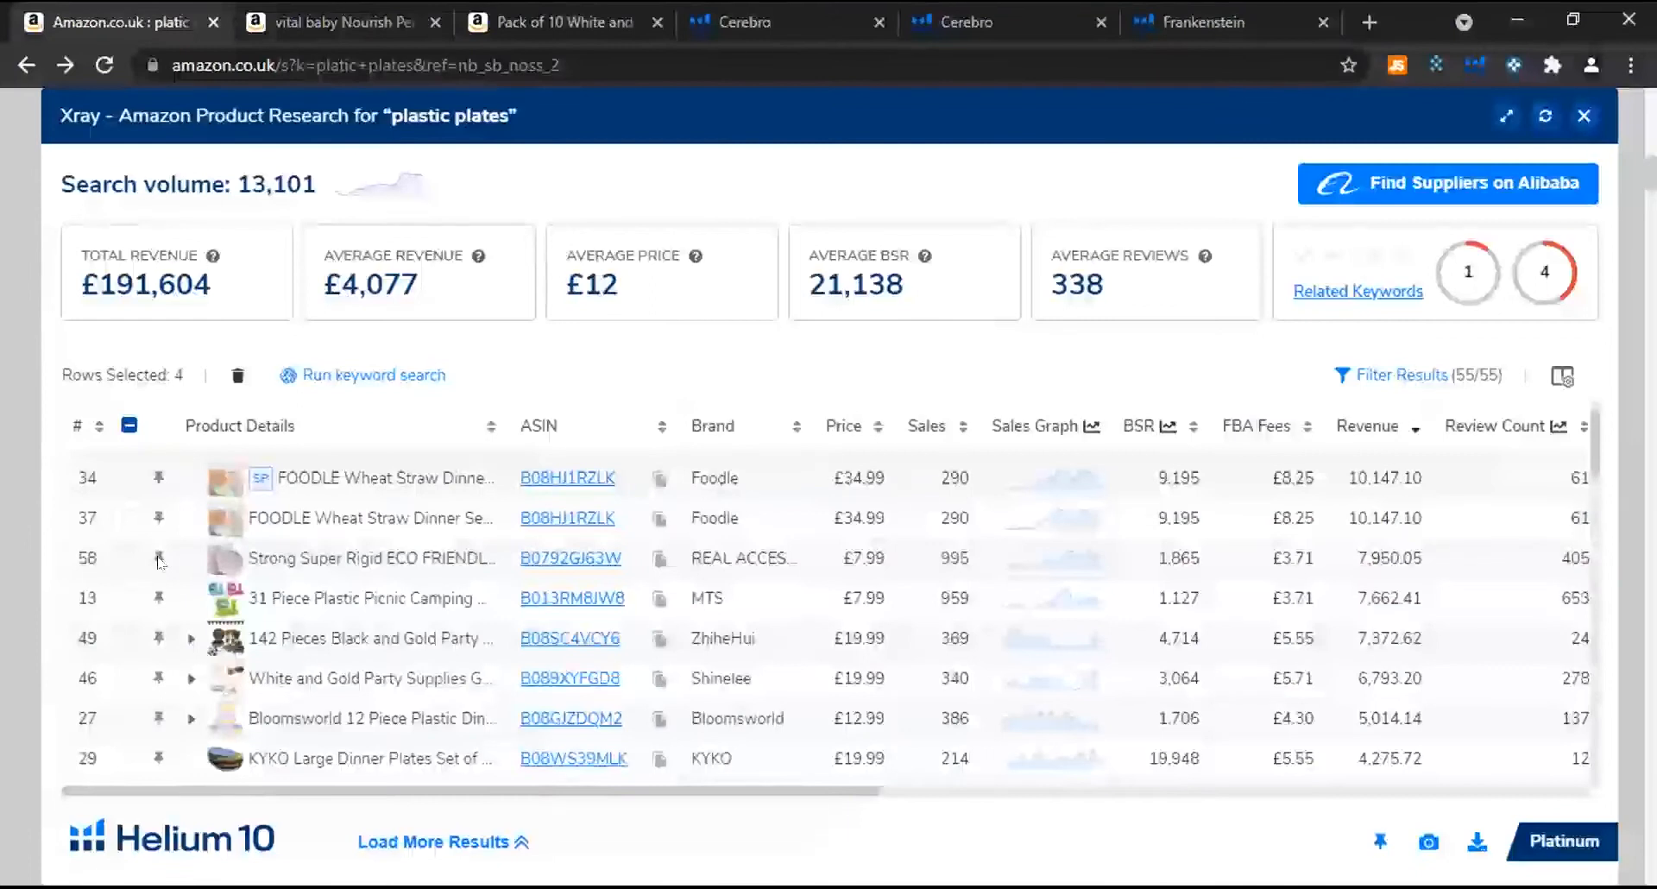
{"action": "scroll", "coordinate": [138, 637], "scroll_direction": "up", "scroll_amount": 3}
{"action": "left_click", "coordinate": [128, 670]}
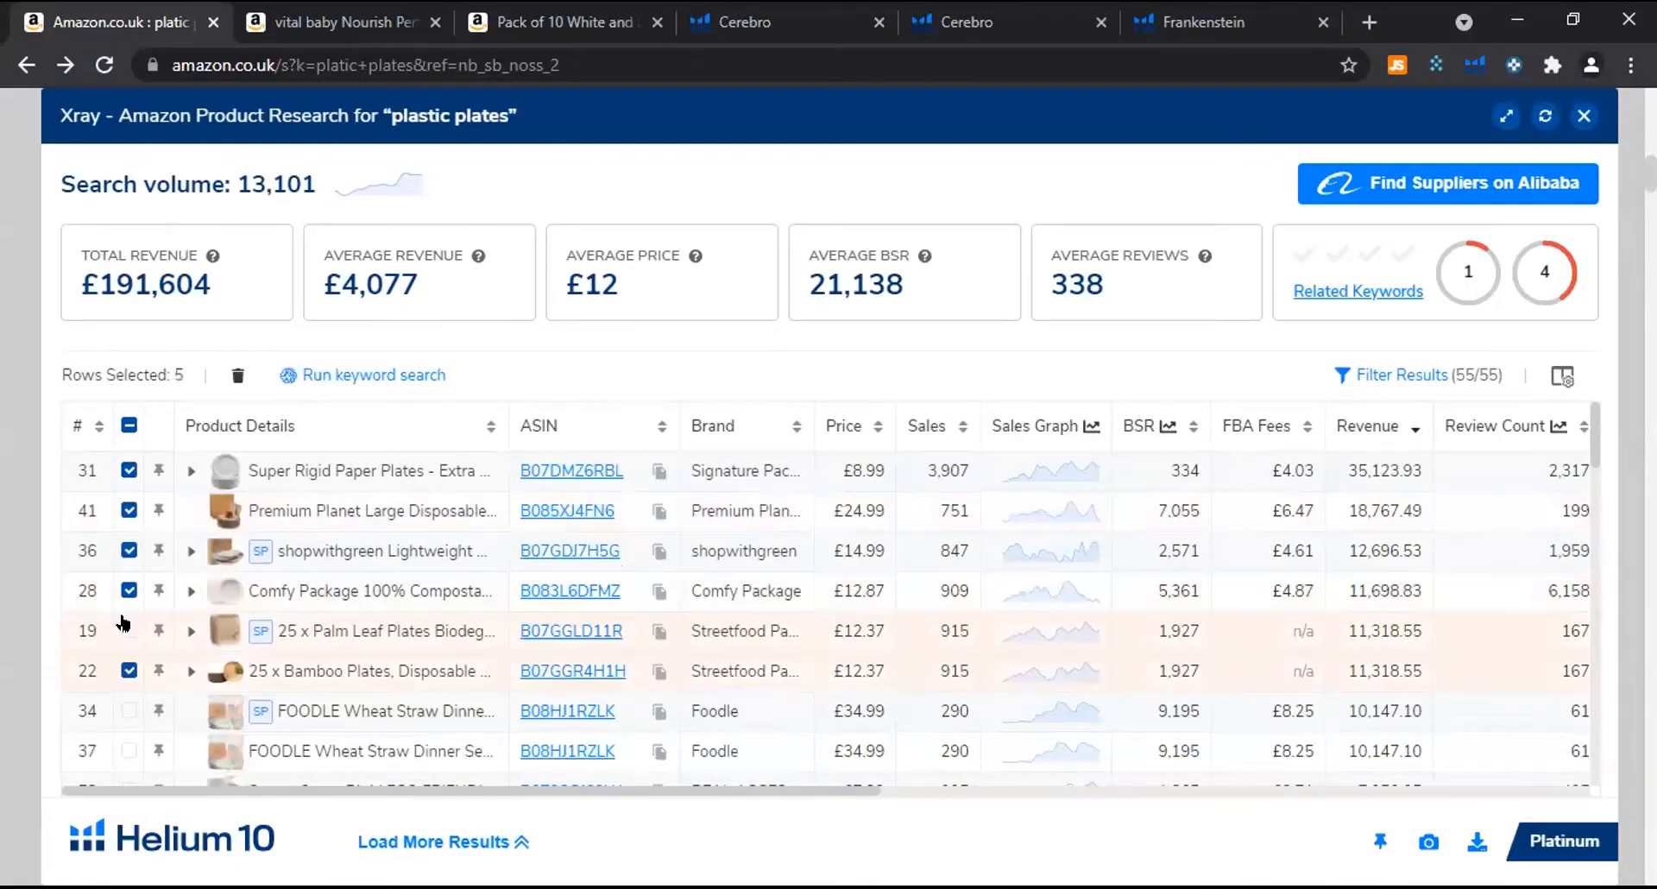
{"action": "left_click", "coordinate": [129, 631]}
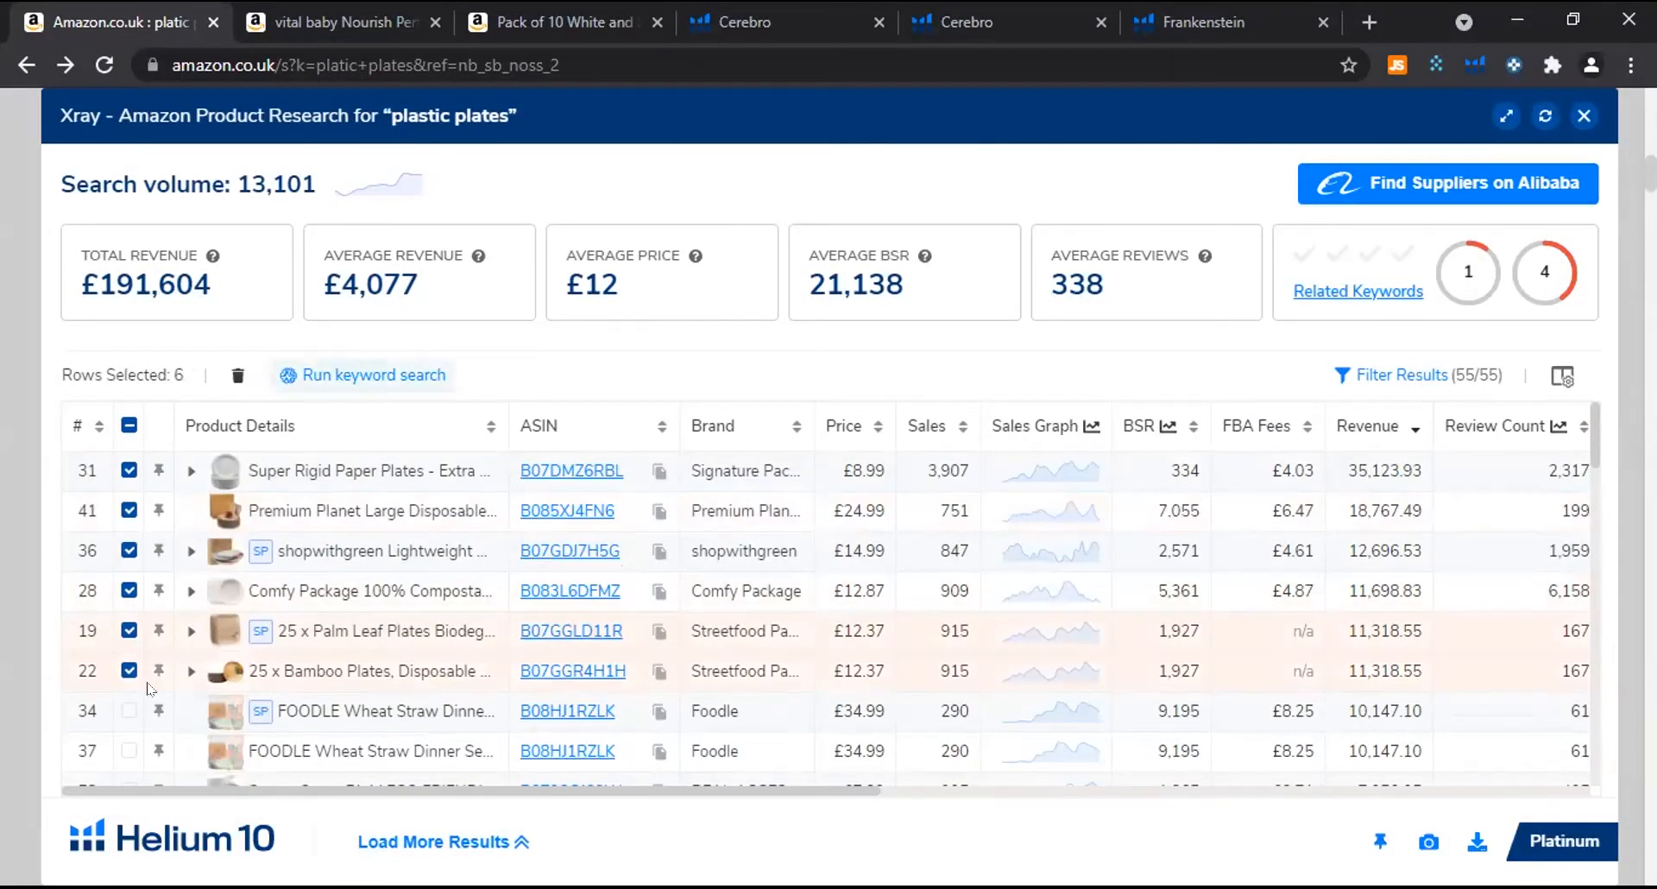
Add the two FOODLE wheat straw dinner sets in rows 34 and 37 and the Strong Super Rigid plates in row 58 to the selection.
{"action": "scroll", "coordinate": [148, 688], "scroll_direction": "down", "scroll_amount": 3}
{"action": "scroll", "coordinate": [147, 682], "scroll_direction": "up", "scroll_amount": 3}
{"action": "left_click", "coordinate": [129, 711]}
{"action": "scroll", "coordinate": [142, 701], "scroll_direction": "down", "scroll_amount": 2}
{"action": "scroll", "coordinate": [143, 698], "scroll_direction": "up", "scroll_amount": 2}
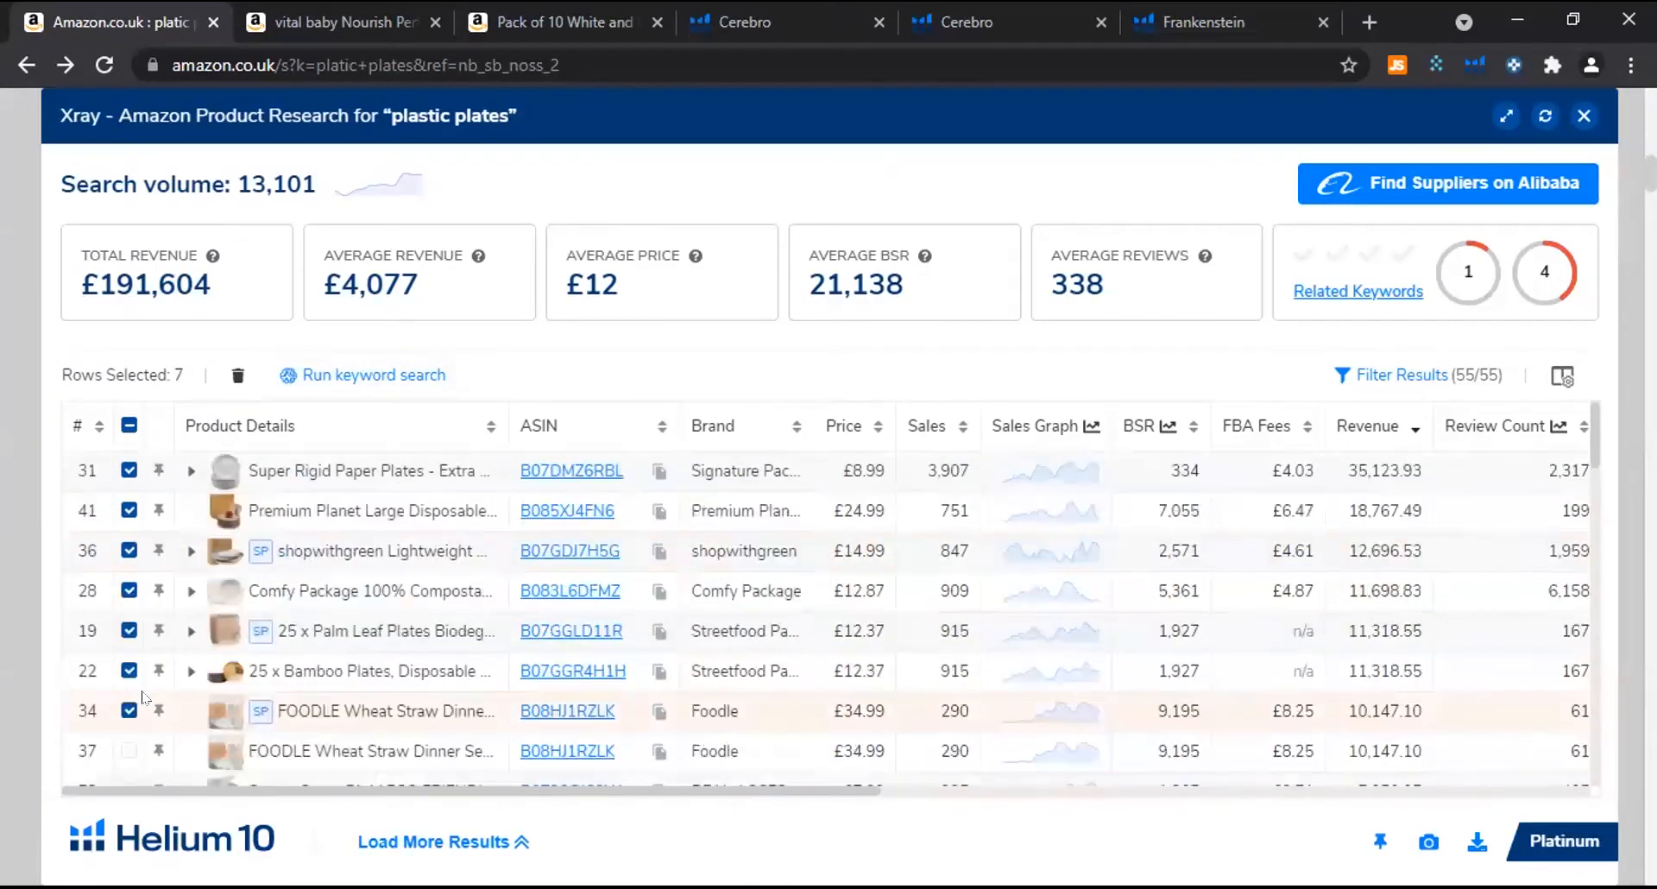
{"action": "left_click", "coordinate": [129, 750]}
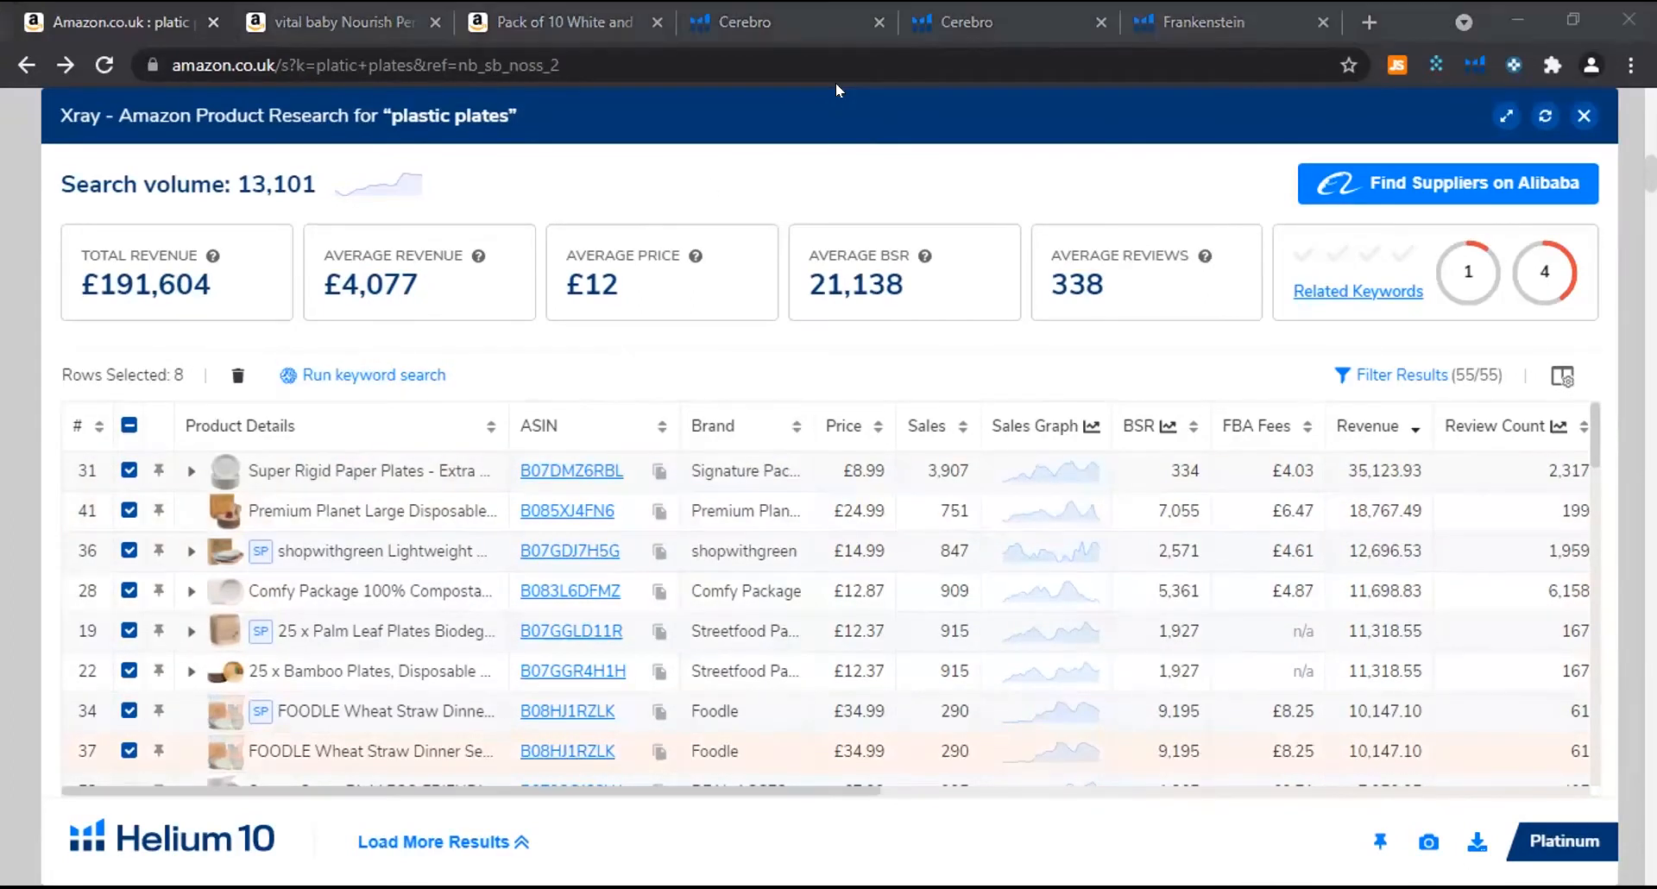
{"action": "scroll", "coordinate": [145, 532], "scroll_direction": "down", "scroll_amount": 3}
{"action": "left_click", "coordinate": [129, 510]}
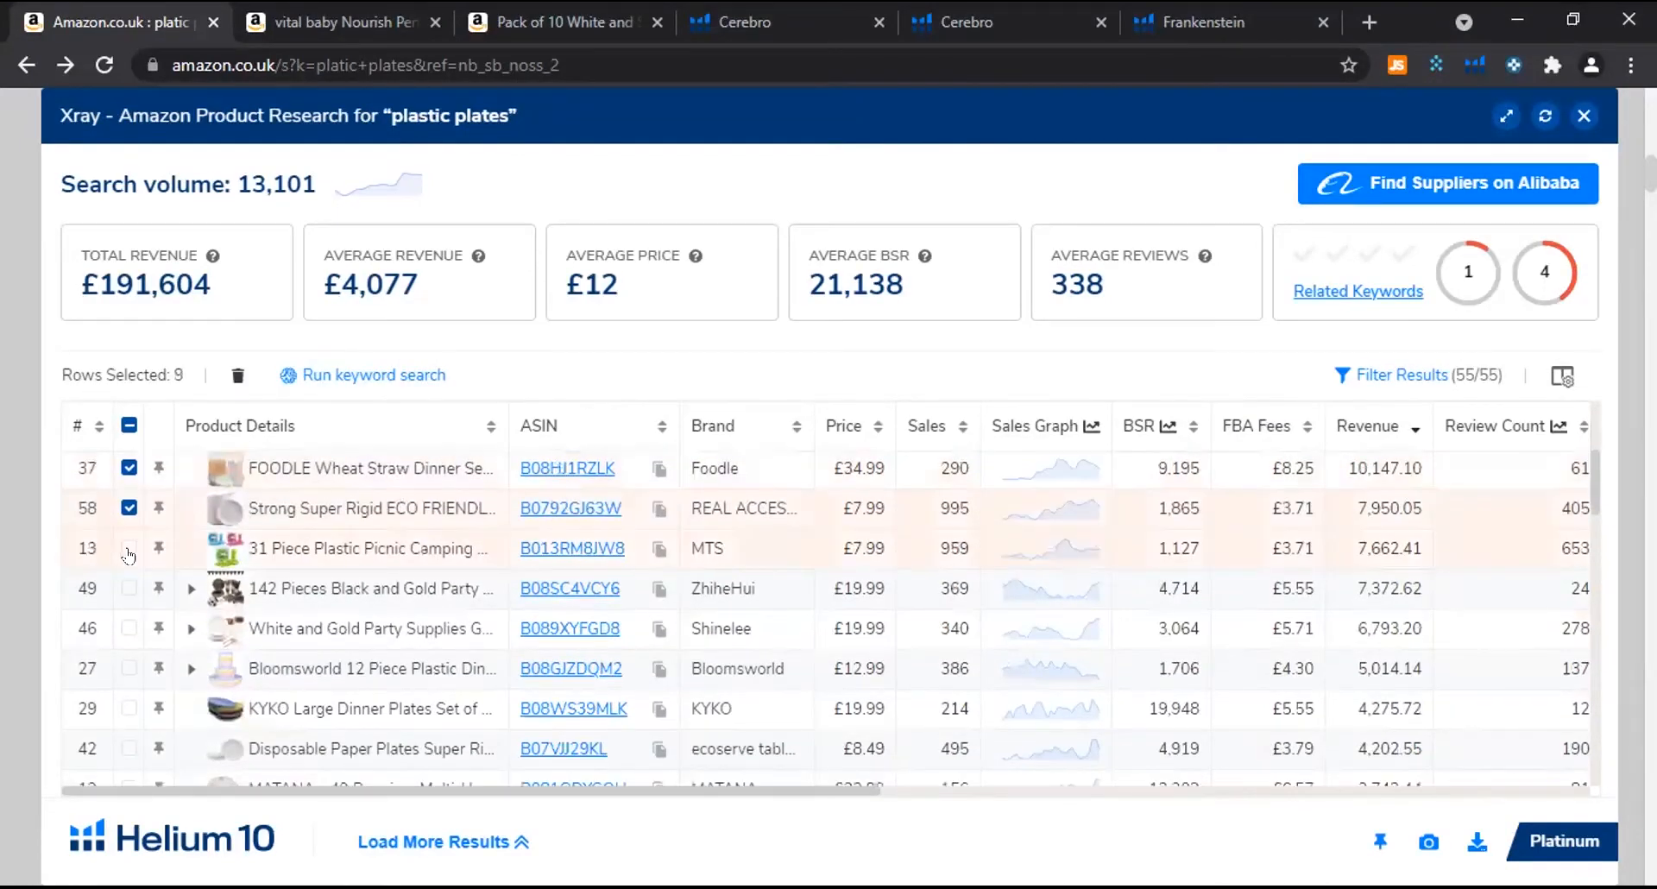
{"action": "scroll", "coordinate": [405, 555], "scroll_direction": "up", "scroll_amount": 2}
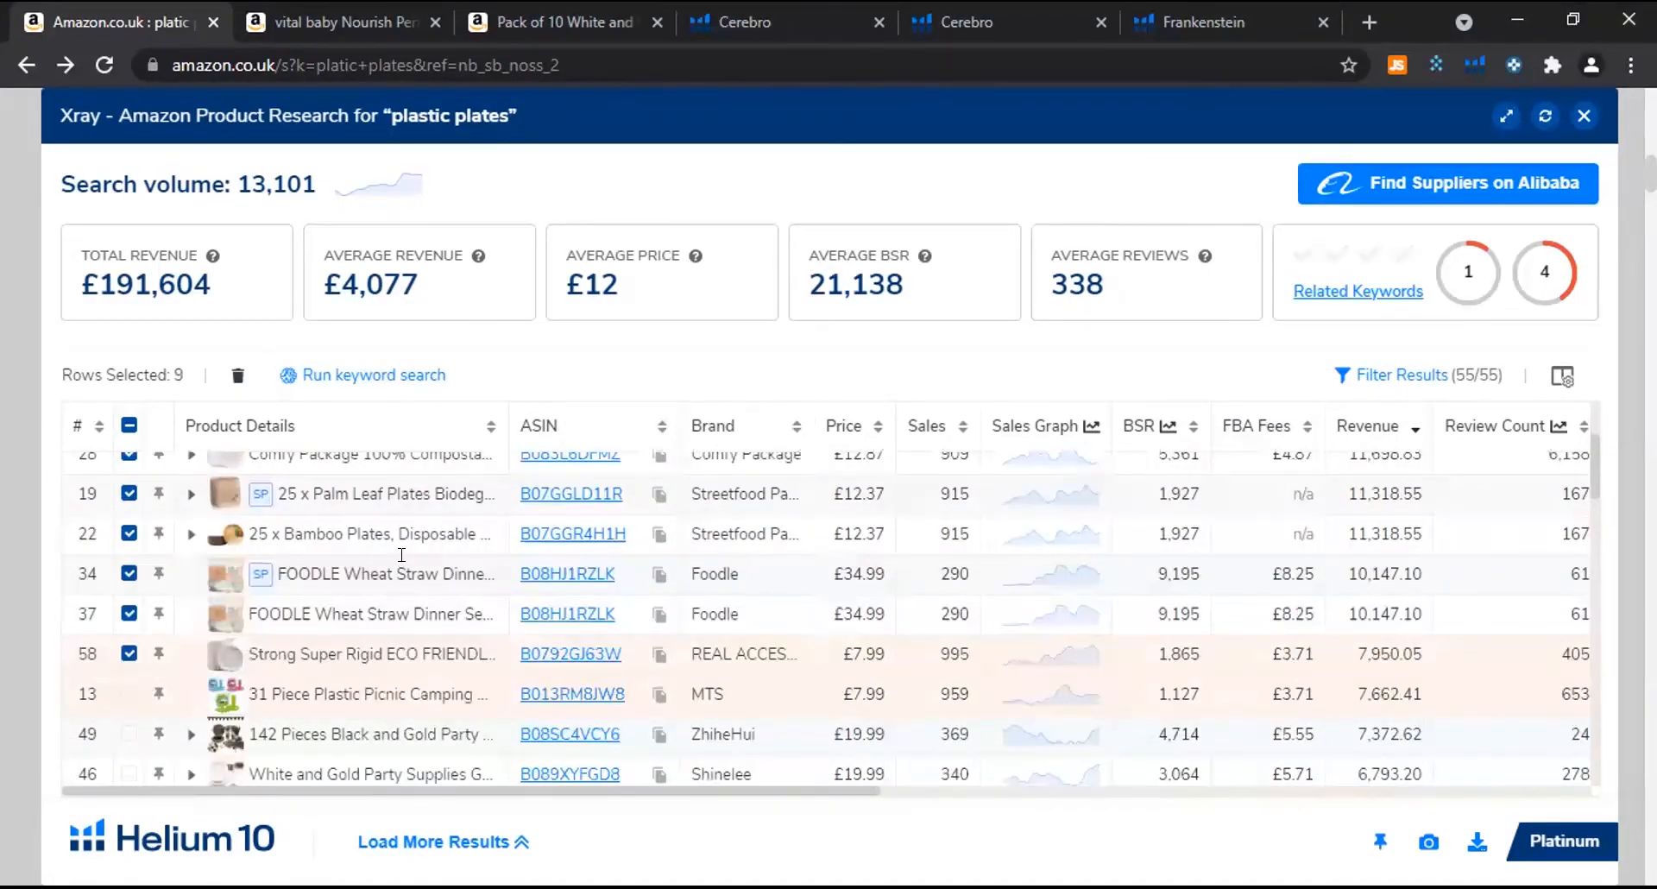
{"action": "scroll", "coordinate": [401, 554], "scroll_direction": "up", "scroll_amount": 2}
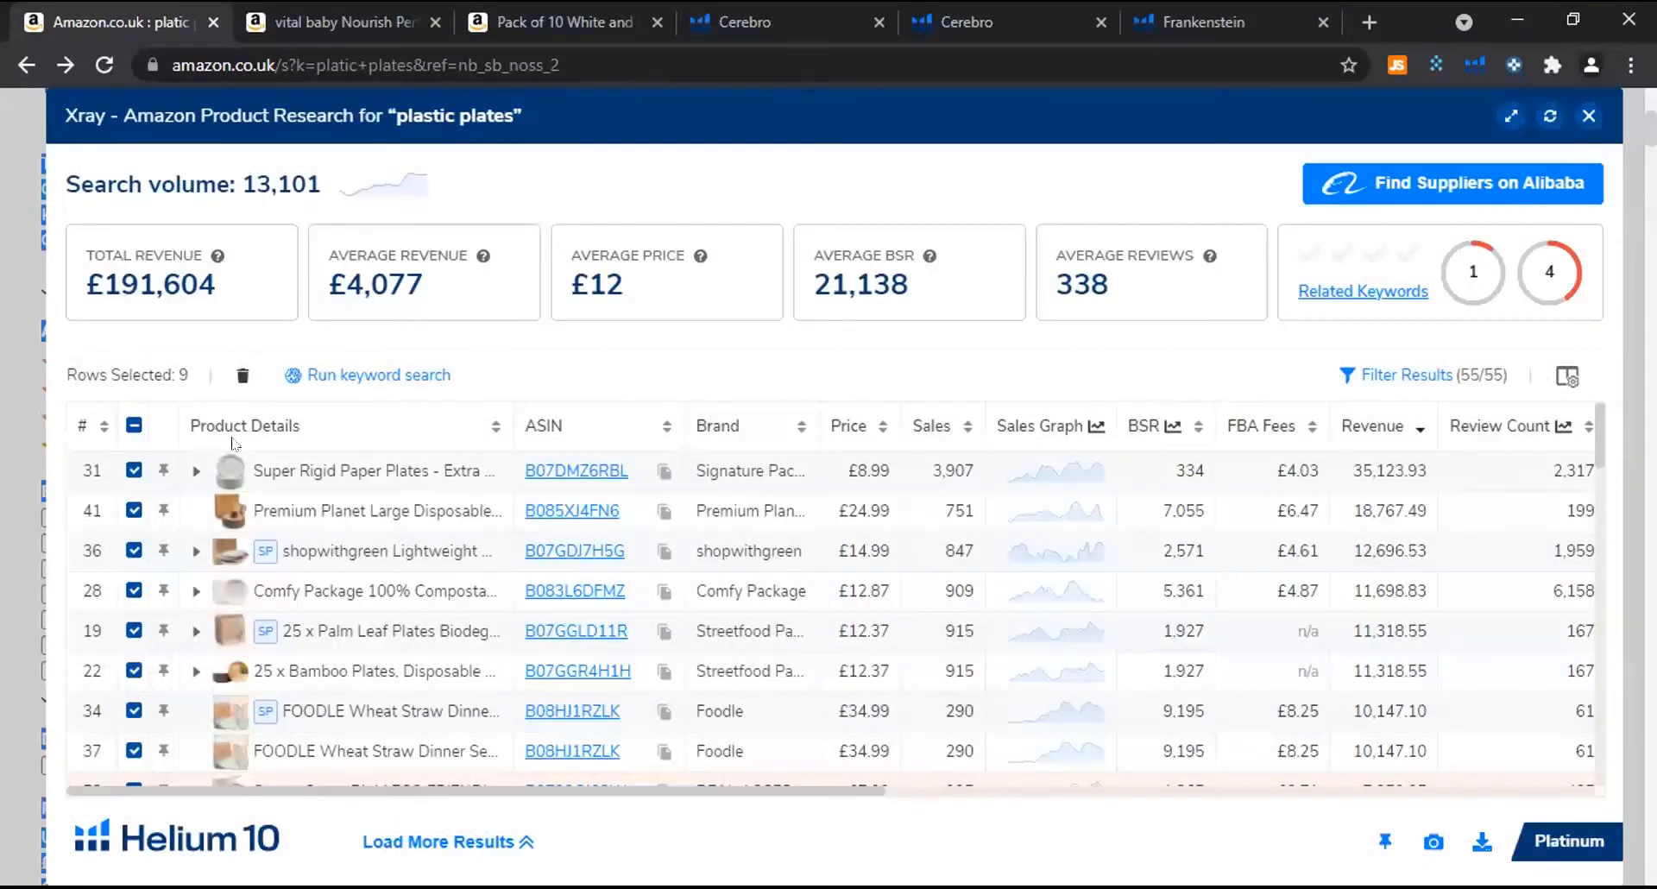
Run a Cerebro keyword search on the selected Xray products and open its results.
{"action": "left_click", "coordinate": [346, 379]}
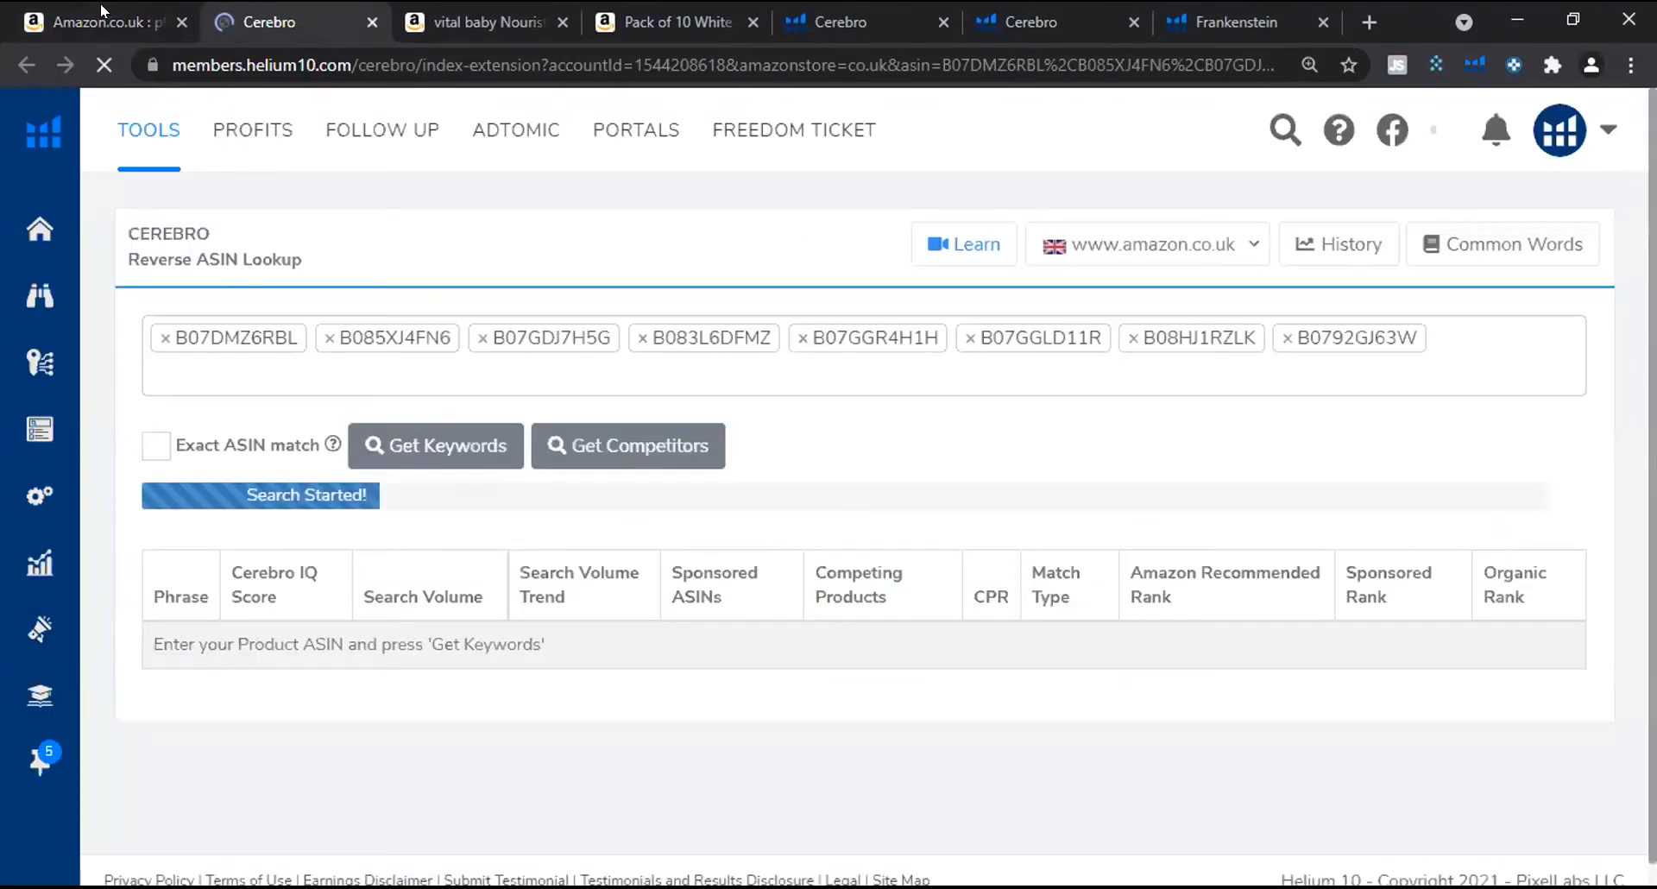
{"action": "left_click", "coordinate": [108, 25]}
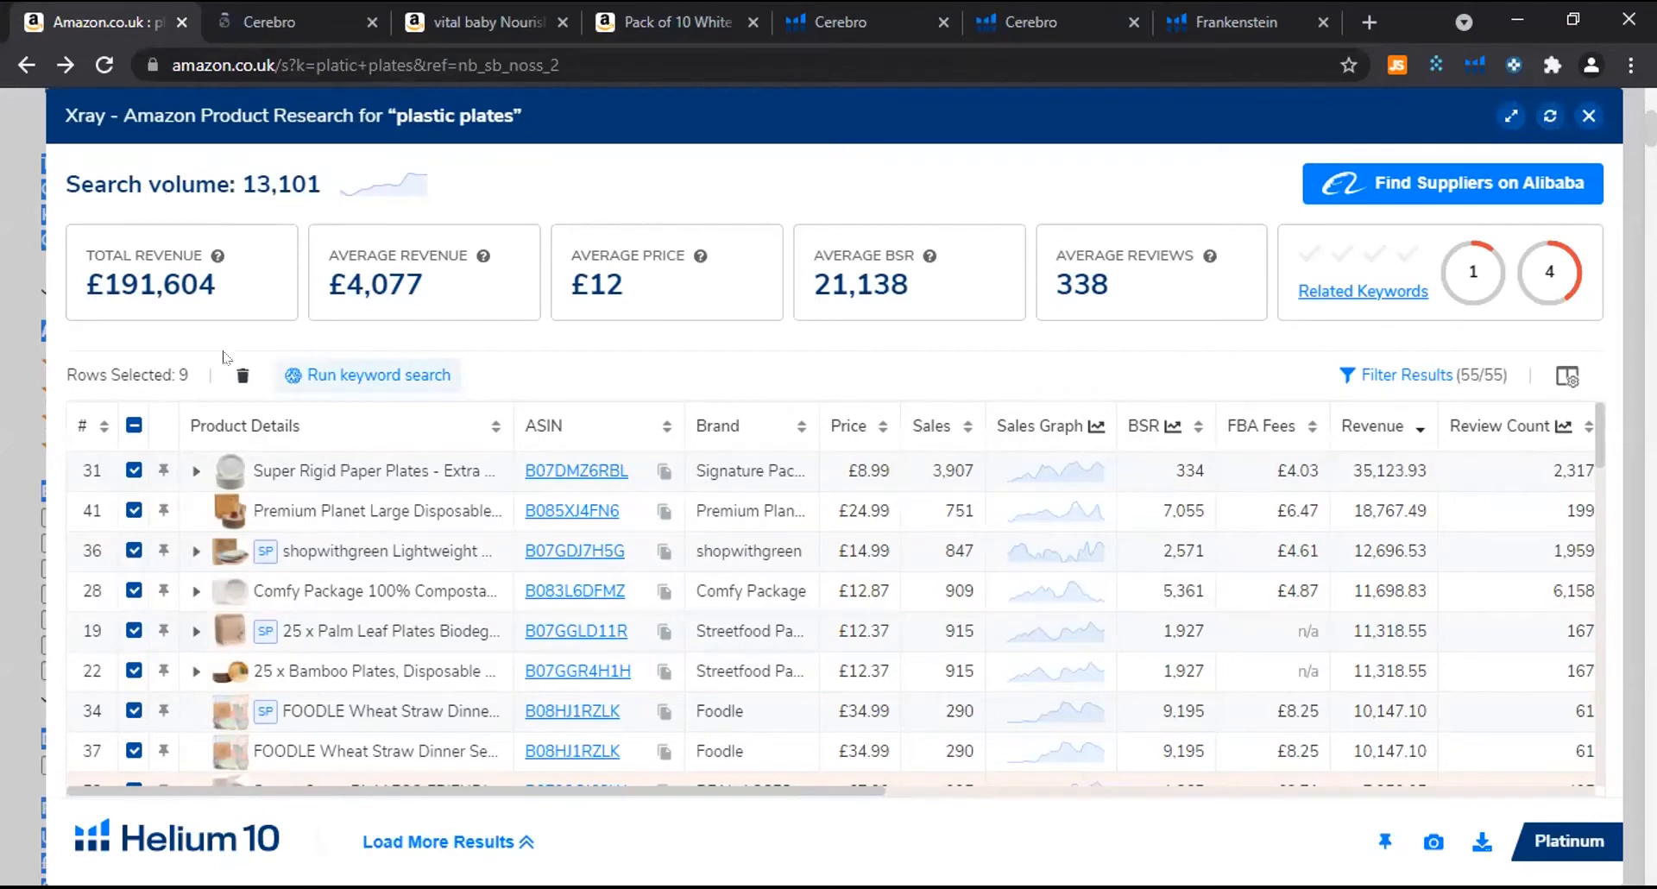
{"action": "left_click", "coordinate": [343, 14]}
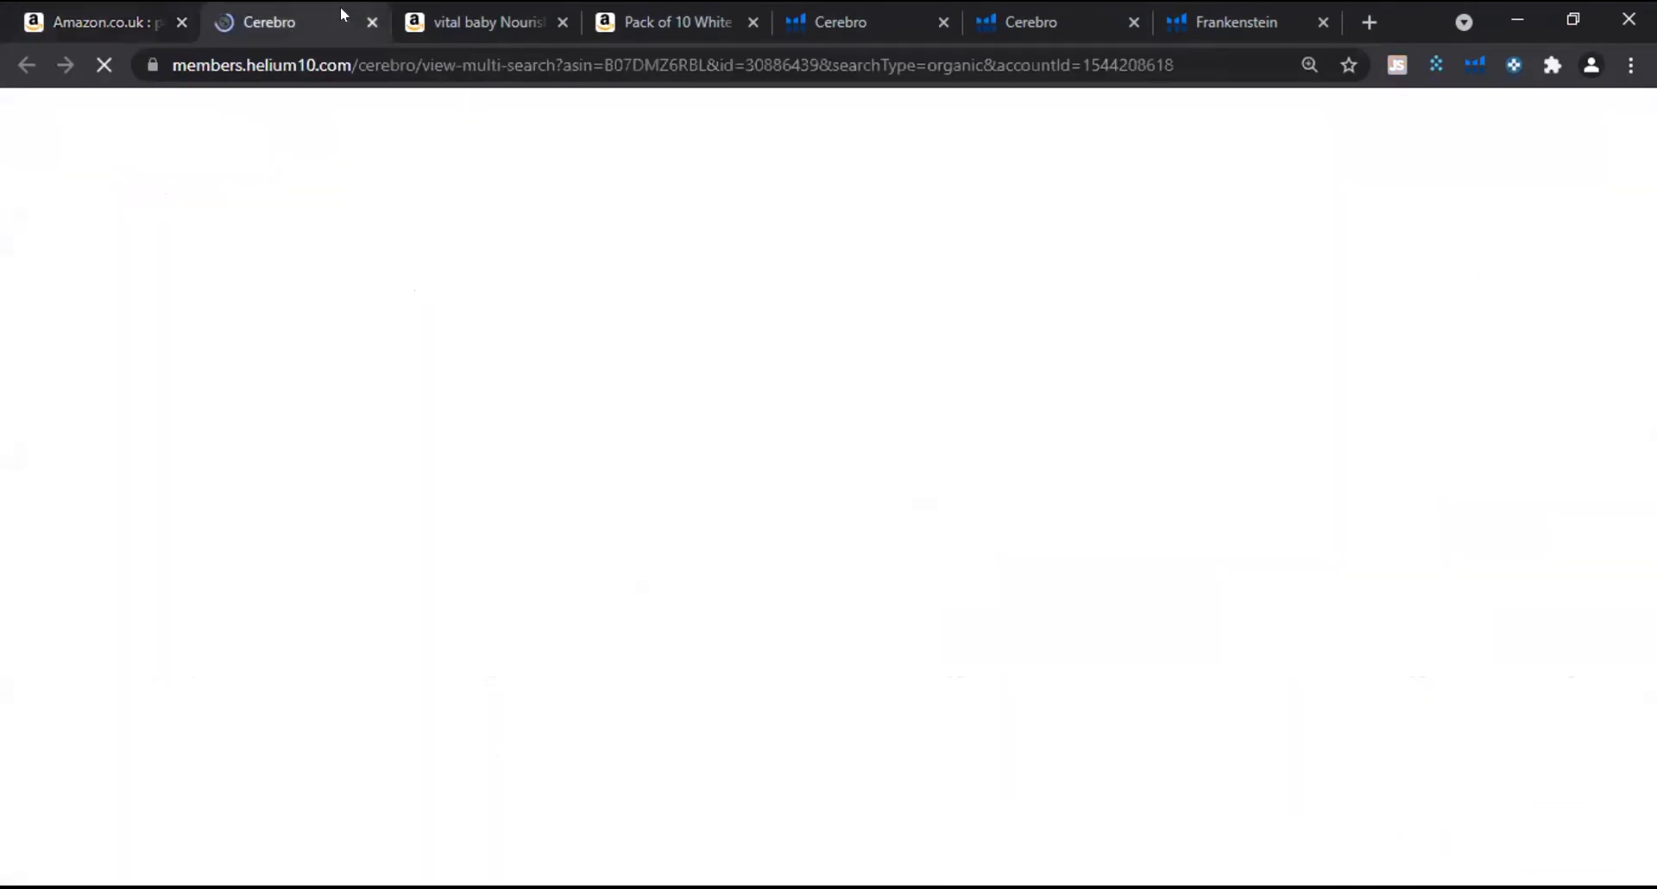
{"action": "left_click", "coordinate": [108, 20]}
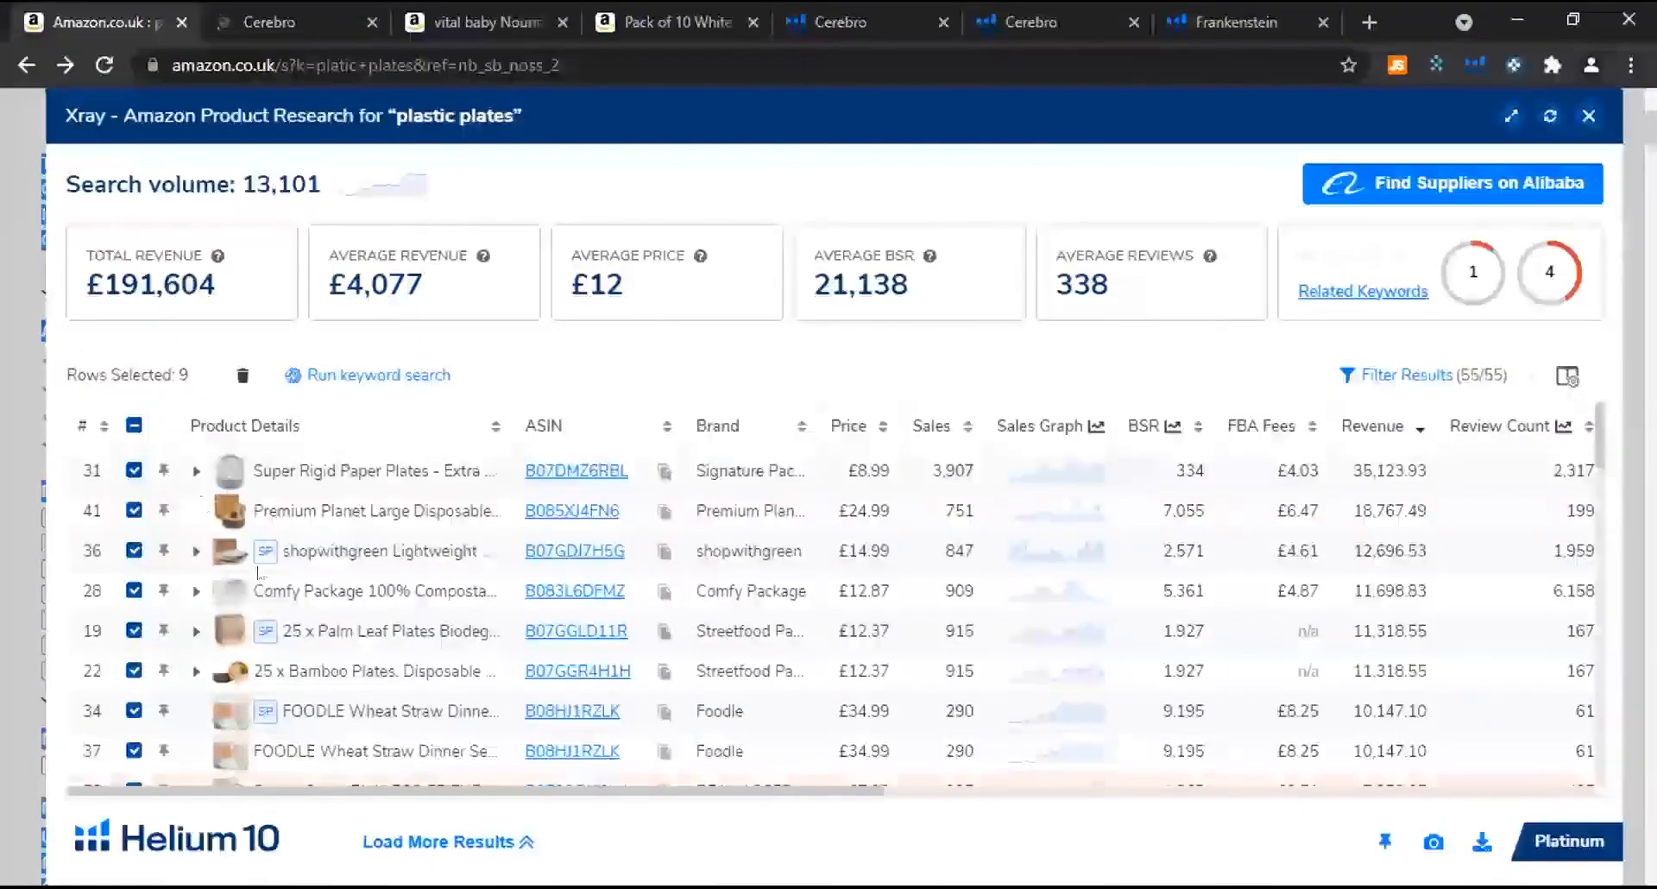
{"action": "left_click", "coordinate": [316, 10]}
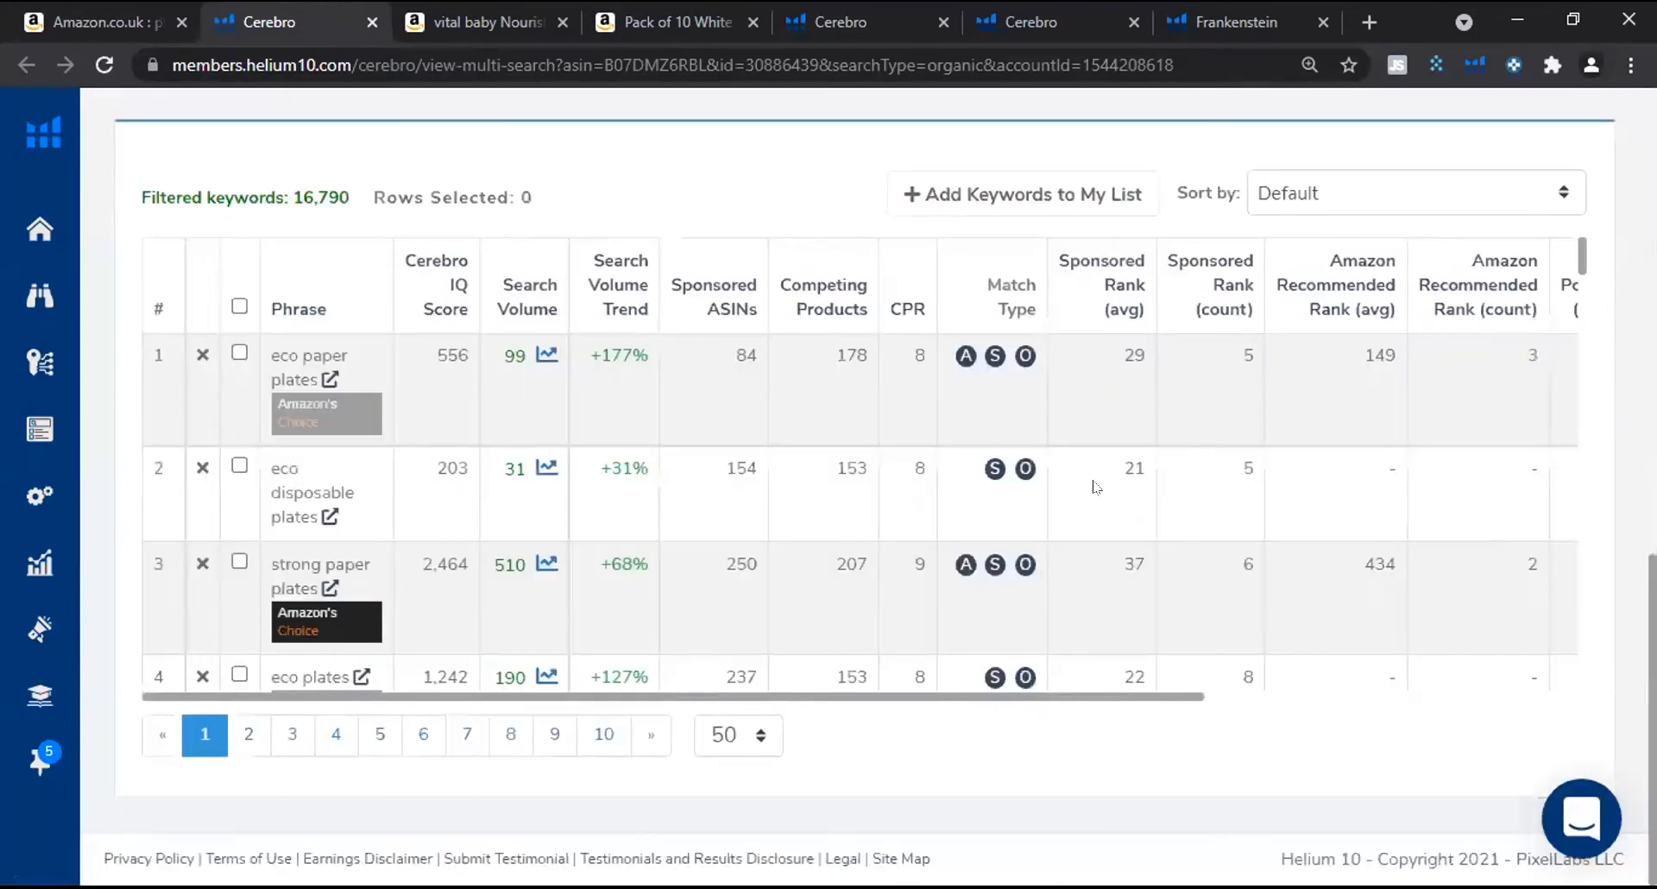
Look over the Cerebro filters and keyword table, and export the keywords to Frankenstein.
{"action": "scroll", "coordinate": [388, 500], "scroll_direction": "up", "scroll_amount": 6}
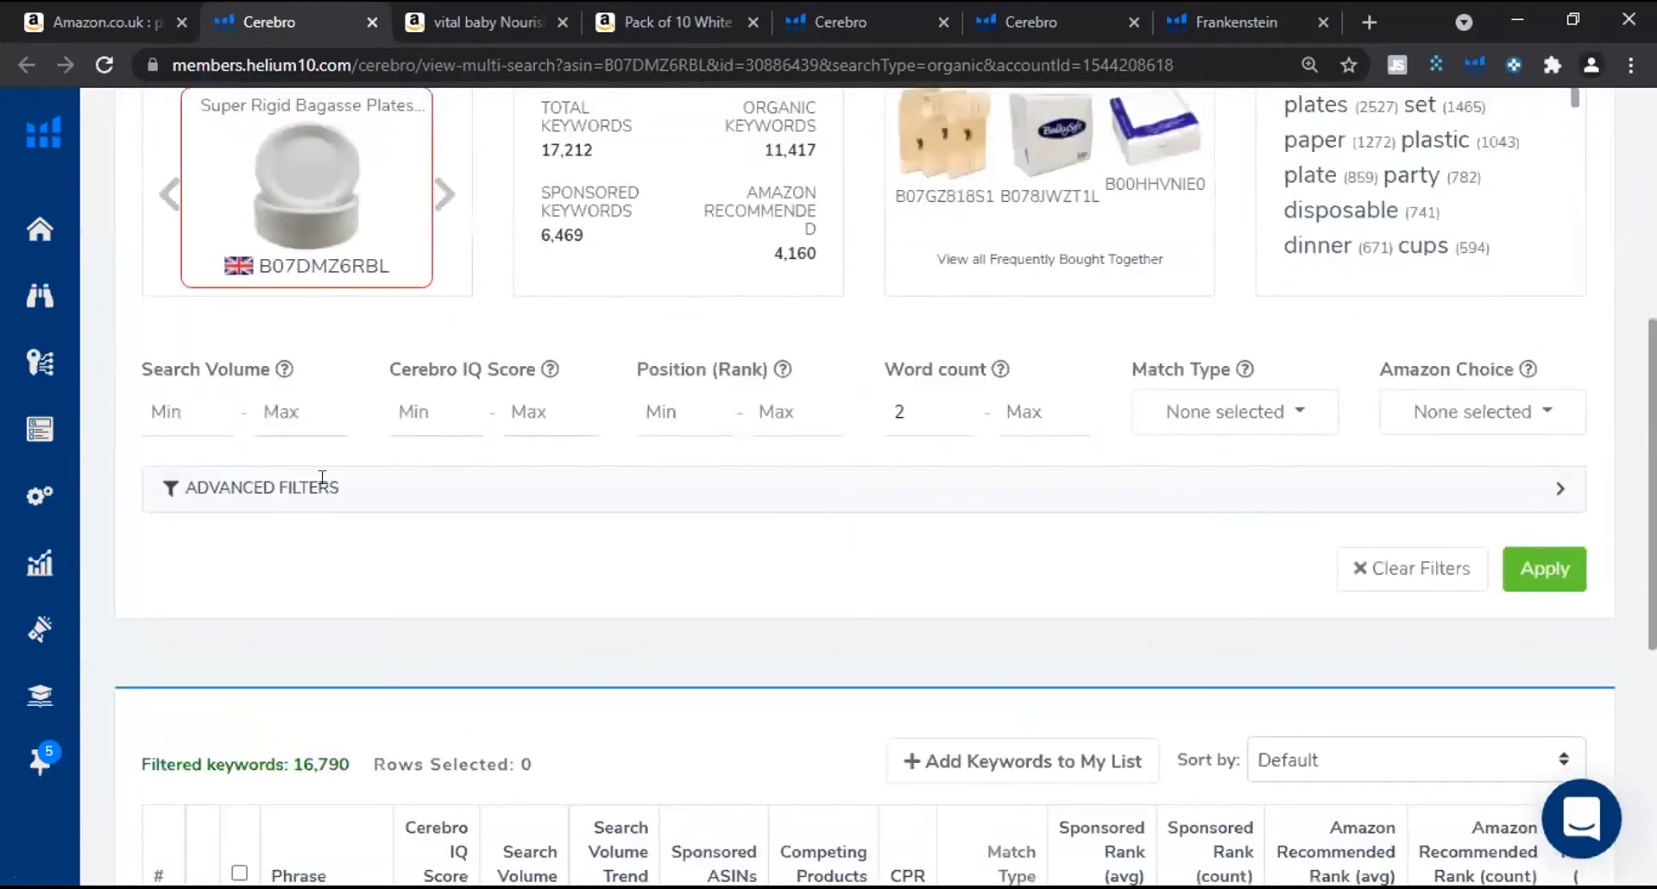
{"action": "scroll", "coordinate": [322, 477], "scroll_direction": "down", "scroll_amount": 3}
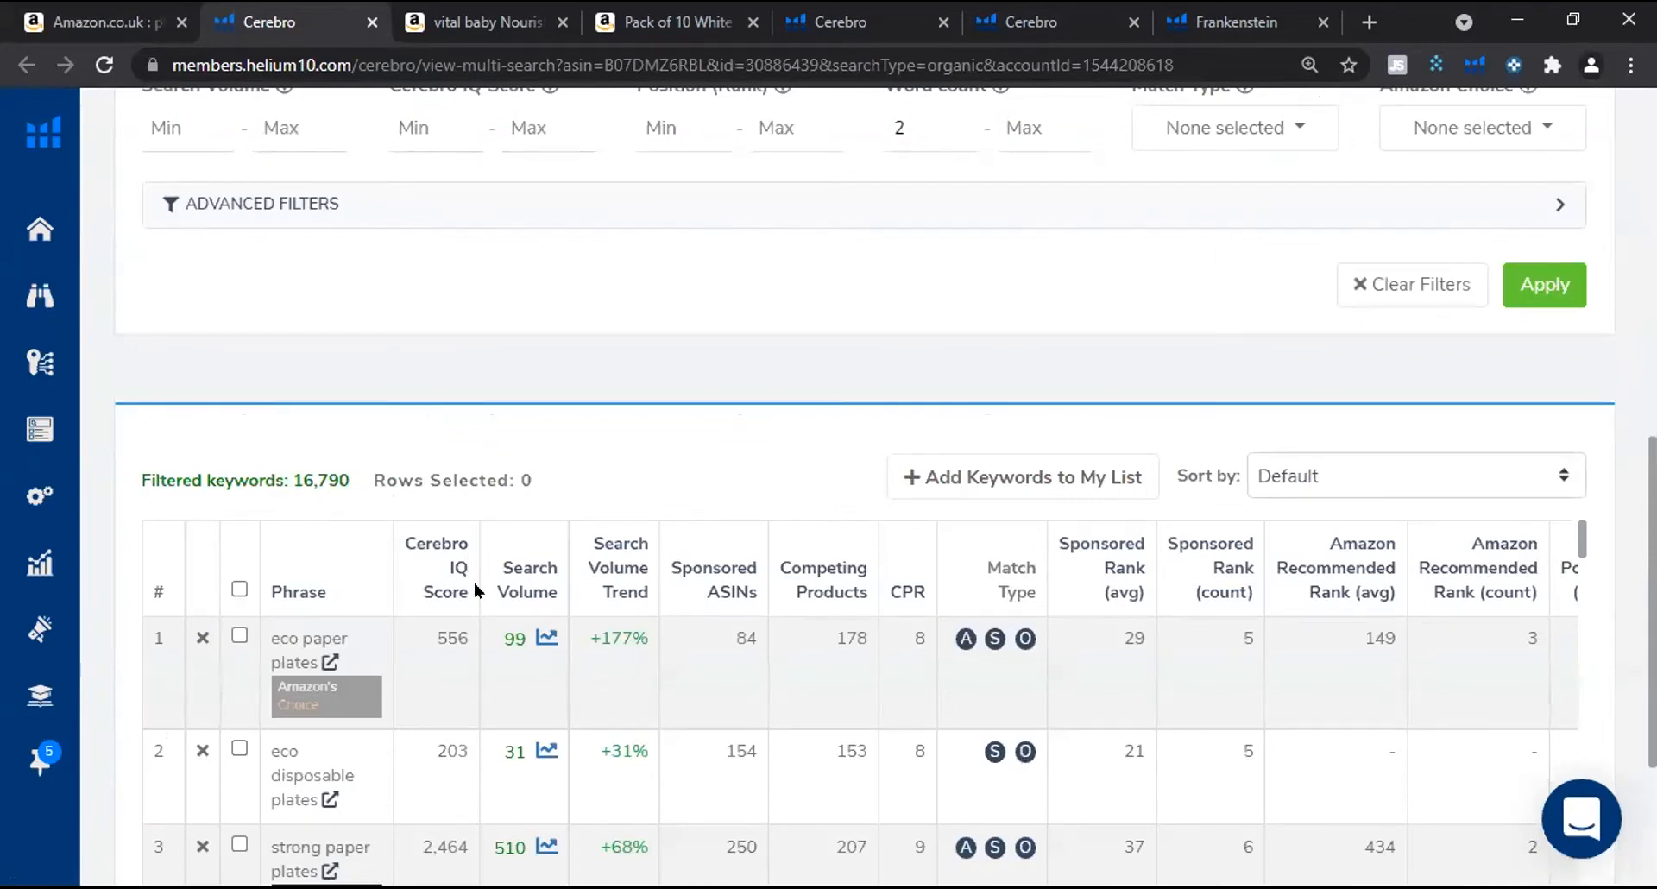
{"action": "scroll", "coordinate": [1122, 496], "scroll_direction": "down", "scroll_amount": 3}
{"action": "scroll", "coordinate": [1373, 185], "scroll_direction": "up", "scroll_amount": 15}
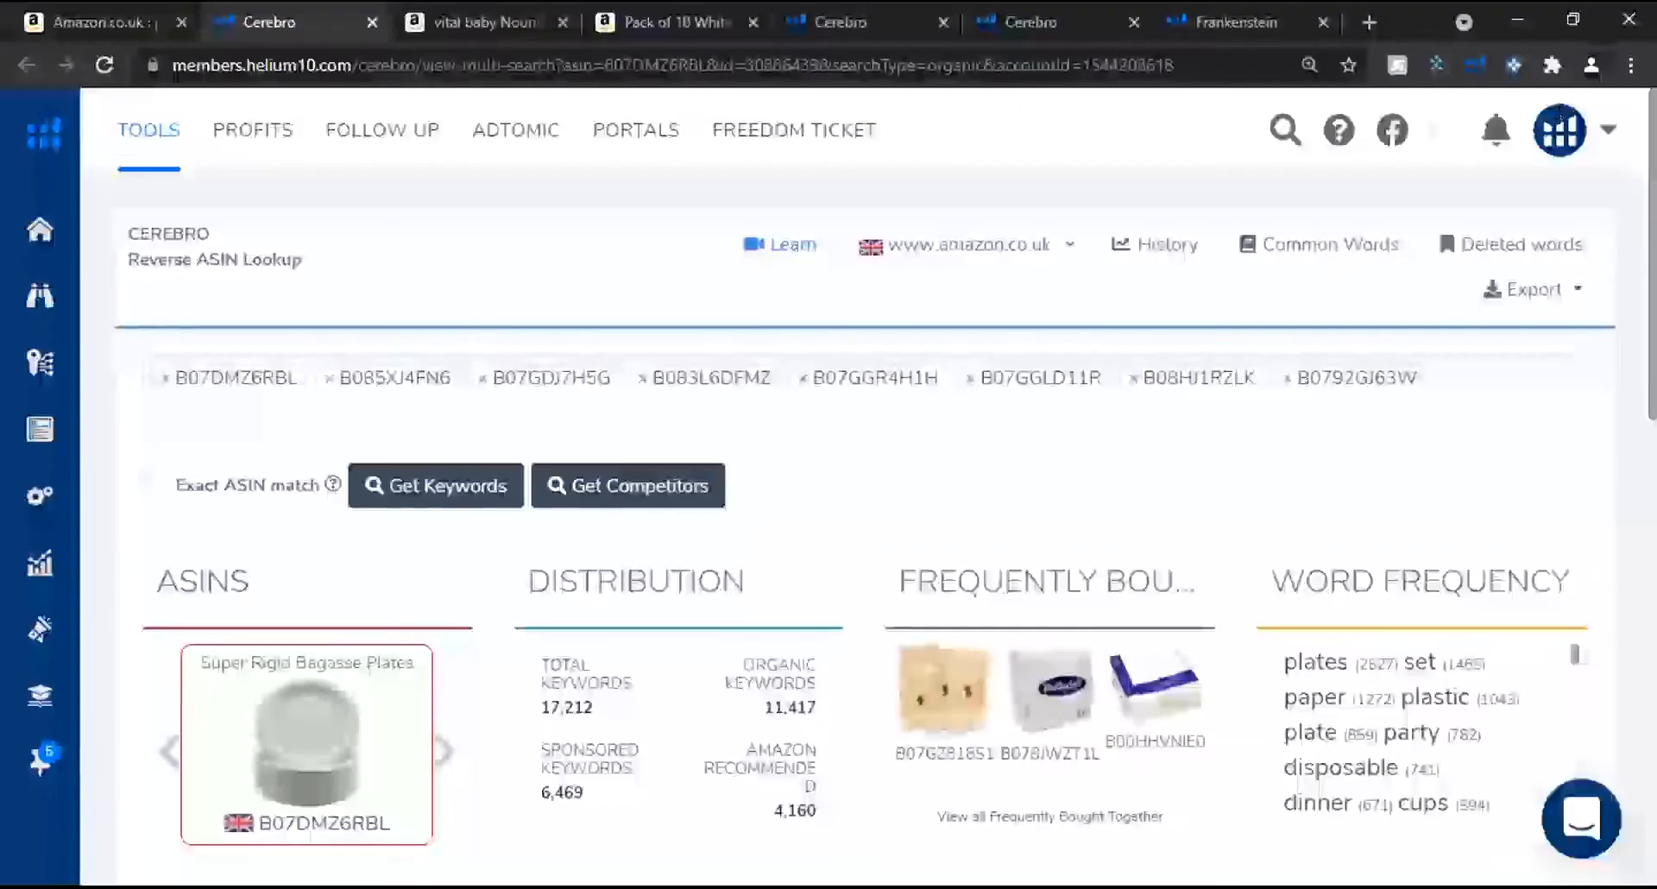
{"action": "left_click", "coordinate": [1550, 294]}
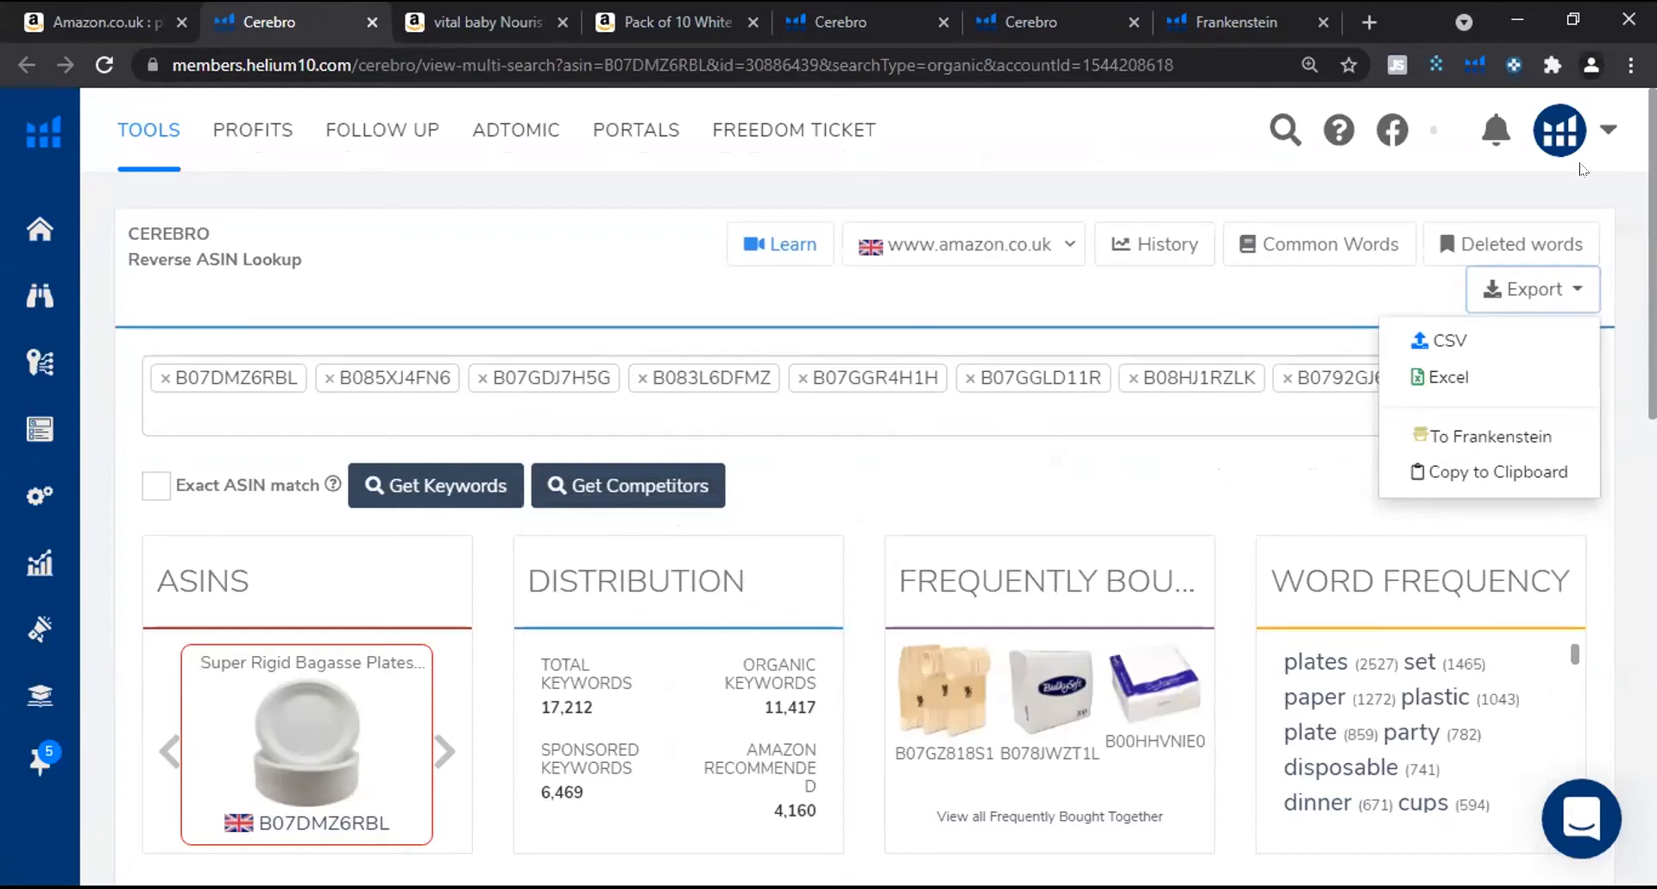
{"action": "left_click", "coordinate": [1567, 275]}
{"action": "left_click", "coordinate": [1562, 300]}
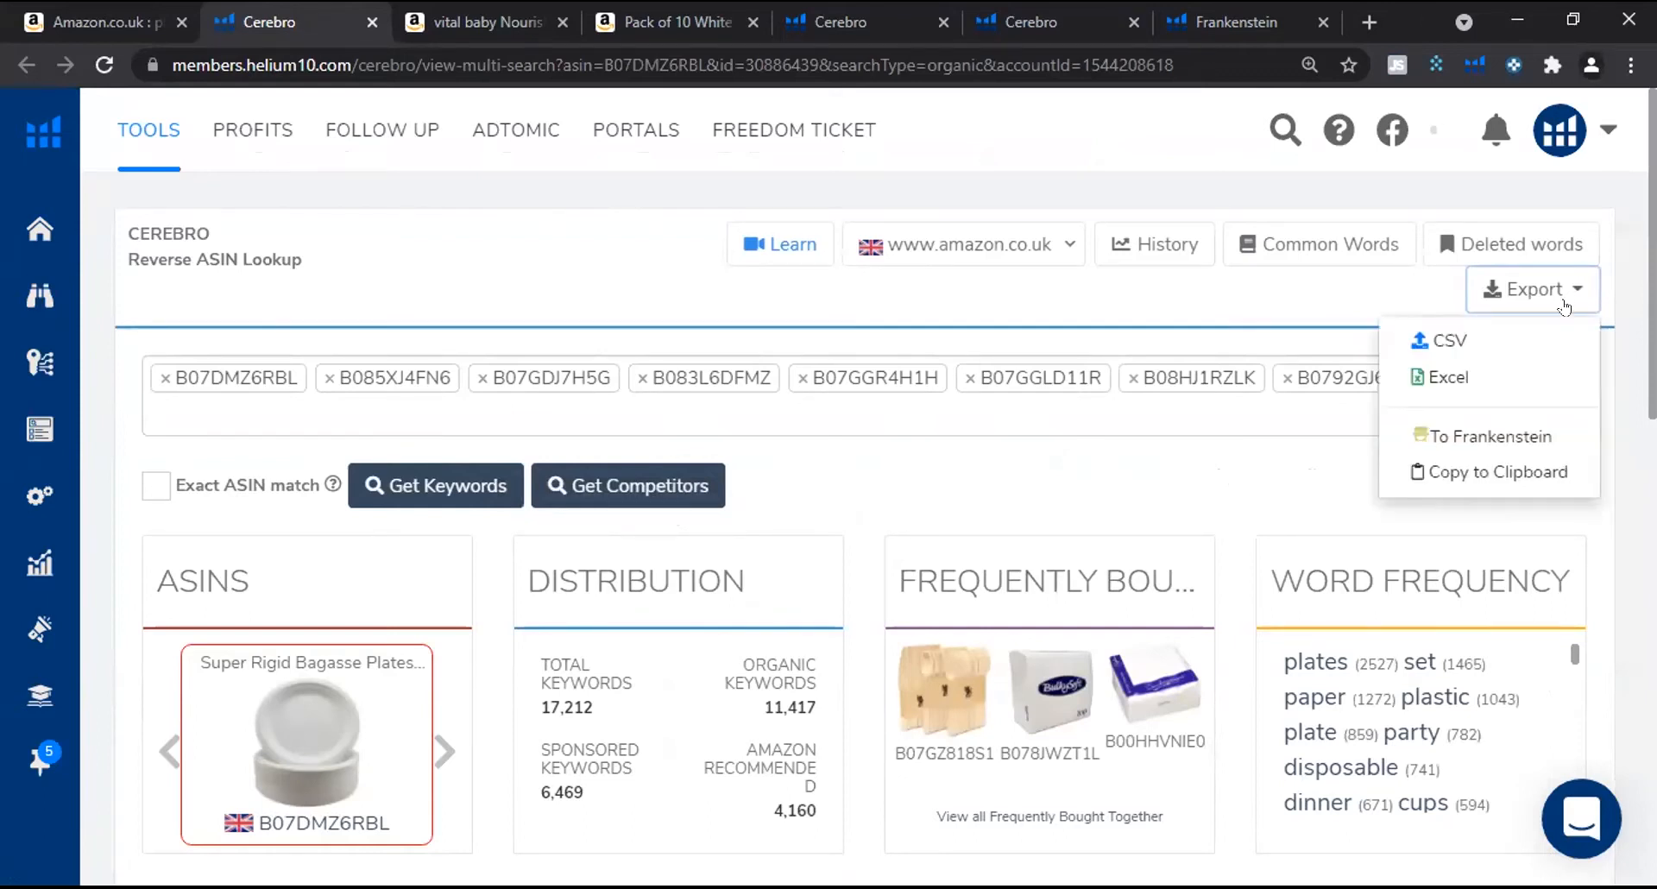
{"action": "left_click", "coordinate": [1500, 440]}
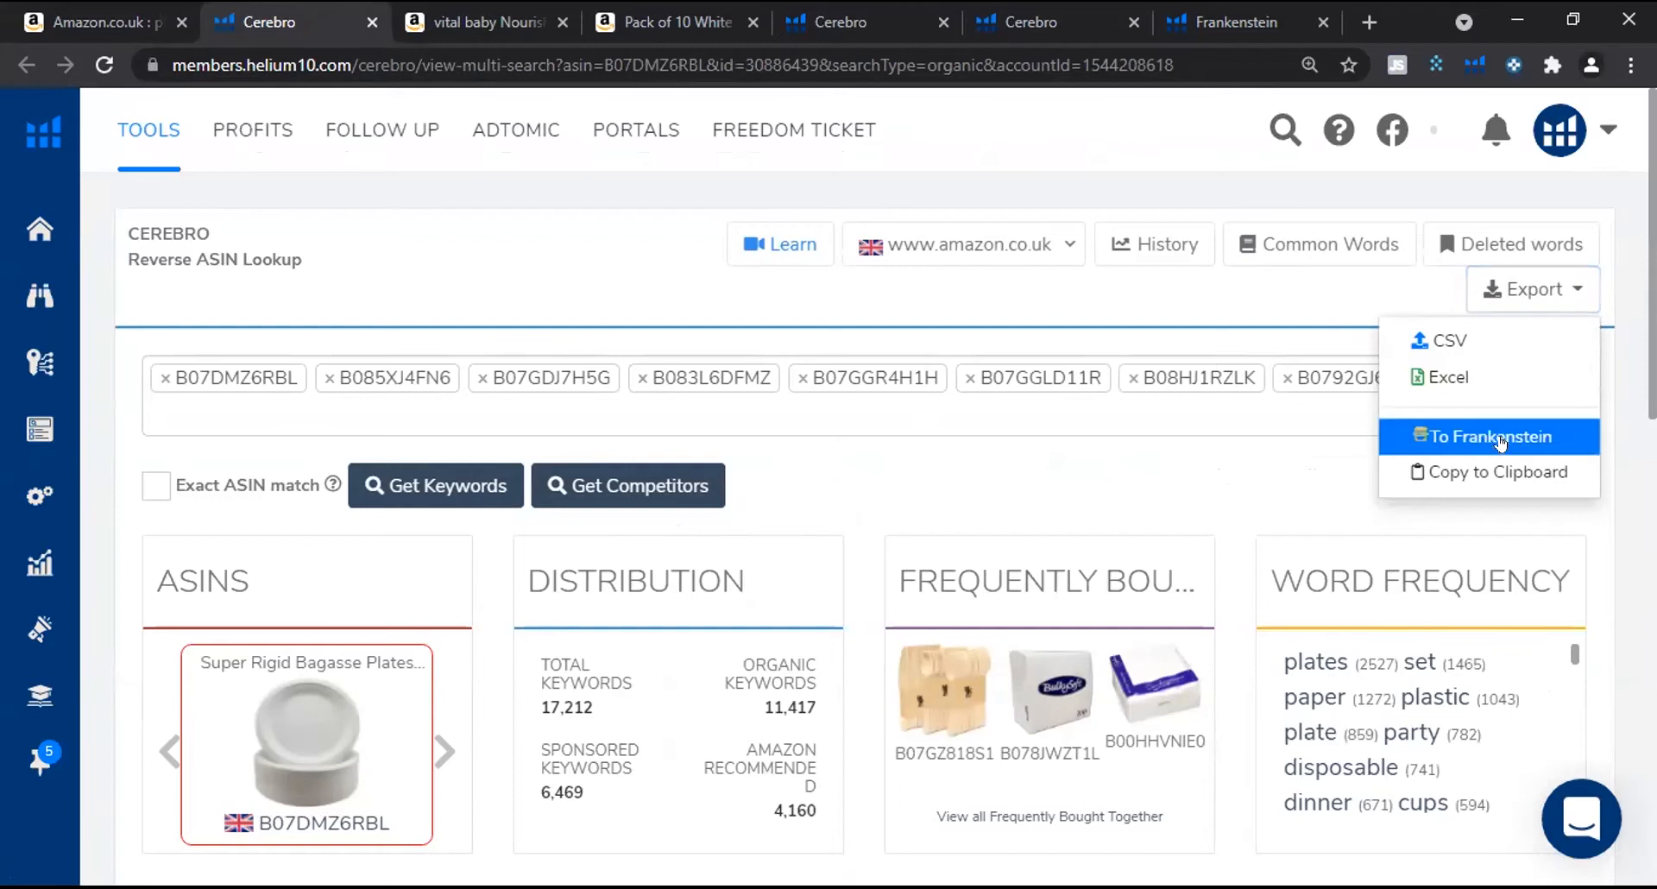
{"action": "left_click", "coordinate": [853, 583]}
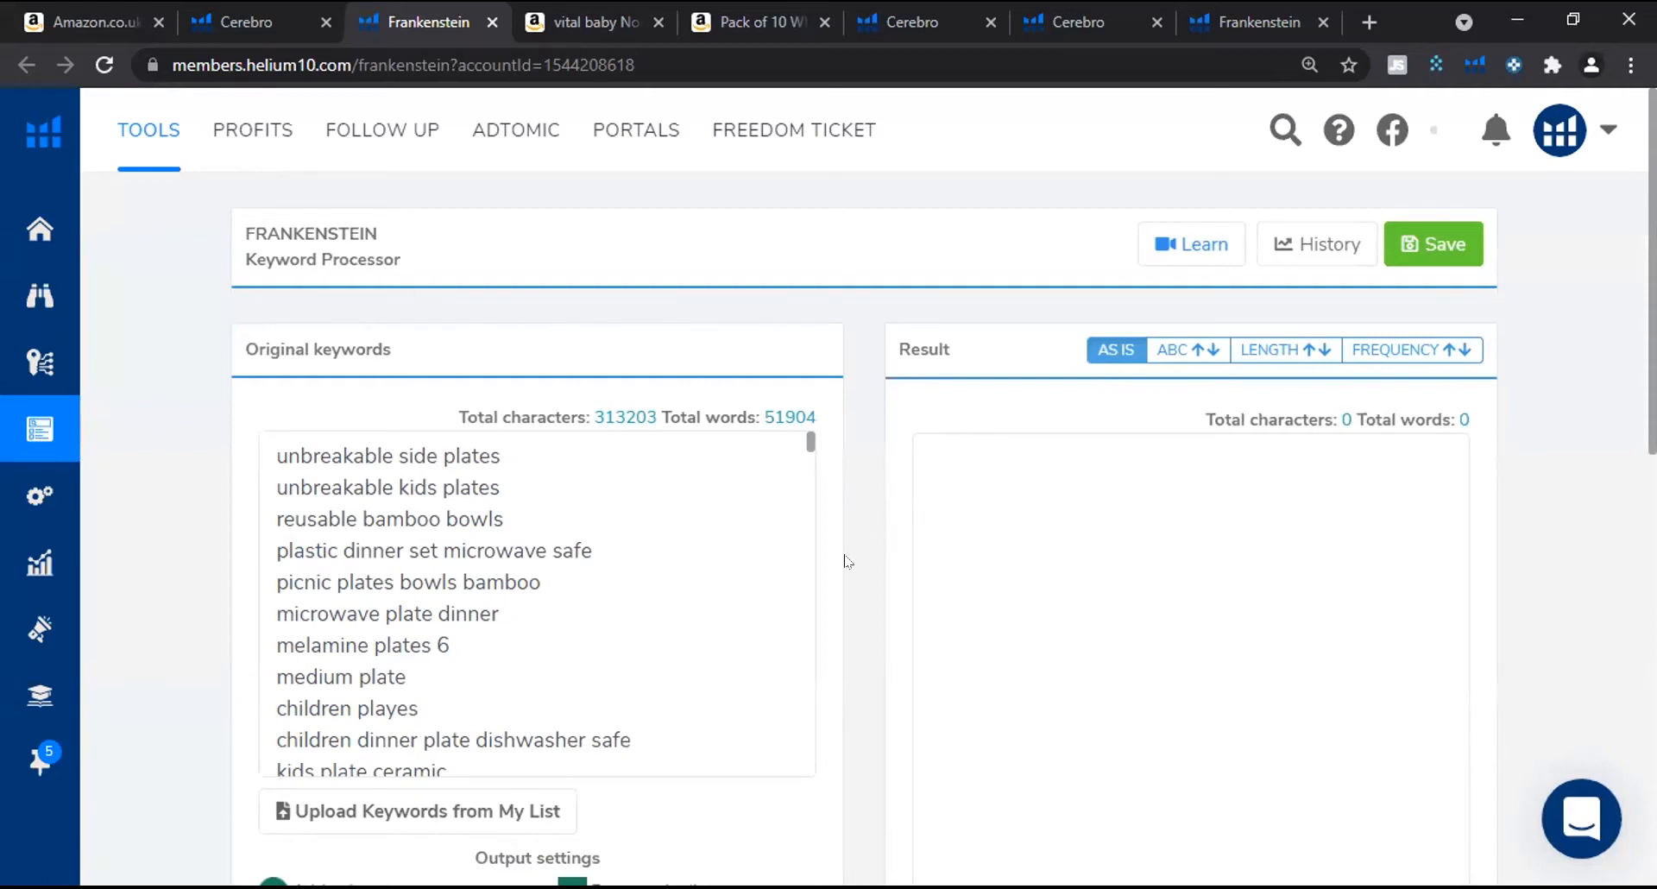
Set the Frankenstein output to one word/phrase per line and process the keywords with duplicates removed.
{"action": "scroll", "coordinate": [614, 522], "scroll_direction": "down", "scroll_amount": 5}
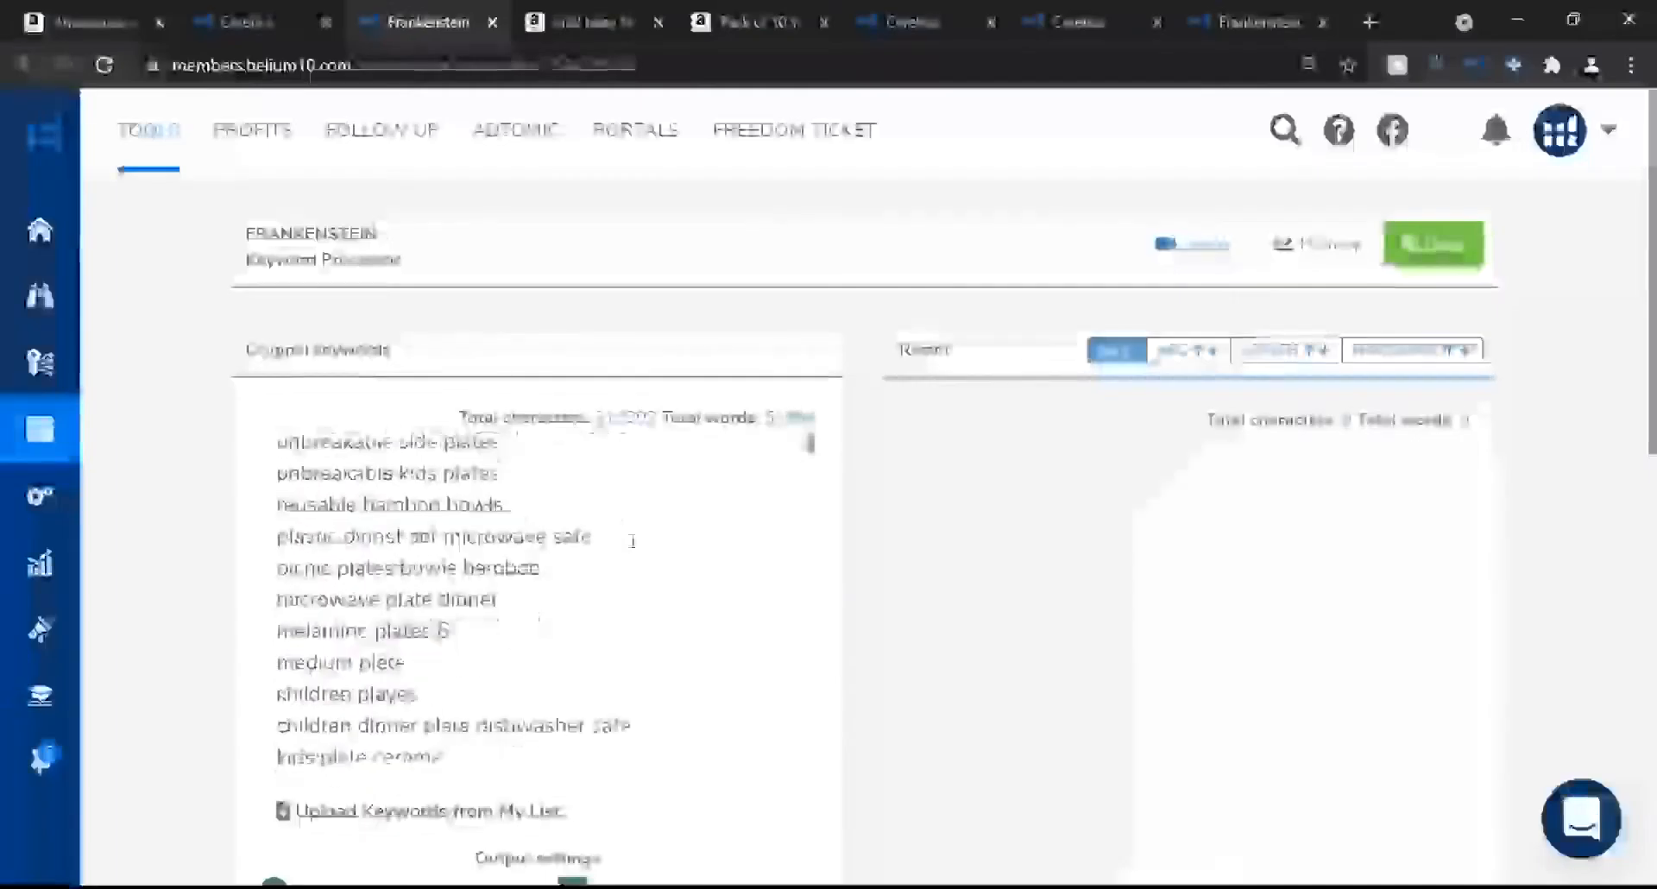
{"action": "scroll", "coordinate": [929, 543], "scroll_direction": "down", "scroll_amount": 3}
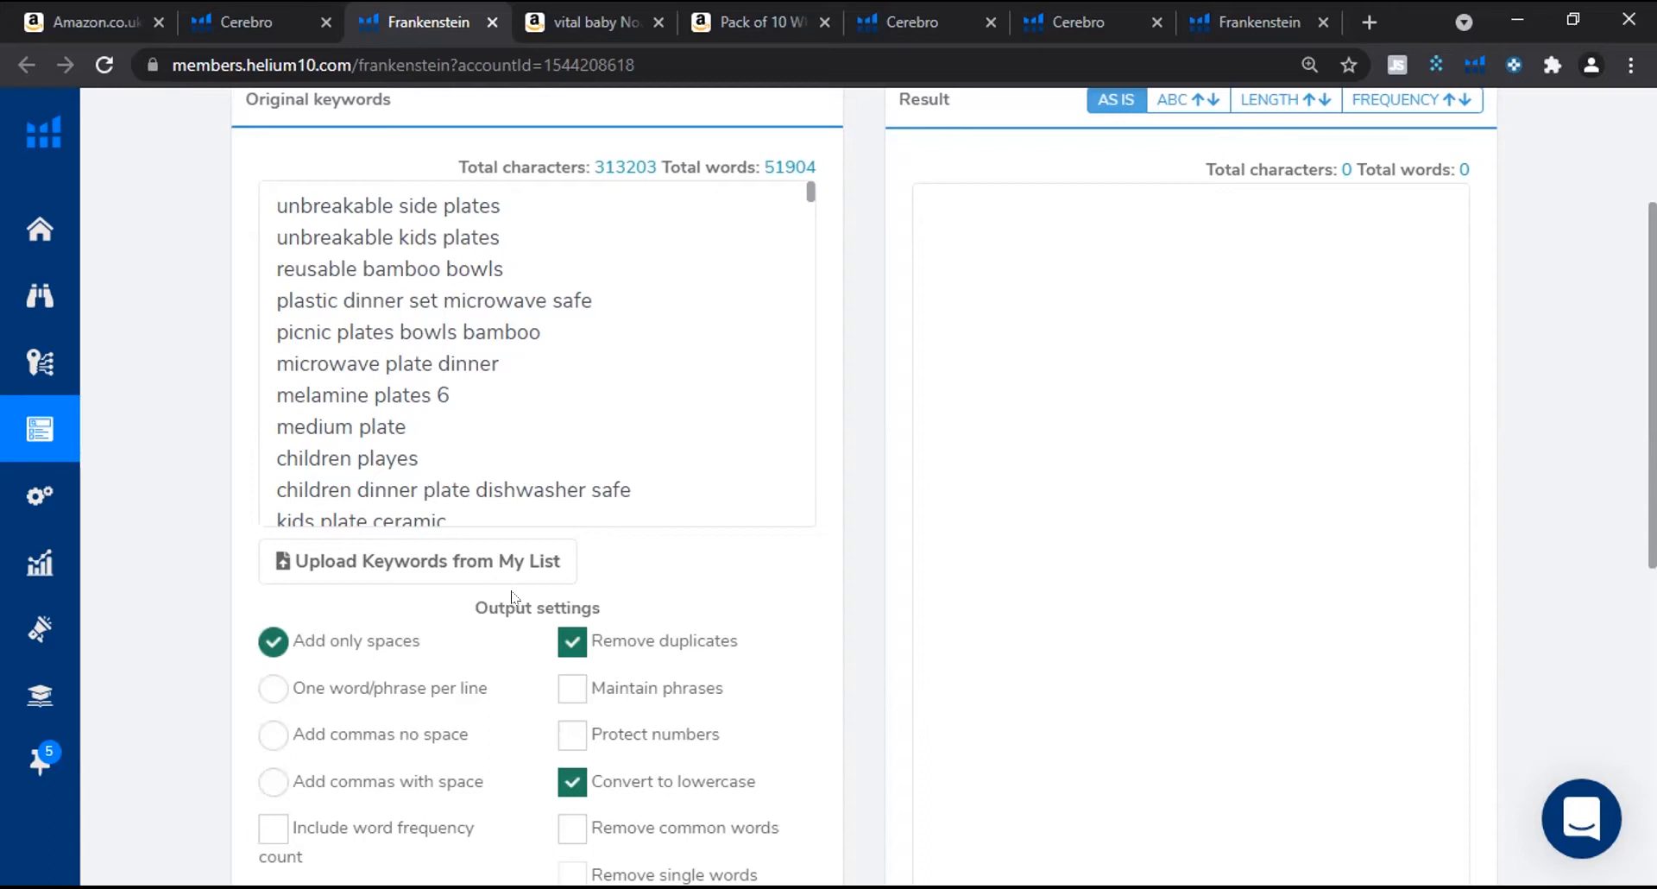
{"action": "scroll", "coordinate": [510, 592], "scroll_direction": "down", "scroll_amount": 3}
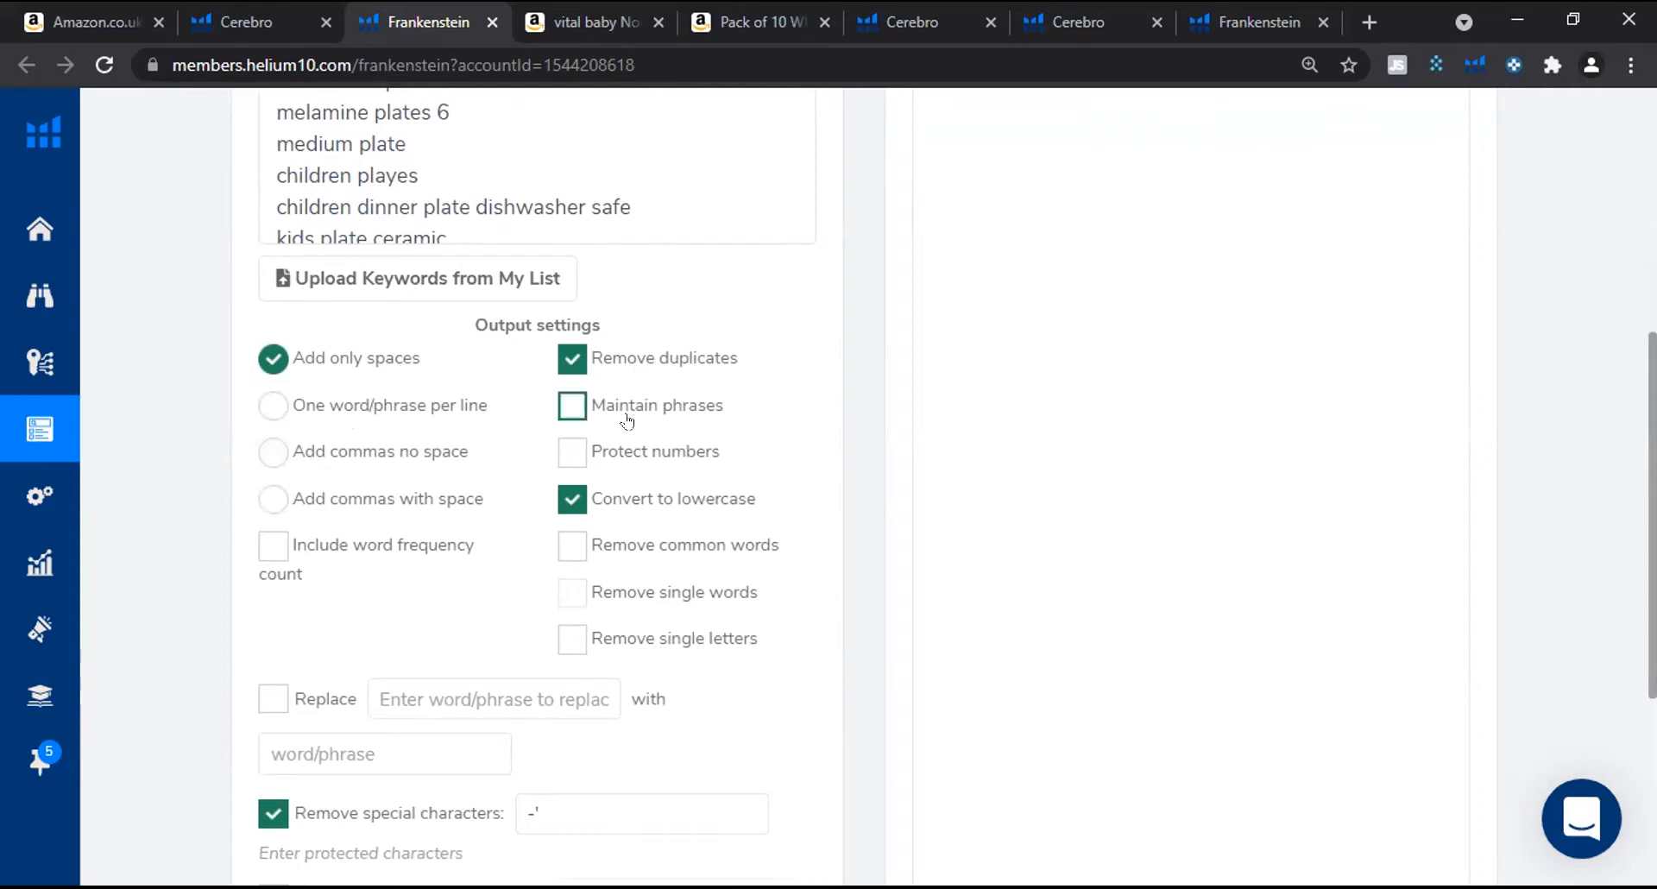
{"action": "mouse_move", "coordinate": [633, 417]}
{"action": "left_click", "coordinate": [403, 411]}
{"action": "scroll", "coordinate": [629, 452], "scroll_direction": "down", "scroll_amount": 5}
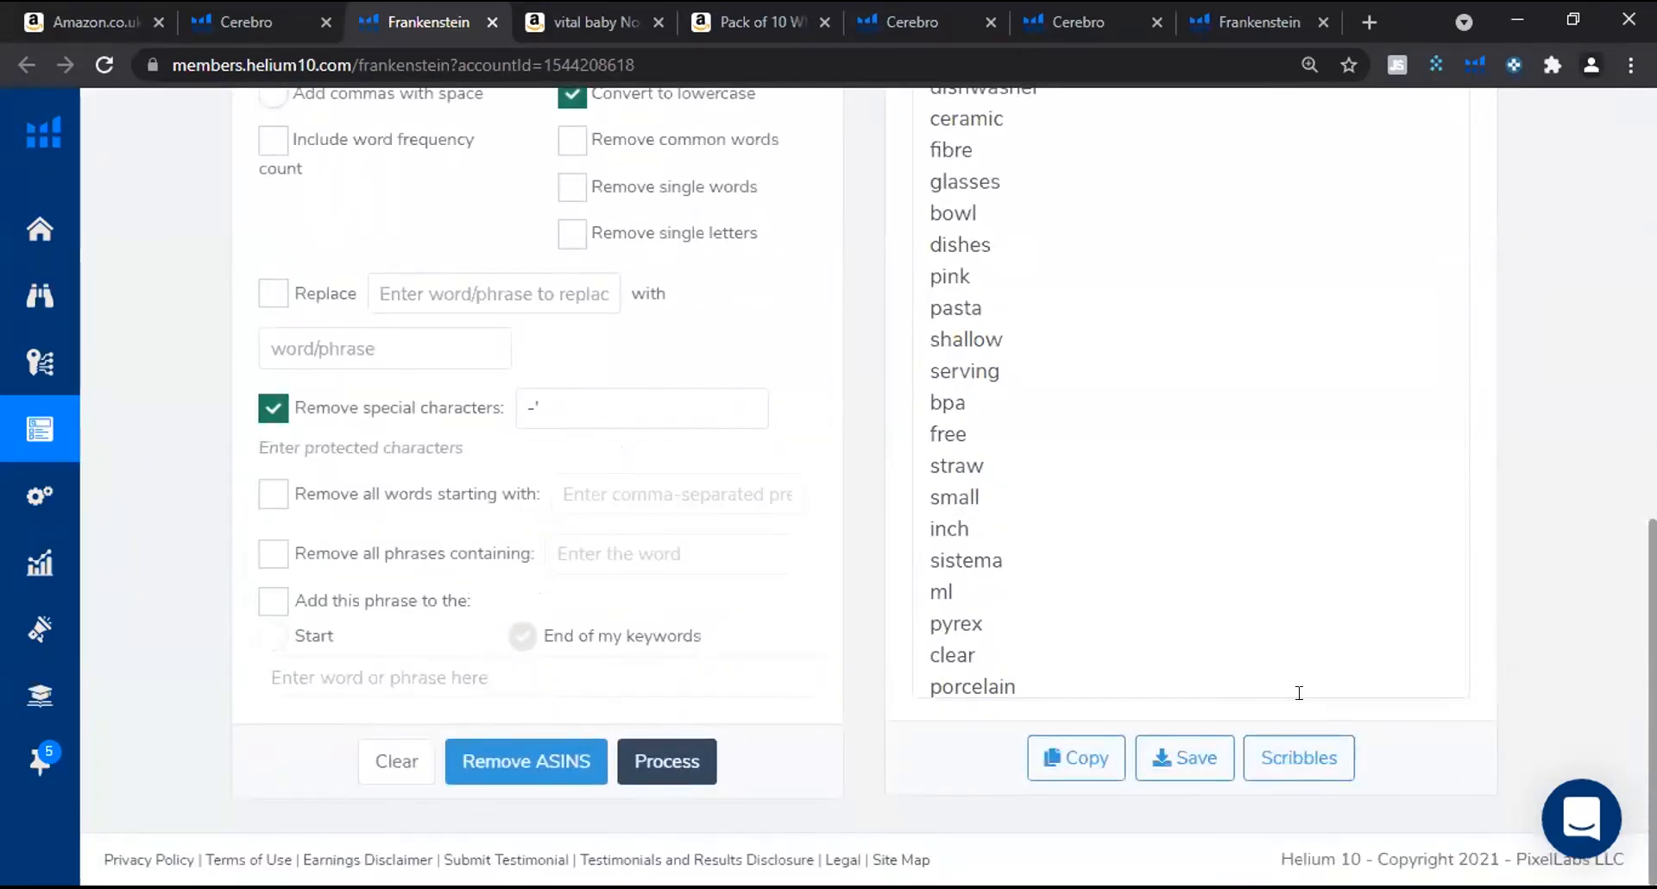
{"action": "left_click", "coordinate": [643, 761]}
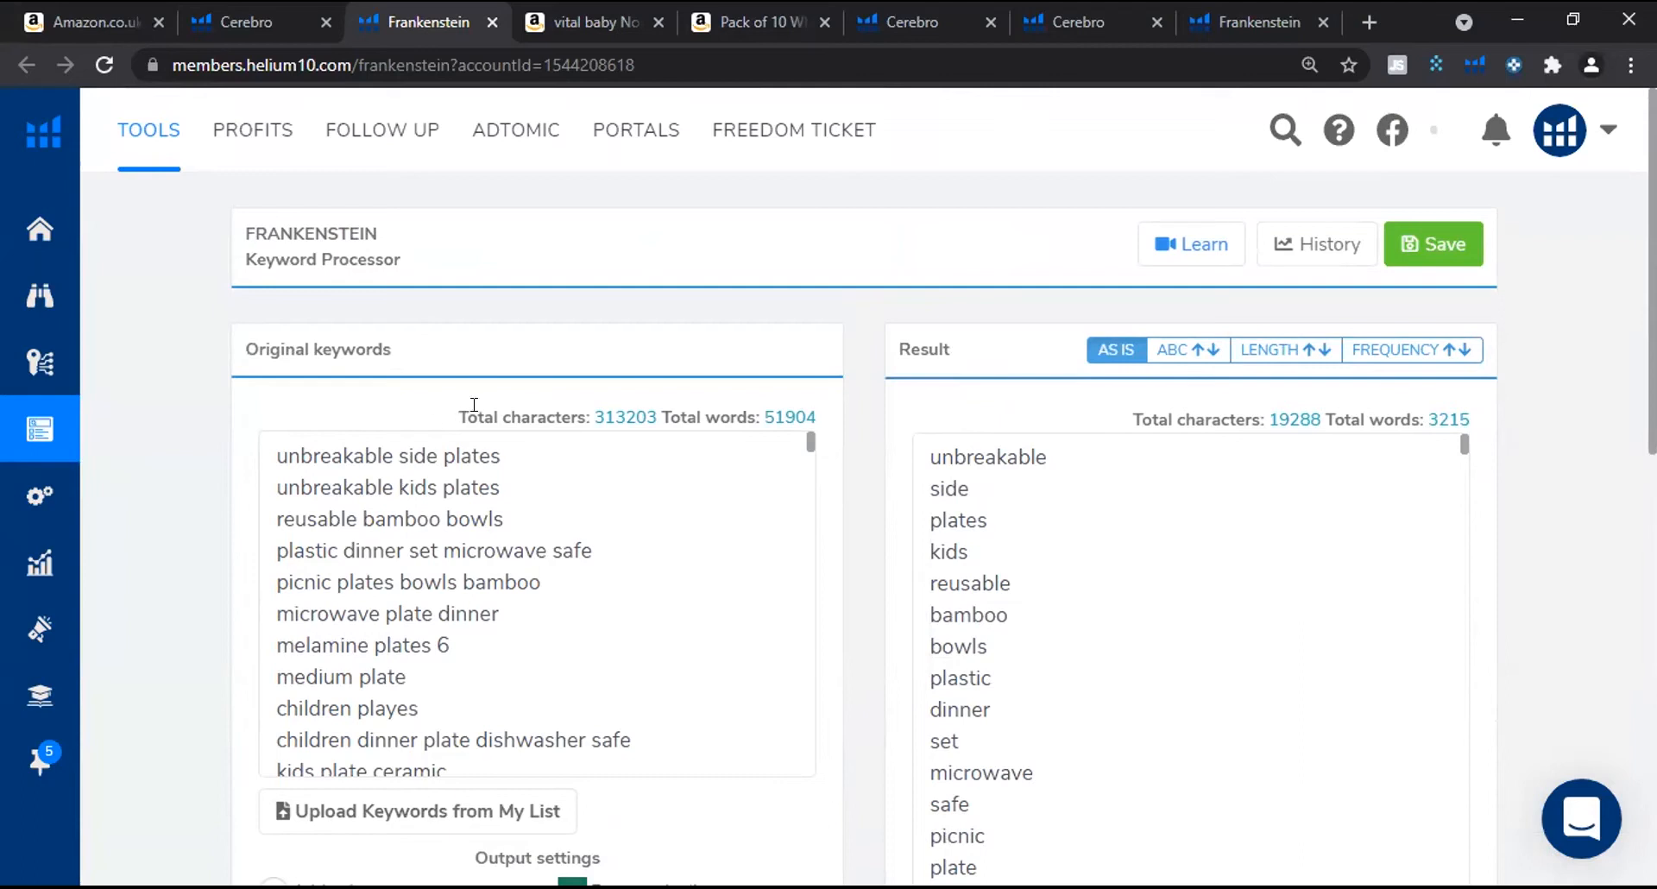
Compare the character and word totals of the original and processed keywords, and look through the original keyword list.
{"action": "left_click_drag", "start_coordinate": [592, 418], "coordinate": [640, 441]}
{"action": "left_click", "coordinate": [639, 440]}
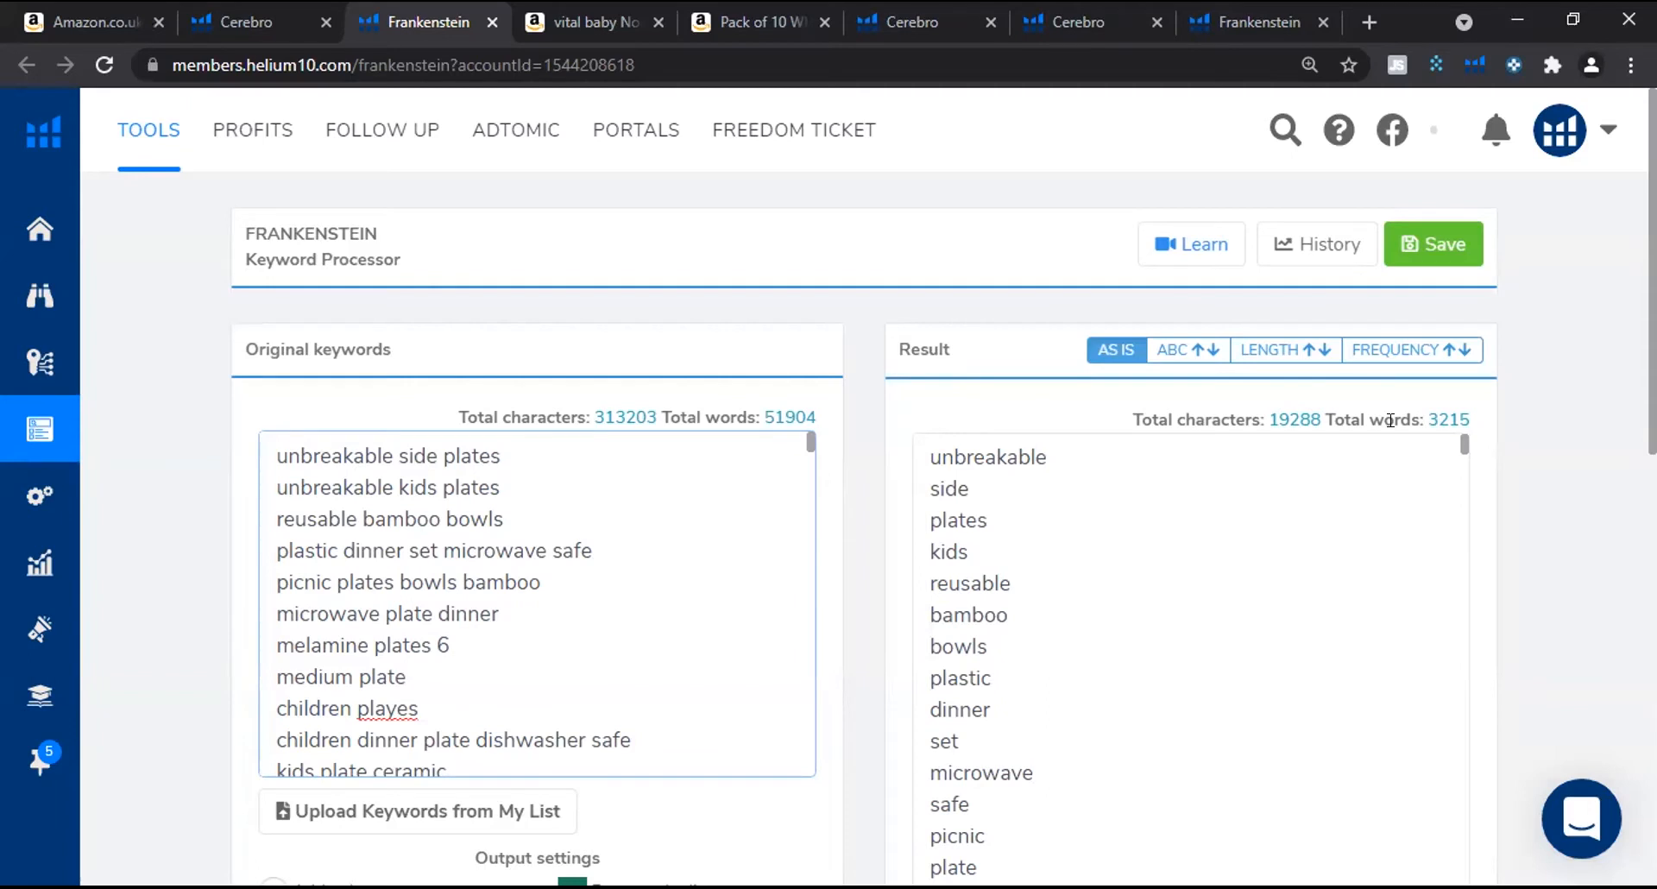
{"action": "scroll", "coordinate": [458, 586], "scroll_direction": "down", "scroll_amount": 5}
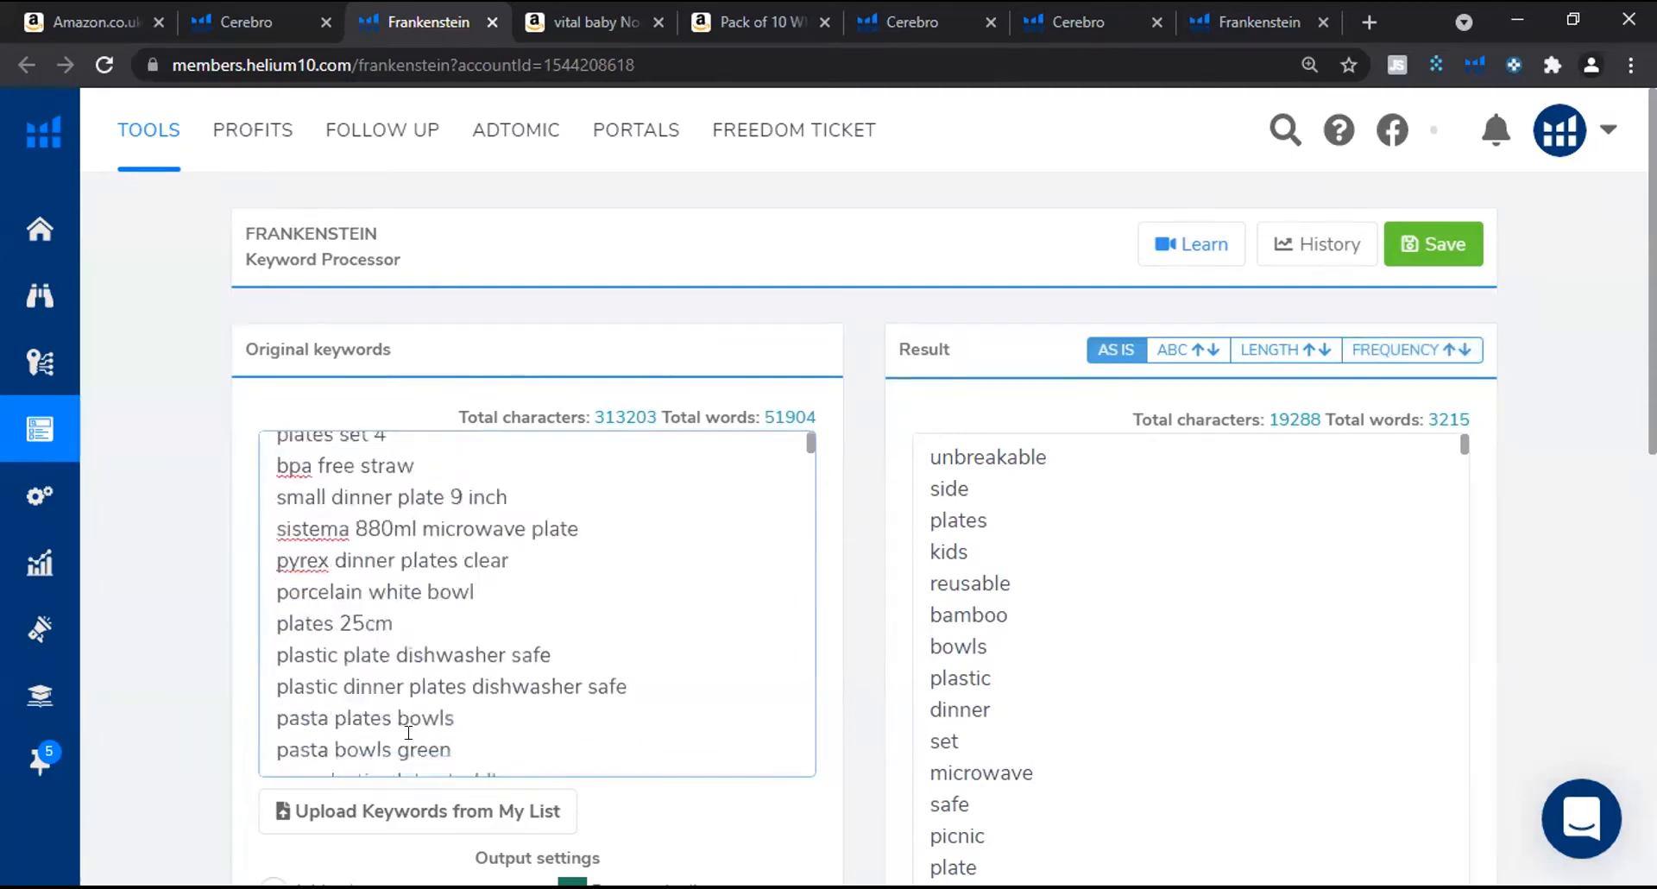
{"action": "scroll", "coordinate": [408, 733], "scroll_direction": "down", "scroll_amount": 3}
{"action": "scroll", "coordinate": [337, 677], "scroll_direction": "down", "scroll_amount": 5}
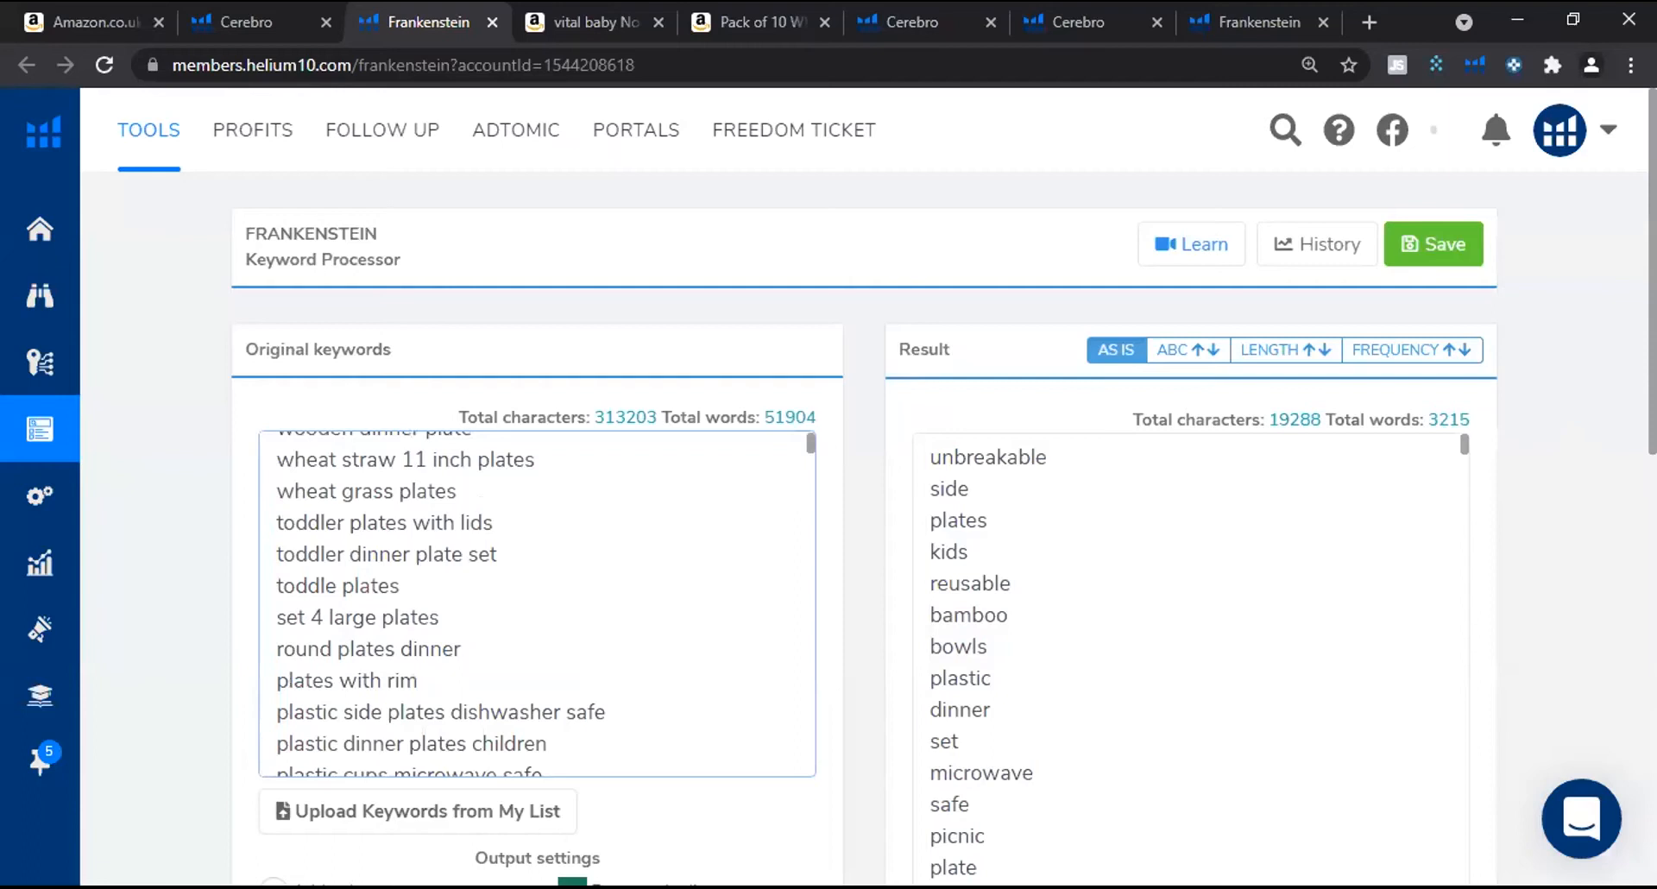
{"action": "scroll", "coordinate": [665, 750], "scroll_direction": "down", "scroll_amount": 5}
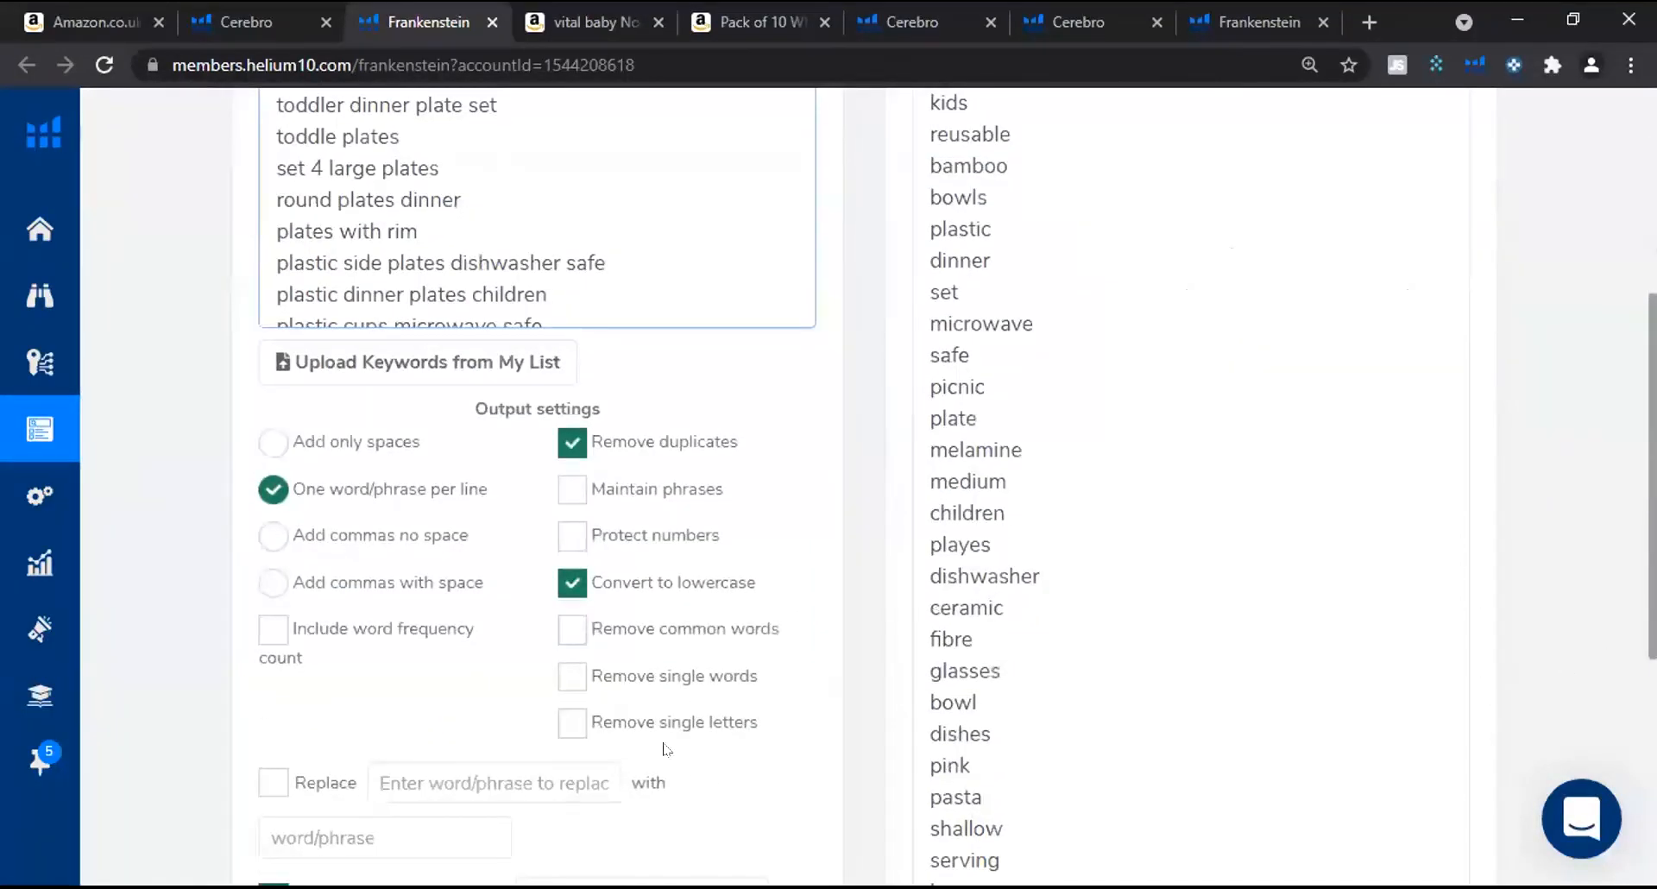
Try the Protect numbers output option on and off to compare its effect on the processed keywords.
{"action": "left_click", "coordinate": [572, 537]}
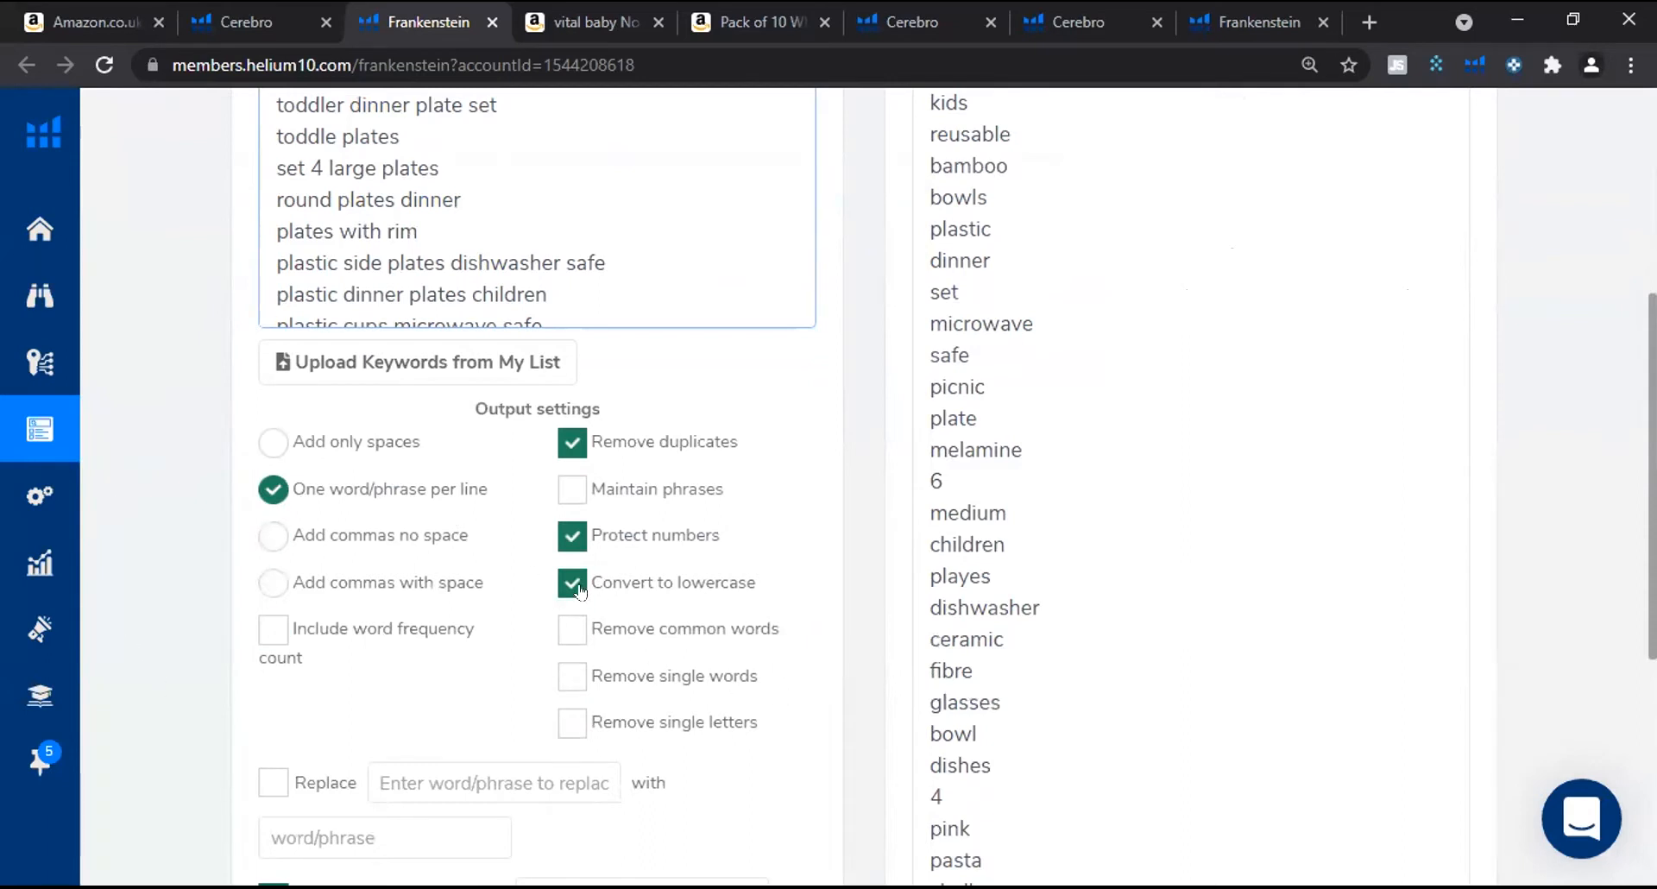
{"action": "left_click", "coordinate": [572, 536]}
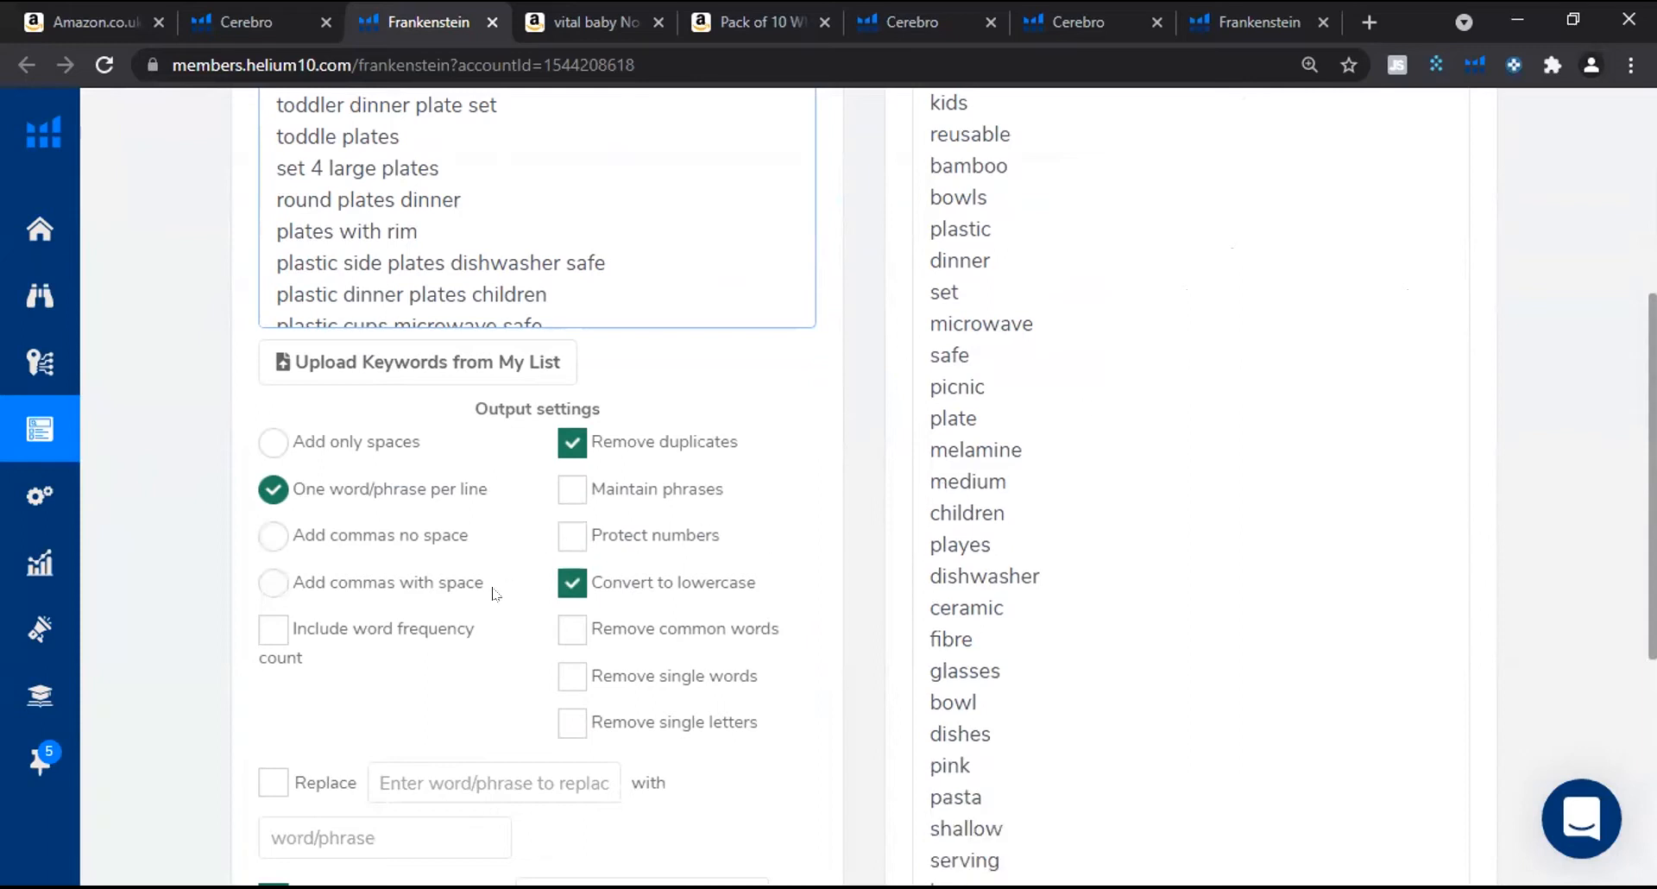
{"action": "left_click", "coordinate": [571, 539]}
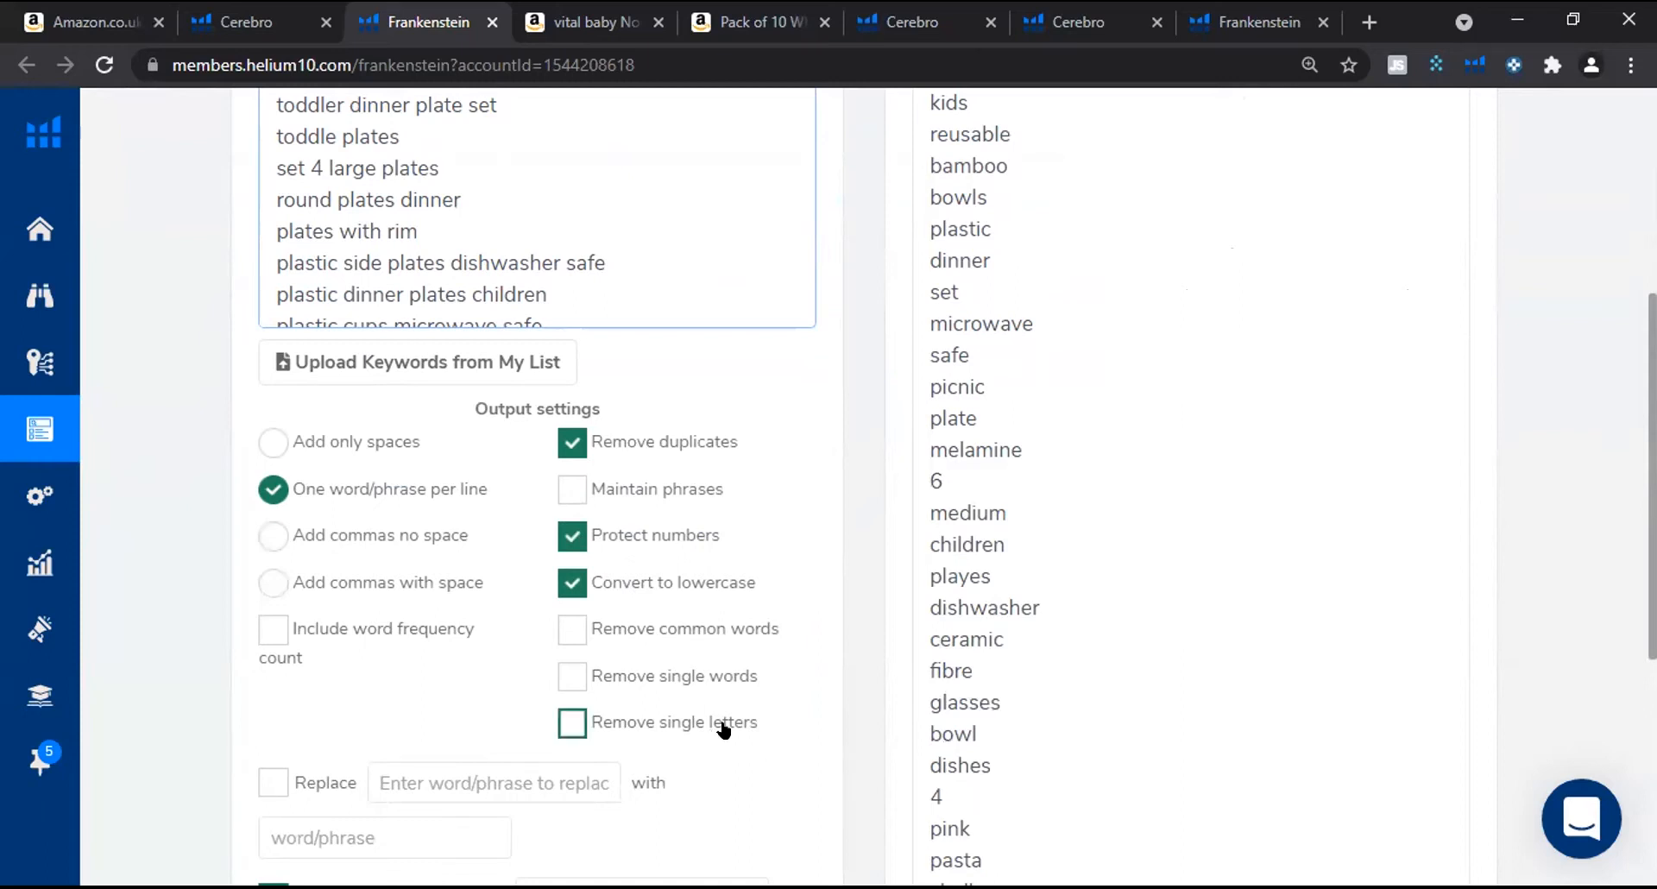
{"action": "scroll", "coordinate": [722, 729], "scroll_direction": "down", "scroll_amount": 3}
{"action": "left_click", "coordinate": [571, 251]}
{"action": "scroll", "coordinate": [443, 486], "scroll_direction": "down", "scroll_amount": 2}
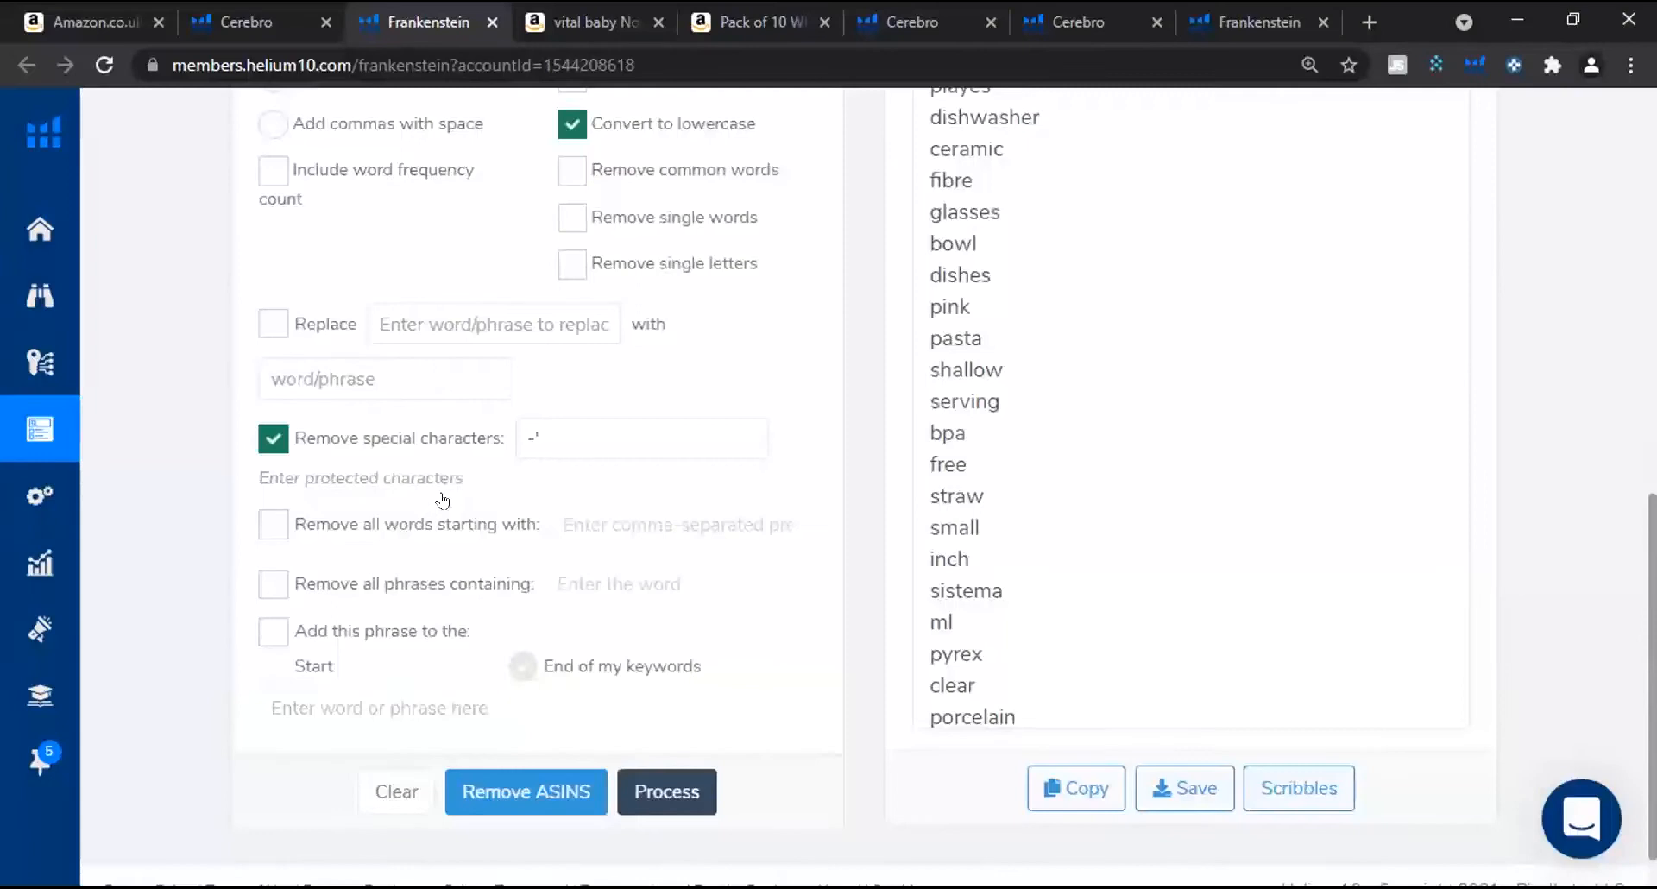
{"action": "scroll", "coordinate": [441, 484], "scroll_direction": "up", "scroll_amount": 6}
{"action": "scroll", "coordinate": [440, 484], "scroll_direction": "up", "scroll_amount": 3}
{"action": "scroll", "coordinate": [440, 483], "scroll_direction": "down", "scroll_amount": 3}
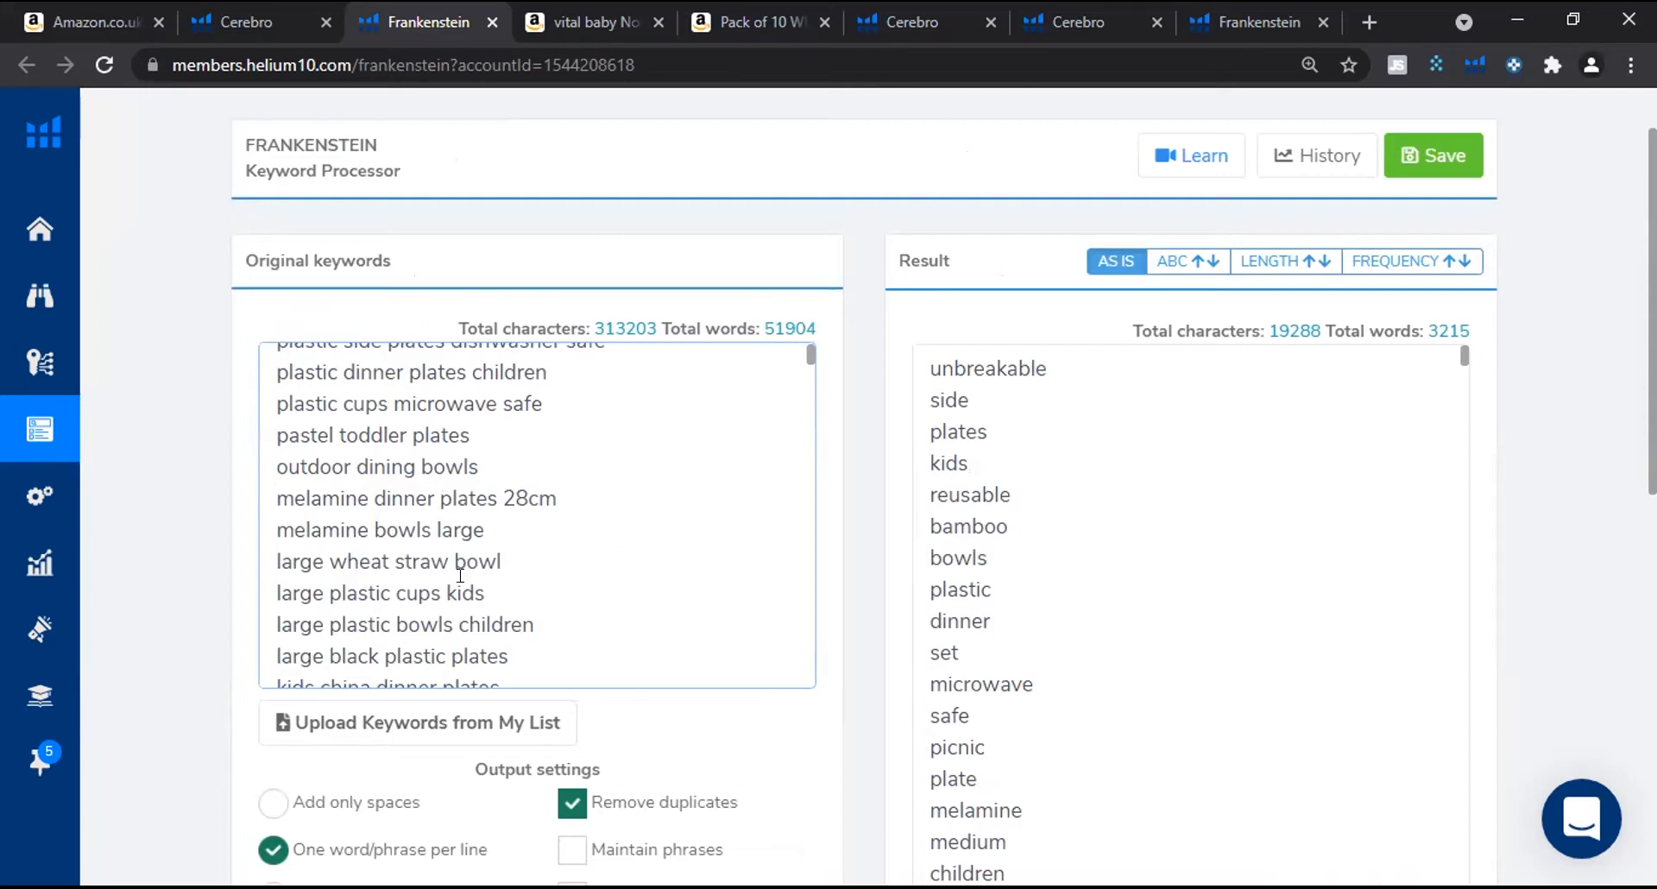
Look through the processed word list and its character total, and send the words to Scribbles.
{"action": "scroll", "coordinate": [932, 622], "scroll_direction": "down", "scroll_amount": 10}
{"action": "scroll", "coordinate": [1191, 604], "scroll_direction": "down", "scroll_amount": 2}
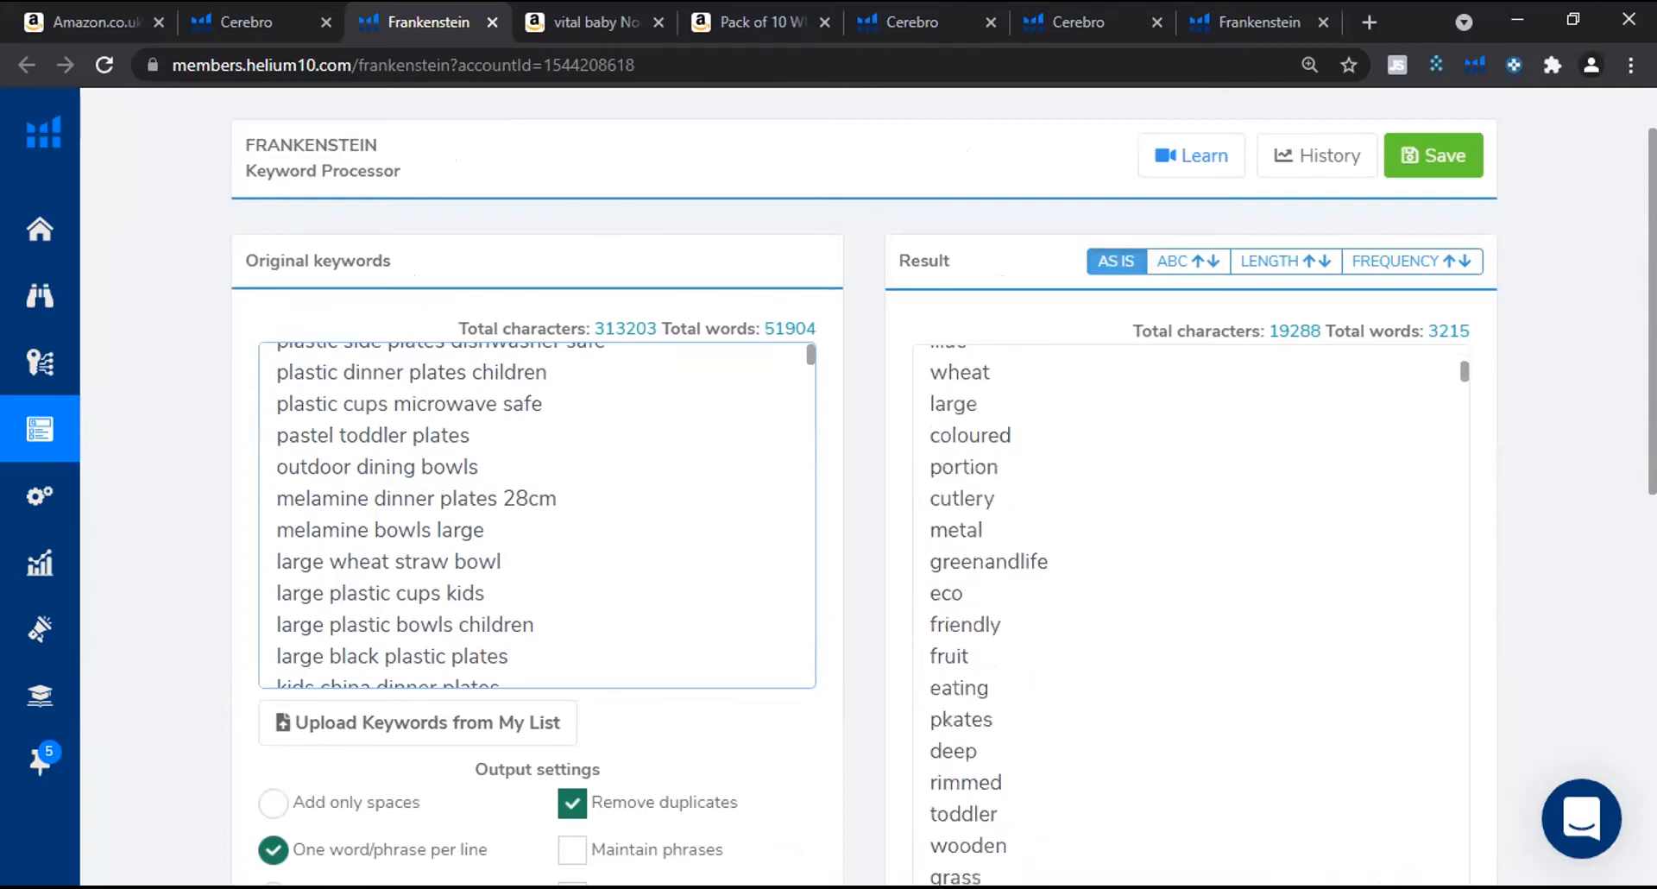
{"action": "triple_click", "coordinate": [1302, 330]}
{"action": "scroll", "coordinate": [1607, 793], "scroll_direction": "down", "scroll_amount": 10}
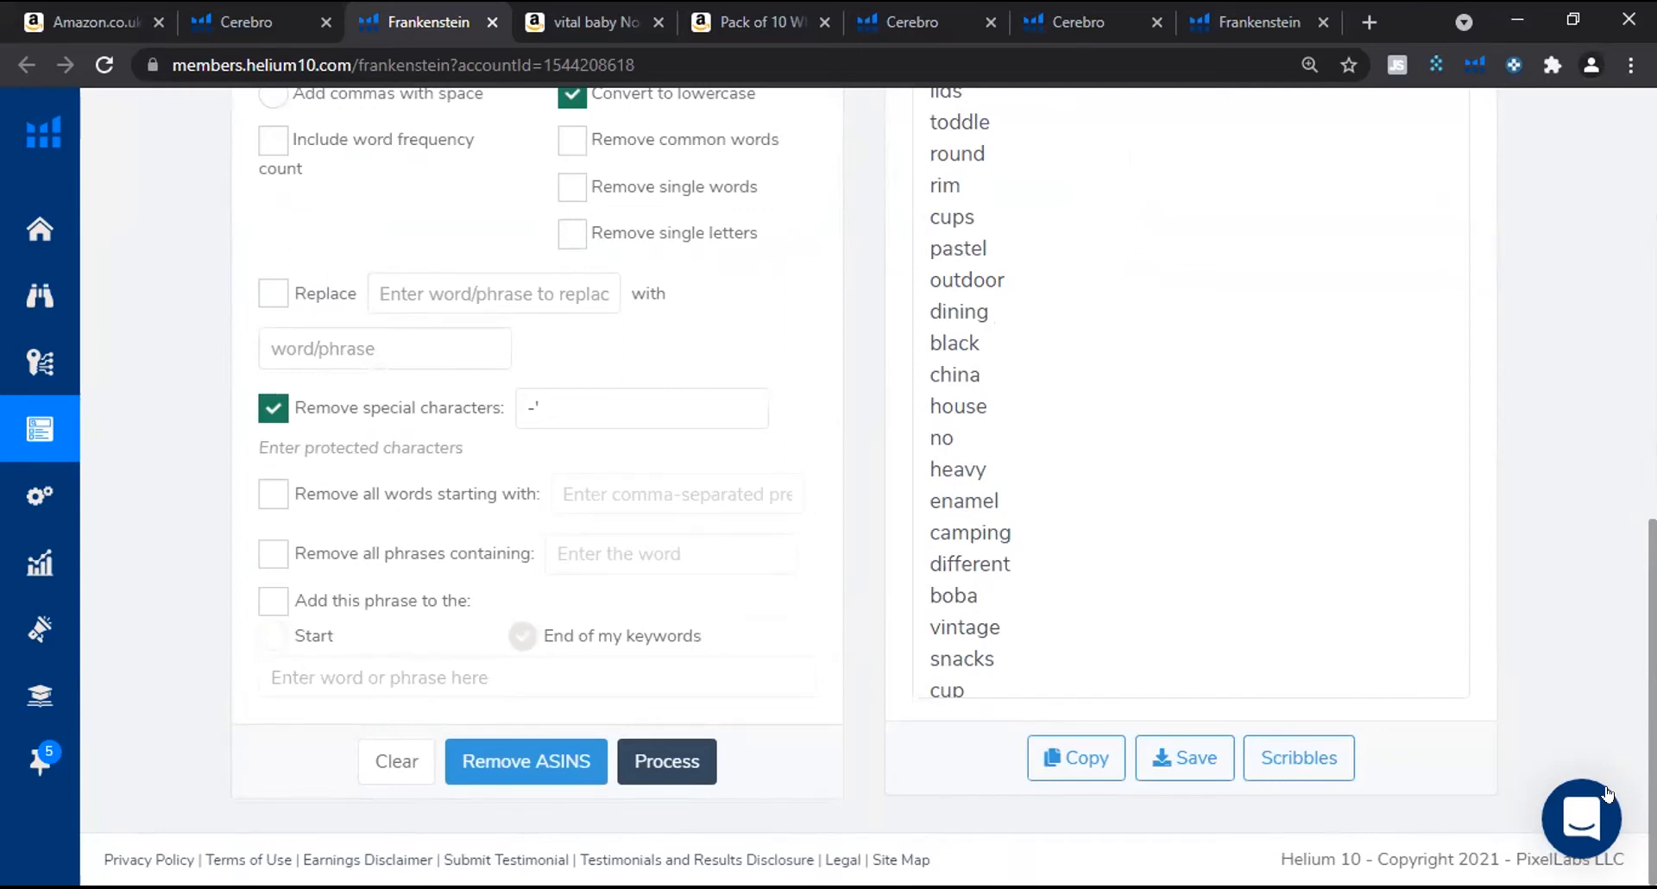
{"action": "left_click", "coordinate": [1283, 762]}
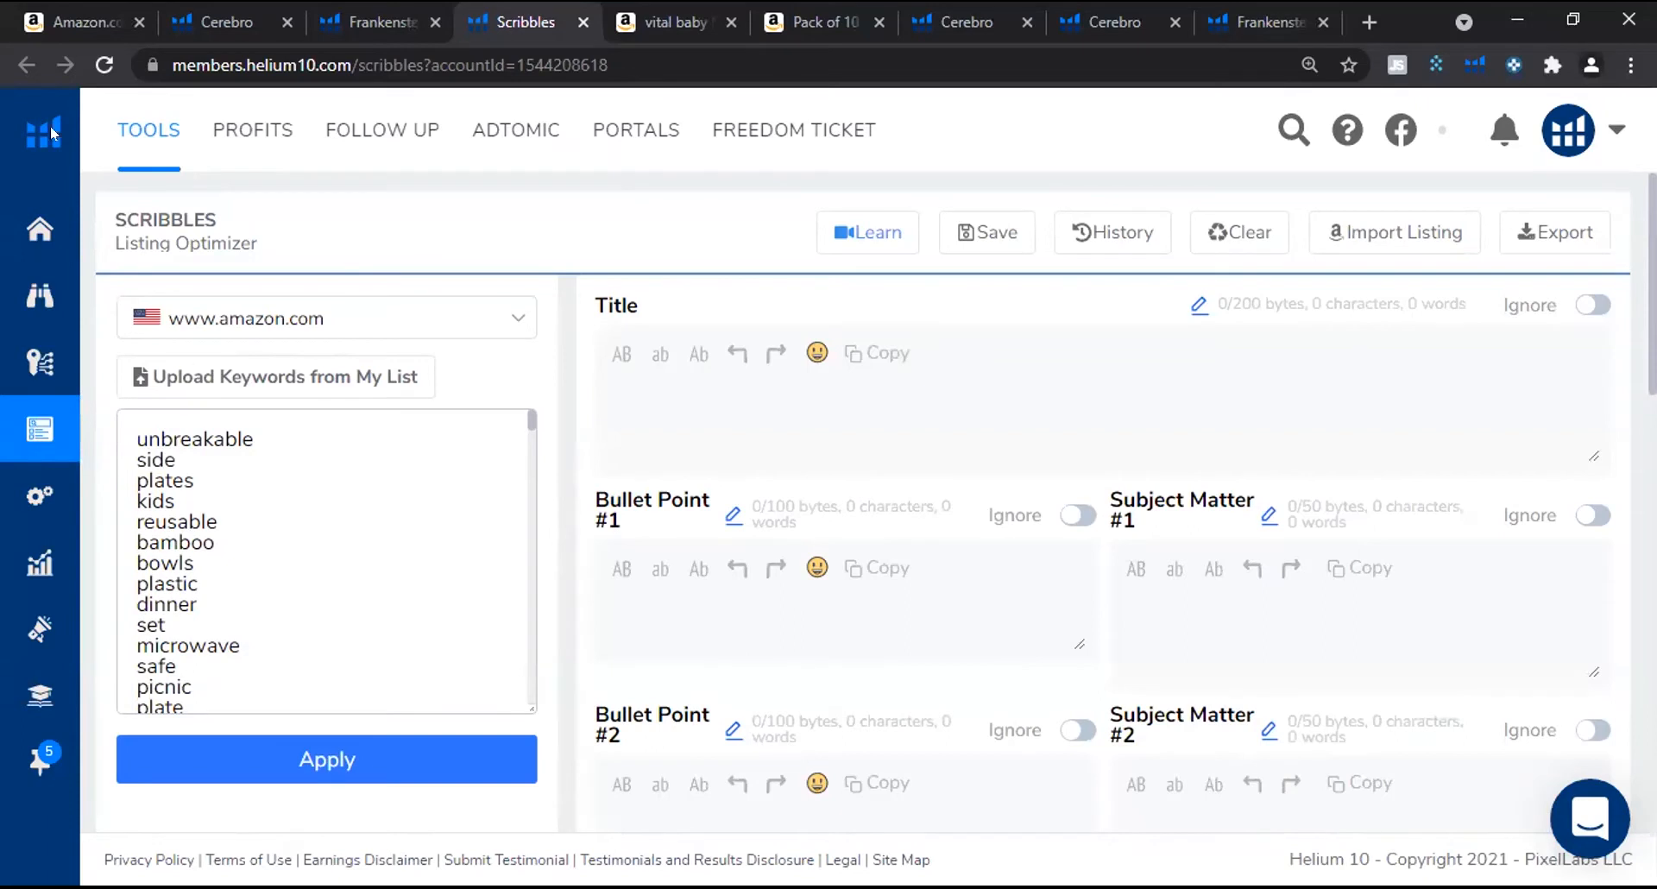
Look through the imported word list in Scribbles and try to apply it as the listing's keywords.
{"action": "scroll", "coordinate": [379, 500], "scroll_direction": "down", "scroll_amount": 5}
{"action": "scroll", "coordinate": [379, 500], "scroll_direction": "down", "scroll_amount": 20}
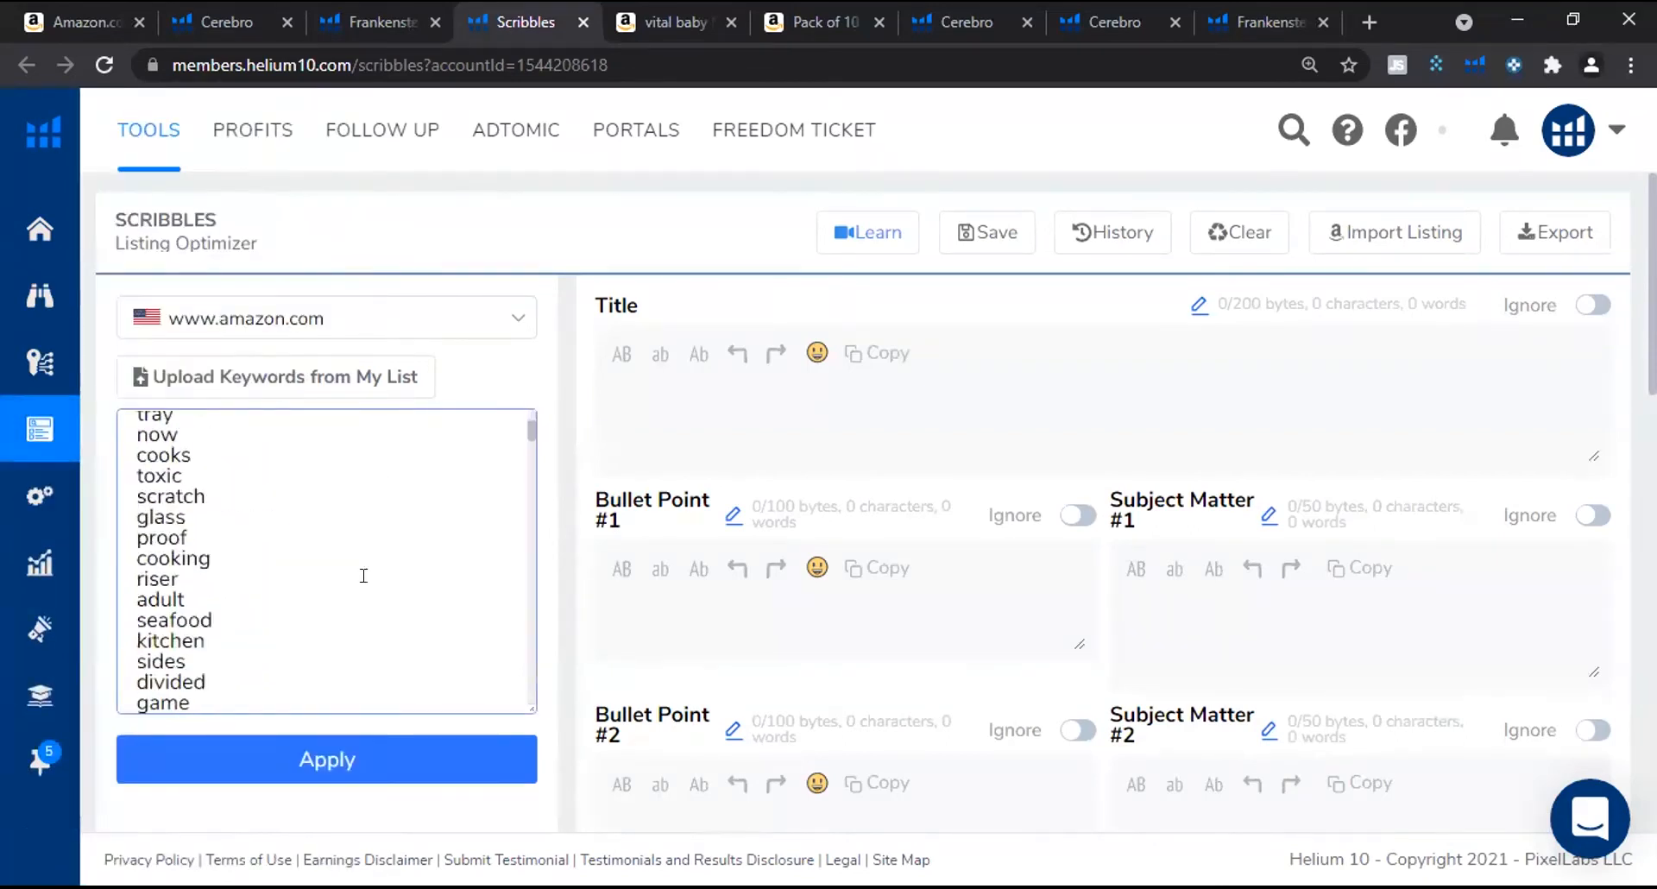
{"action": "scroll", "coordinate": [366, 601], "scroll_direction": "up", "scroll_amount": 20}
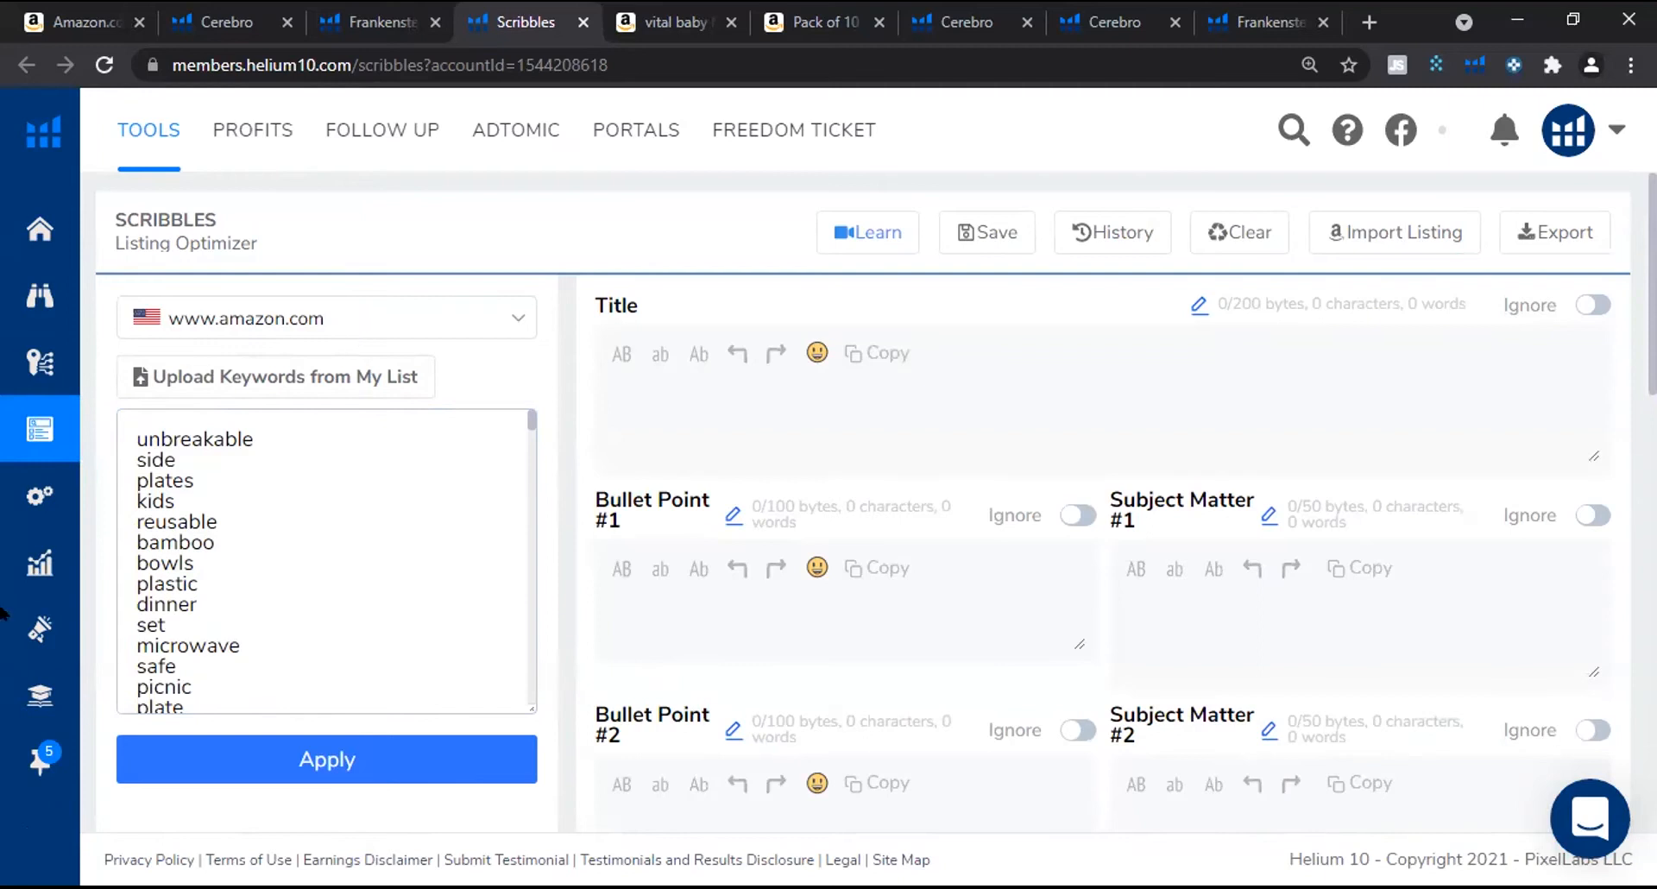
{"action": "mouse_move", "coordinate": [7, 612]}
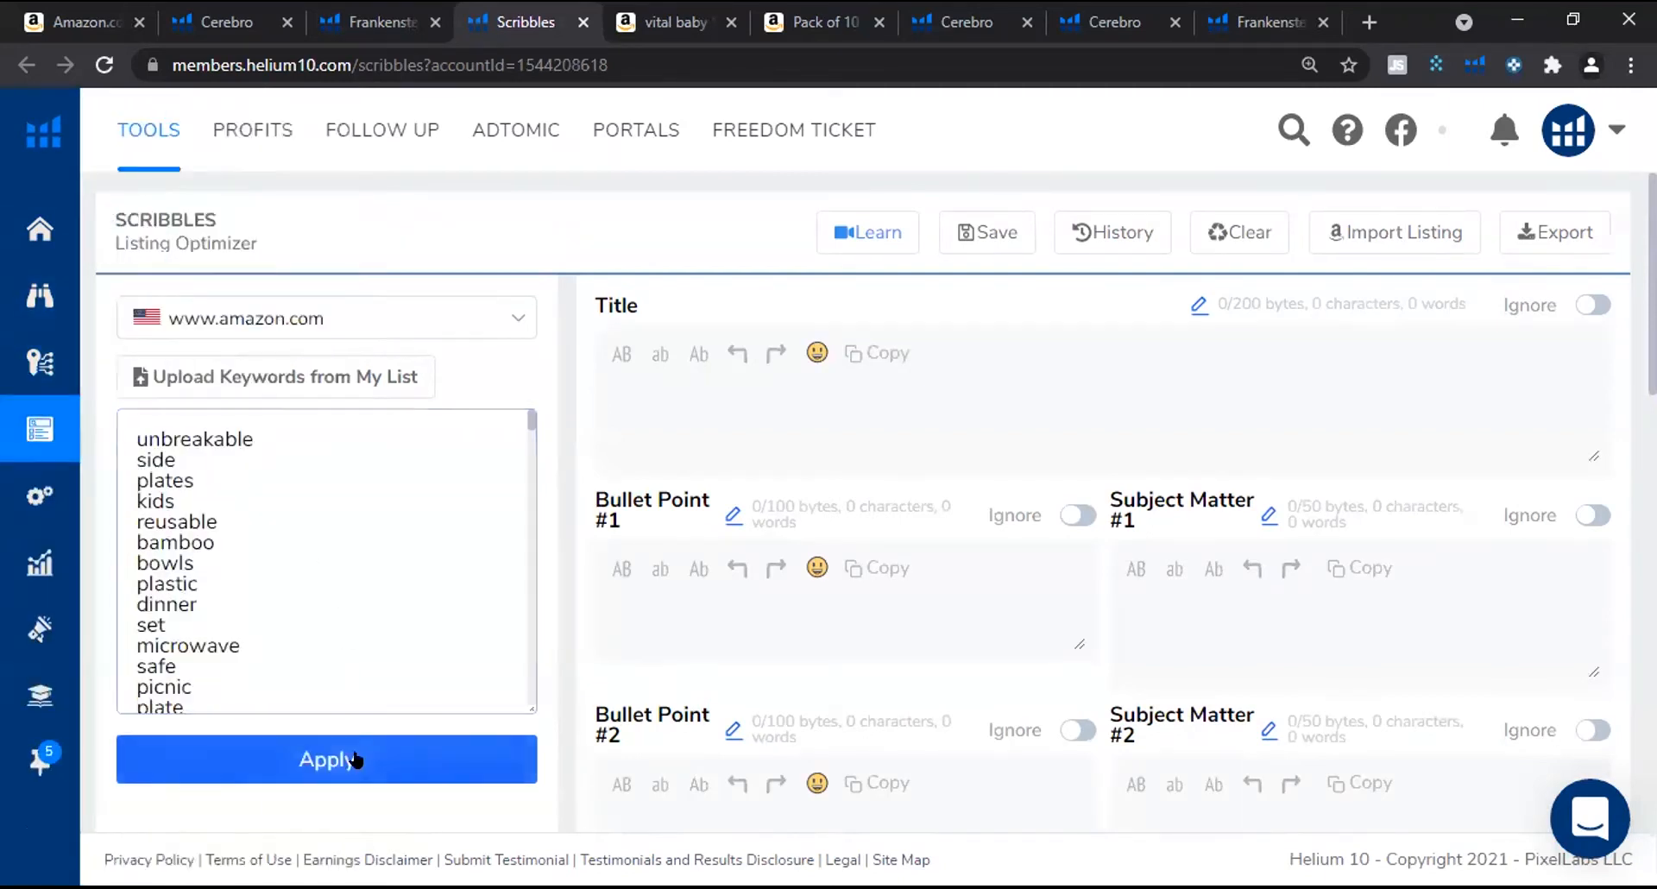
{"action": "left_click", "coordinate": [347, 759]}
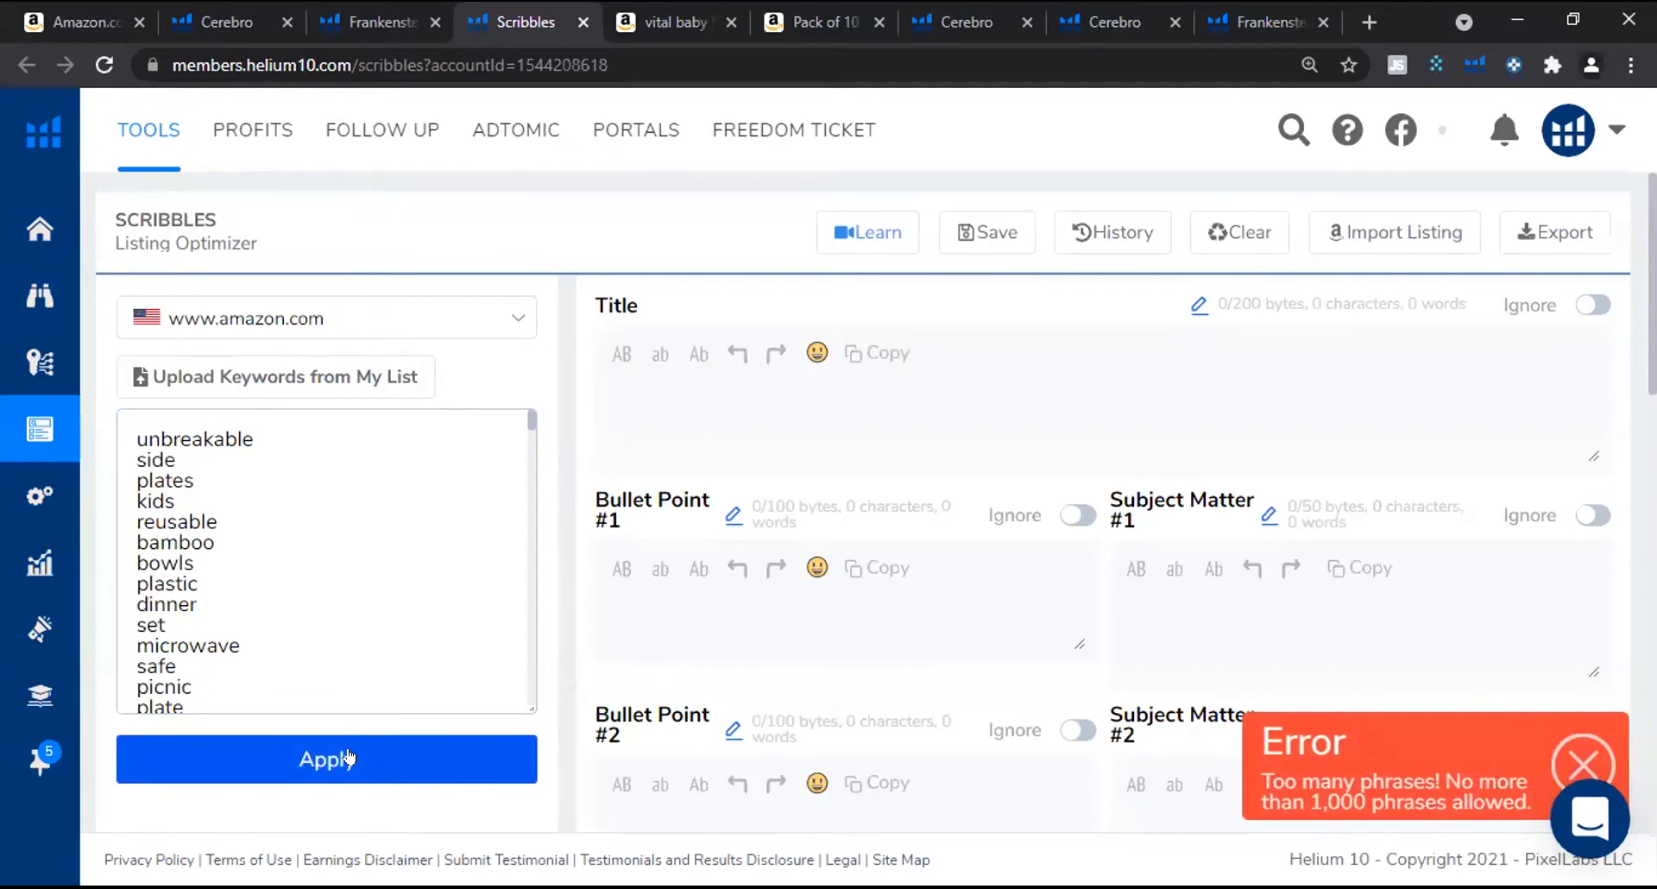
Delete a block of words near the end of the keyword list, just above "morrisons", and try to apply the list.
{"action": "scroll", "coordinate": [293, 632], "scroll_direction": "down", "scroll_amount": 10}
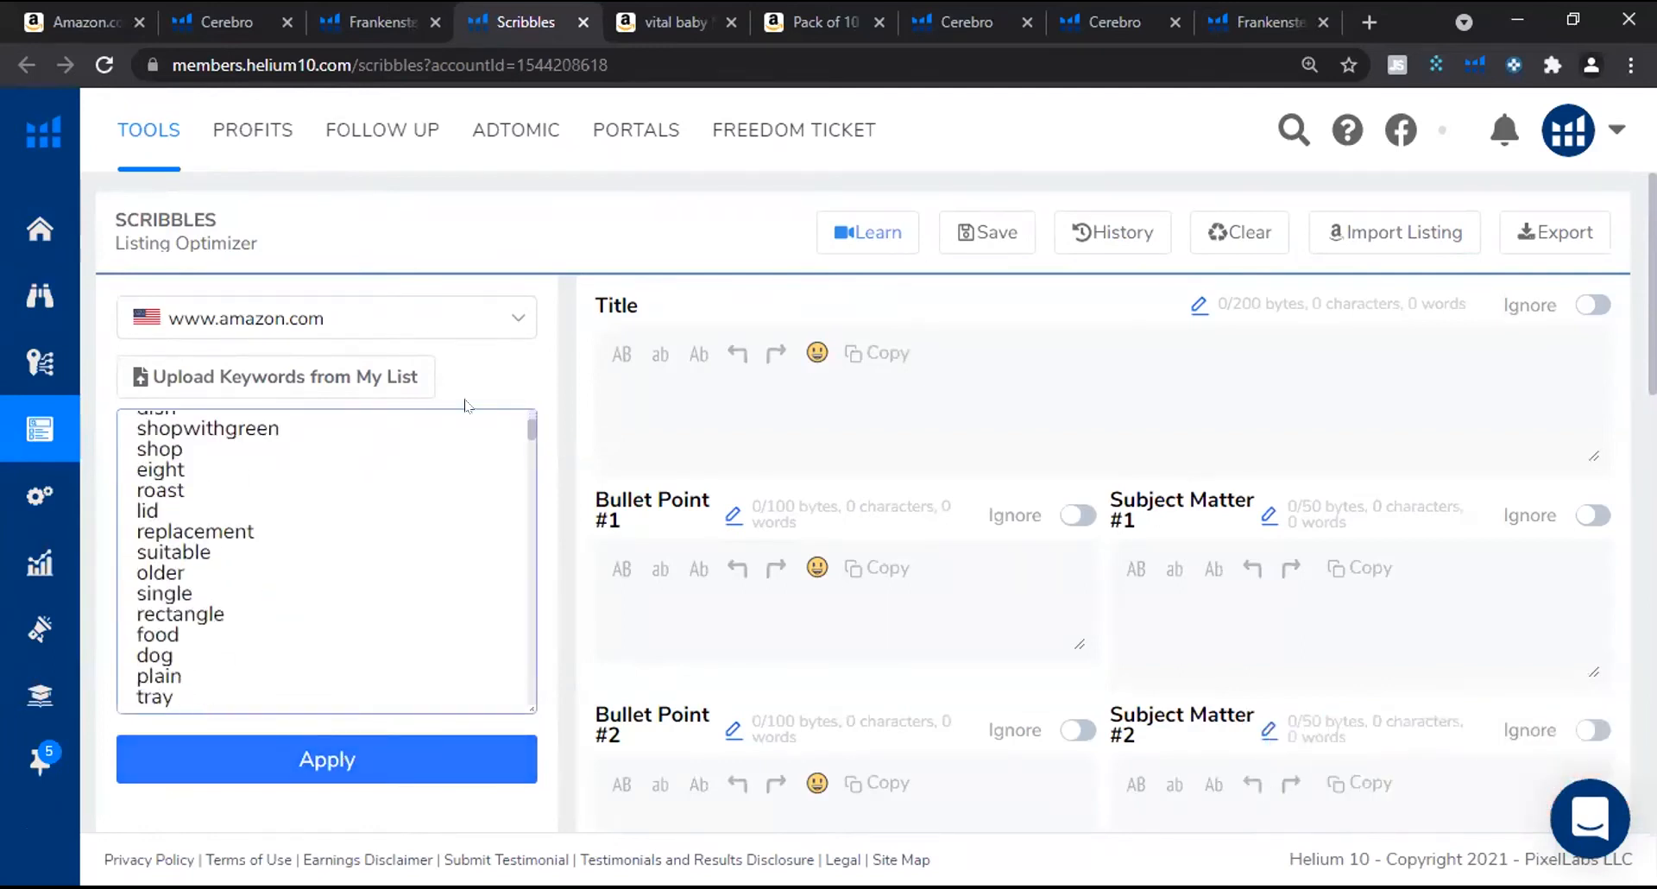
{"action": "scroll", "coordinate": [377, 651], "scroll_direction": "down", "scroll_amount": 10}
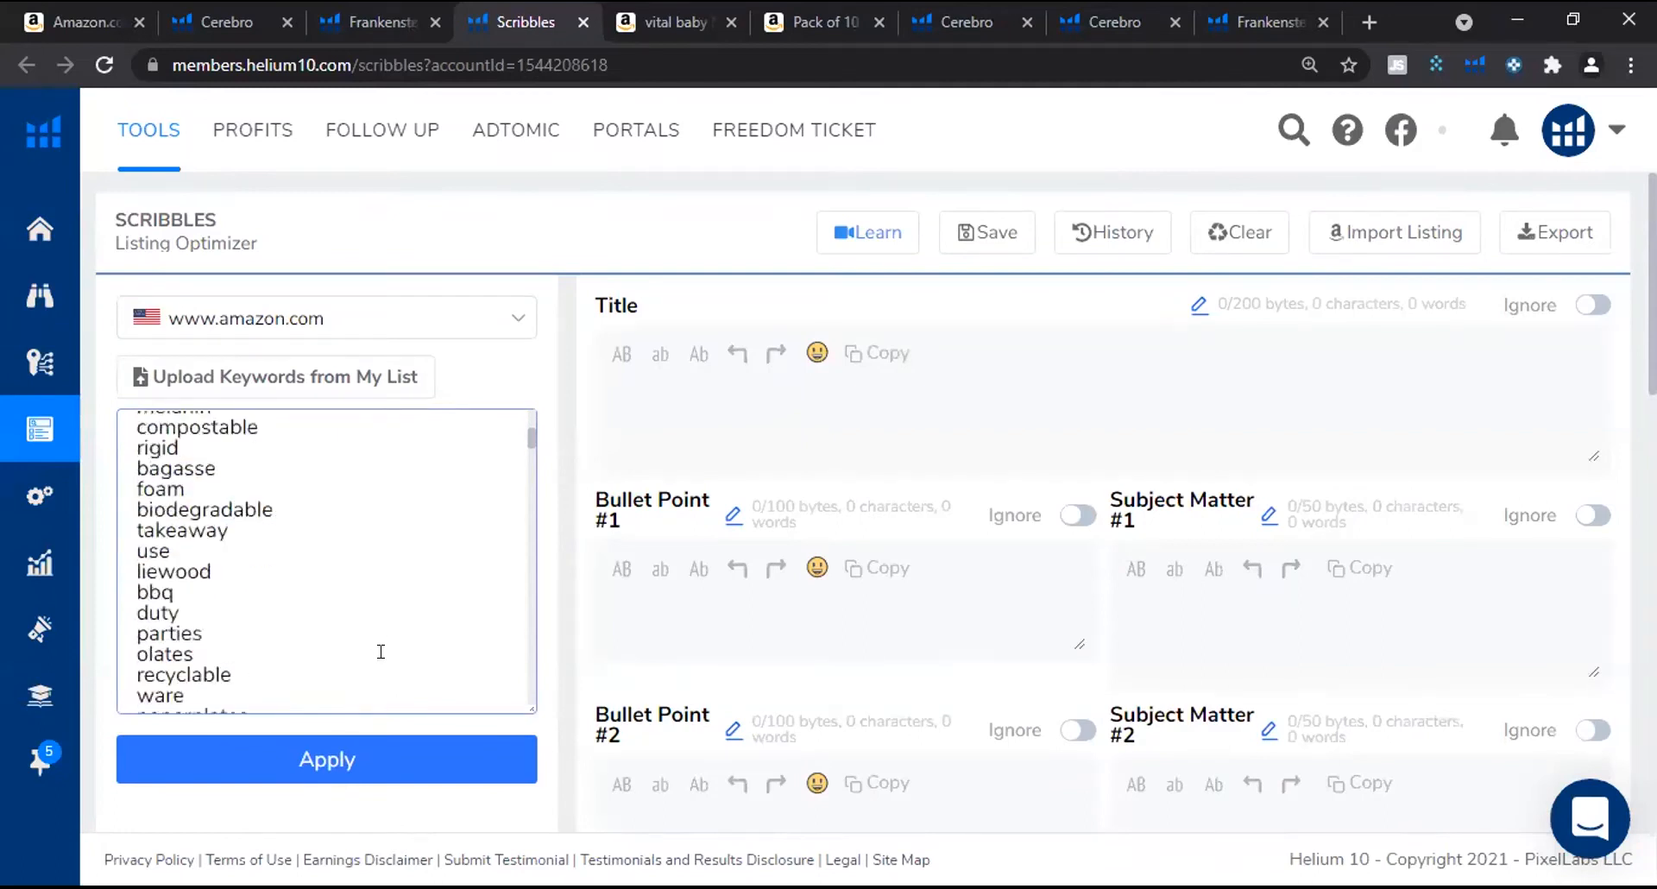
{"action": "scroll", "coordinate": [379, 658], "scroll_direction": "down", "scroll_amount": 17}
{"action": "left_click_drag", "start_coordinate": [525, 349], "coordinate": [509, 494]}
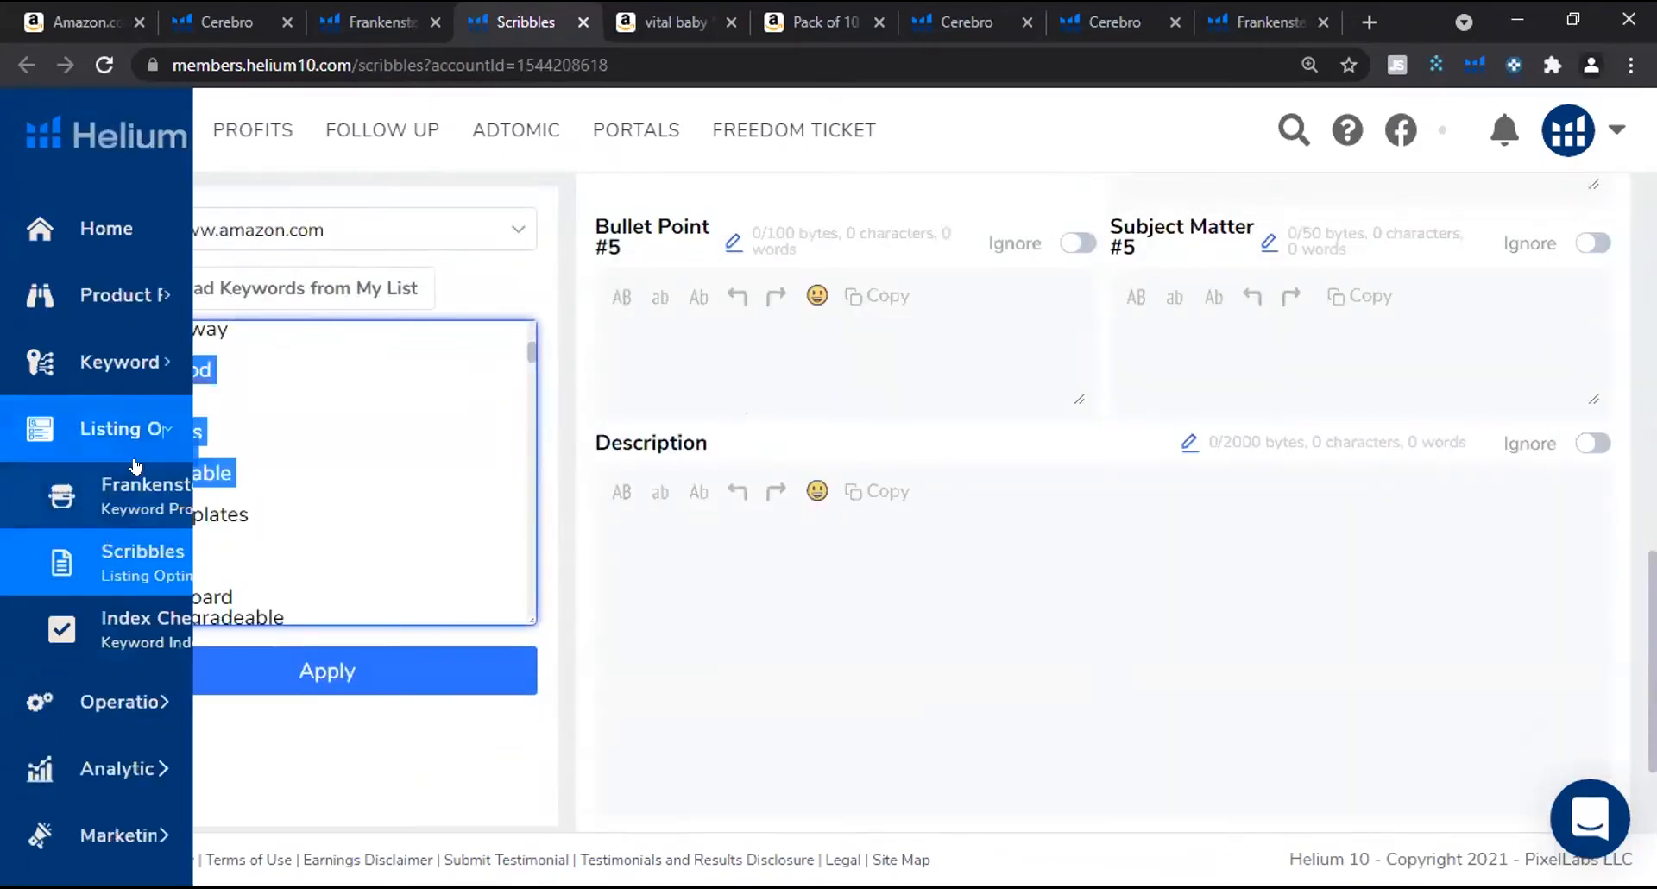
{"action": "left_click_drag", "start_coordinate": [422, 558], "coordinate": [440, 571]}
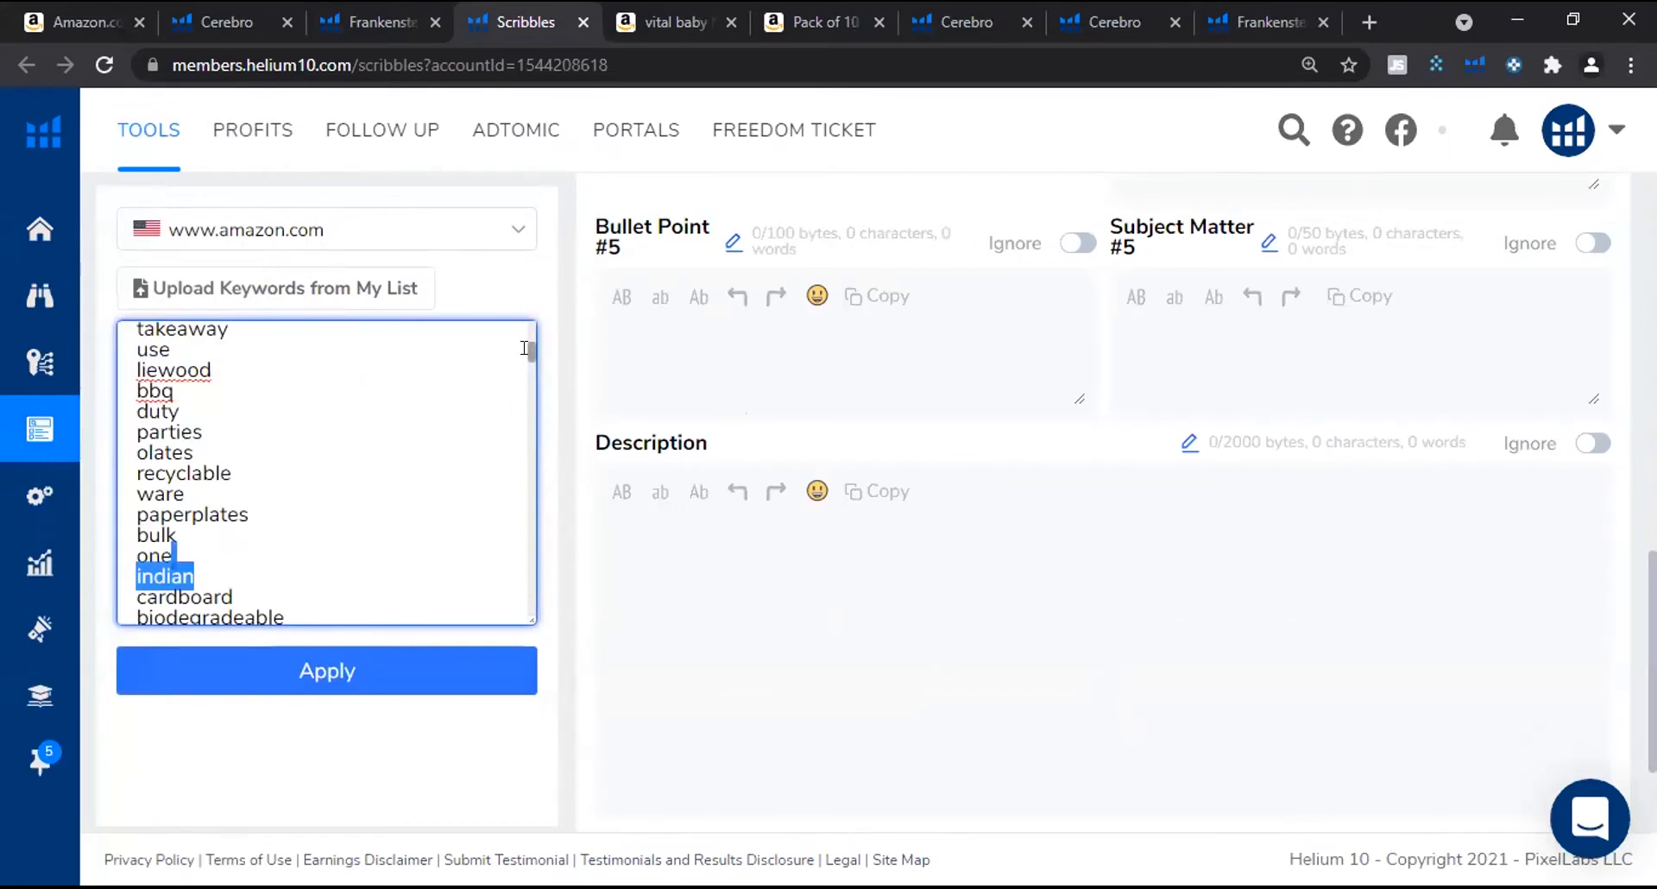
{"action": "left_click_drag", "start_coordinate": [530, 350], "coordinate": [483, 619]}
{"action": "left_click_drag", "start_coordinate": [342, 573], "coordinate": [53, 347]}
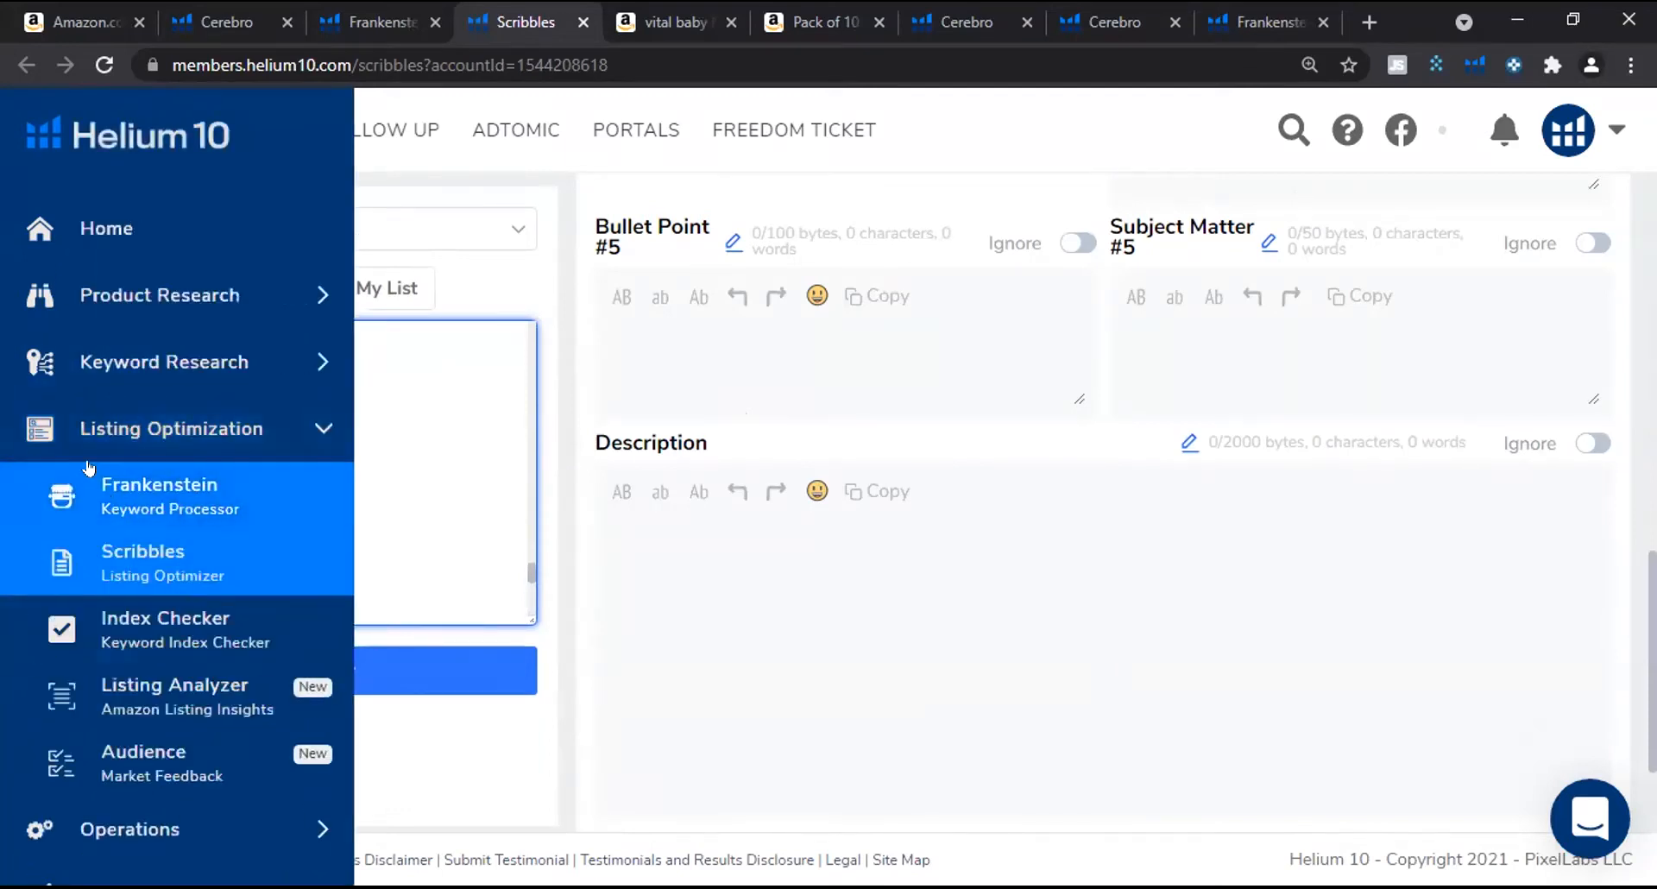
{"action": "key", "text": "BackSpace"}
{"action": "left_click", "coordinate": [327, 671]}
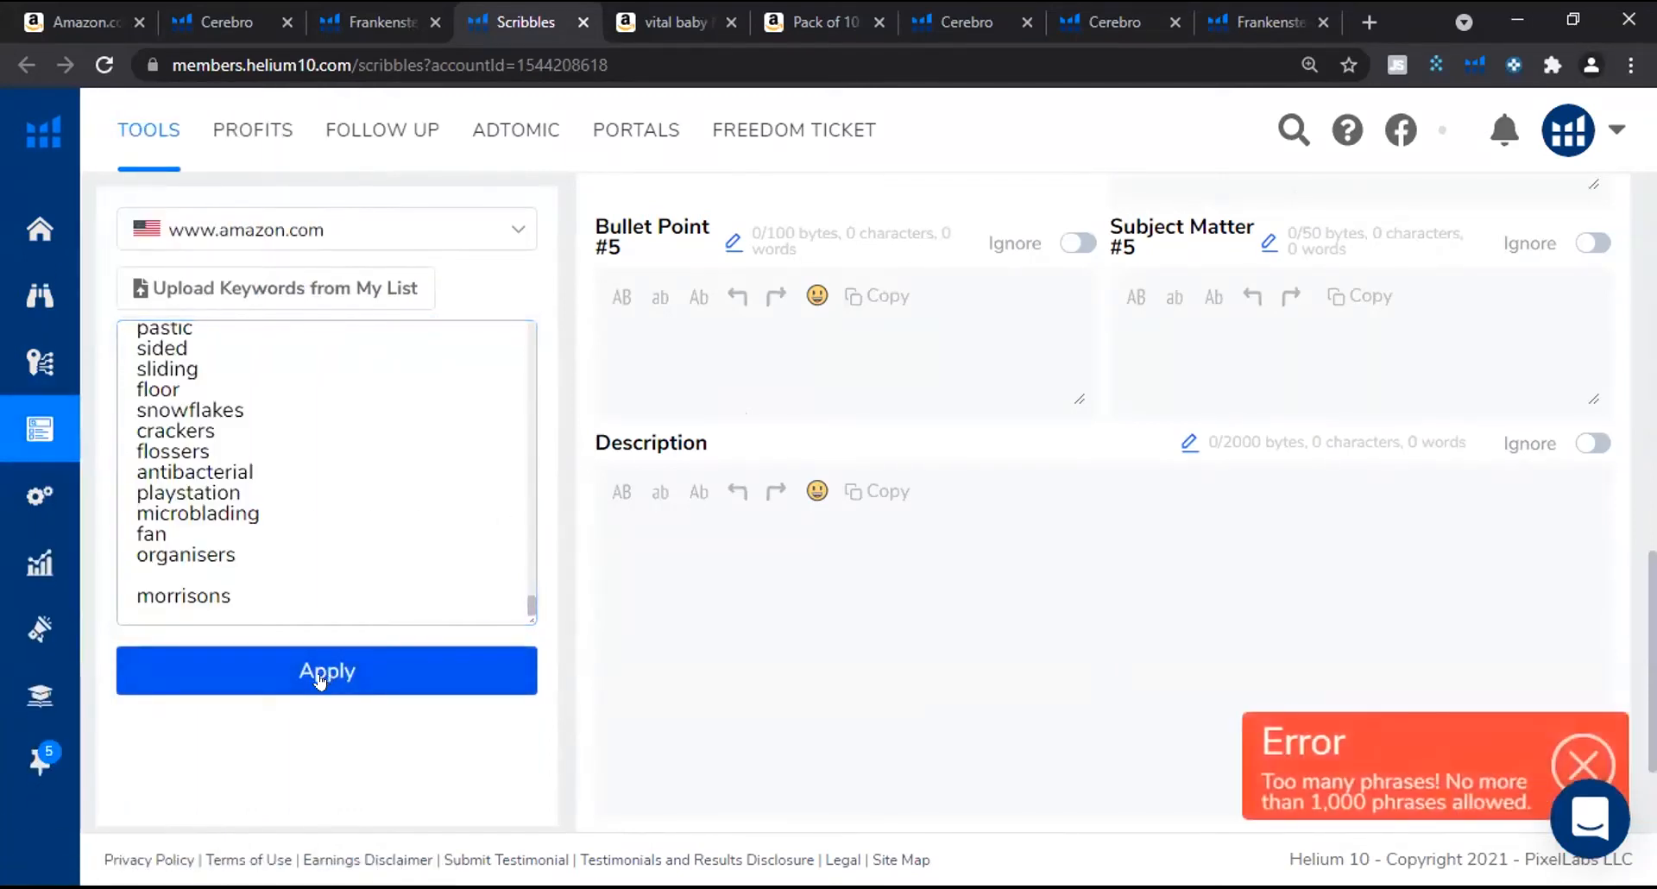
Delete a further block of words ending at "organisers" and try to apply the shortened keyword list.
{"action": "left_click_drag", "start_coordinate": [345, 566], "coordinate": [18, 292]}
{"action": "key", "text": "BackSpace"}
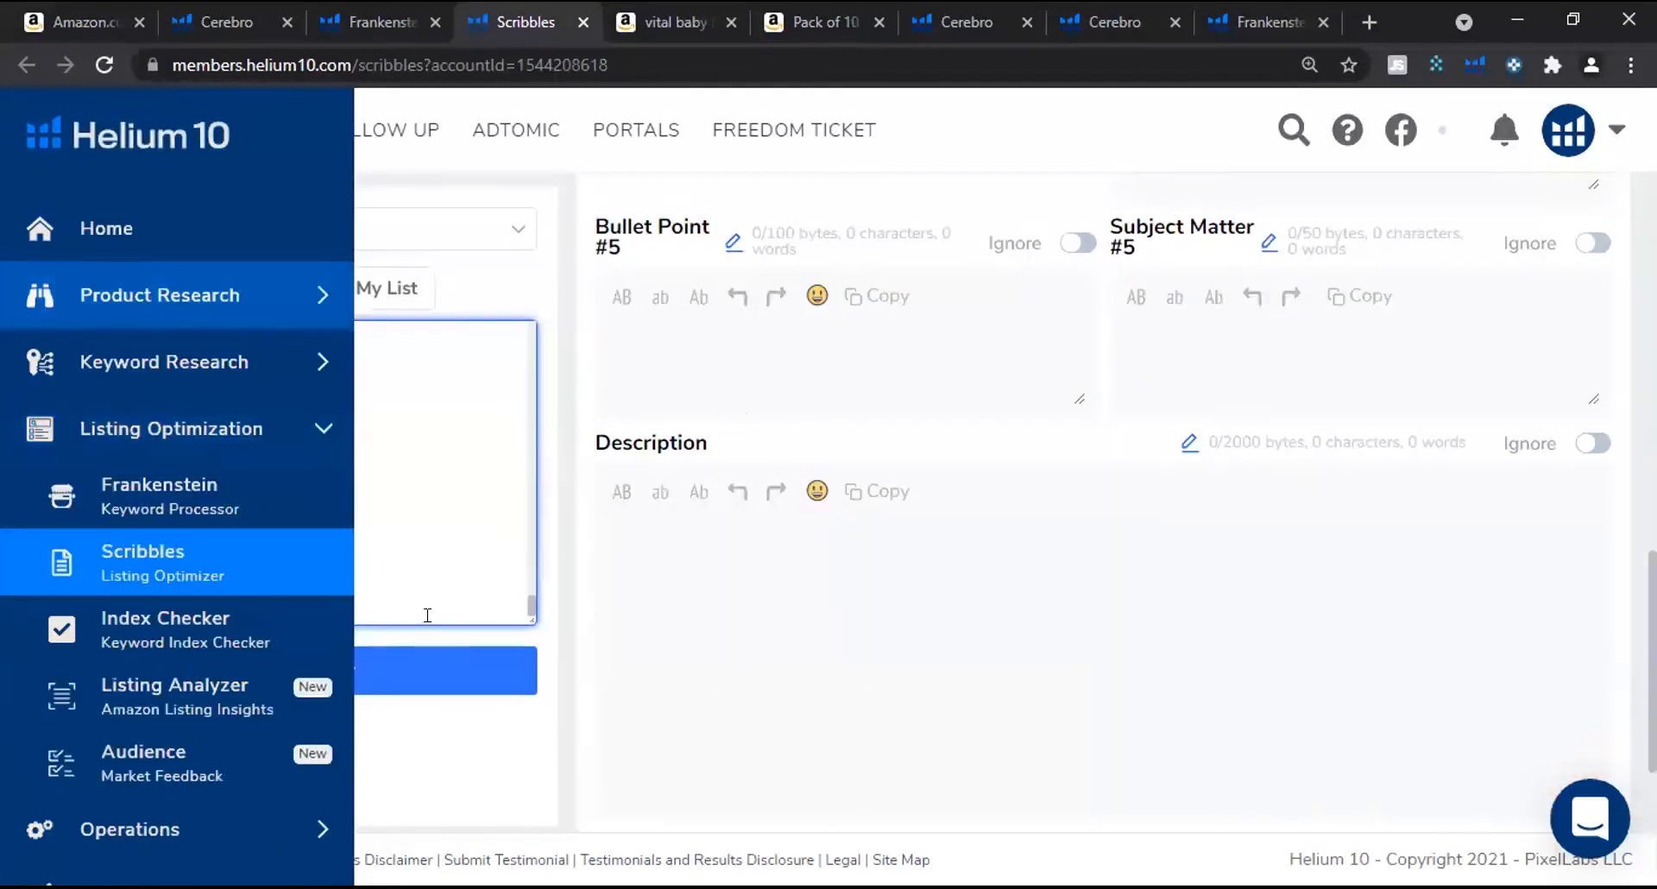
{"action": "left_click", "coordinate": [385, 658]}
{"action": "left_click_drag", "start_coordinate": [345, 595], "coordinate": [50, 184]}
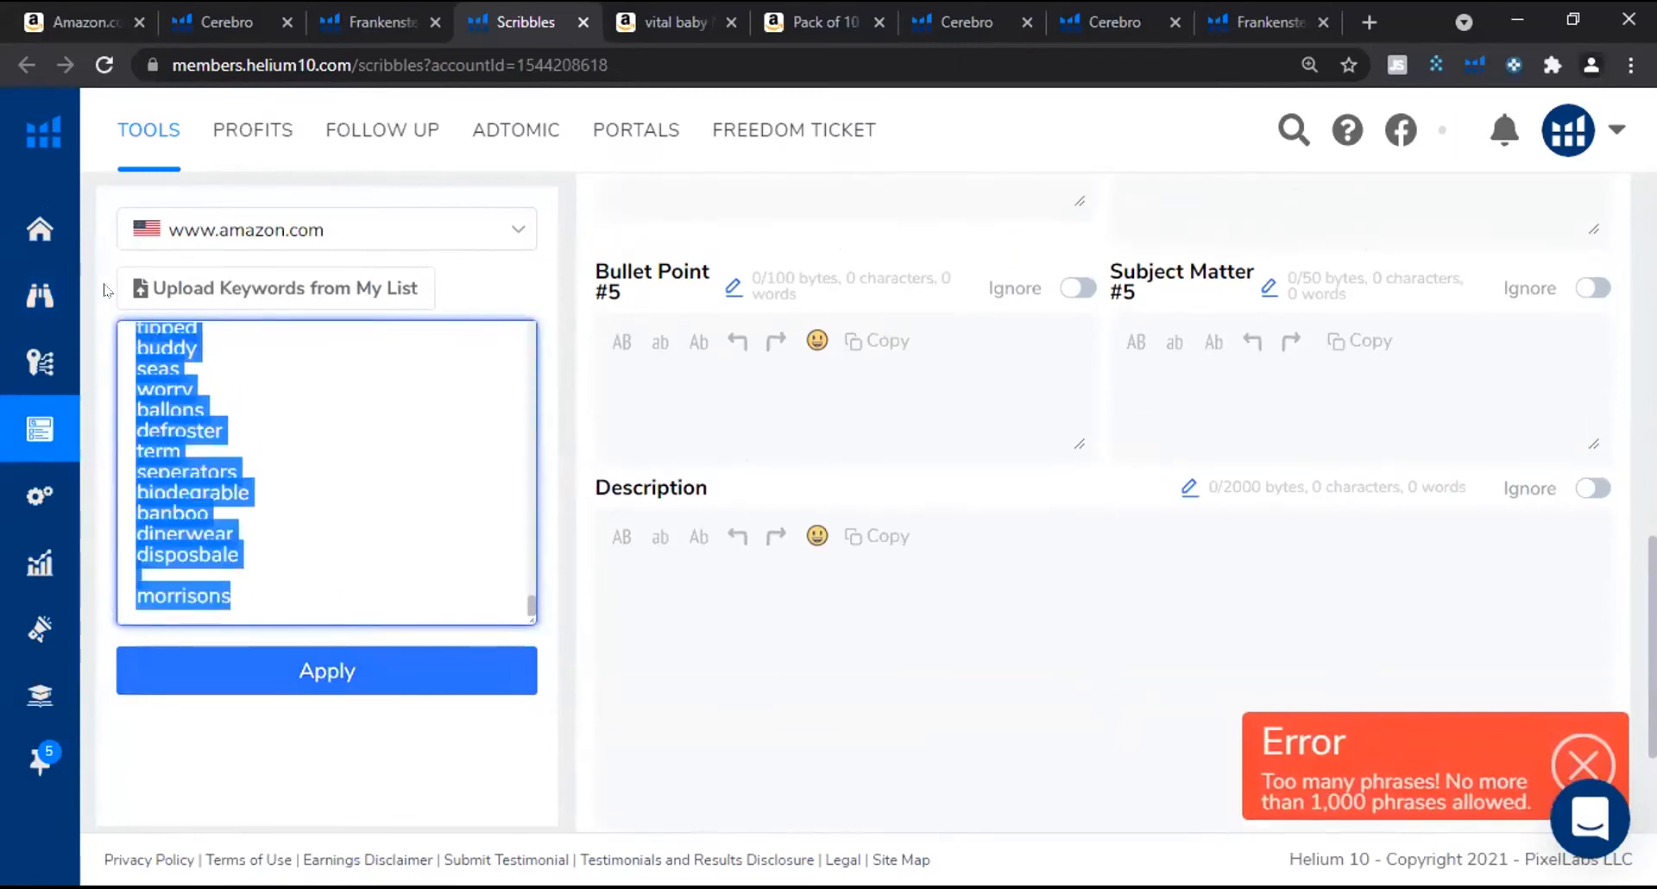
{"action": "key", "text": "Up"}
{"action": "scroll", "coordinate": [265, 407], "scroll_direction": "up", "scroll_amount": 7}
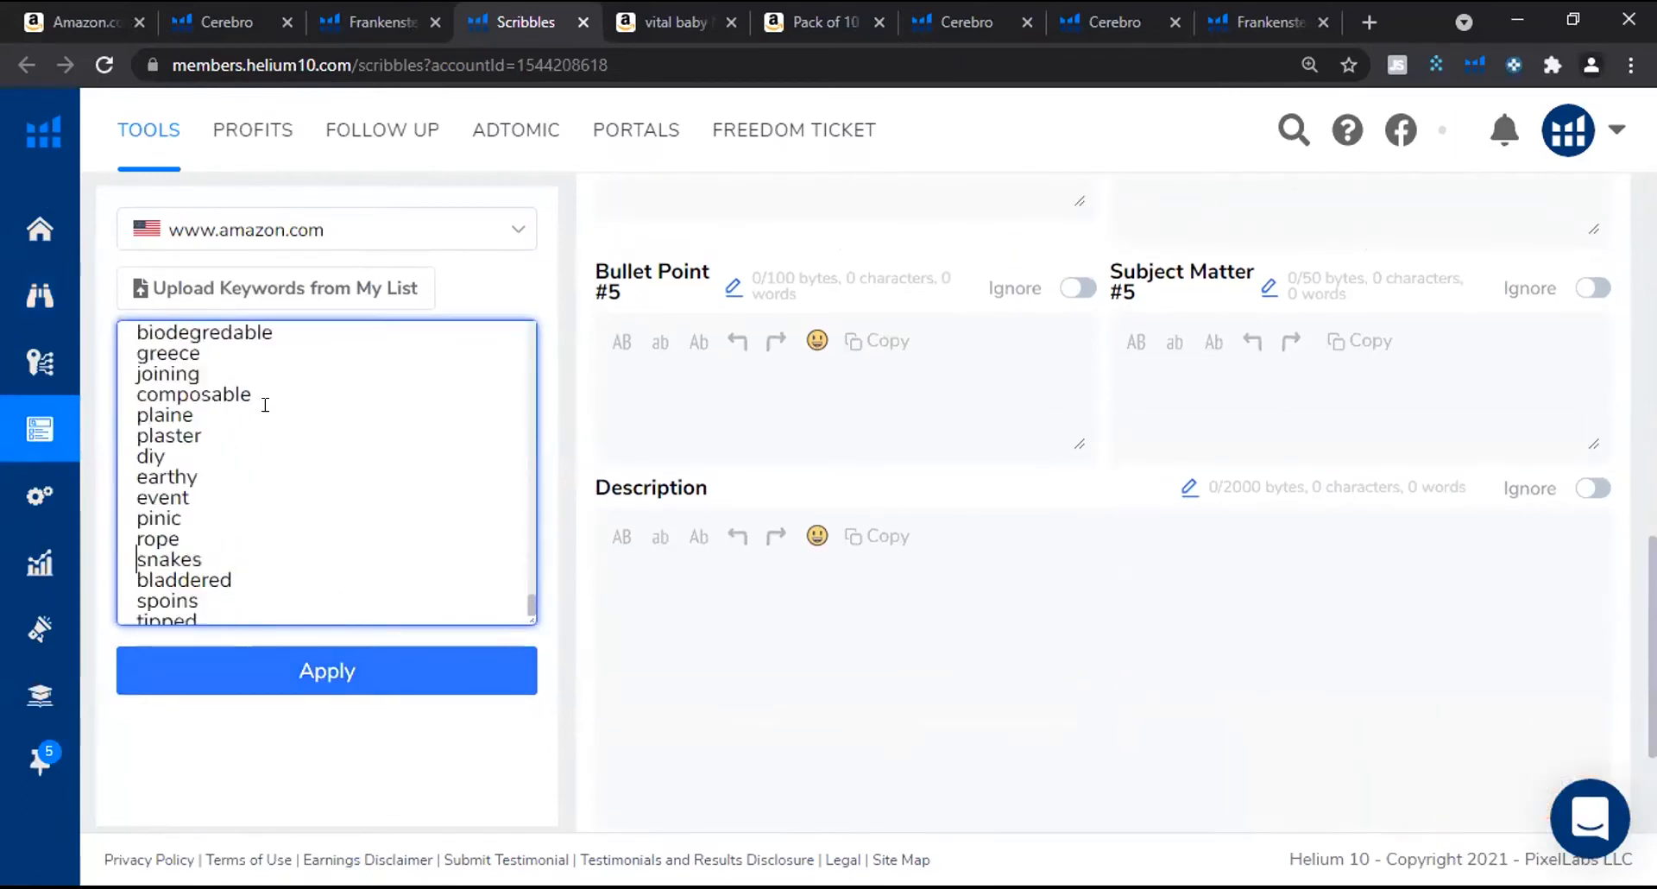
{"action": "left_click_drag", "start_coordinate": [308, 596], "coordinate": [103, 214]}
{"action": "left_click", "coordinate": [102, 214]}
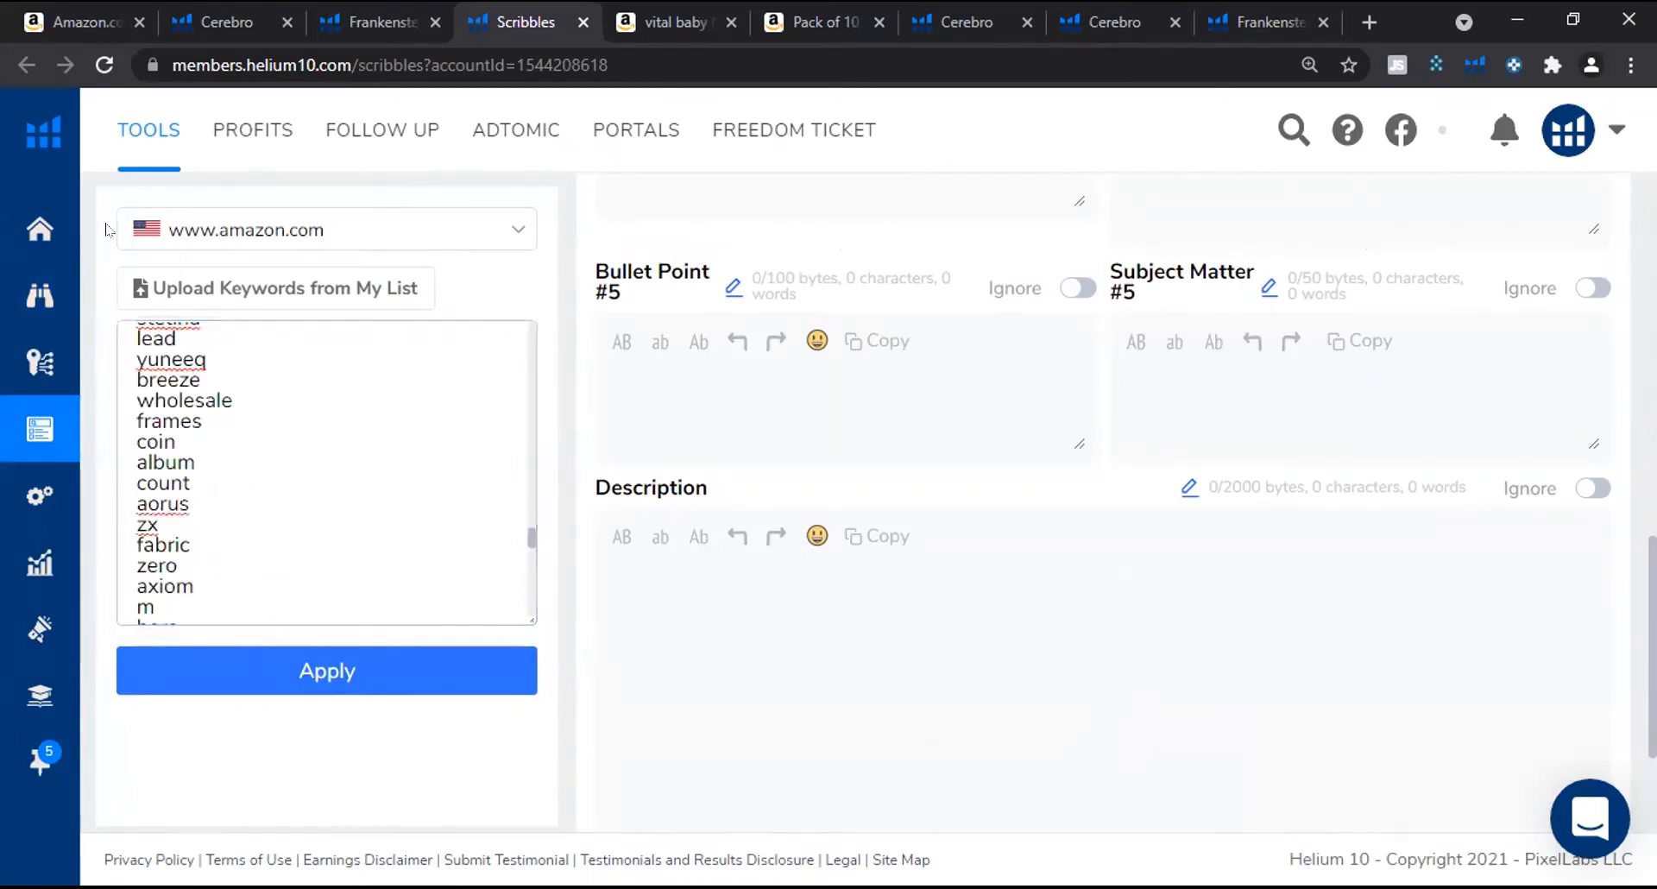
Delete the words between "woodburning" and "m", and a larger block of words ending just above "purée".
{"action": "left_click_drag", "start_coordinate": [109, 411], "coordinate": [113, 287]}
{"action": "key", "text": "BackSpace"}
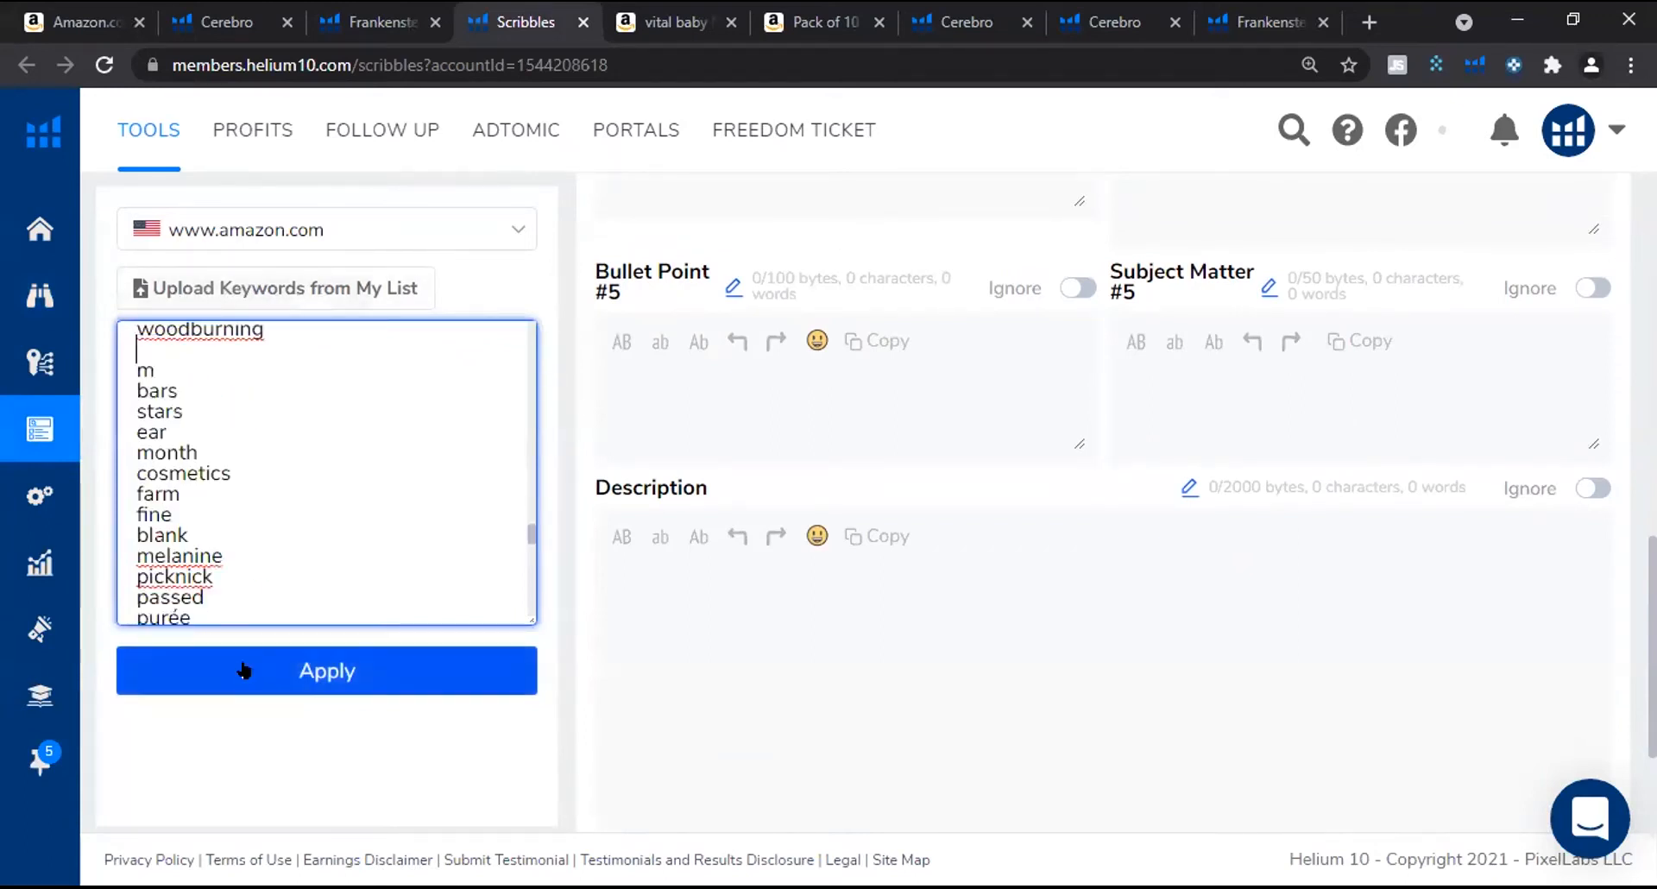
{"action": "left_click_drag", "start_coordinate": [188, 595], "coordinate": [85, 297]}
{"action": "mouse_move", "coordinate": [47, 818]}
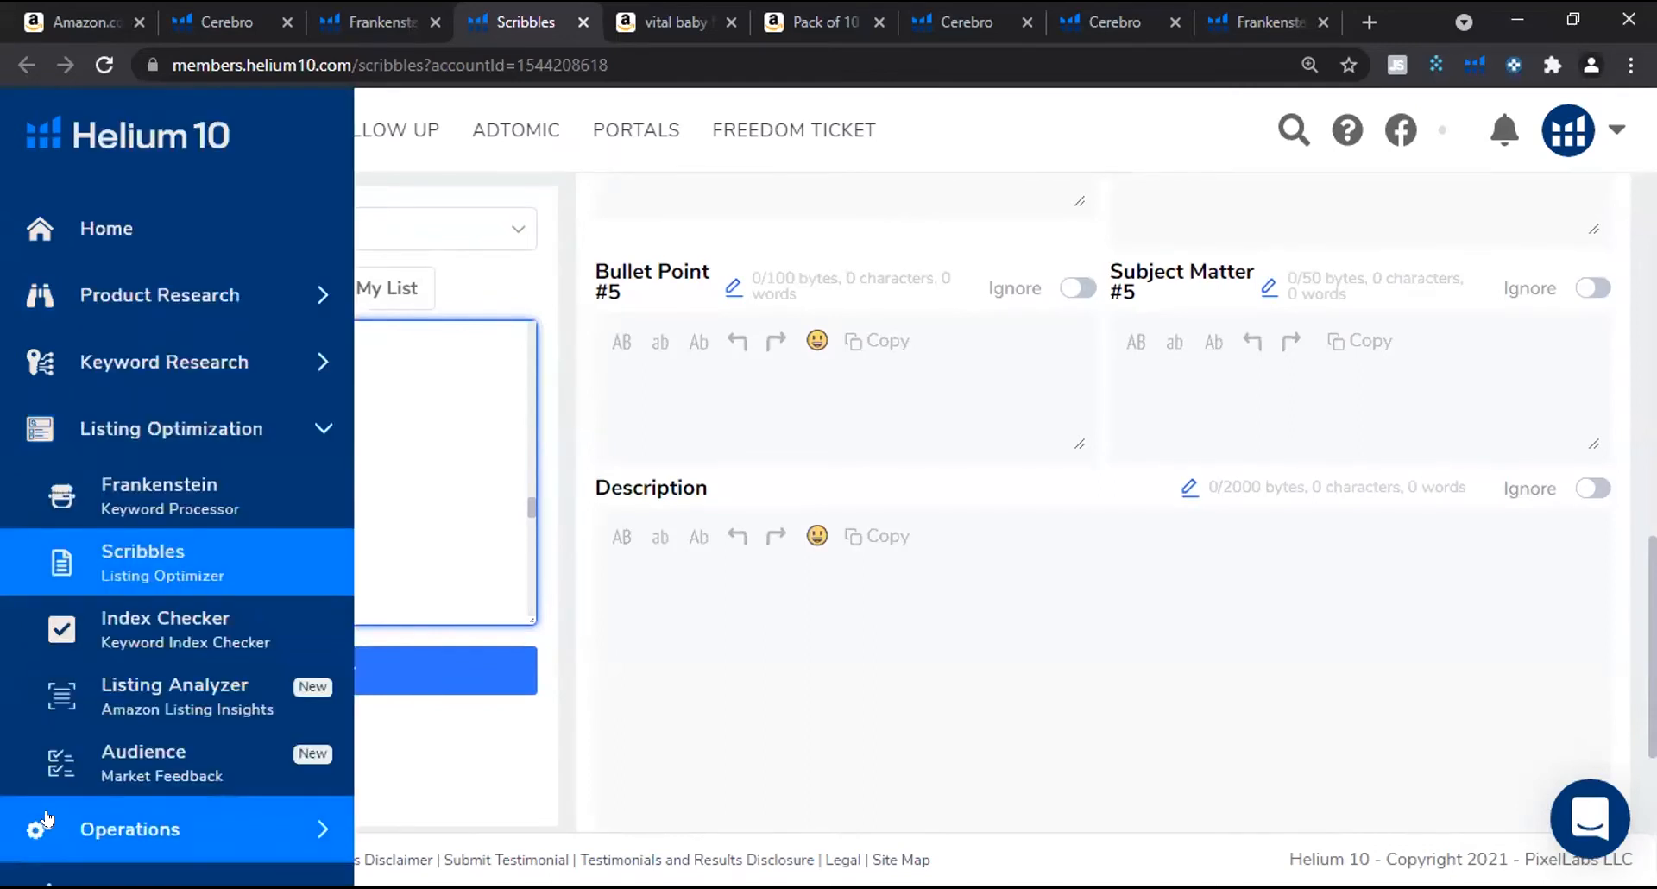
{"action": "left_click_drag", "start_coordinate": [47, 819], "coordinate": [47, 818]}
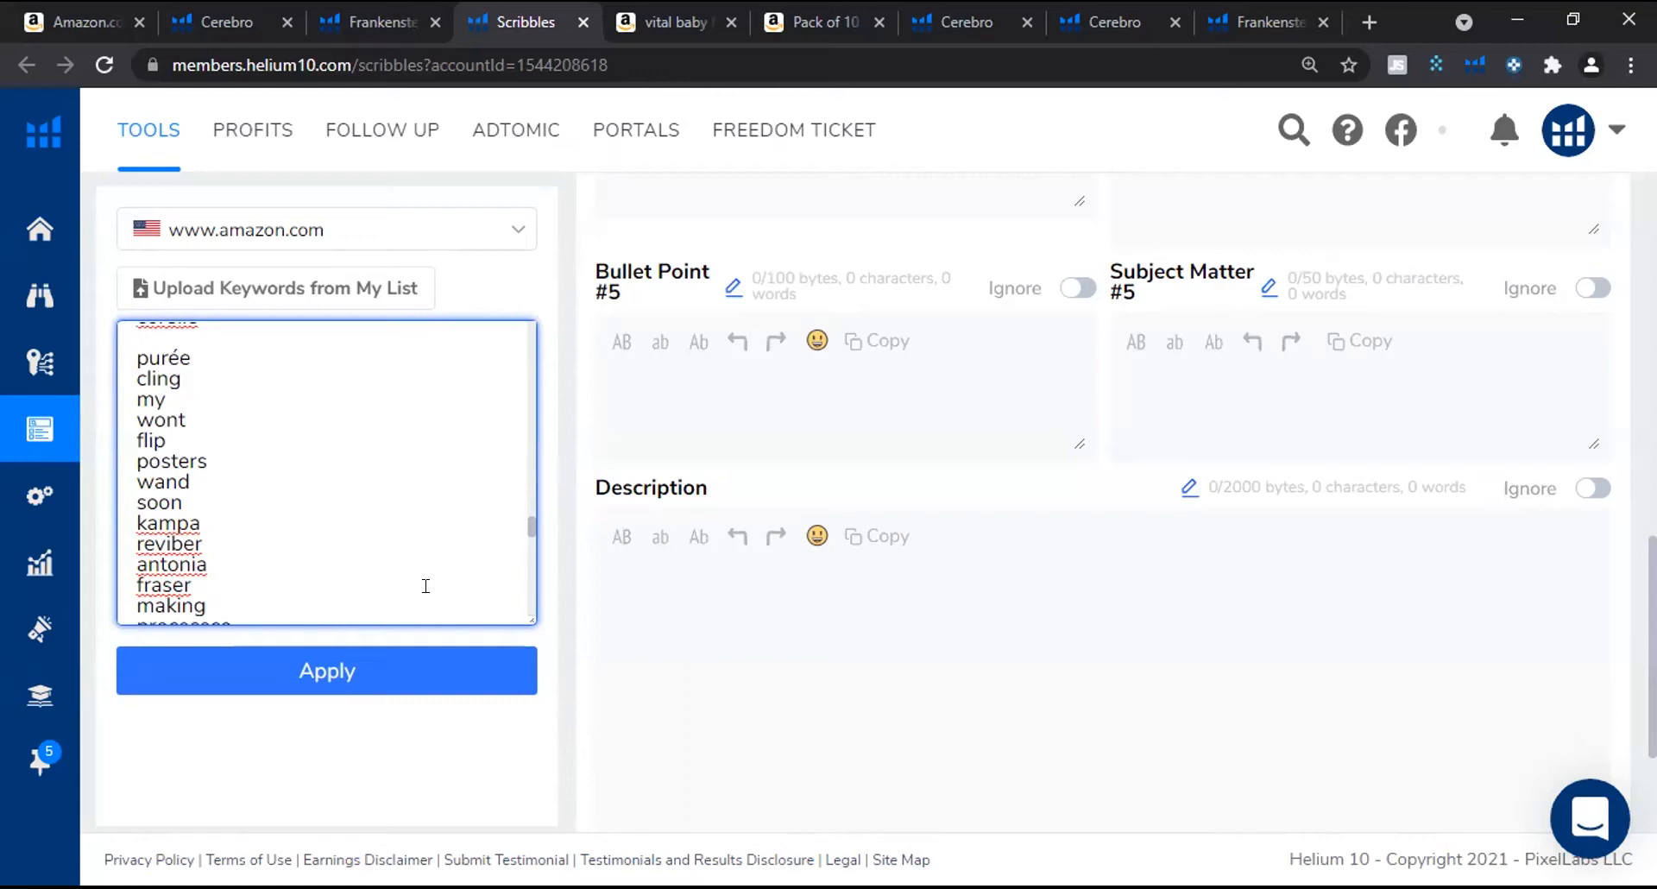
Delete two more large blocks from the middle of the list, including the words between "big" and "vhs", and apply the keyword list.
{"action": "left_click_drag", "start_coordinate": [252, 603], "coordinate": [55, 209]}
{"action": "key", "text": "Delete"}
{"action": "left_click", "coordinate": [356, 673]}
{"action": "left_click_drag", "start_coordinate": [345, 592], "coordinate": [34, 252]}
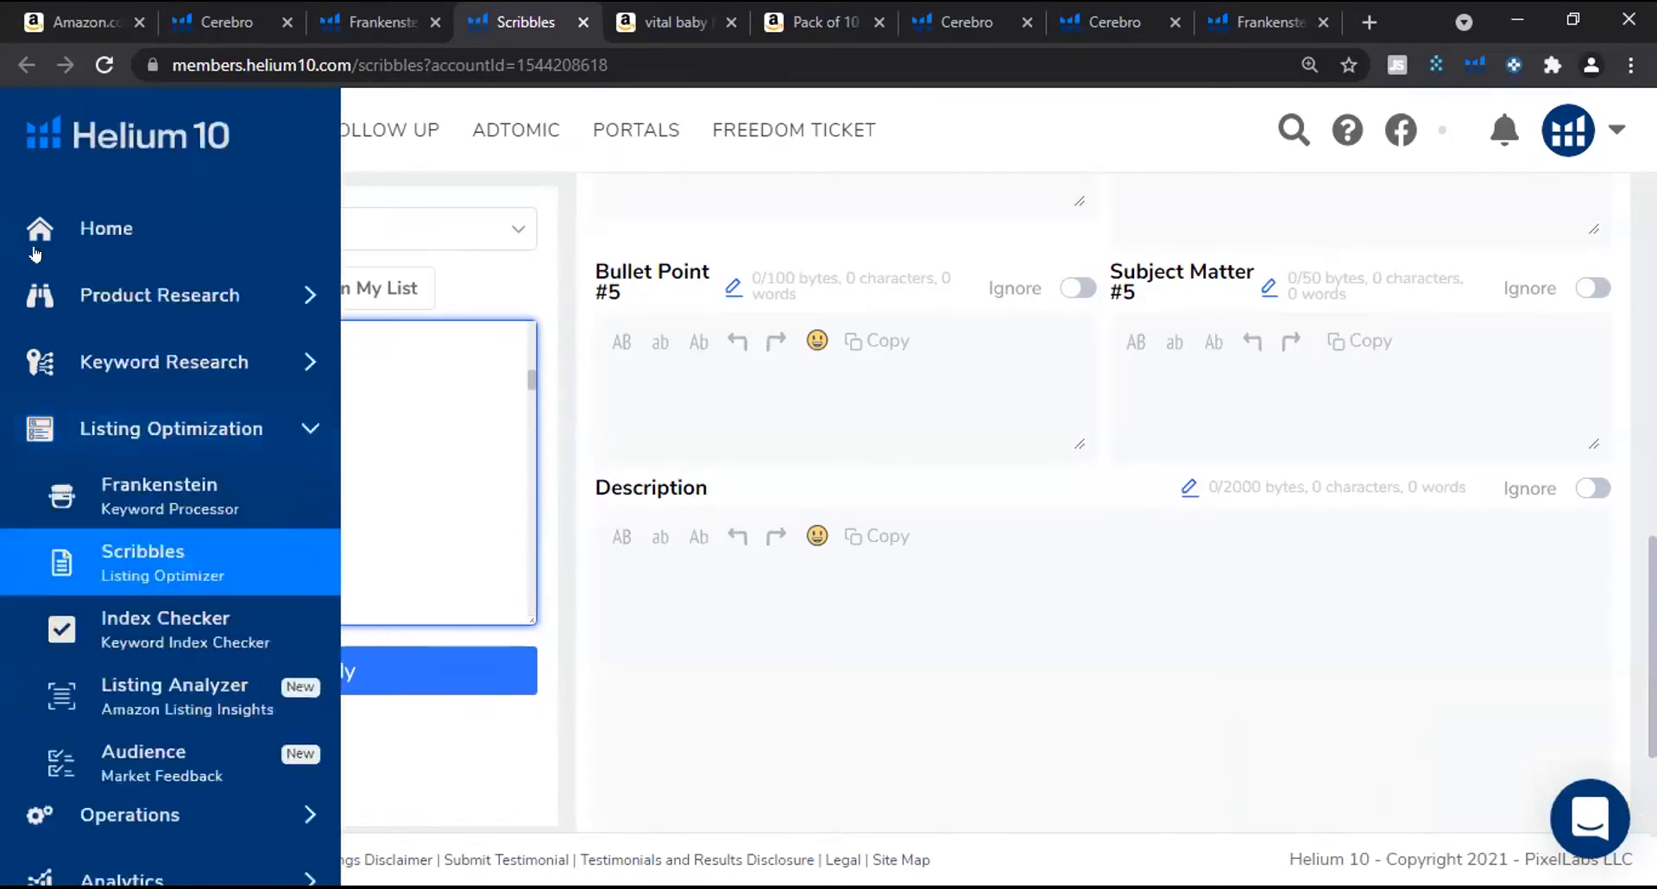
{"action": "key", "text": "BackSpace"}
{"action": "left_click", "coordinate": [430, 644]}
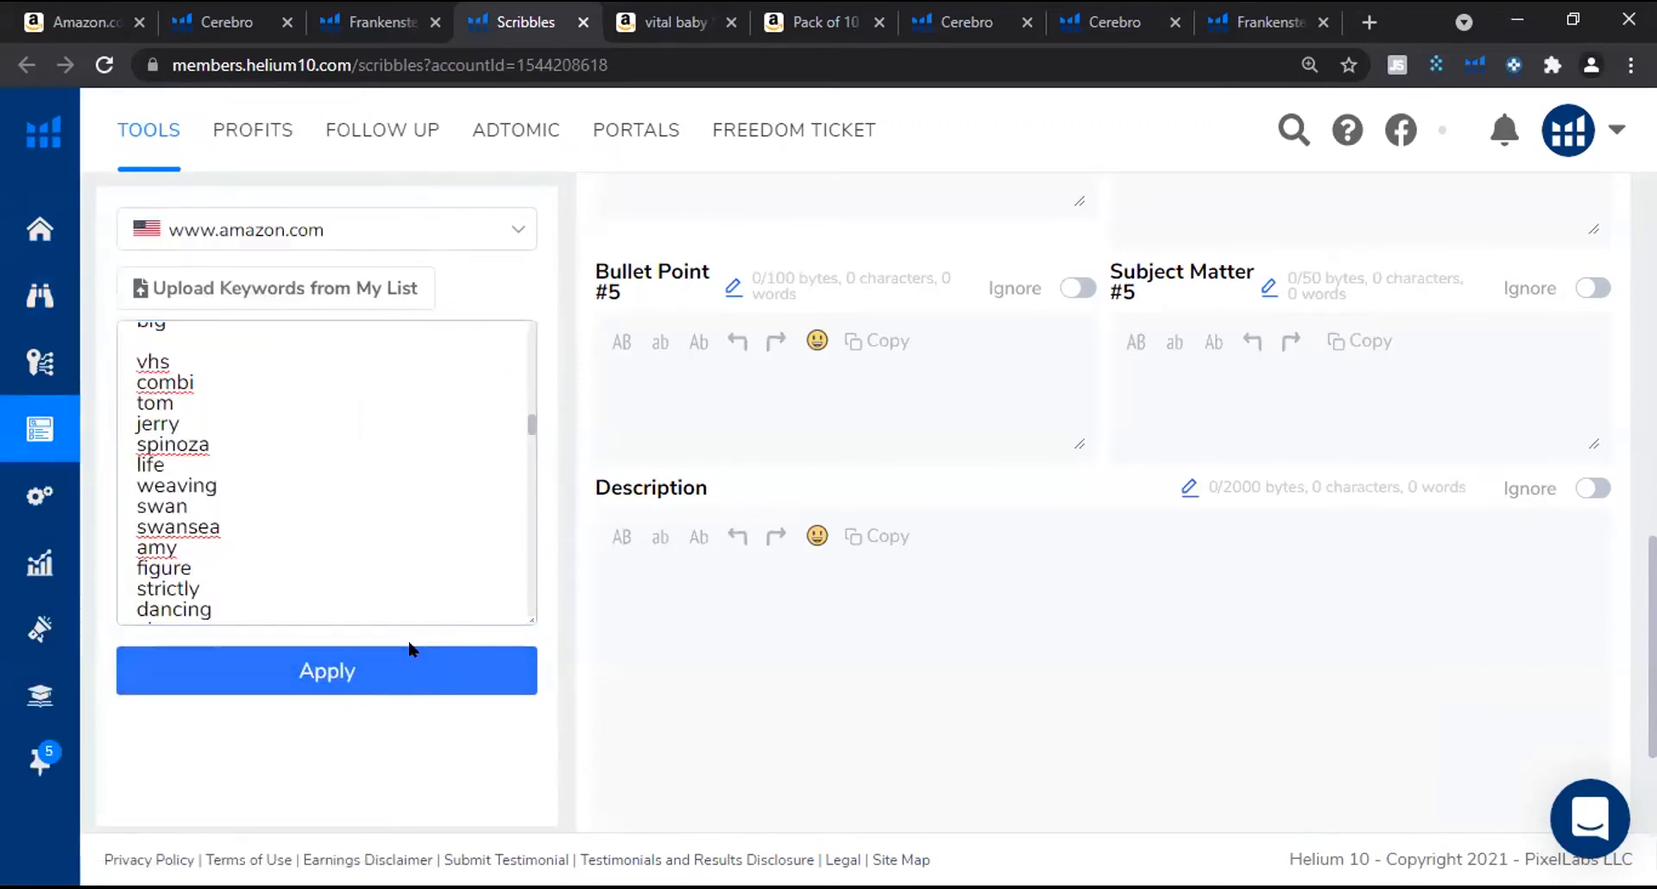
{"action": "left_click", "coordinate": [414, 662]}
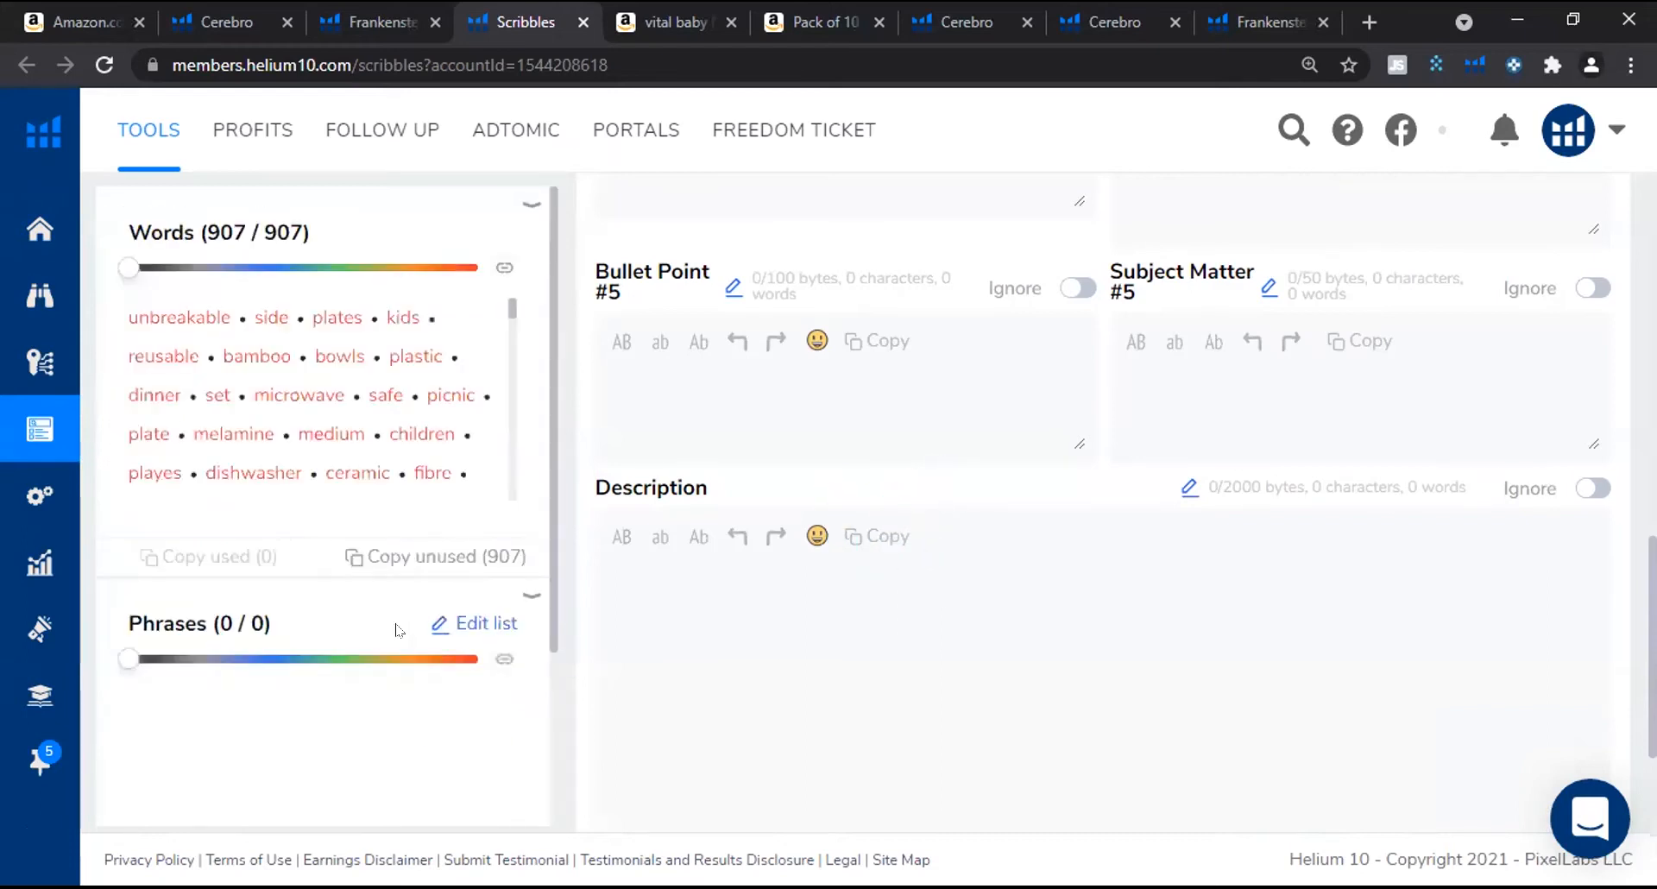
Look through the applied words from beginning to end and examine the used and unused word lists beside the listing fields.
{"action": "mouse_move", "coordinate": [36, 467]}
{"action": "mouse_move", "coordinate": [6, 846]}
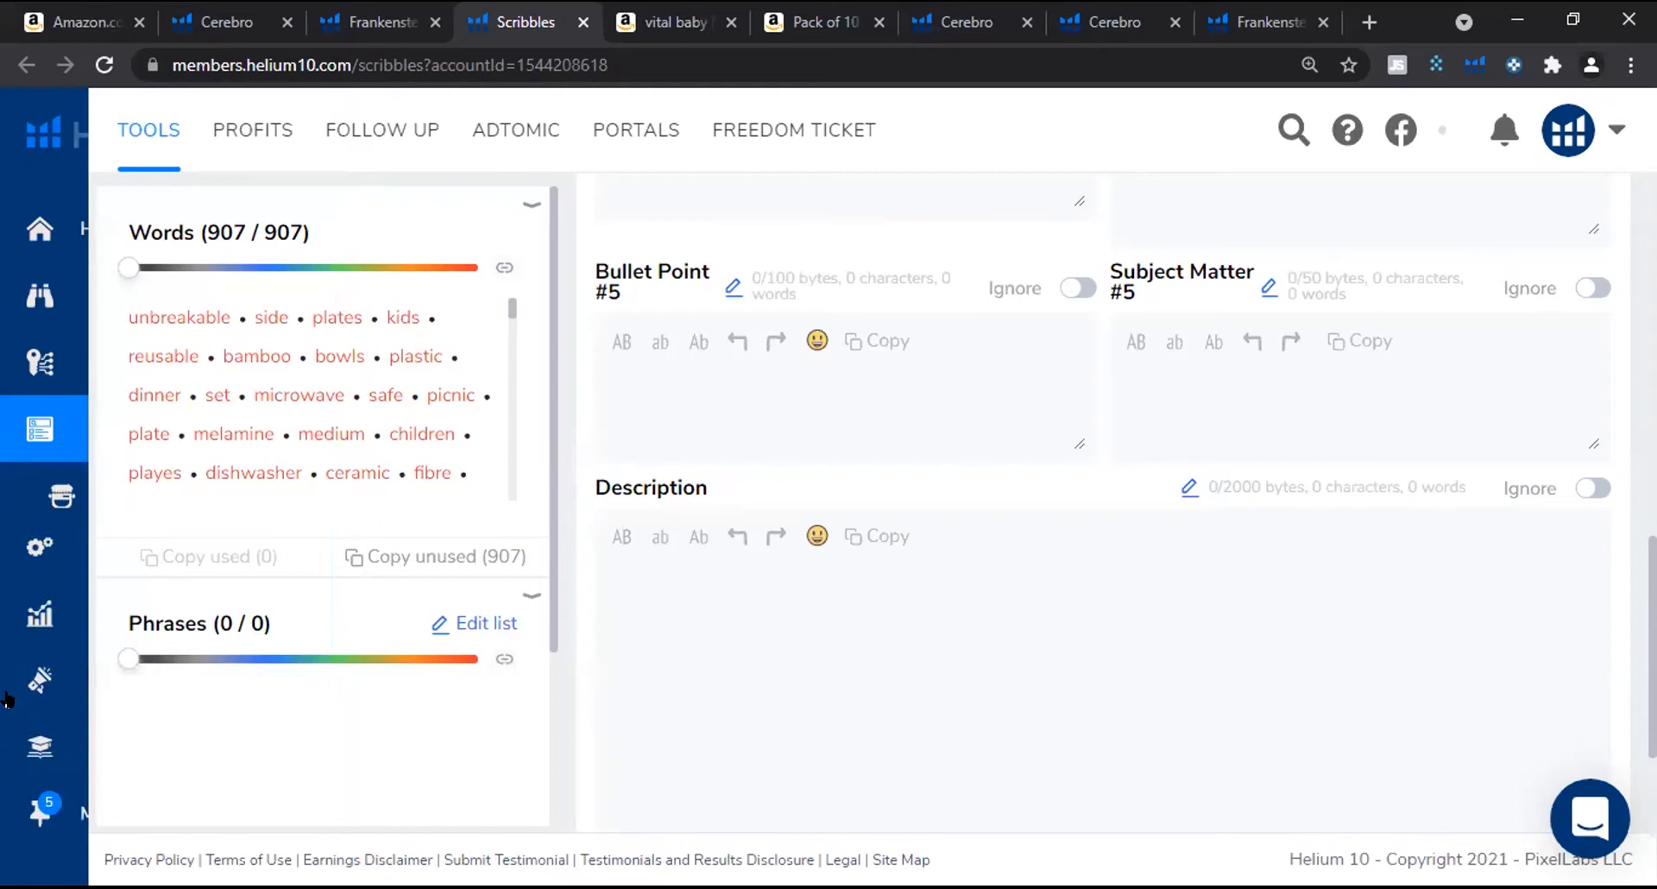
{"action": "mouse_move", "coordinate": [49, 771]}
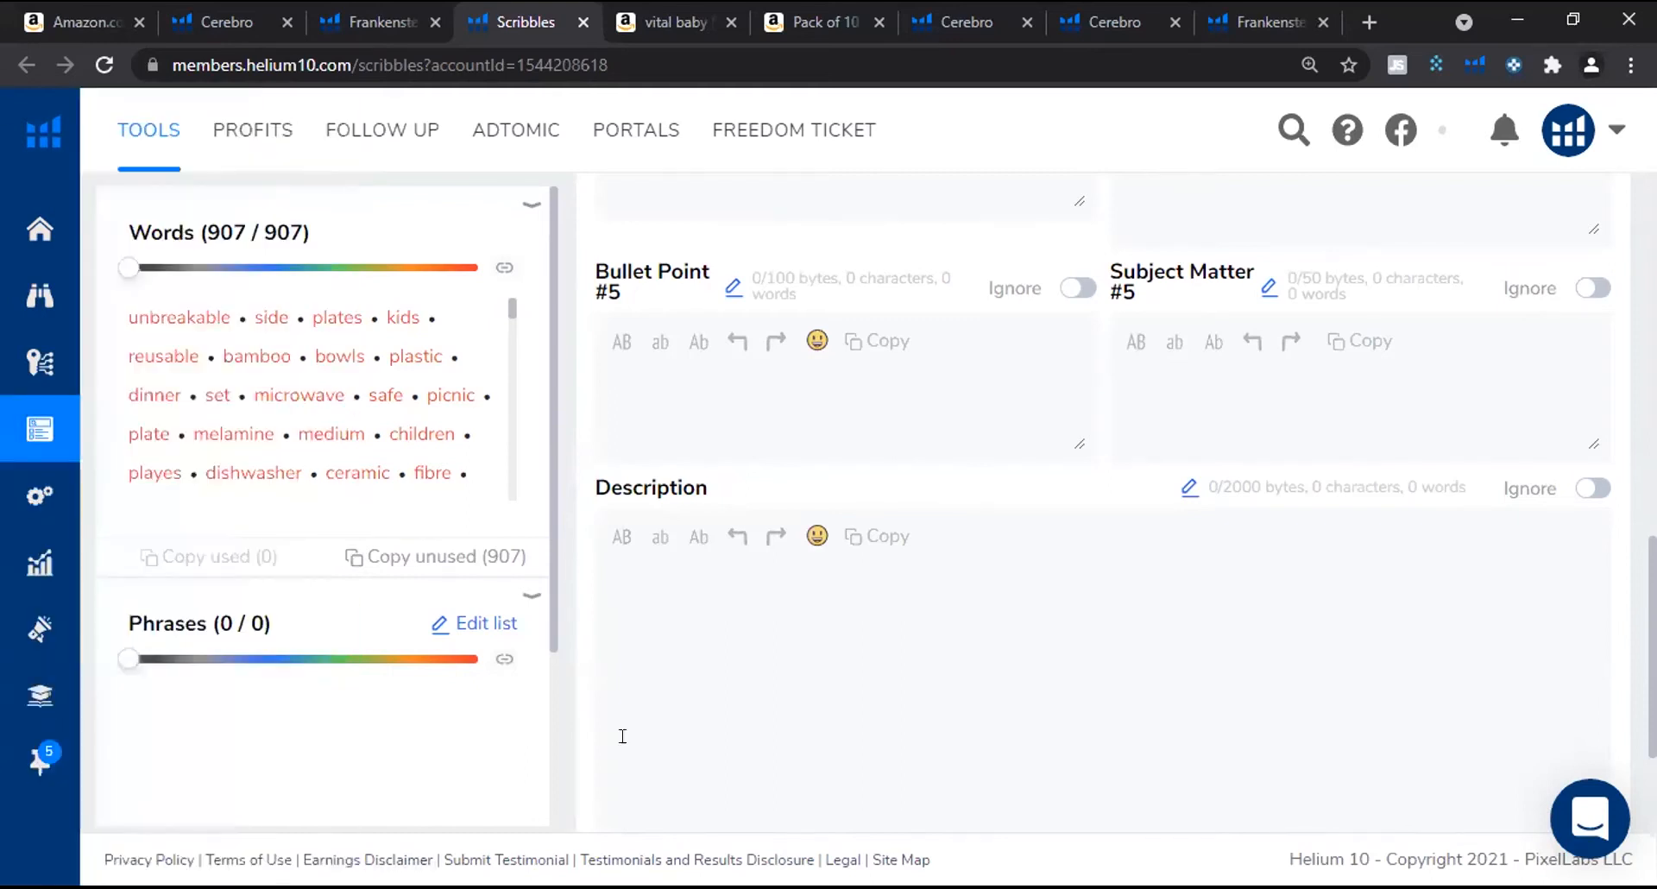
{"action": "scroll", "coordinate": [509, 328], "scroll_direction": "down", "scroll_amount": 3}
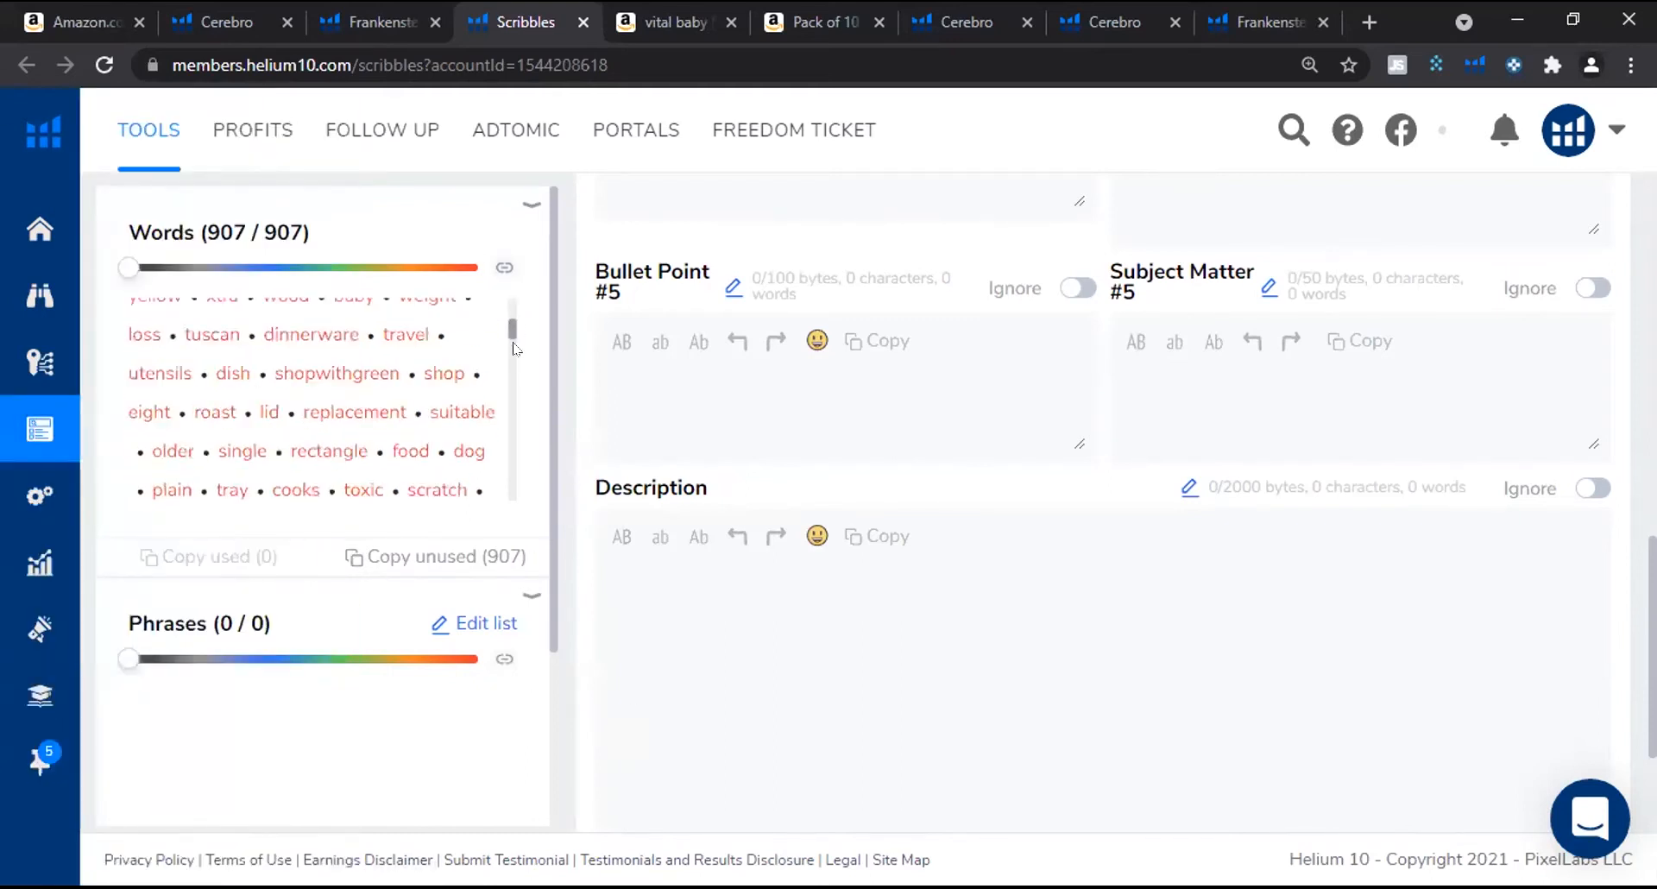
{"action": "scroll", "coordinate": [515, 399], "scroll_direction": "down", "scroll_amount": 5}
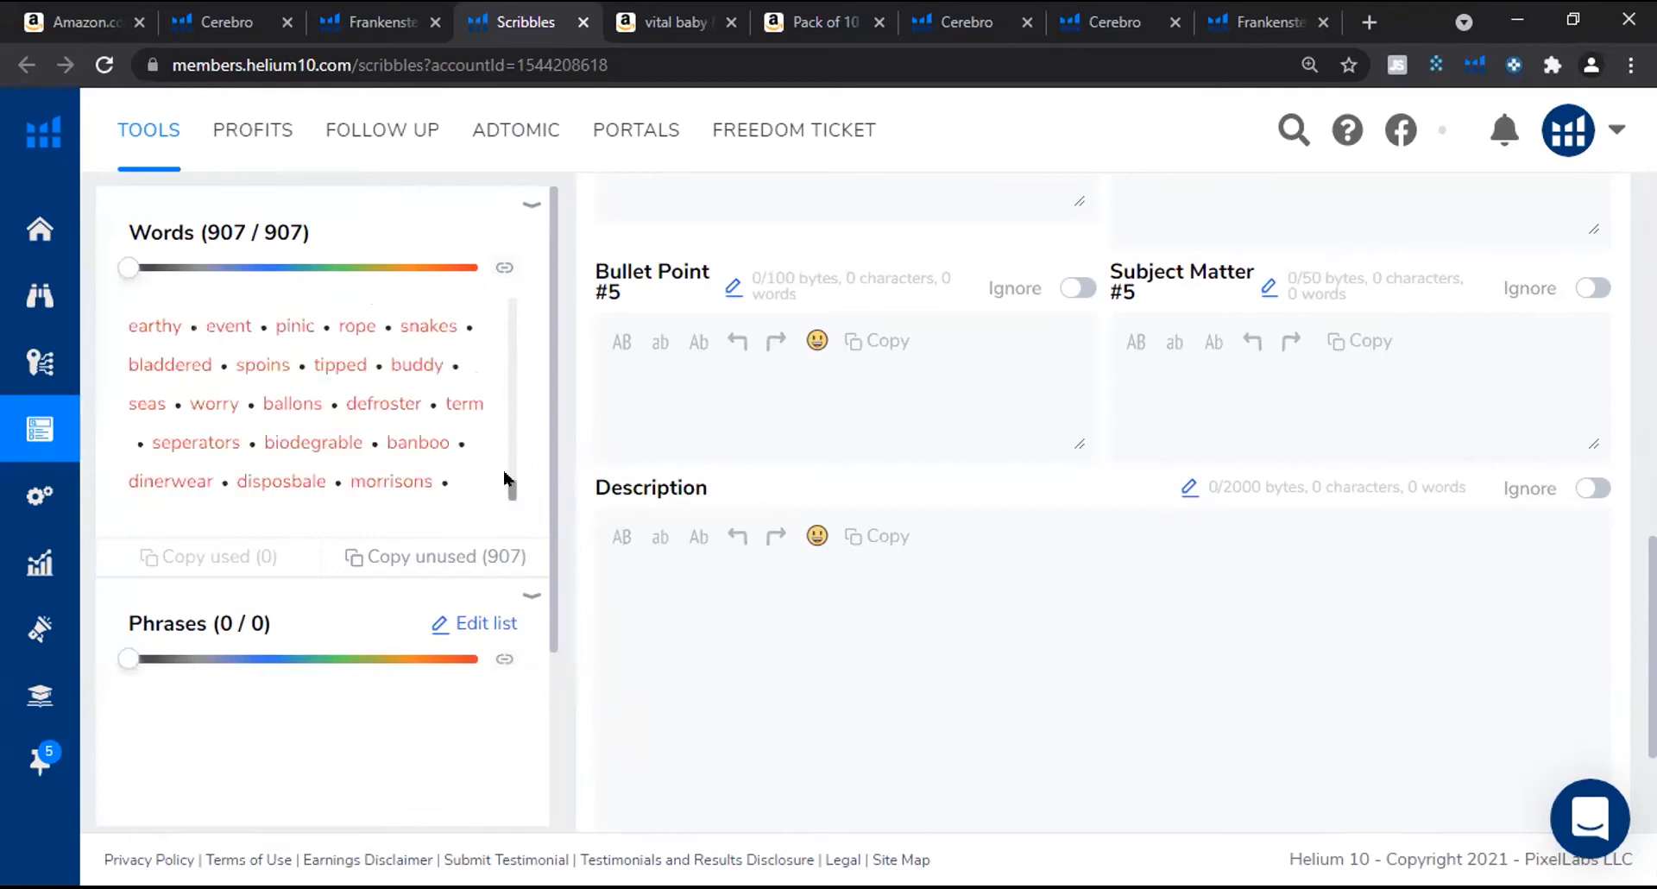
{"action": "scroll", "coordinate": [506, 472], "scroll_direction": "up", "scroll_amount": 5}
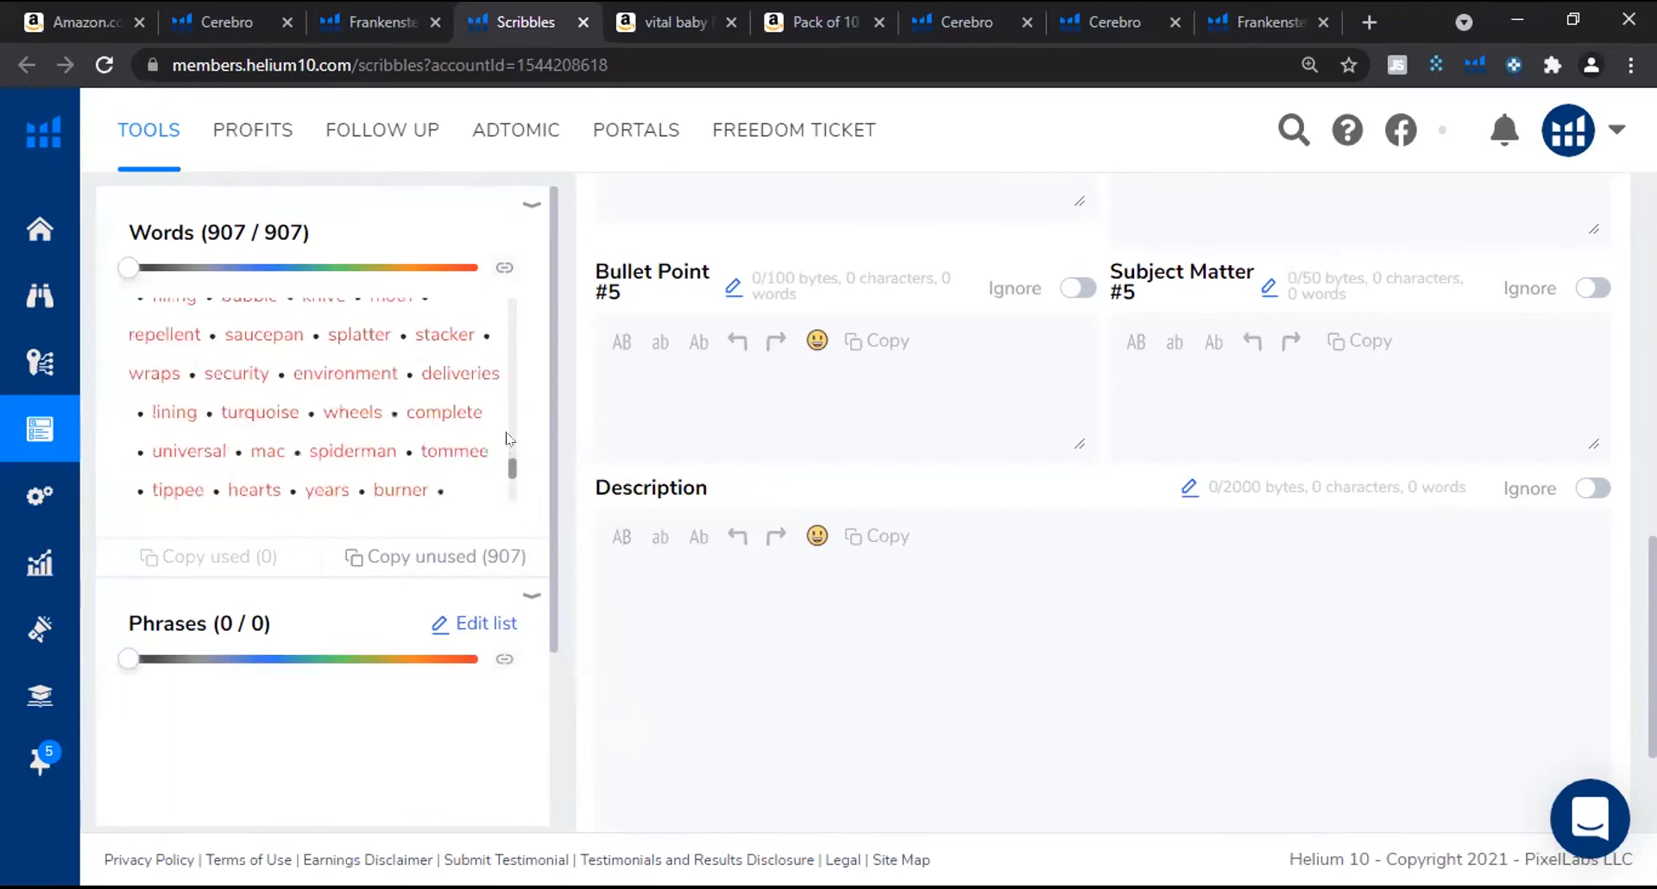
{"action": "scroll", "coordinate": [516, 380], "scroll_direction": "up", "scroll_amount": 5}
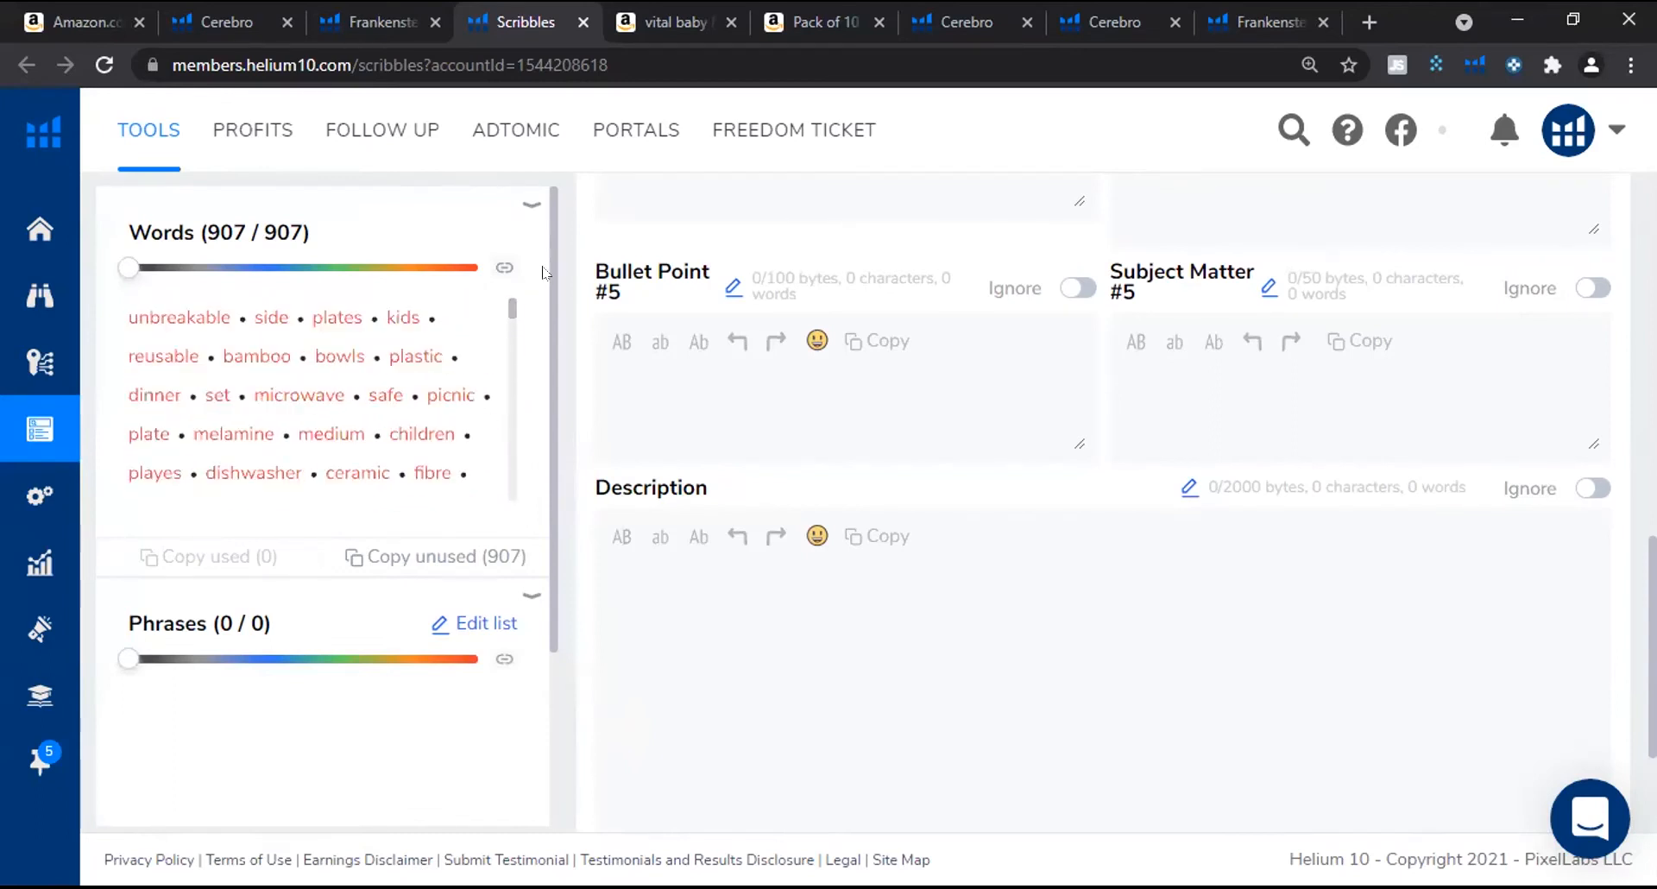
{"action": "scroll", "coordinate": [378, 473], "scroll_direction": "up", "scroll_amount": 10}
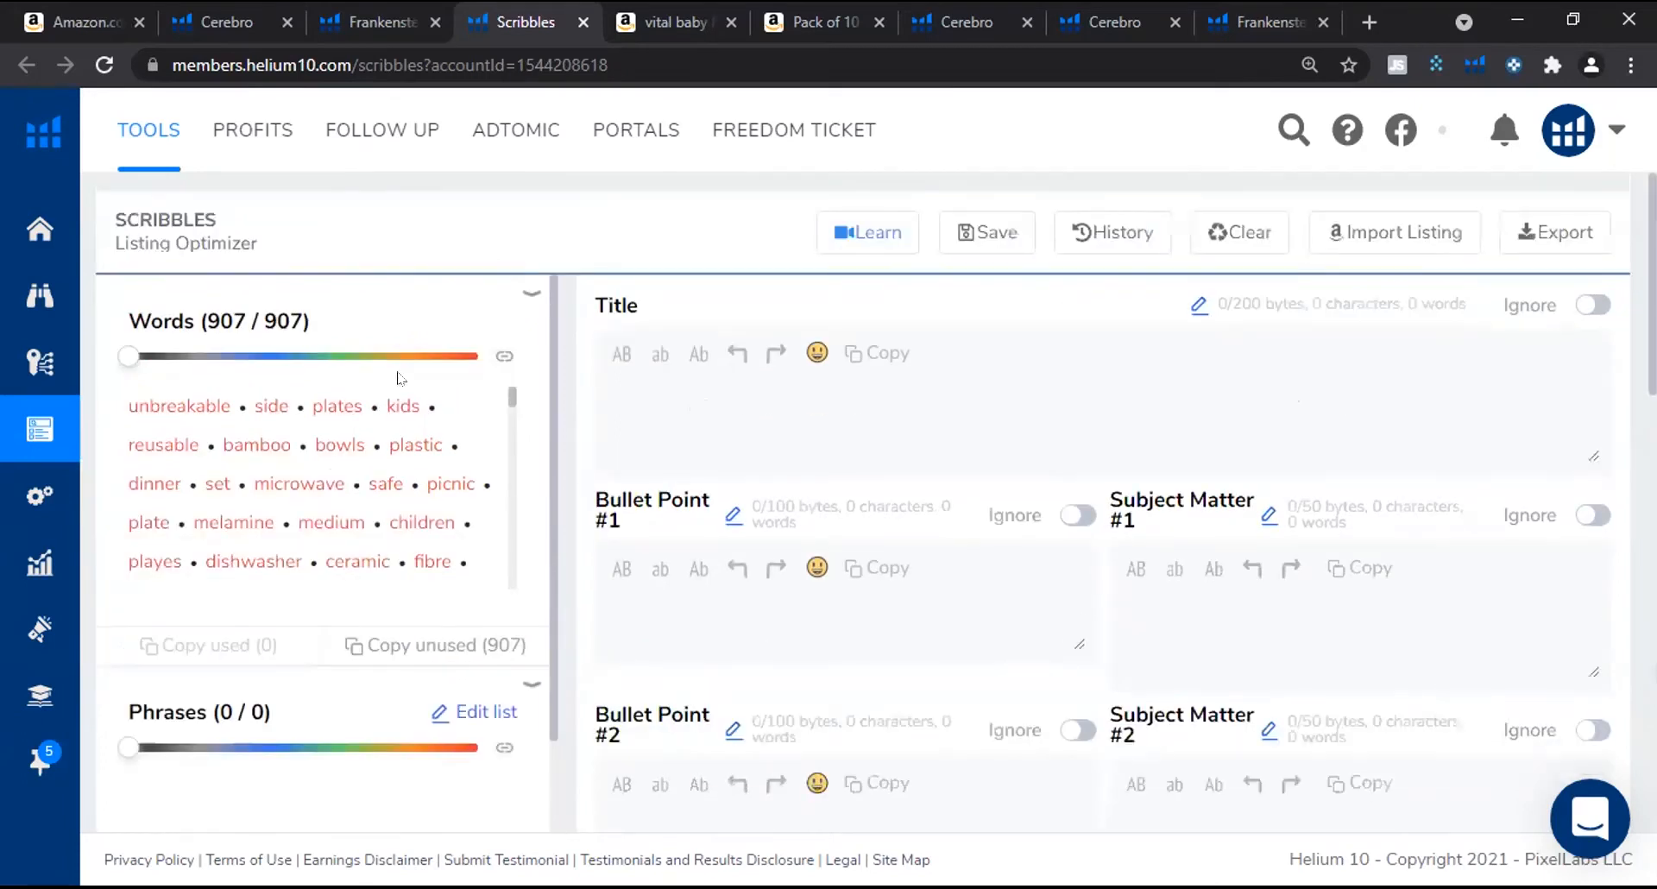
{"action": "left_click_drag", "start_coordinate": [512, 399], "coordinate": [525, 443]}
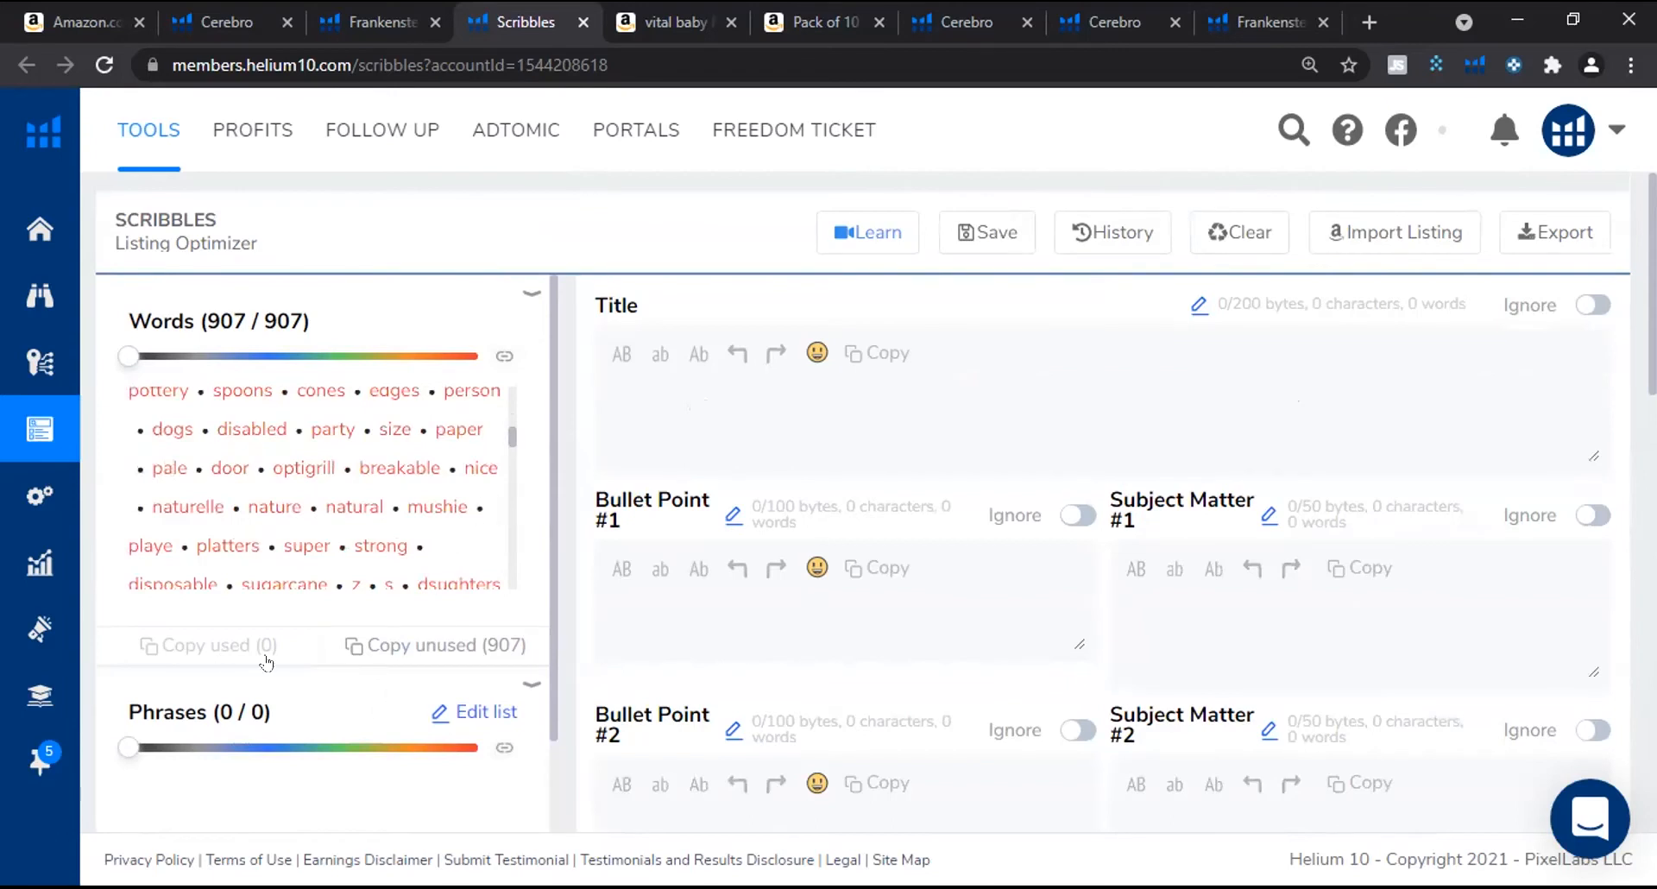
{"action": "scroll", "coordinate": [436, 519], "scroll_direction": "up", "scroll_amount": 3}
{"action": "scroll", "coordinate": [442, 523], "scroll_direction": "up", "scroll_amount": 3}
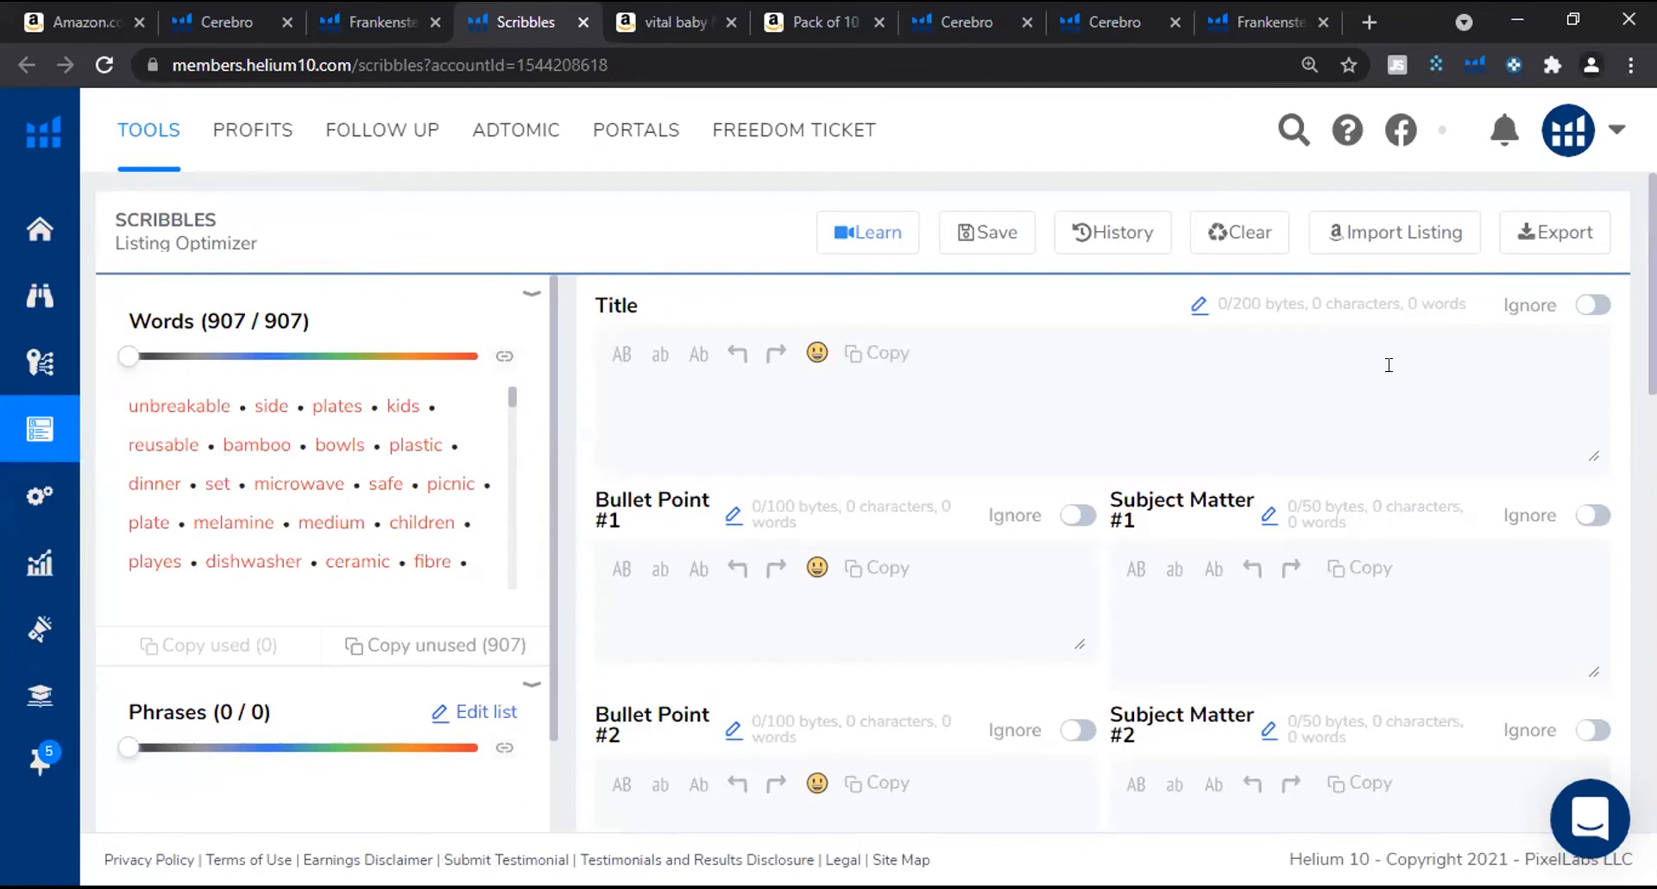
Start the listing title with "unbreakable the sets", accepting the suggested keywords "unbreakable" and "sets".
{"action": "left_click", "coordinate": [1063, 381]}
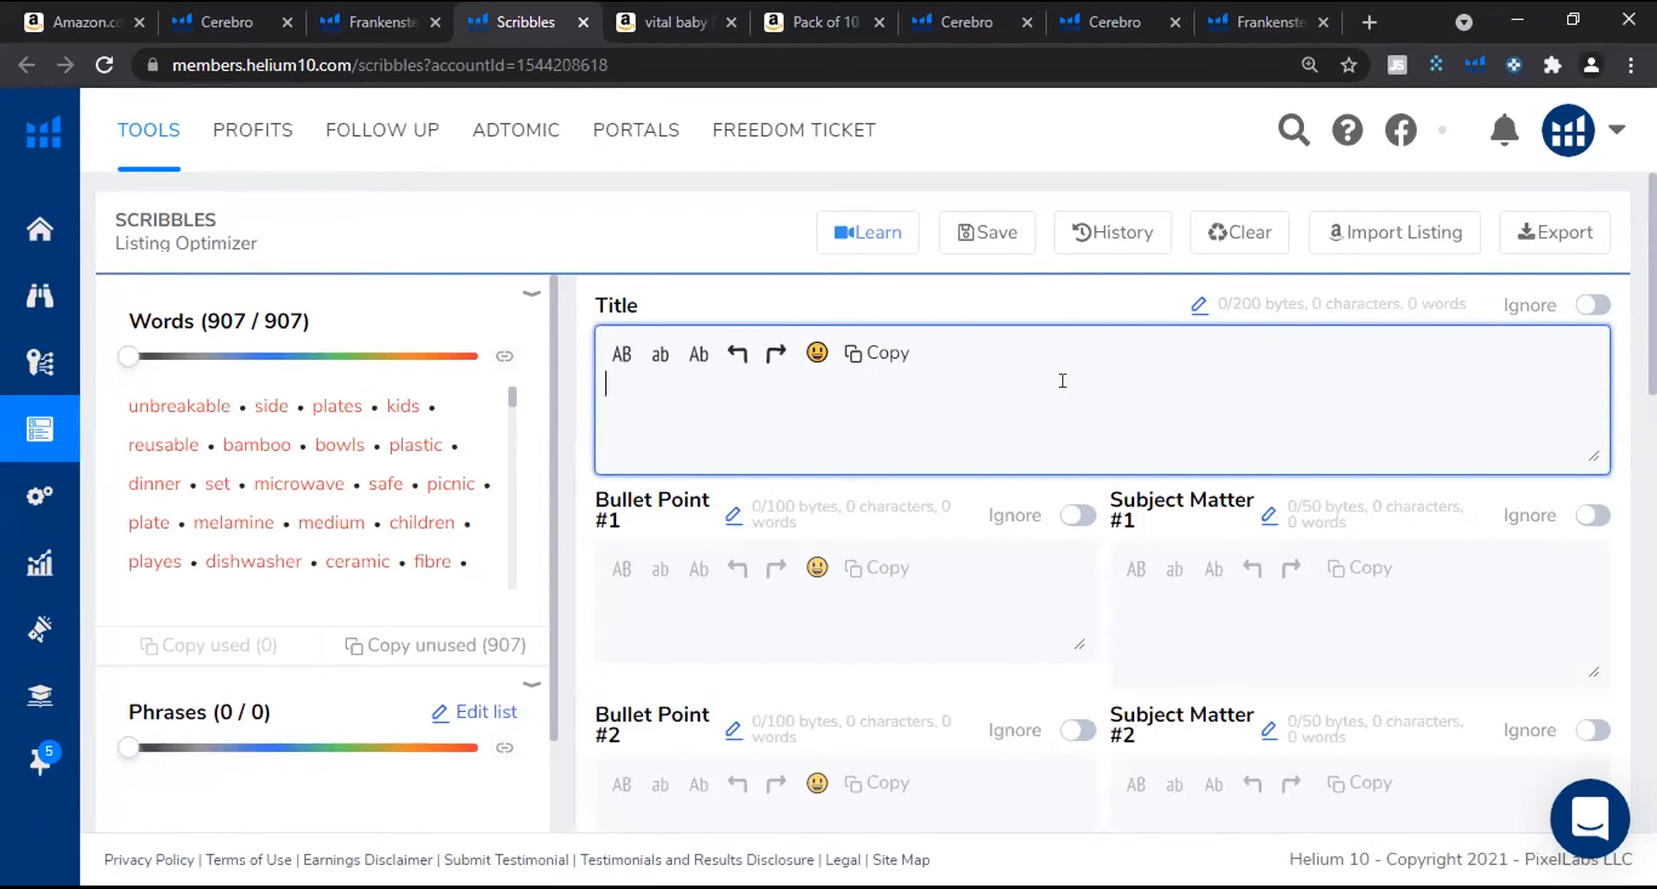
{"action": "type", "text": "unbrea"}
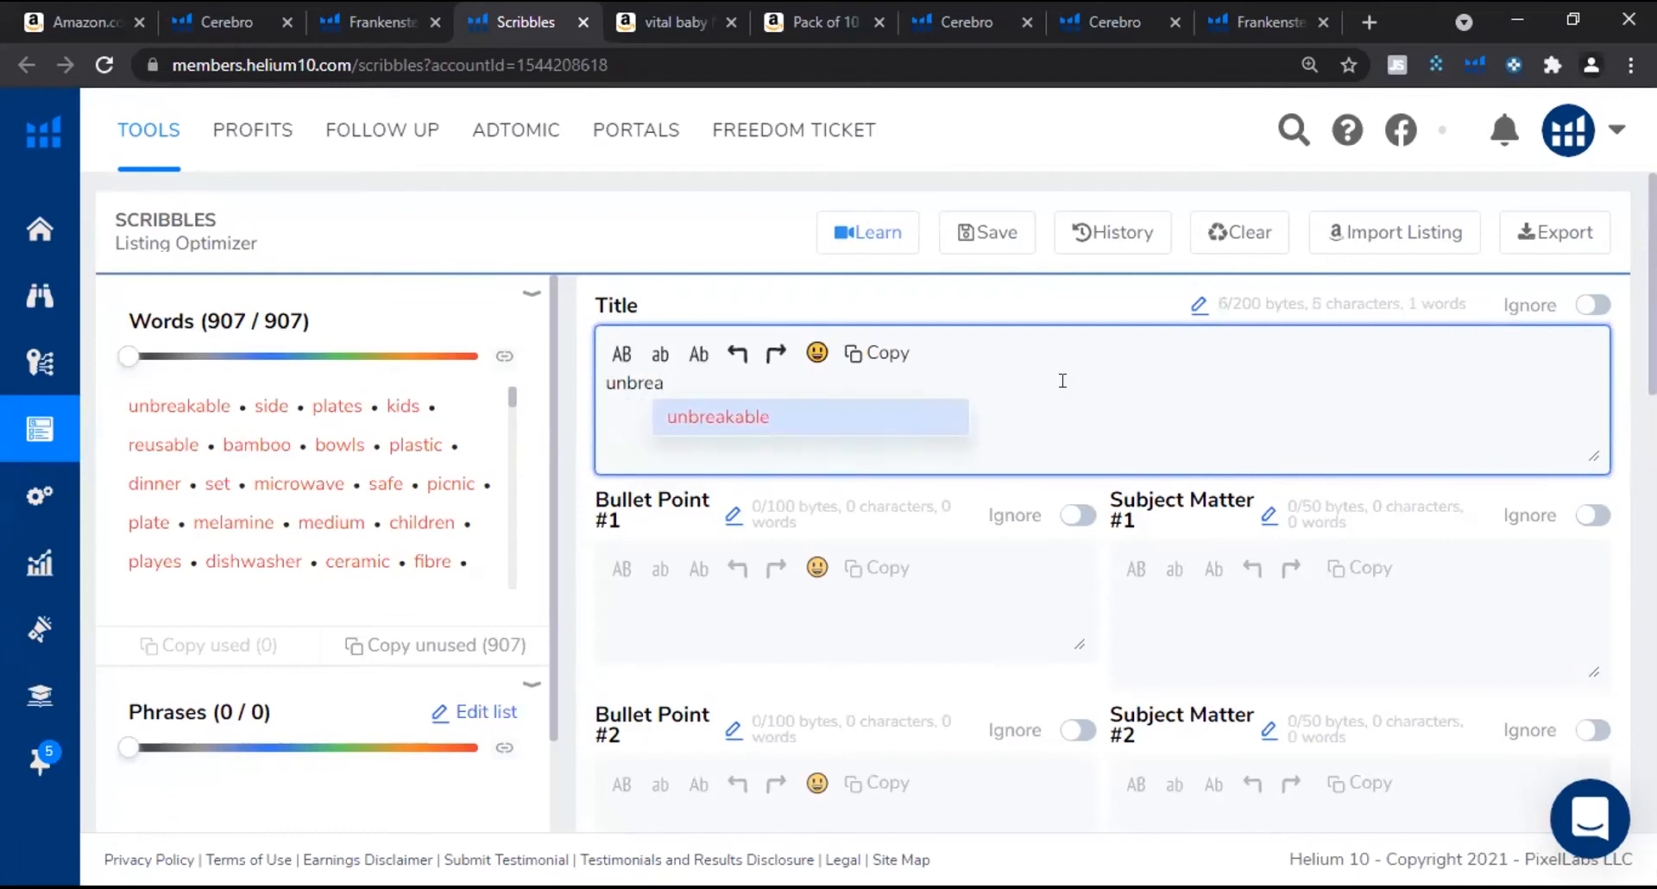
{"action": "left_click", "coordinate": [828, 407]}
{"action": "type", "text": "the"}
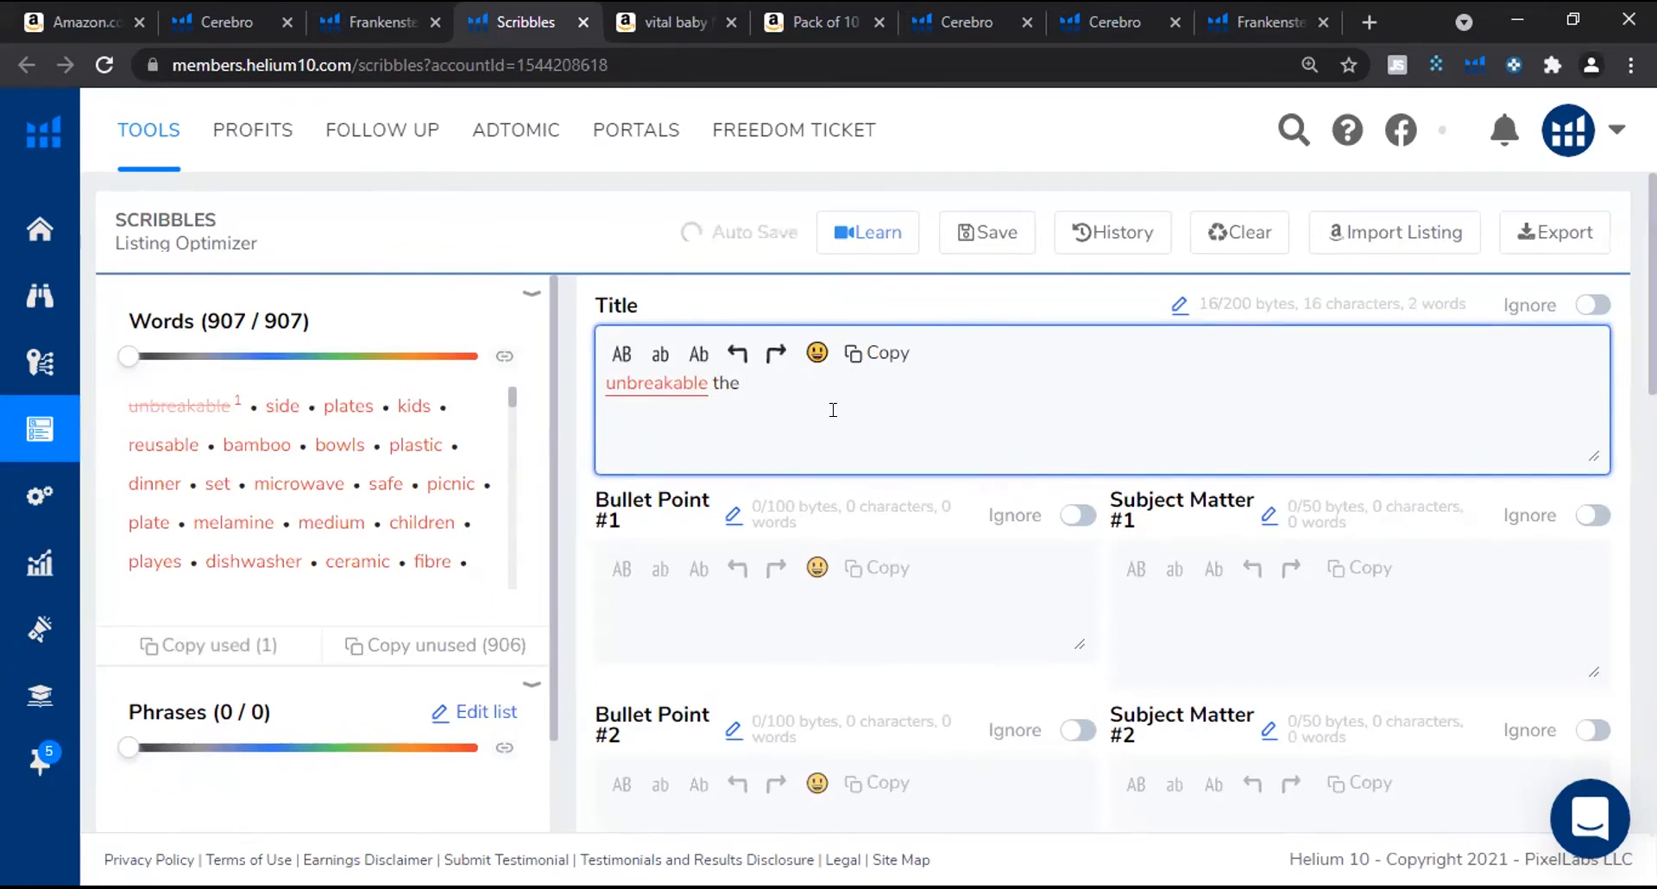
{"action": "type", "text": "set"}
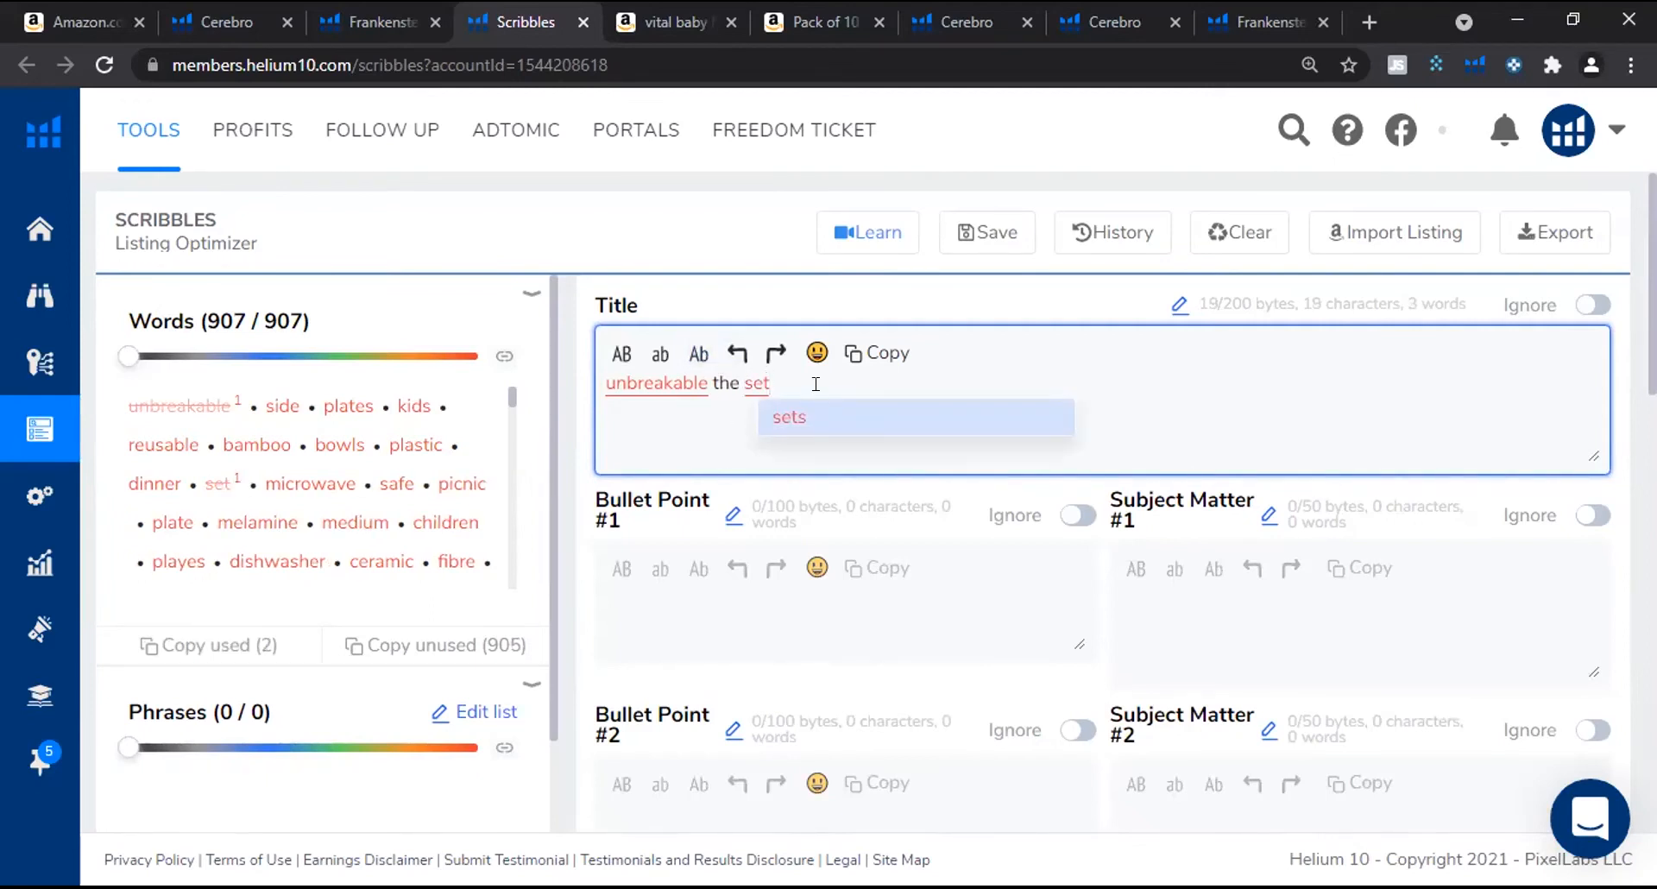
{"action": "left_click", "coordinate": [832, 416]}
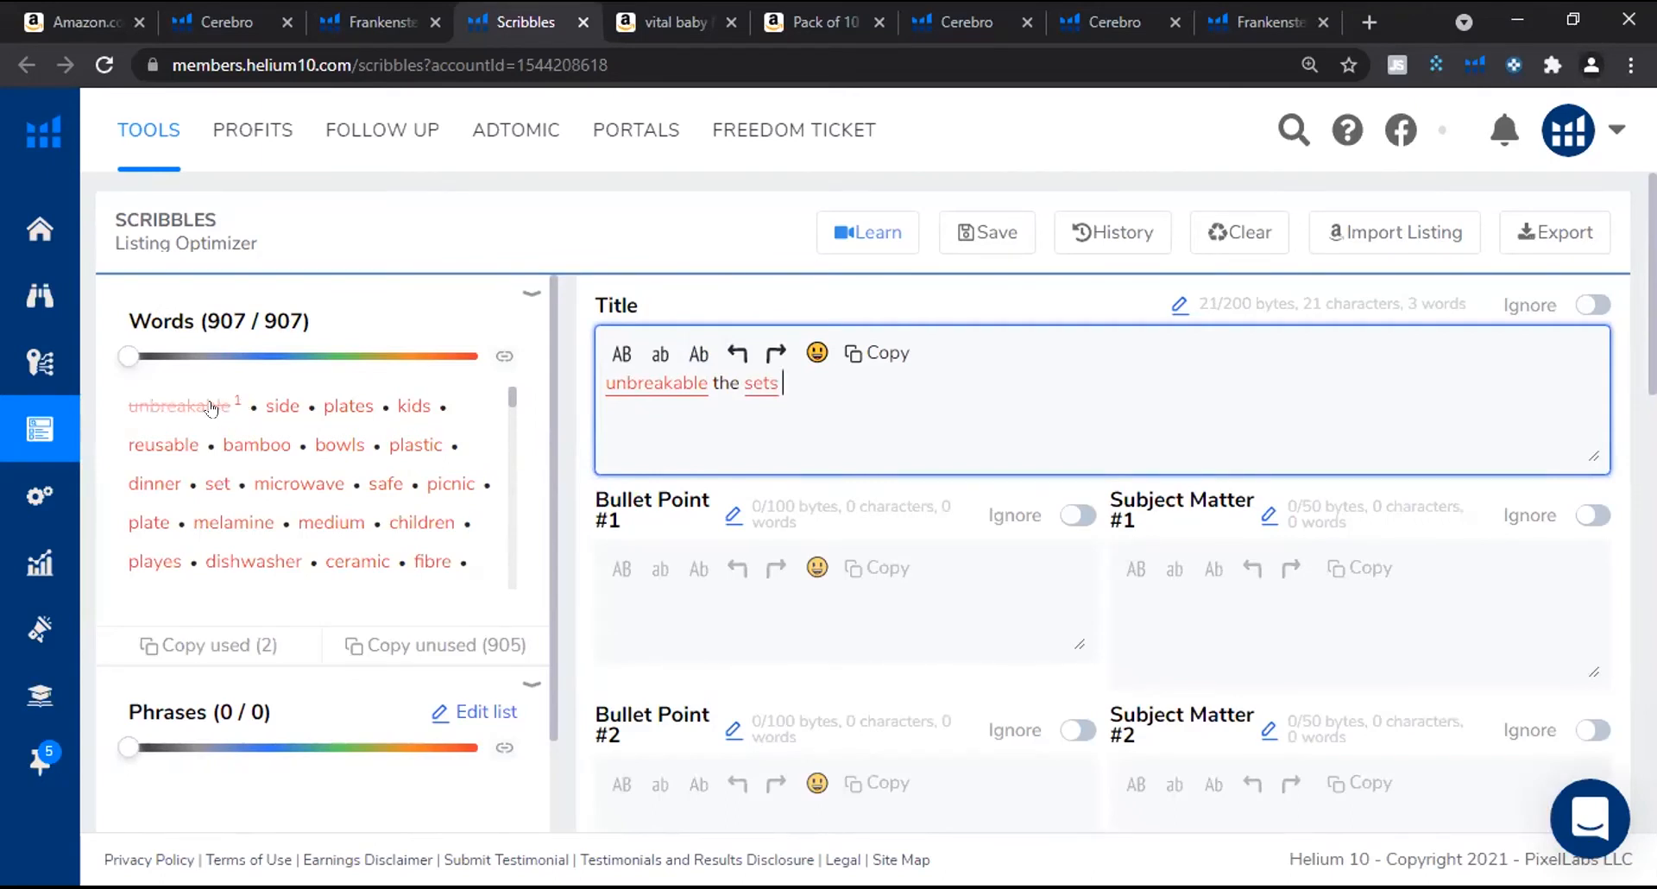
Check the keyword list for further words and extend the title with "plates plates".
{"action": "scroll", "coordinate": [425, 475], "scroll_direction": "down", "scroll_amount": 5}
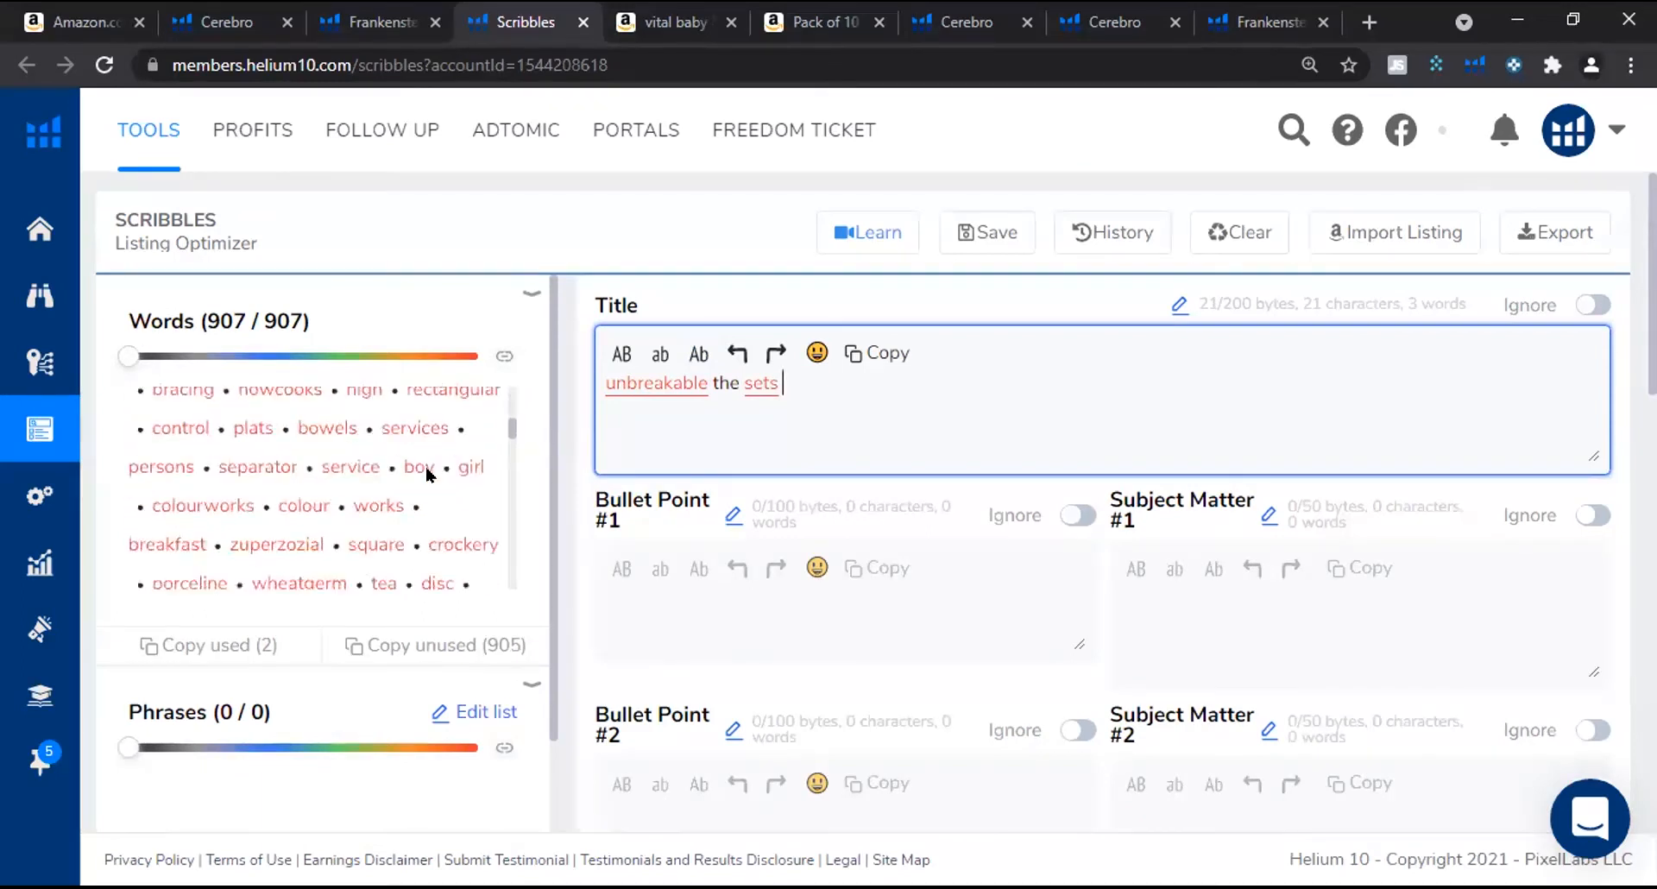
{"action": "scroll", "coordinate": [425, 475], "scroll_direction": "up", "scroll_amount": 10}
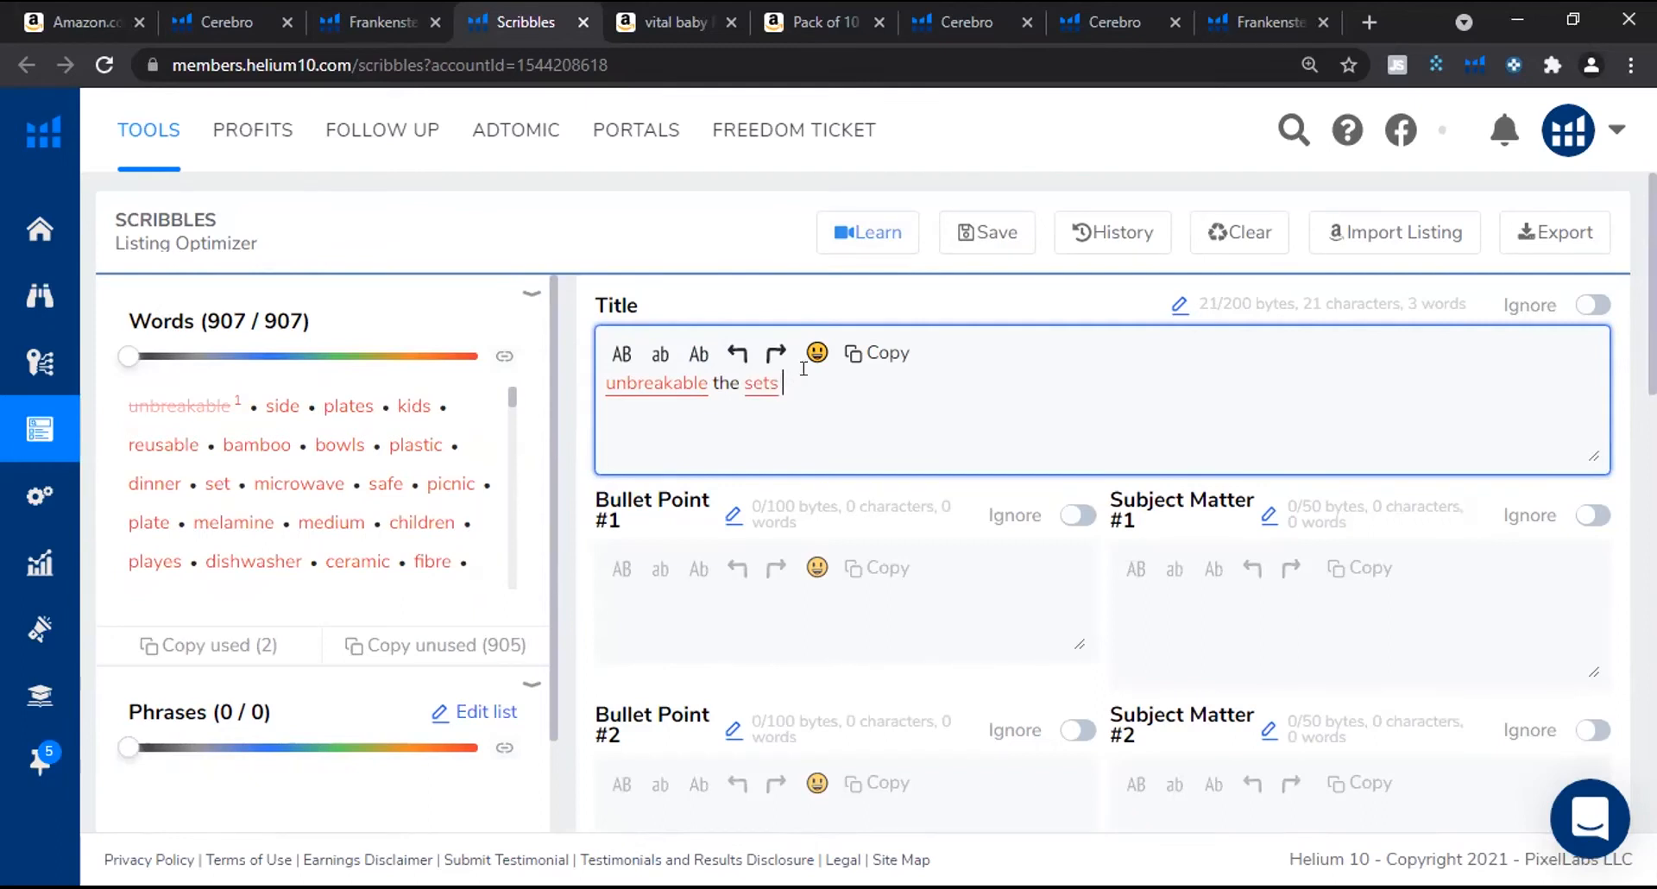
{"action": "type", "text": "plates pl"}
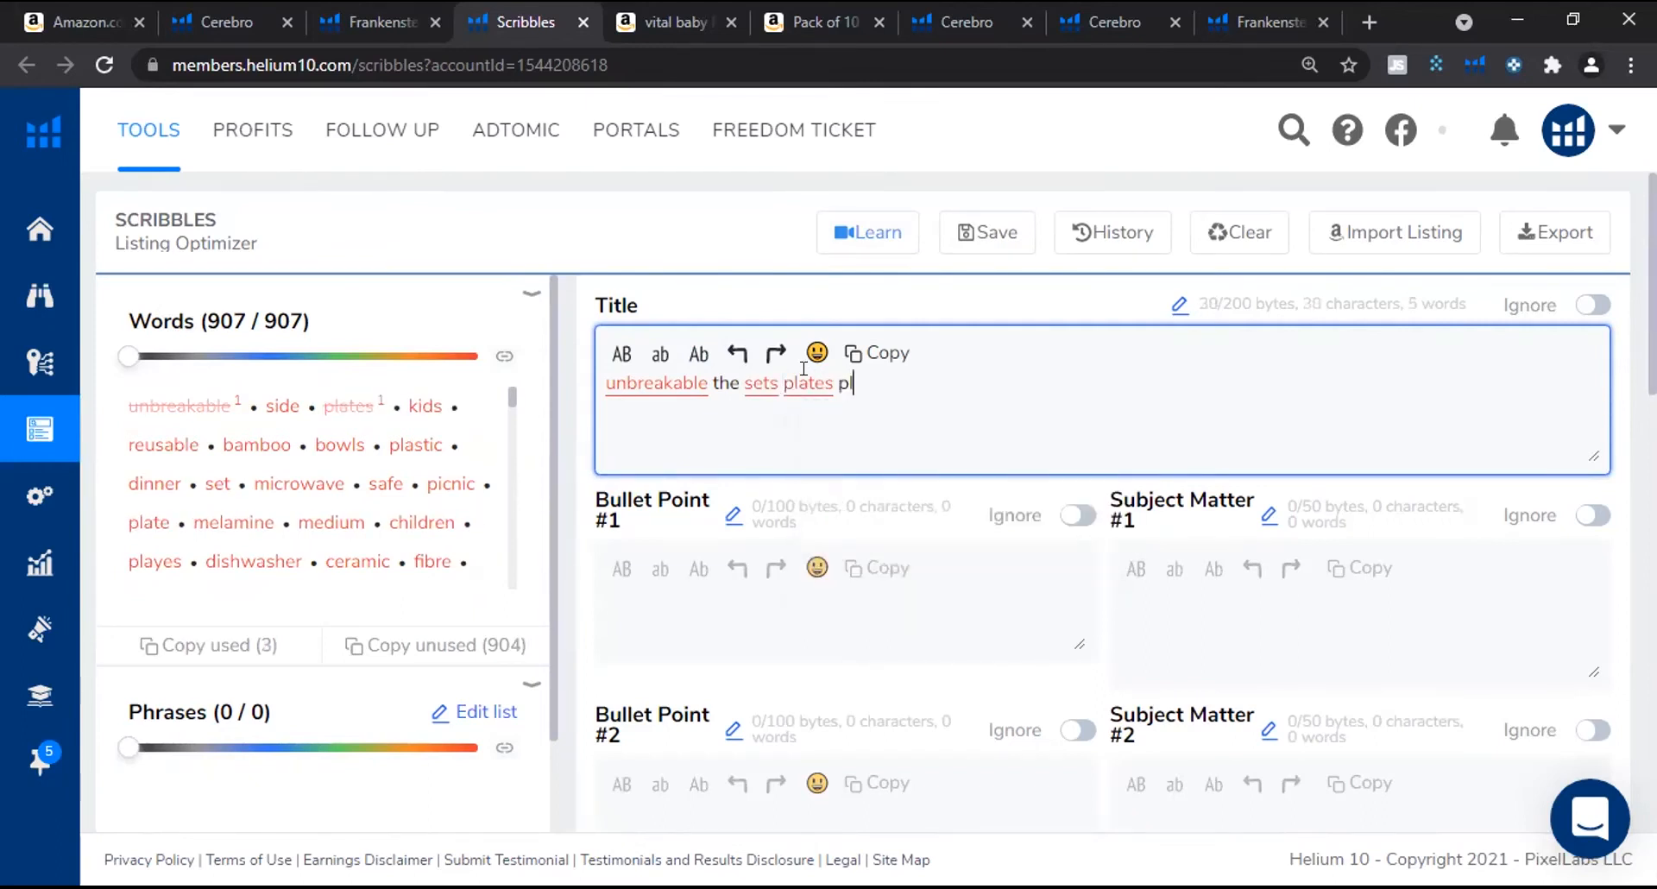
{"action": "type", "text": "ates"}
Examine the listing form's bullet point, subject matter, description and search terms fields and their size limits.
{"action": "scroll", "coordinate": [858, 552], "scroll_direction": "down", "scroll_amount": 4}
{"action": "scroll", "coordinate": [788, 507], "scroll_direction": "up", "scroll_amount": 1}
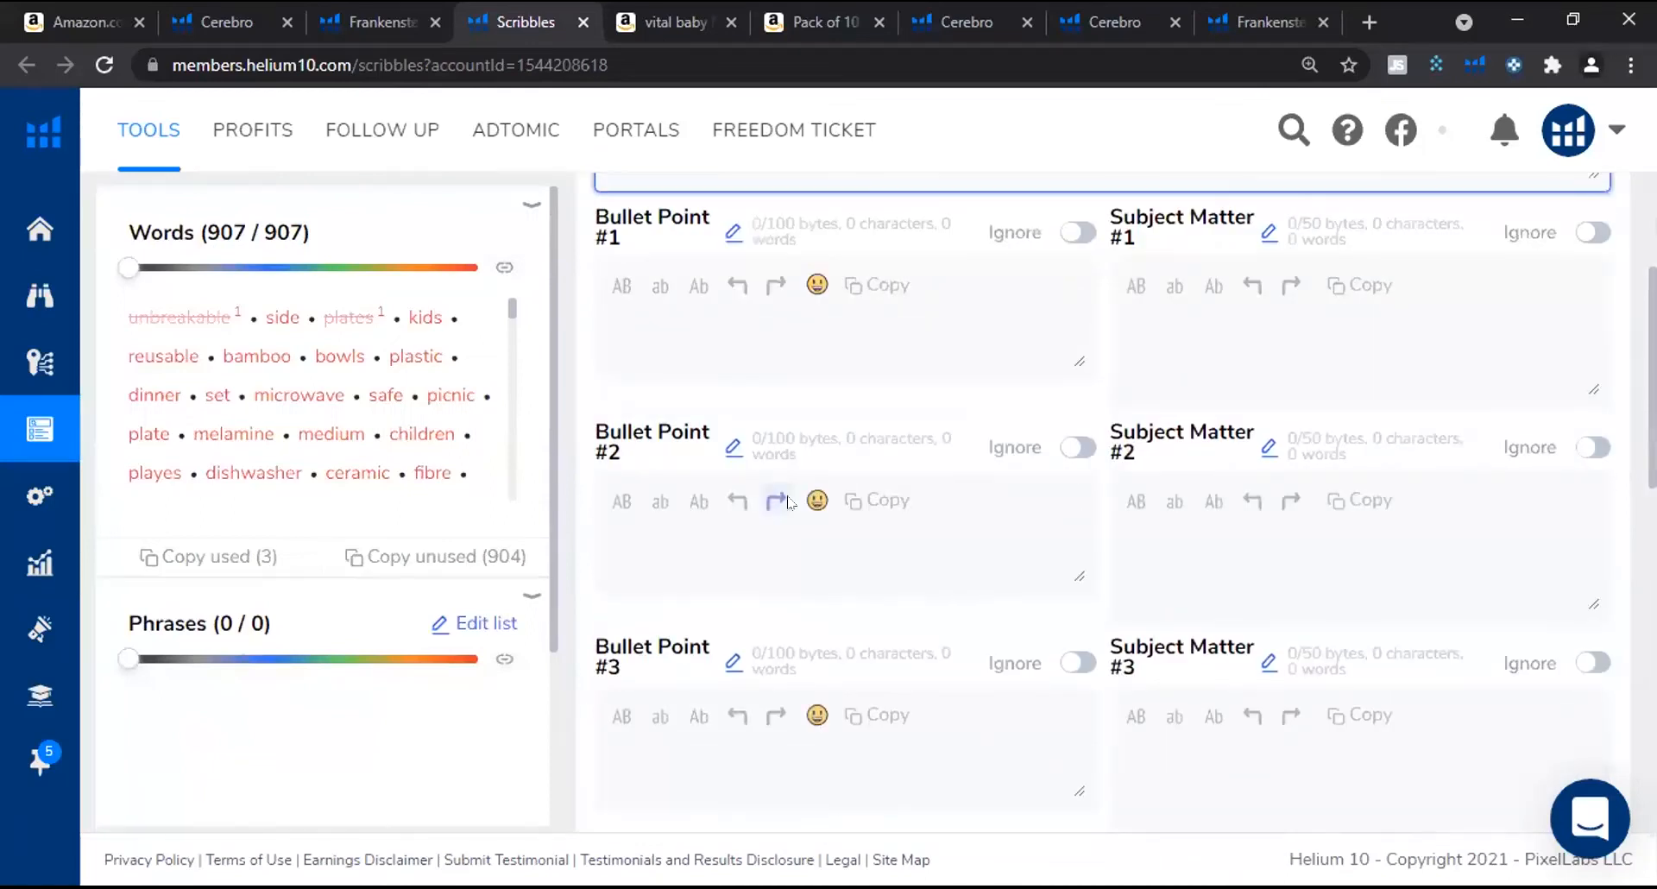
{"action": "scroll", "coordinate": [788, 510], "scroll_direction": "down", "scroll_amount": 8}
{"action": "scroll", "coordinate": [798, 512], "scroll_direction": "down", "scroll_amount": 2}
{"action": "left_click", "coordinate": [796, 503]}
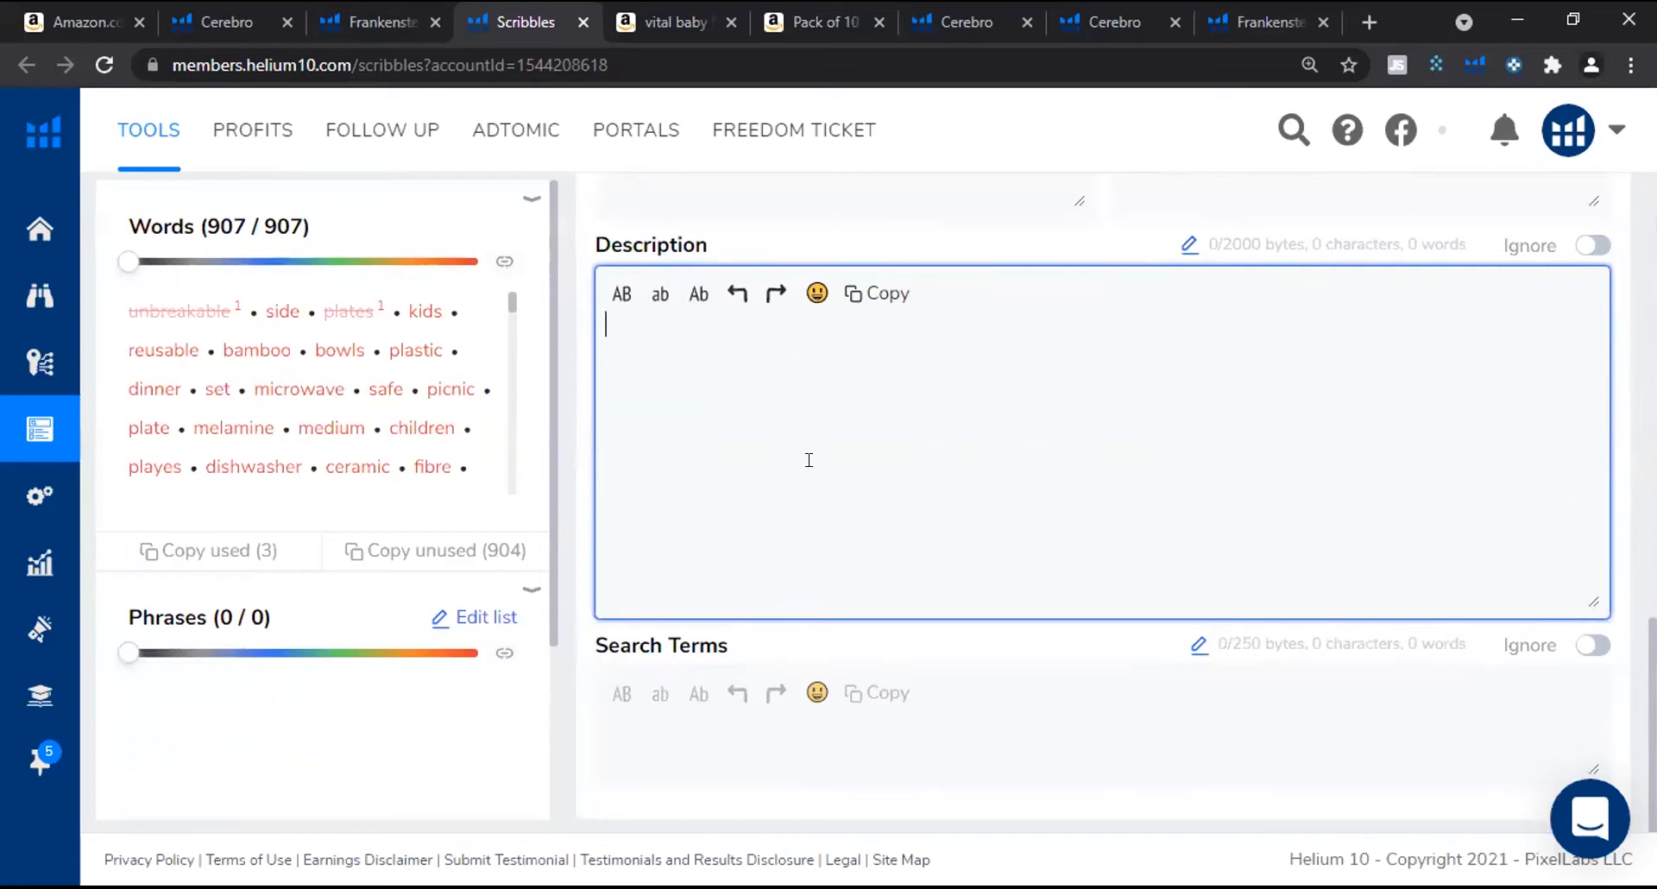
{"action": "left_click", "coordinate": [855, 748]}
{"action": "scroll", "coordinate": [863, 743], "scroll_direction": "up", "scroll_amount": 10}
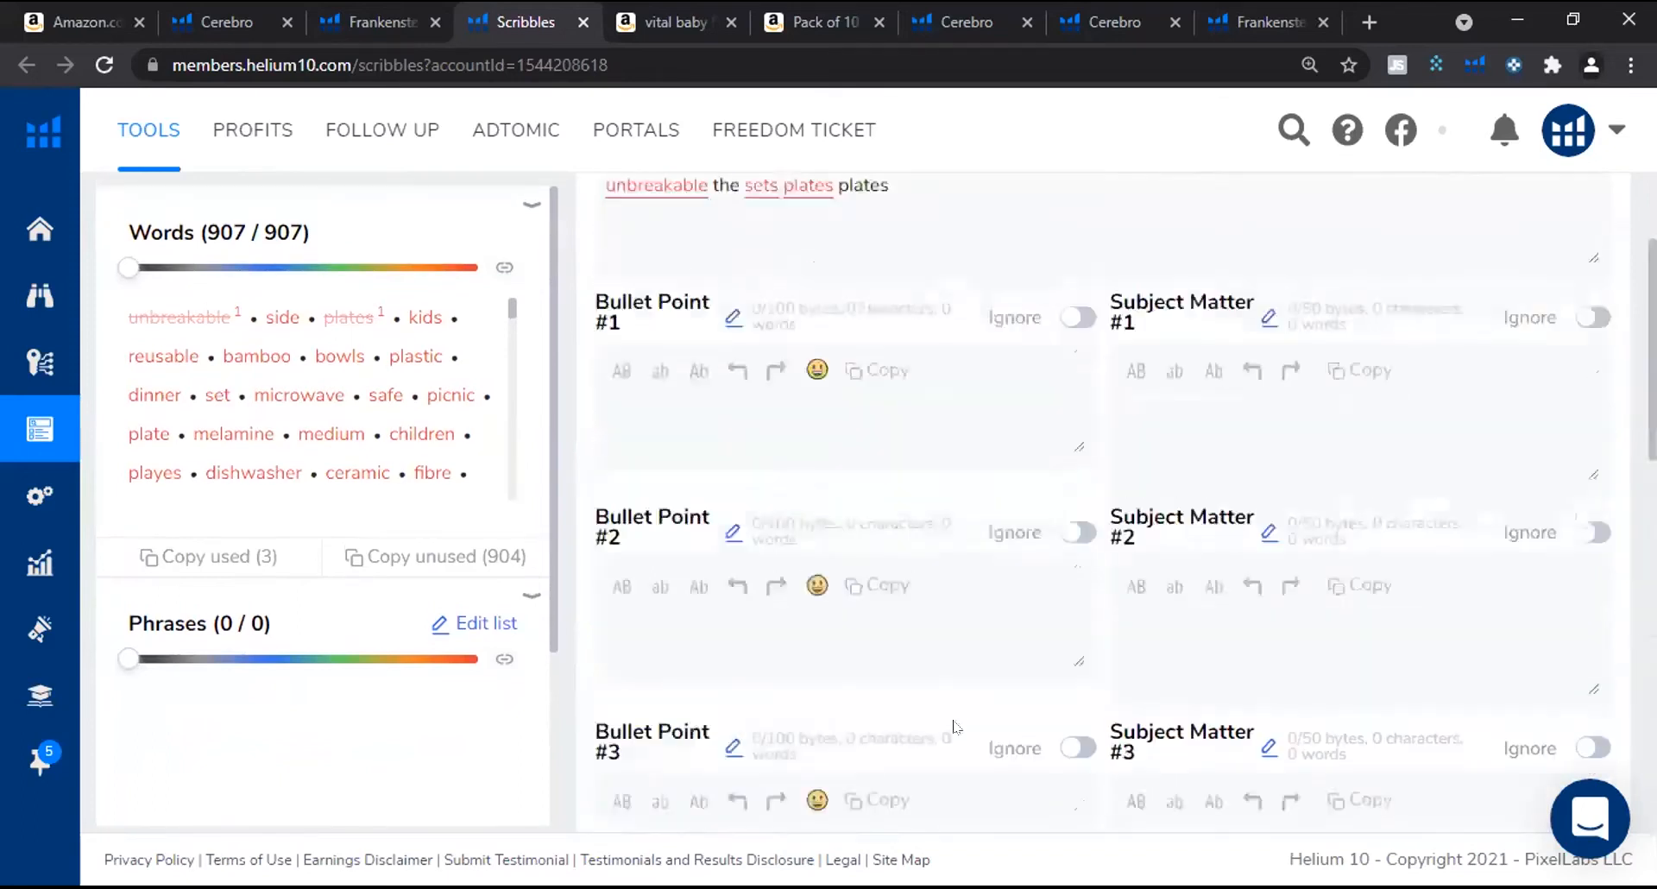
{"action": "left_click", "coordinate": [1354, 637]}
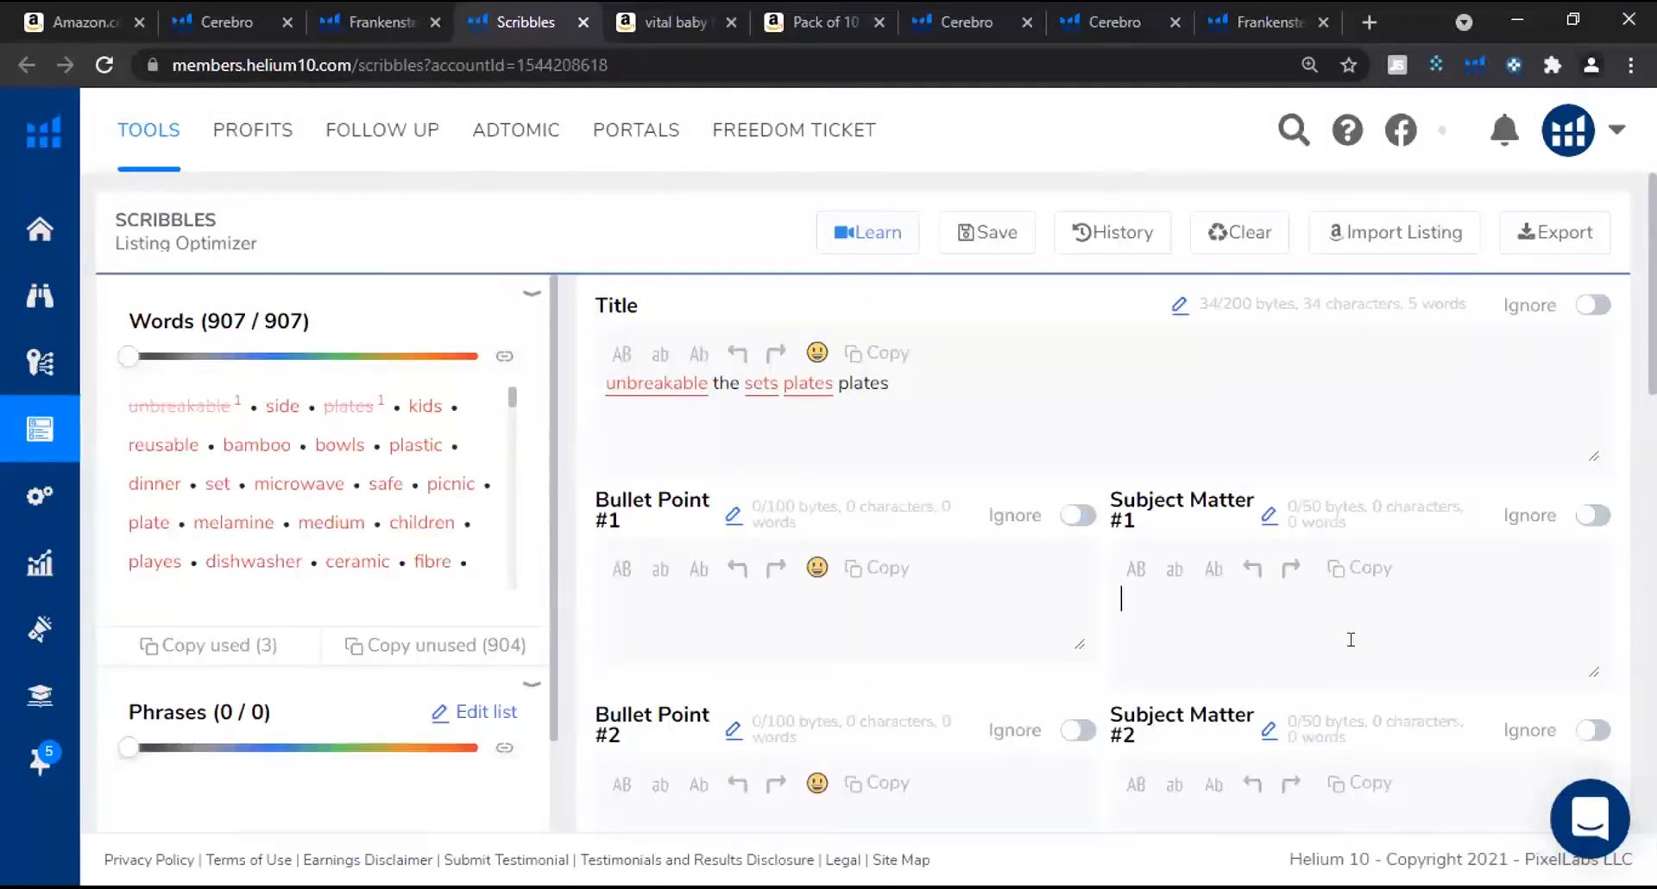
{"action": "scroll", "coordinate": [1200, 673], "scroll_direction": "down", "scroll_amount": 10}
{"action": "scroll", "coordinate": [1208, 596], "scroll_direction": "up", "scroll_amount": 8}
{"action": "scroll", "coordinate": [1169, 639], "scroll_direction": "down", "scroll_amount": 5}
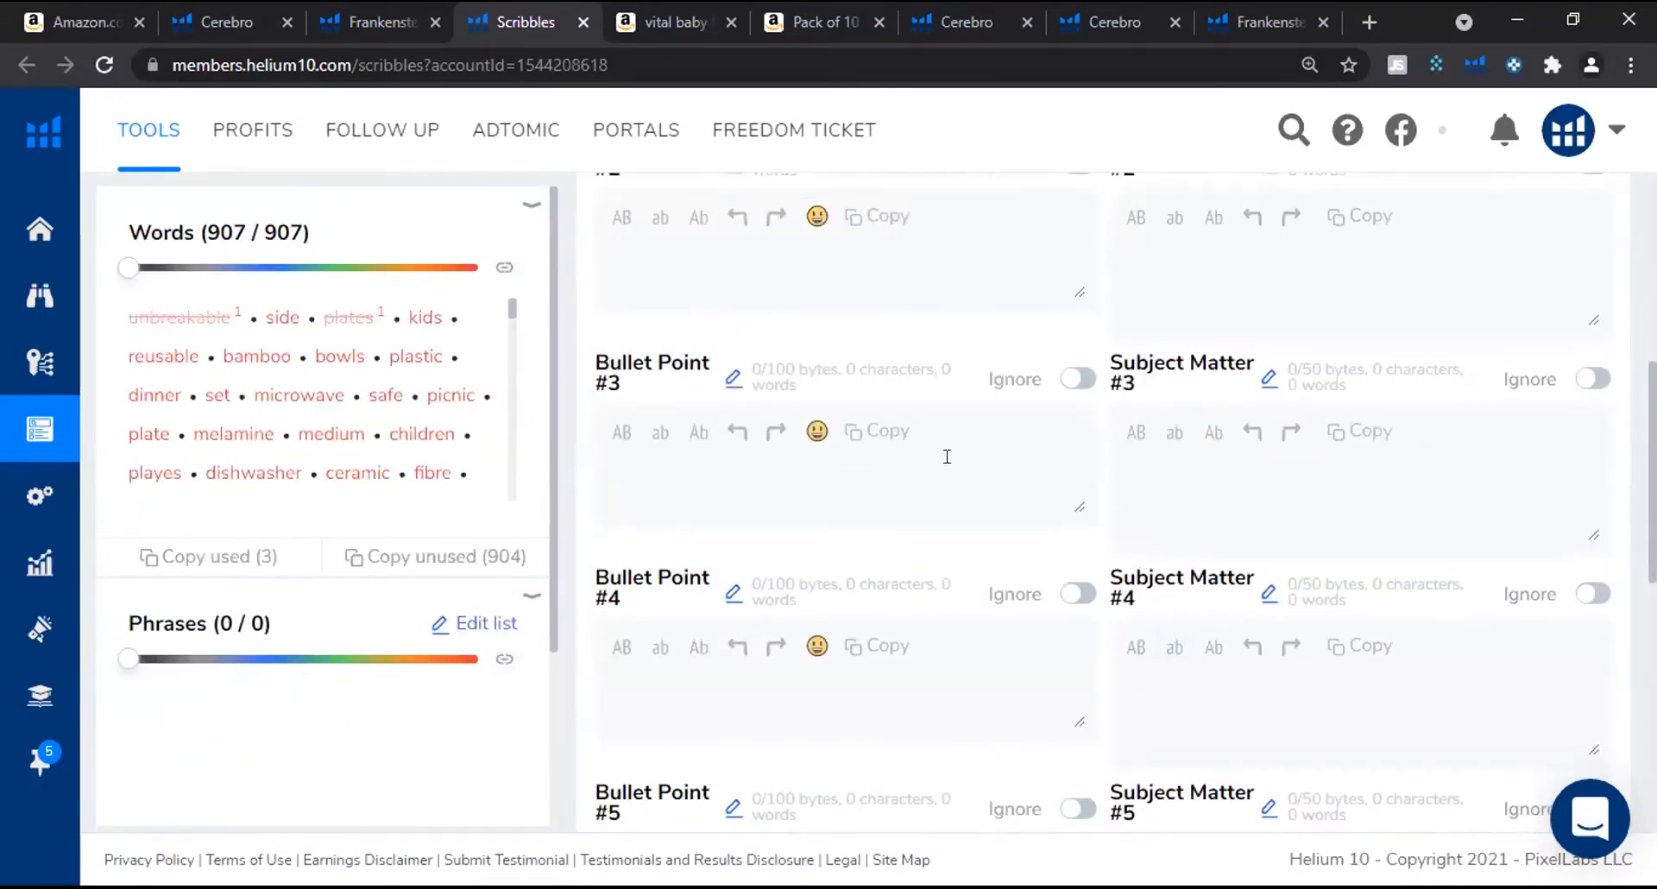
{"action": "scroll", "coordinate": [948, 462], "scroll_direction": "up", "scroll_amount": 6}
{"action": "left_click", "coordinate": [920, 421]}
{"action": "scroll", "coordinate": [923, 461], "scroll_direction": "down", "scroll_amount": 6}
{"action": "scroll", "coordinate": [924, 462], "scroll_direction": "down", "scroll_amount": 5}
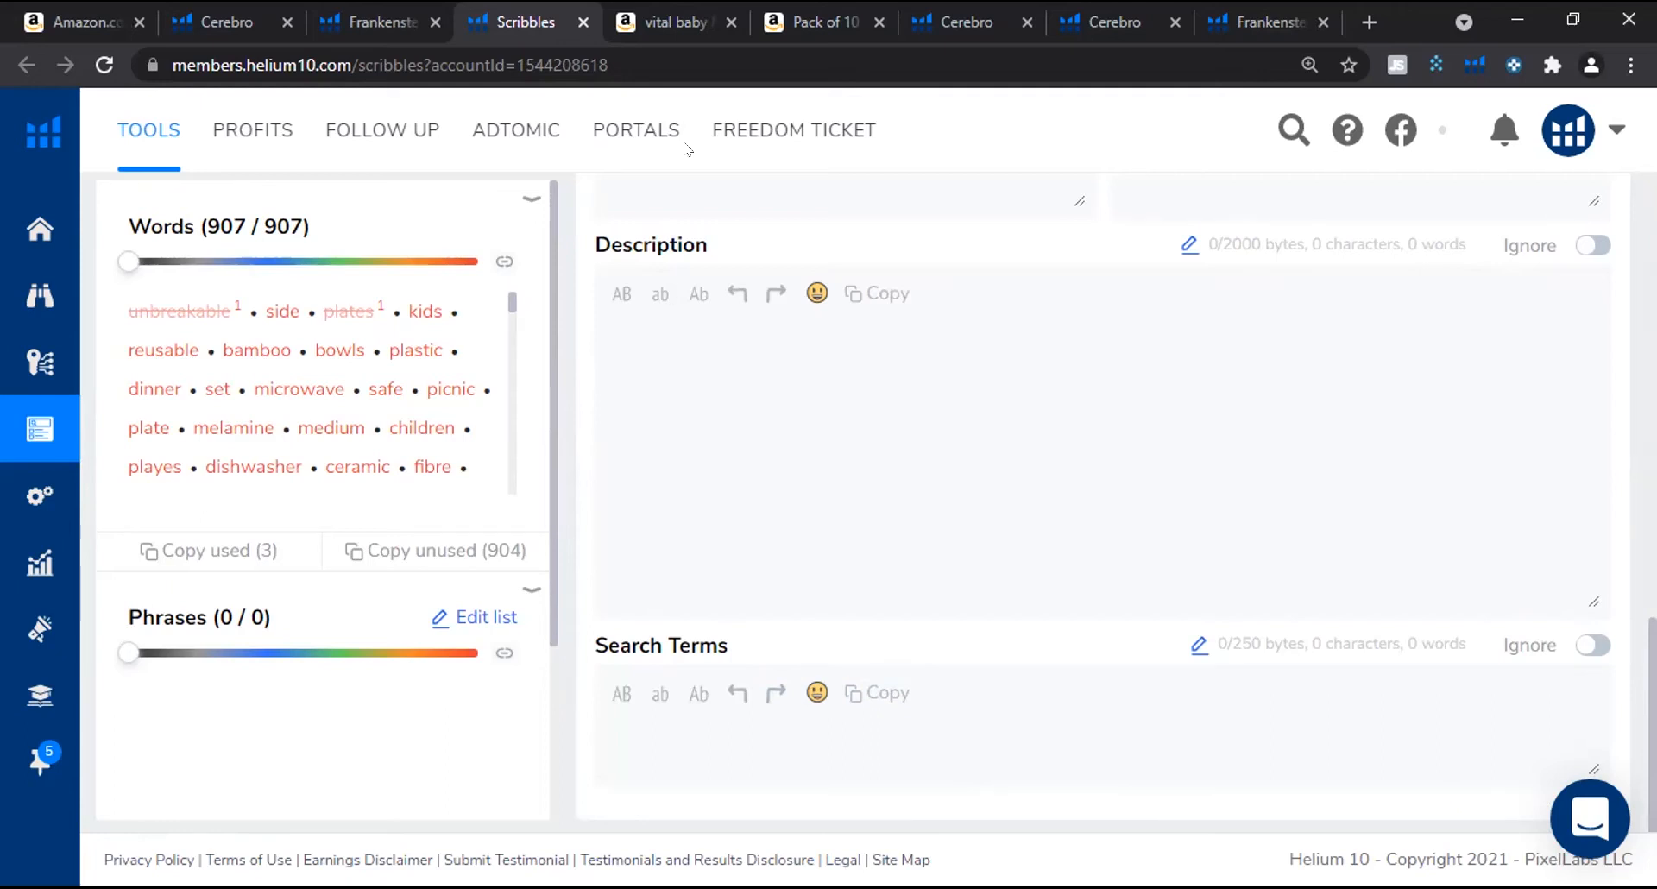
{"action": "scroll", "coordinate": [436, 371], "scroll_direction": "down", "scroll_amount": 3}
{"action": "scroll", "coordinate": [336, 274], "scroll_direction": "up", "scroll_amount": 3}
{"action": "scroll", "coordinate": [337, 275], "scroll_direction": "up", "scroll_amount": 1}
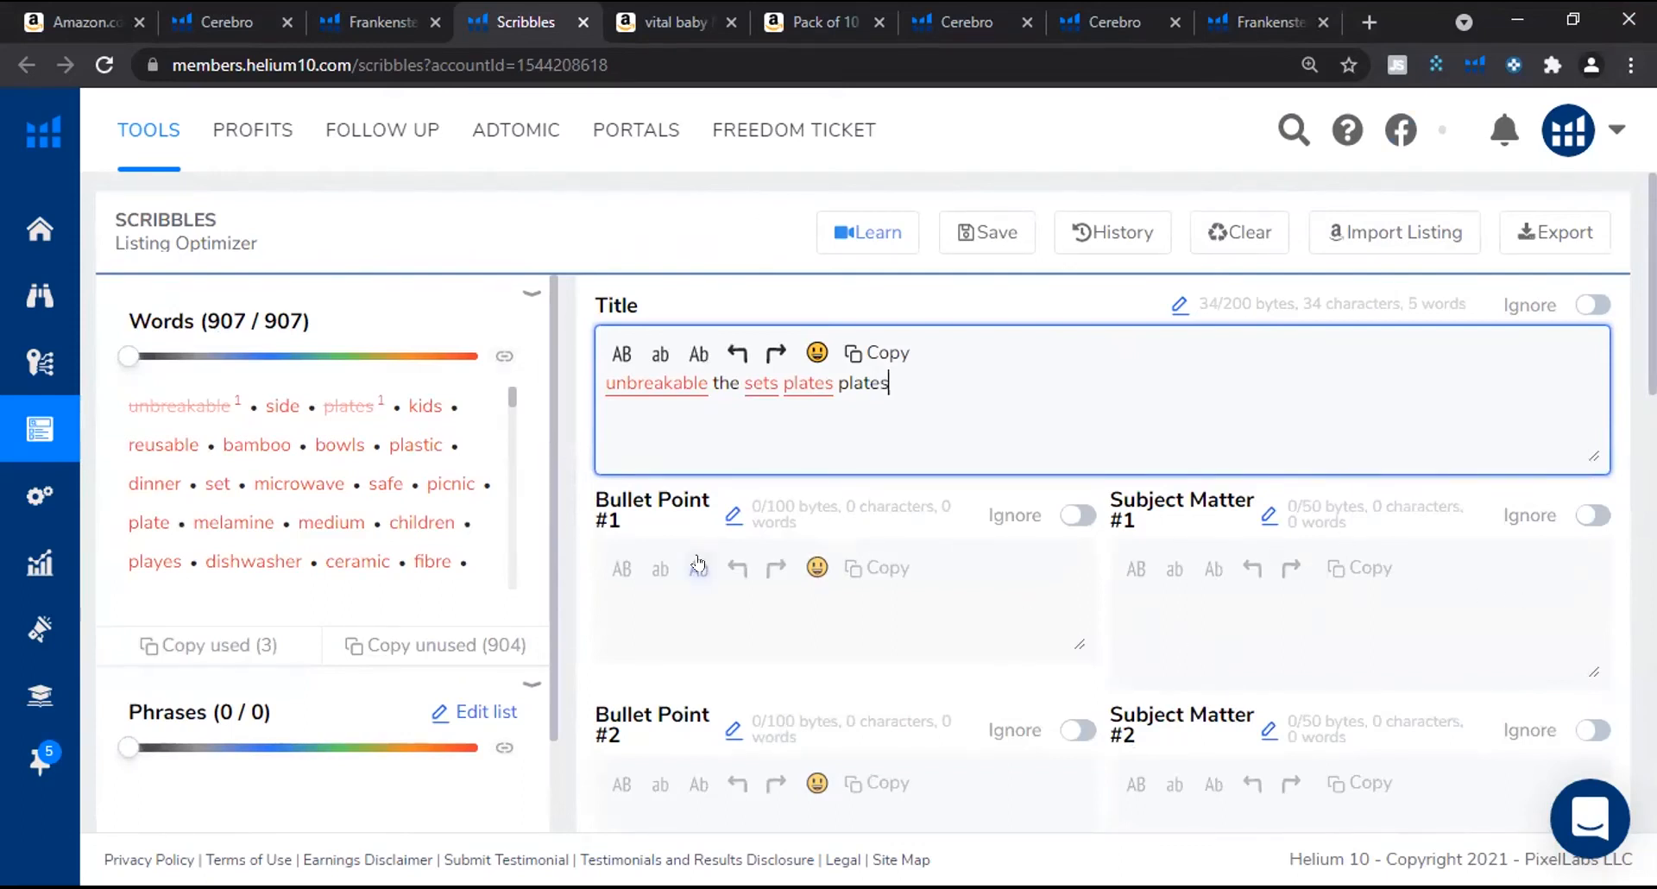
{"action": "scroll", "coordinate": [1032, 564], "scroll_direction": "down", "scroll_amount": 1}
{"action": "scroll", "coordinate": [964, 576], "scroll_direction": "up", "scroll_amount": 1}
Switch to the vital baby Nourish plates product page and copy the ASIN B07SPHMQH6 from its web address.
{"action": "left_click", "coordinate": [701, 12]}
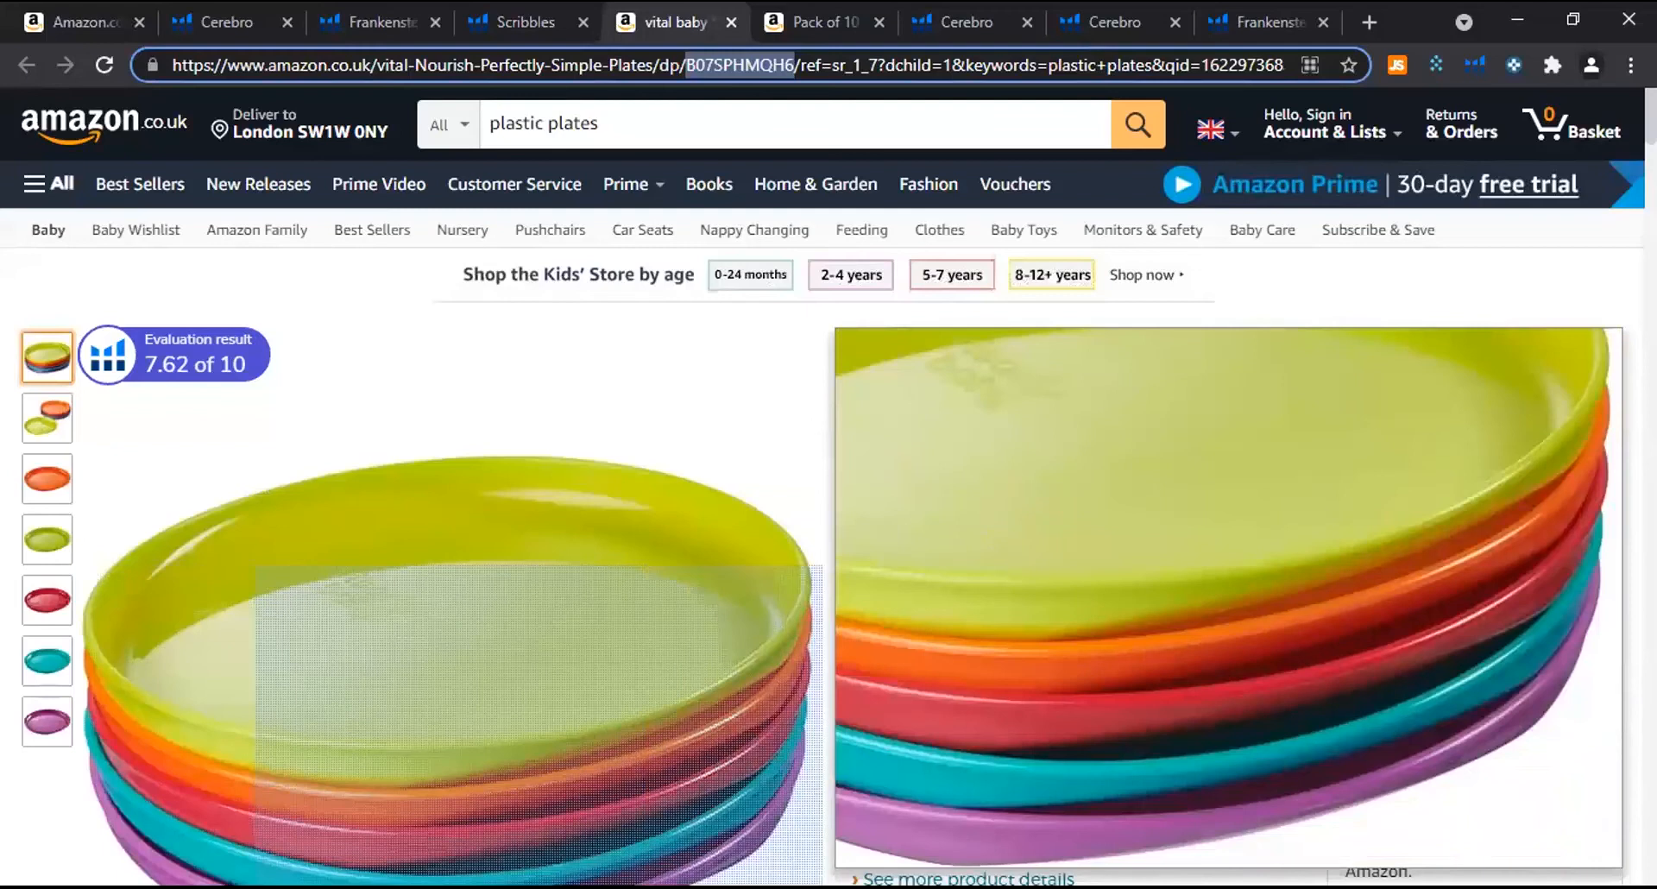
{"action": "key", "text": "alt+Tab"}
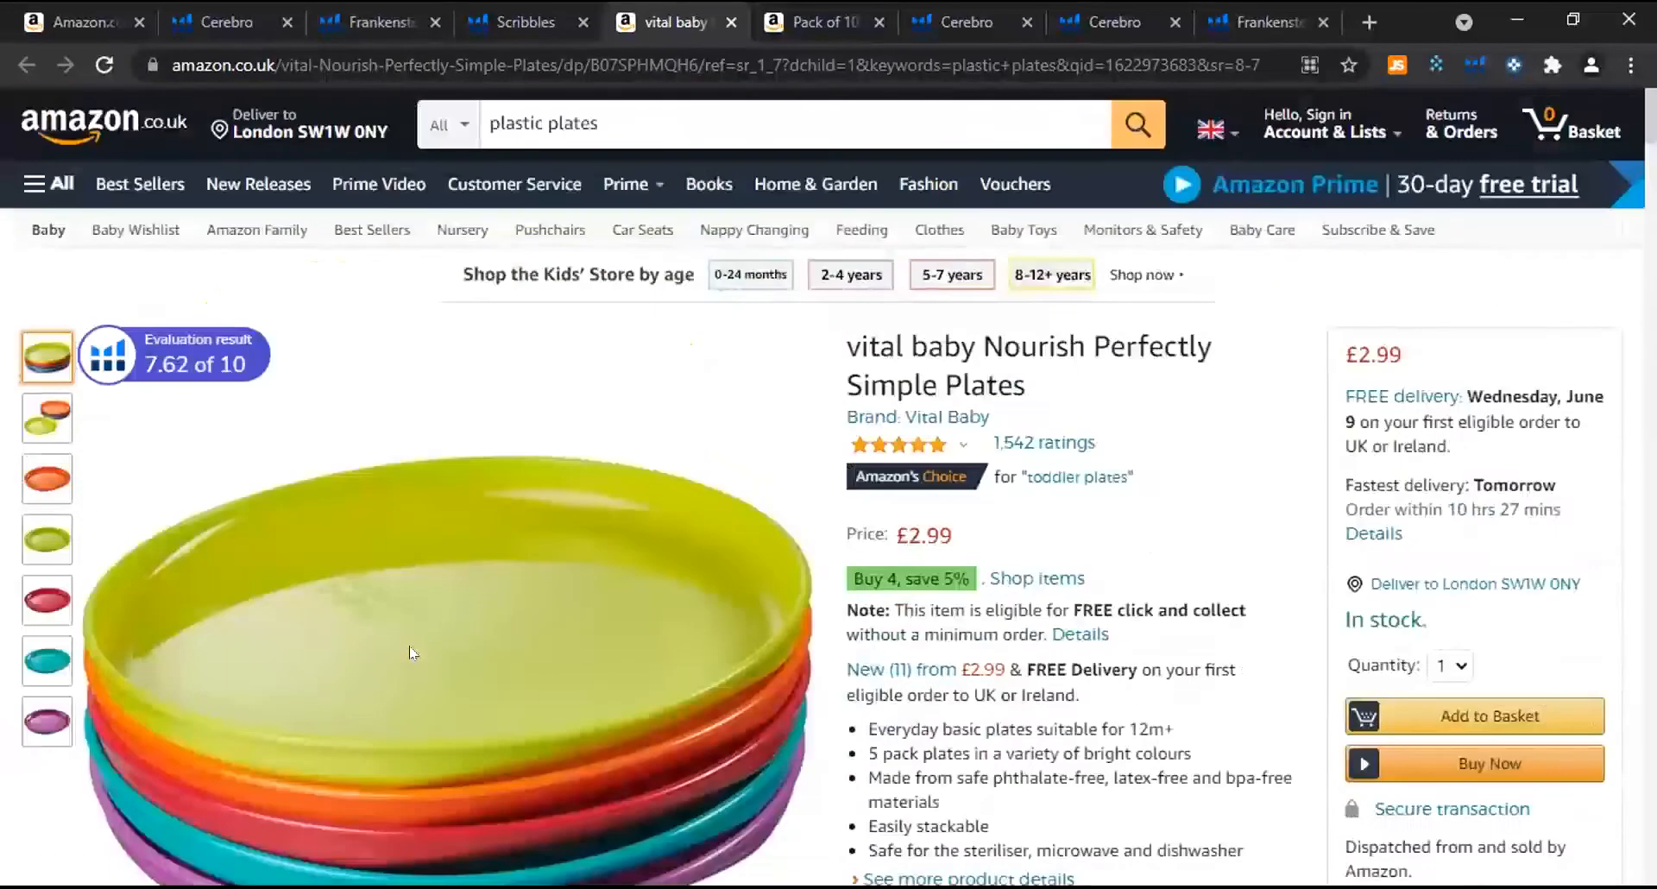
{"action": "mouse_move", "coordinate": [223, 573]}
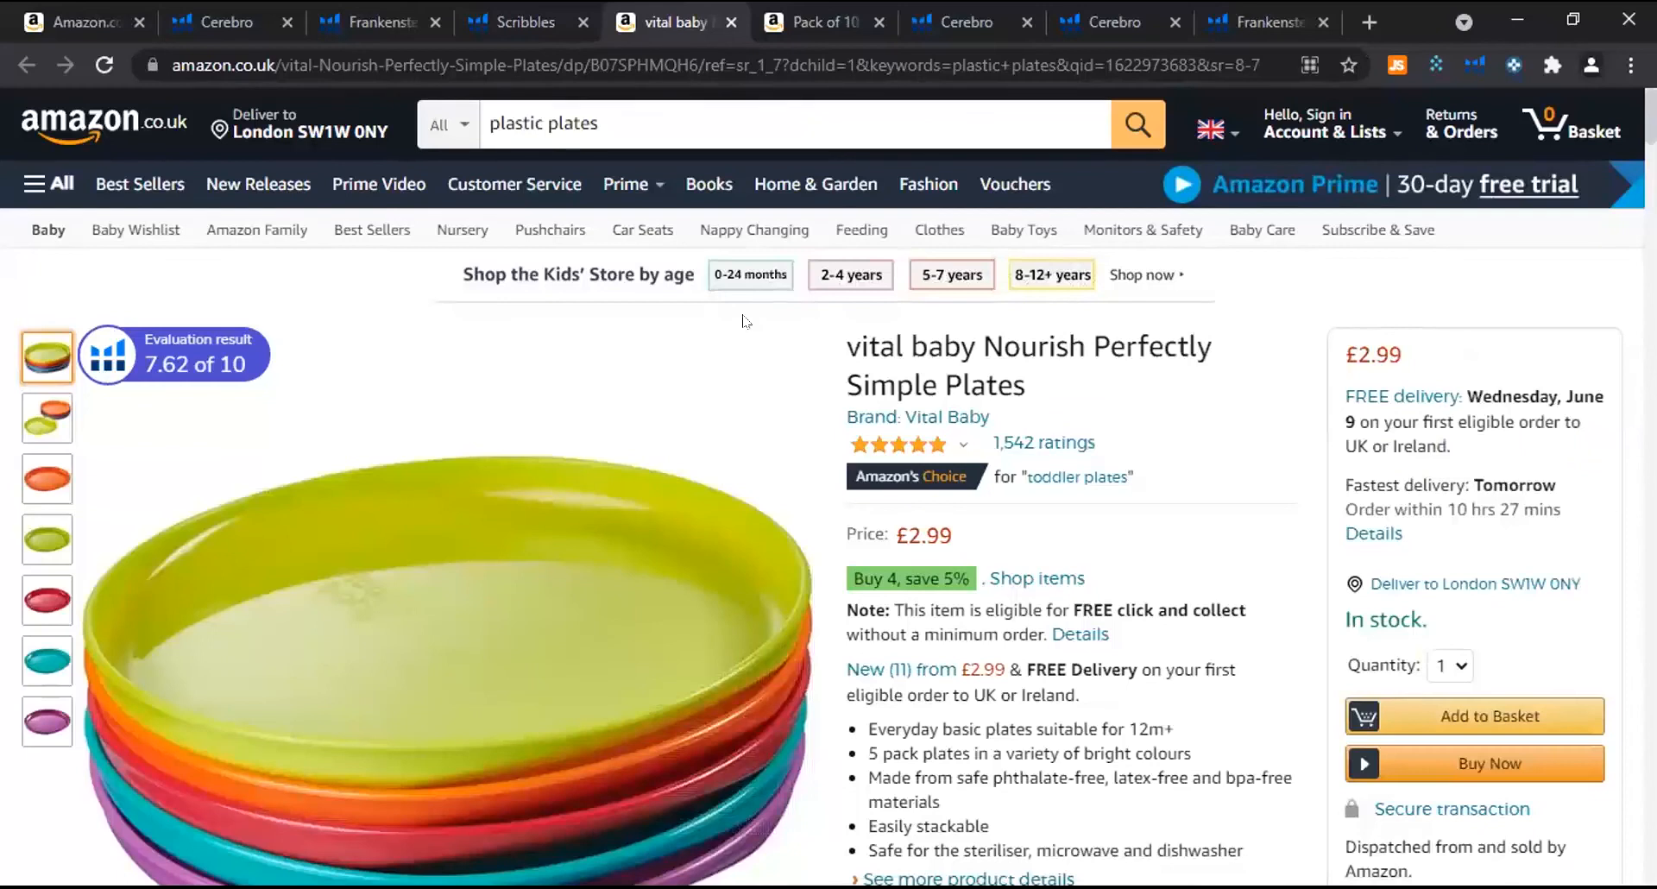
{"action": "double_click", "coordinate": [647, 64]}
{"action": "key", "text": "ctrl+c"}
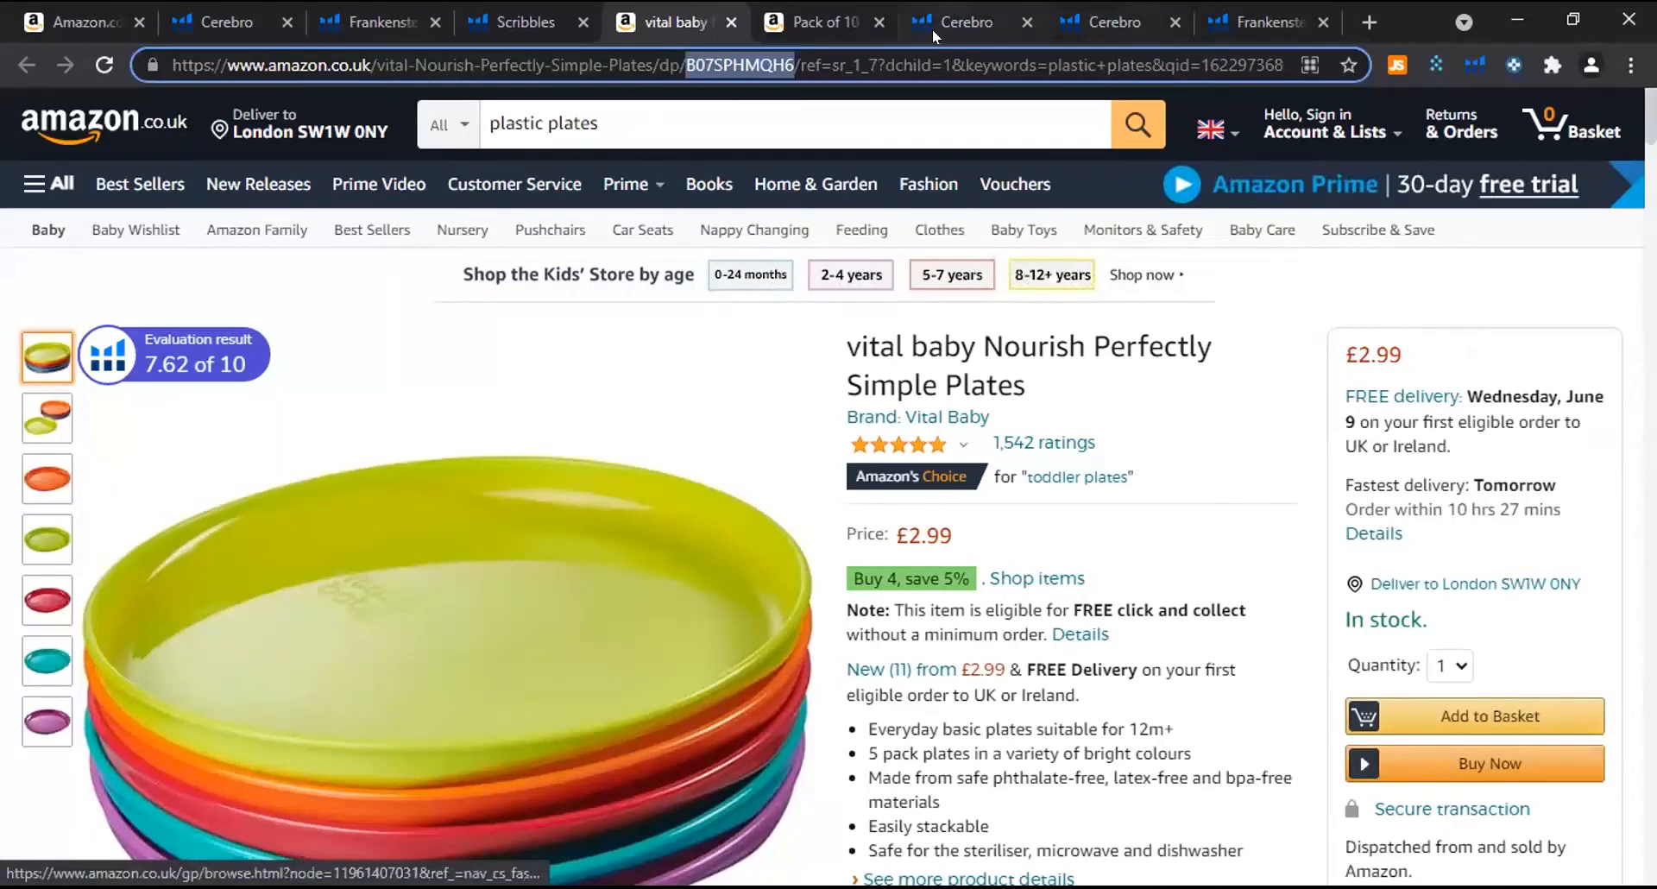
Close the two extra Cerebro pages and the extra Frankenstein page that follow the product pages.
{"action": "left_click", "coordinate": [958, 26]}
{"action": "left_click", "coordinate": [1027, 22]}
{"action": "left_click", "coordinate": [1029, 21]}
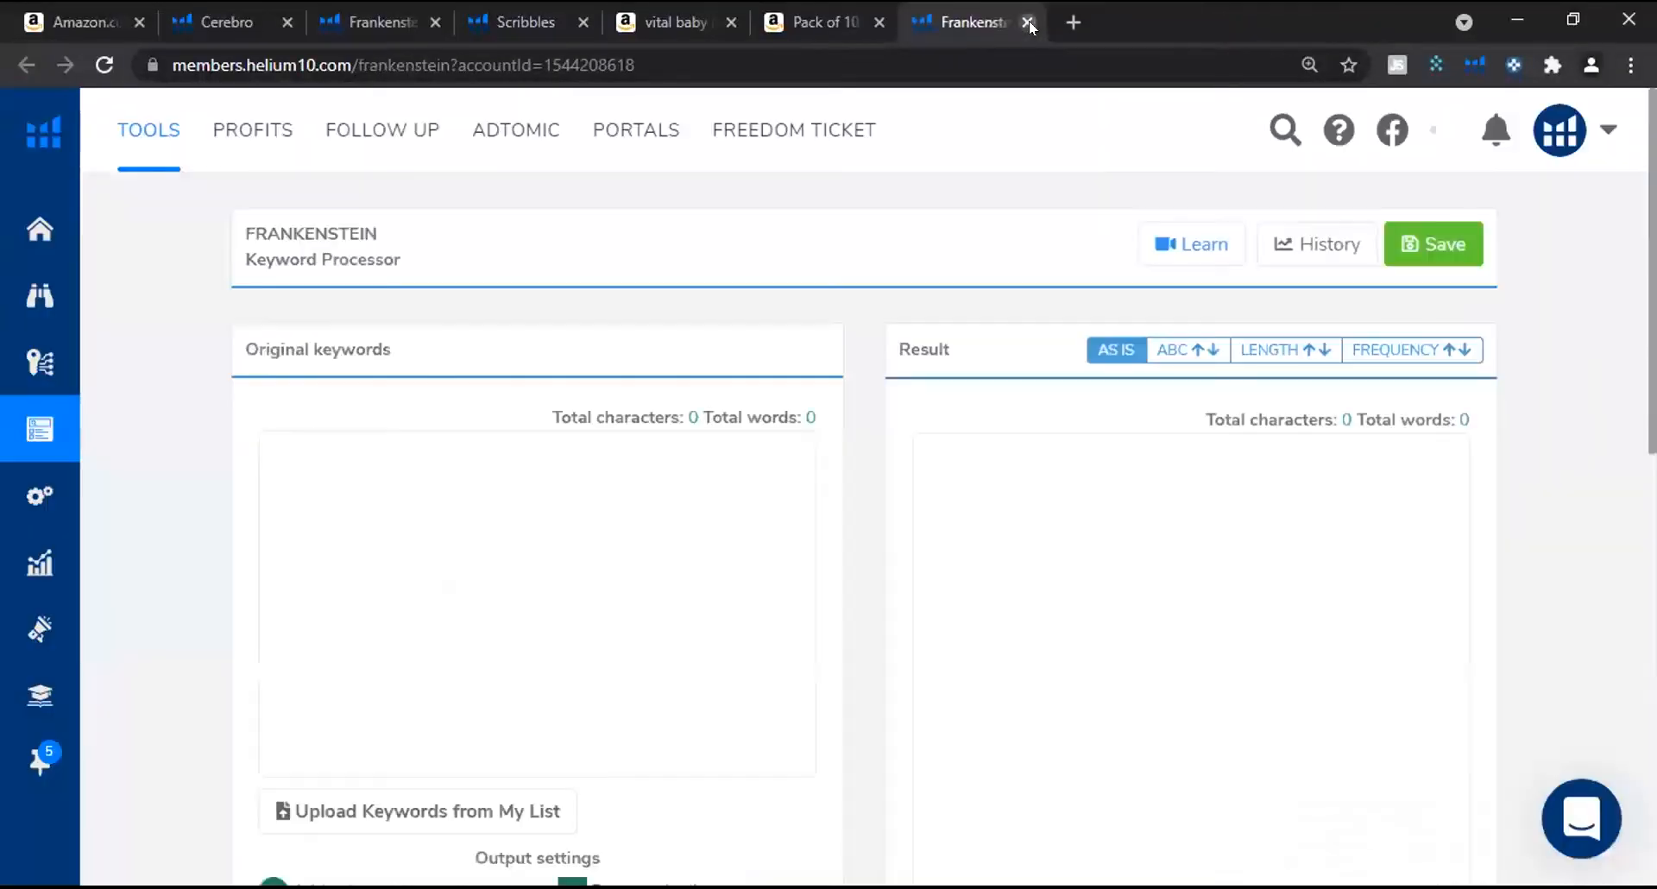
{"action": "left_click", "coordinate": [1029, 21]}
Search Google on a new page for "fba revenue calculator" and refine the search to "fba revenue calculator uk".
{"action": "left_click", "coordinate": [925, 22]}
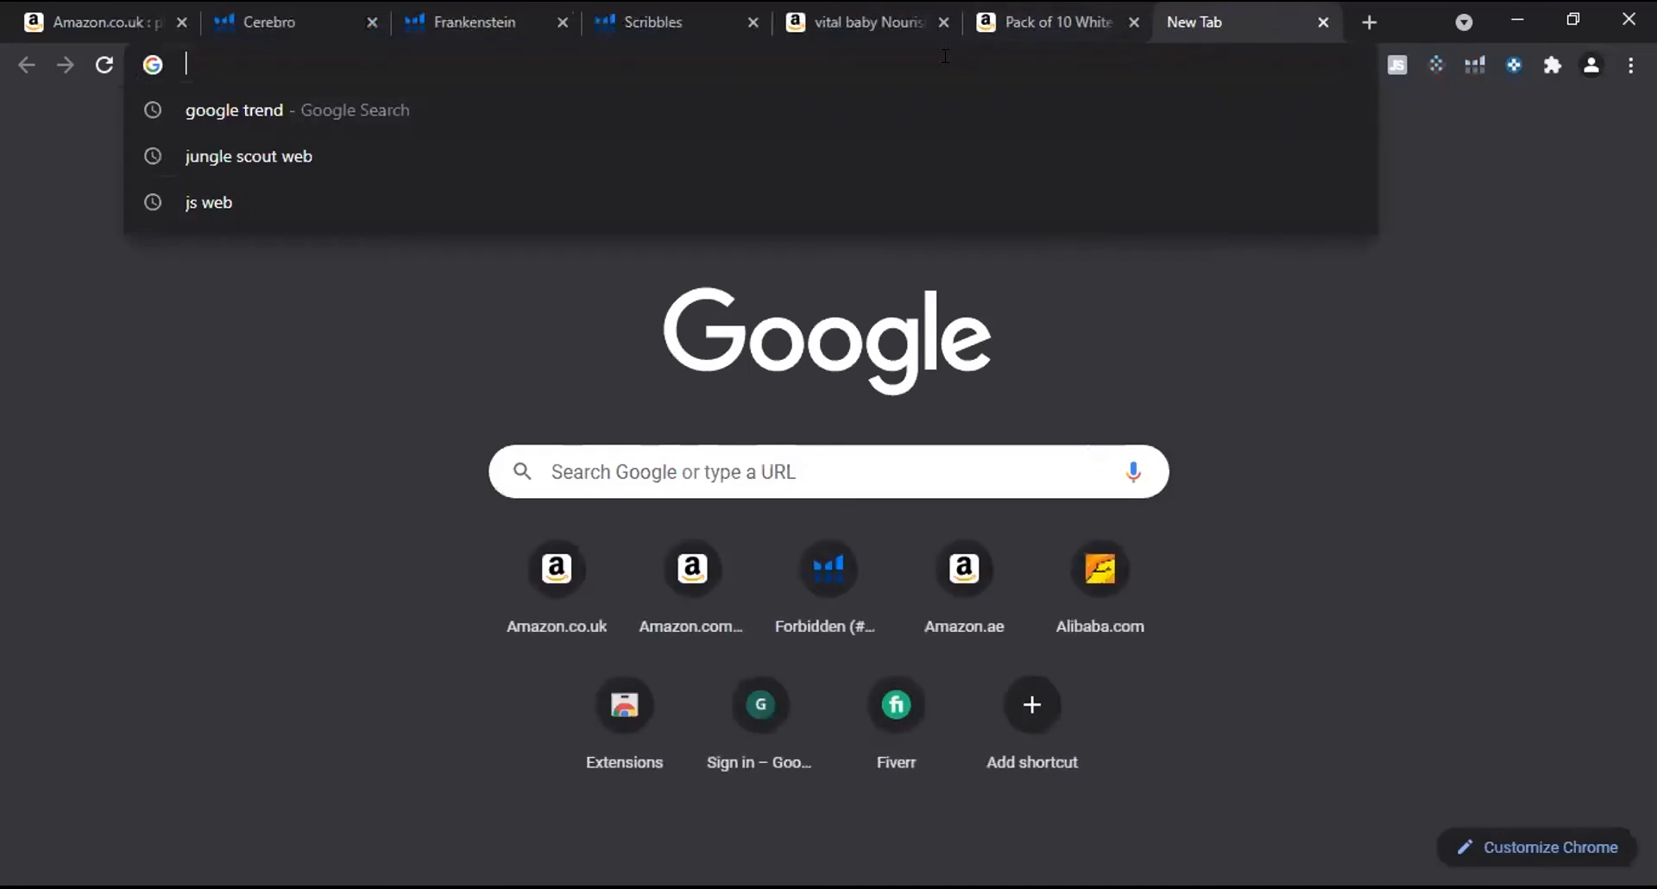
{"action": "type", "text": "fba revenue"}
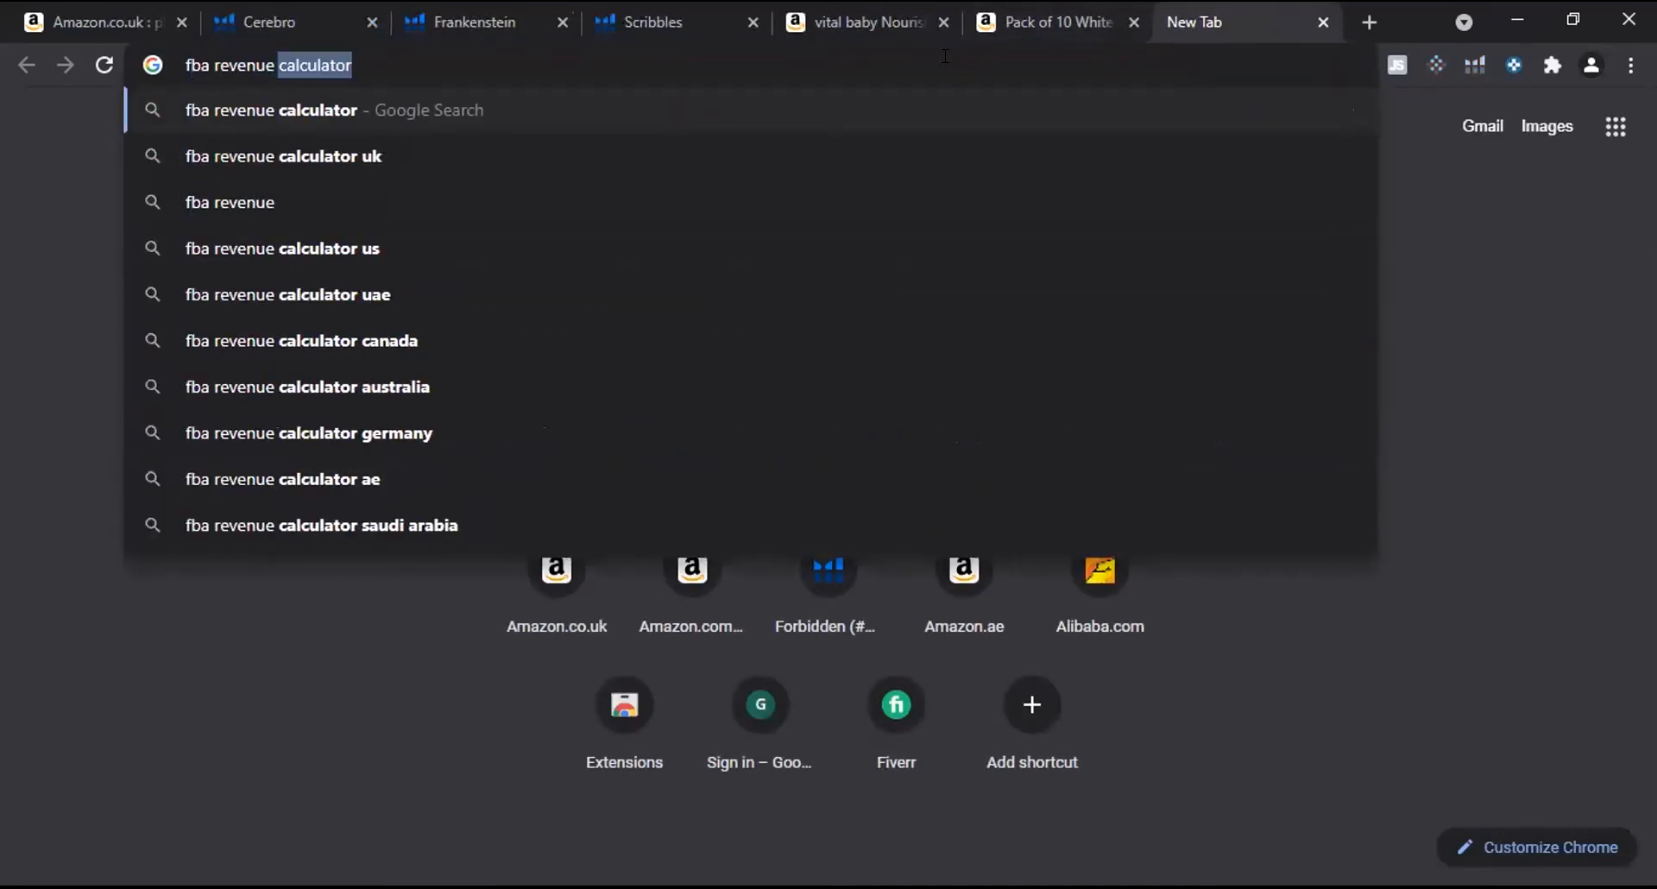
{"action": "key", "text": "Return"}
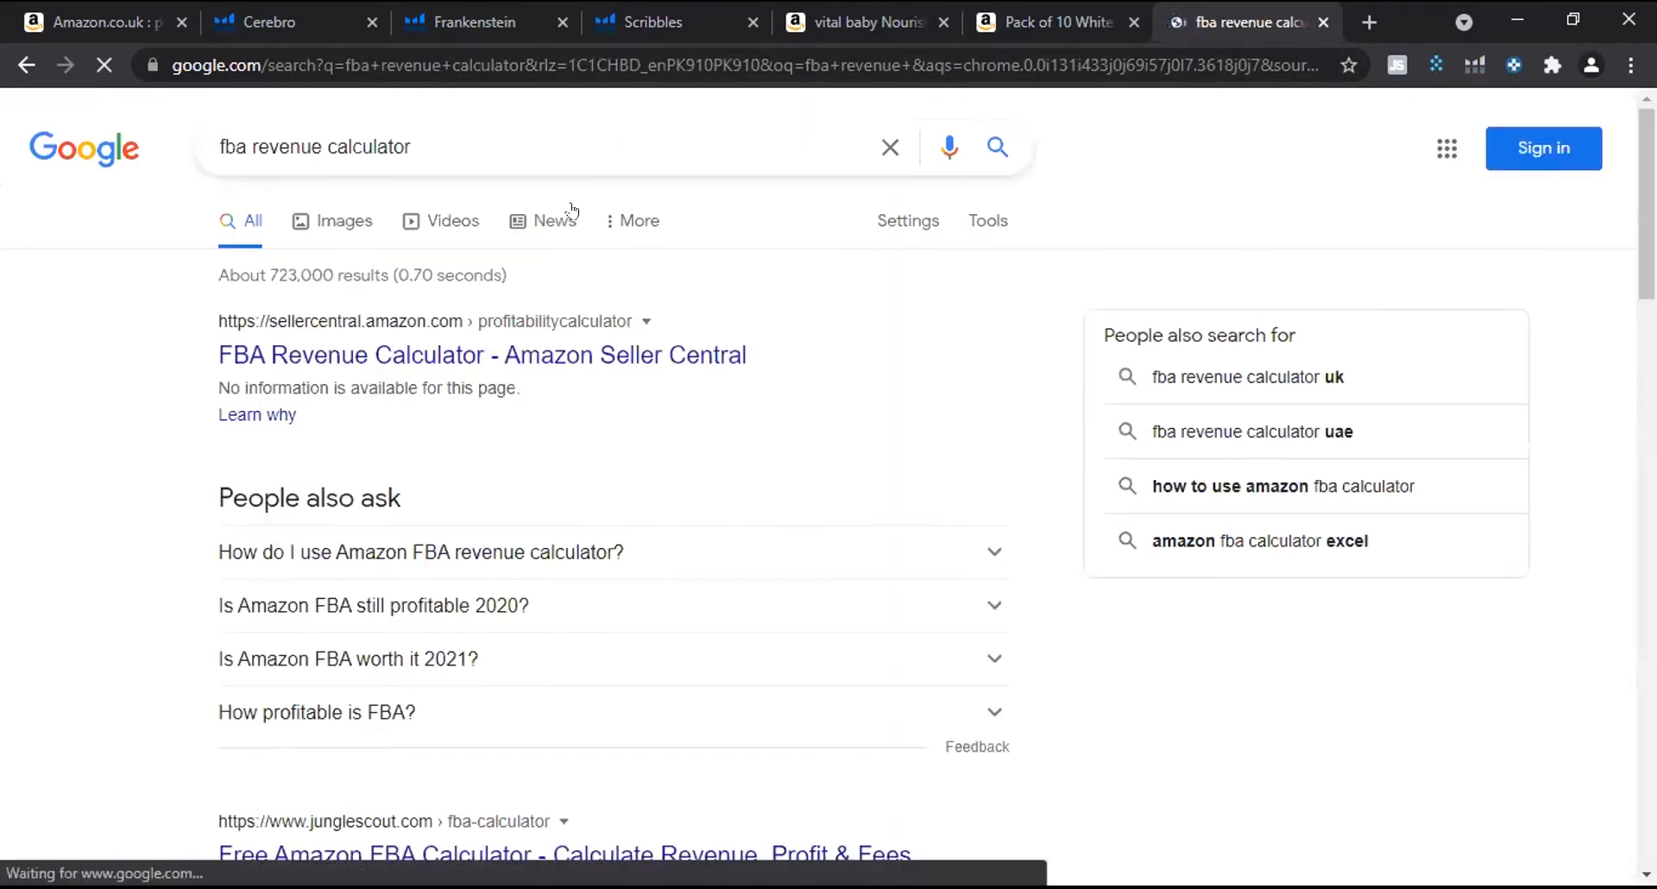
{"action": "left_click", "coordinate": [452, 138]}
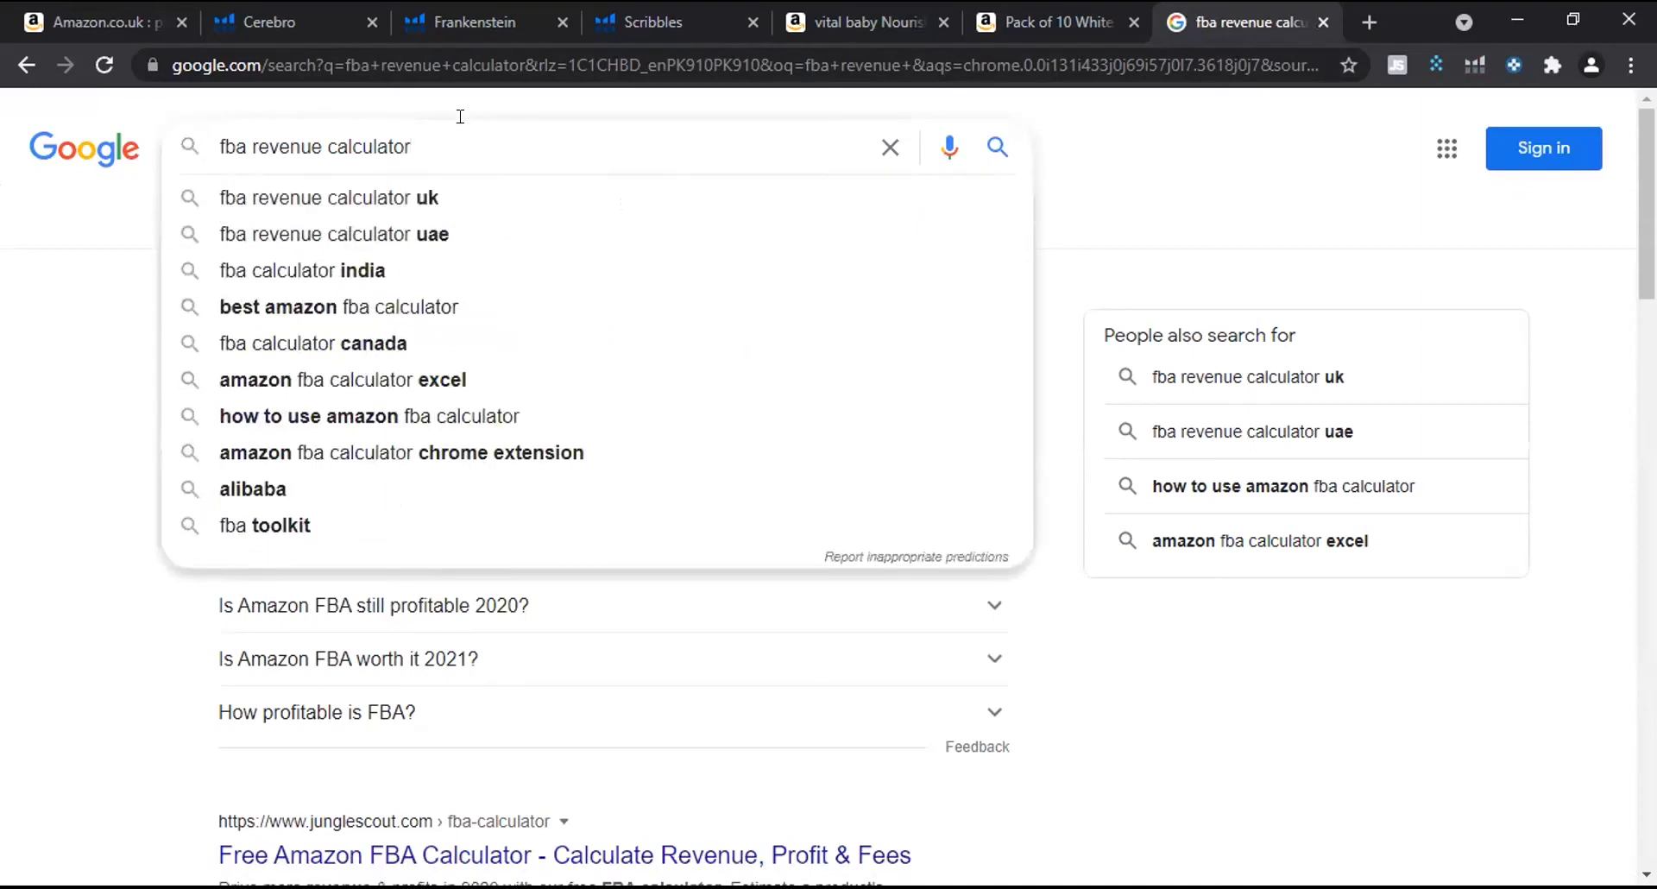
{"action": "left_click", "coordinate": [526, 197]}
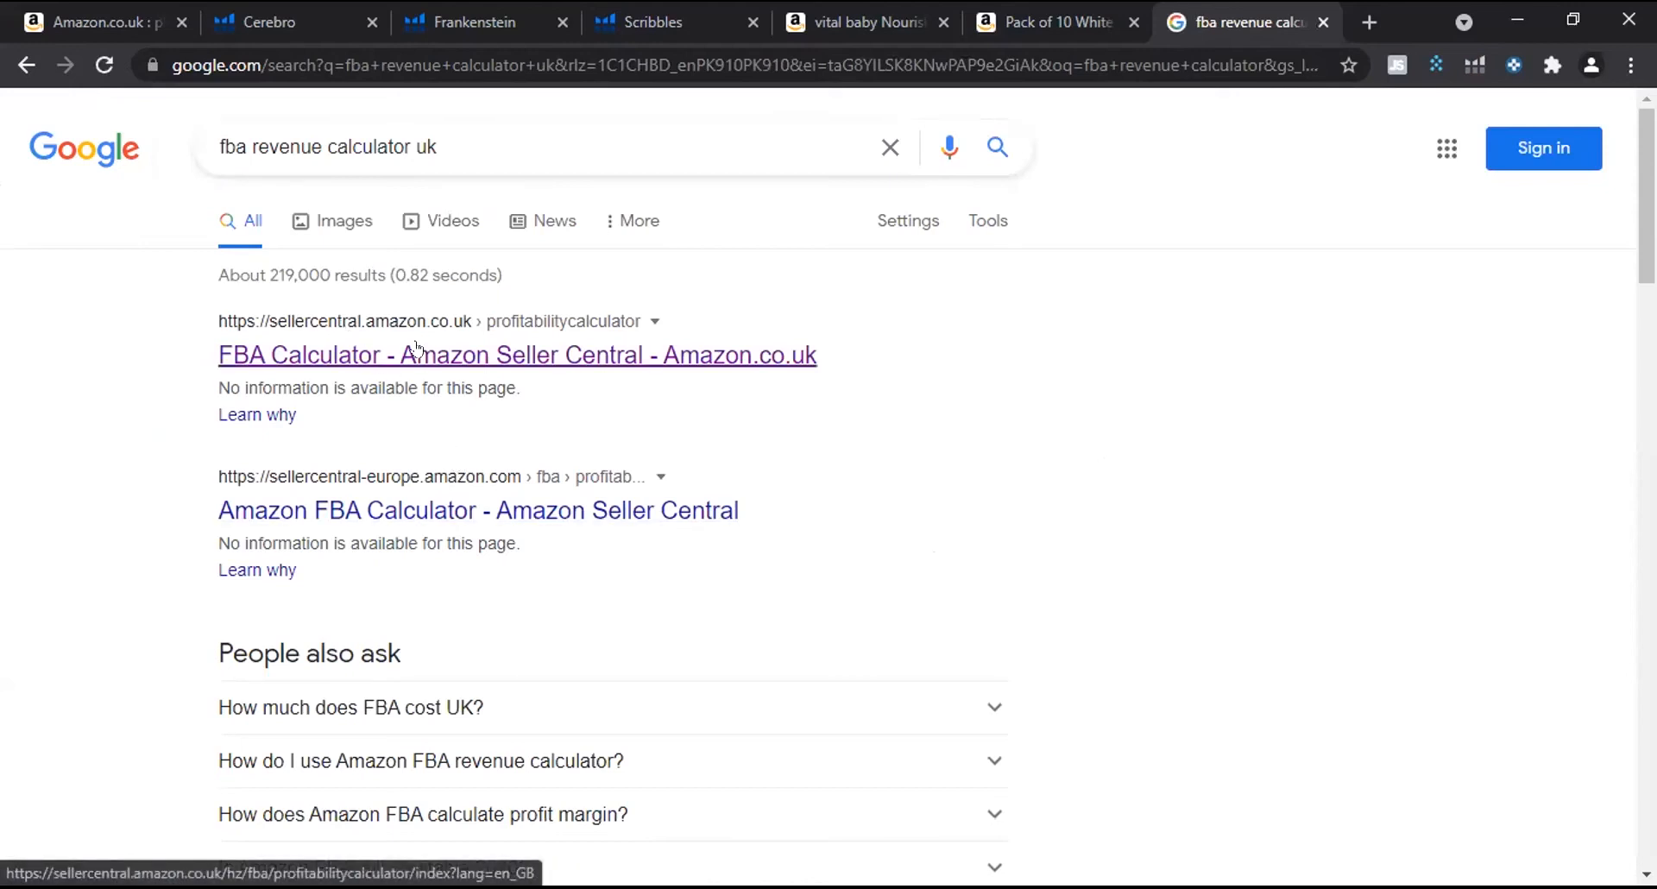
Change the search to "fba revenue calculator us", open Amazon Seller Central's FBA Revenue Calculator and continue as guest.
{"action": "left_click", "coordinate": [458, 141]}
{"action": "key", "text": "BackSpace"}
{"action": "key", "text": "BackSpace"}
{"action": "type", "text": "us"}
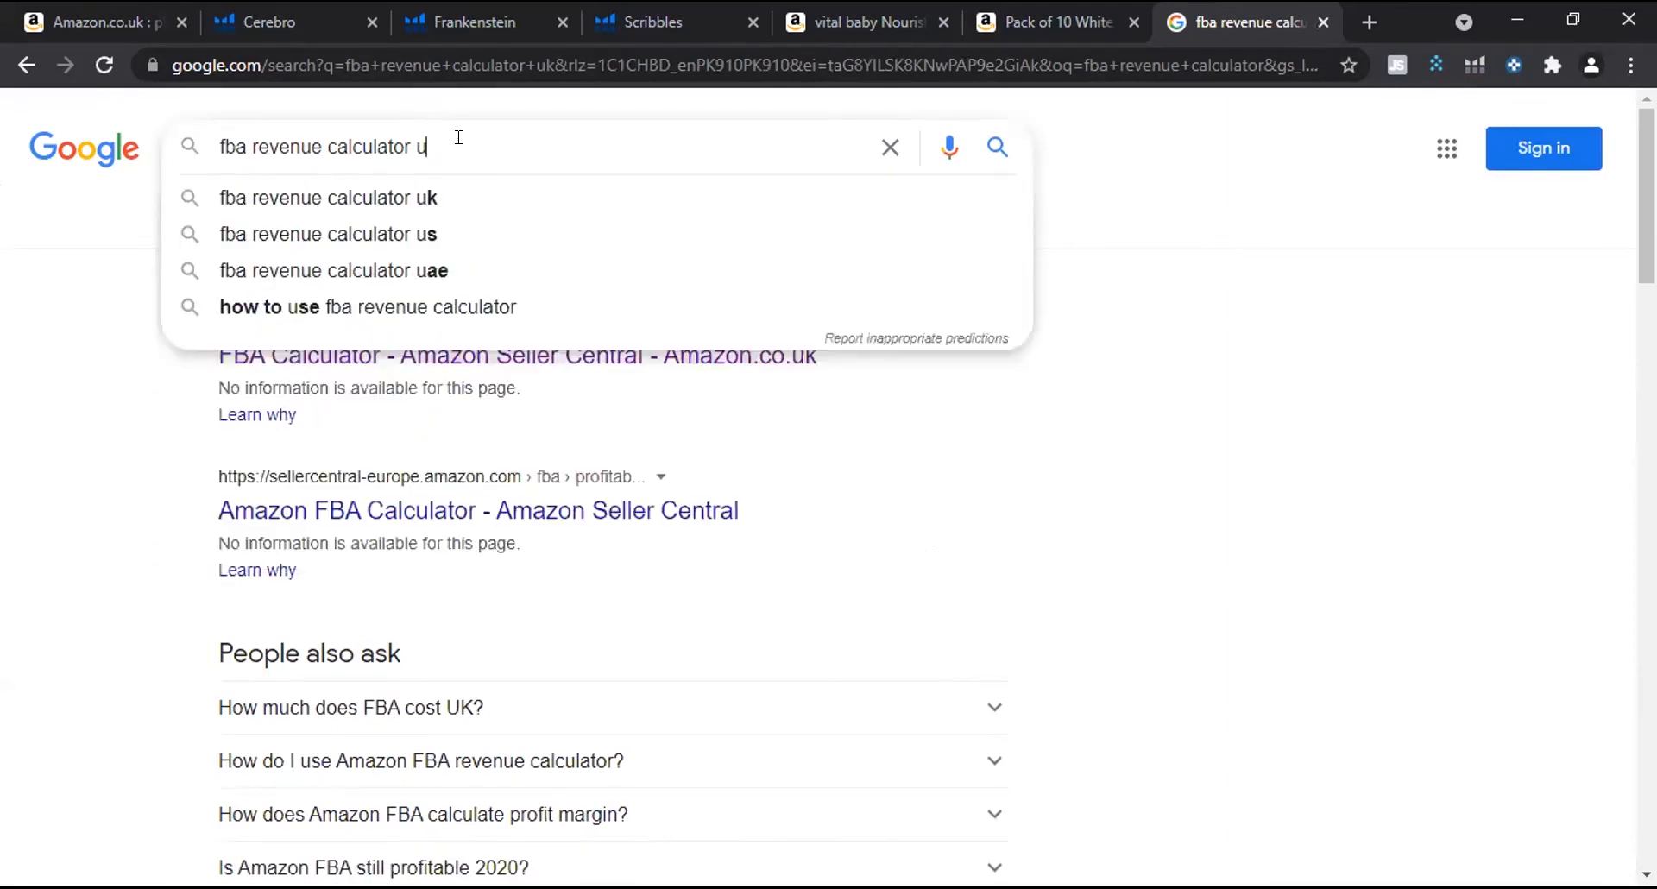
{"action": "key", "text": "Return"}
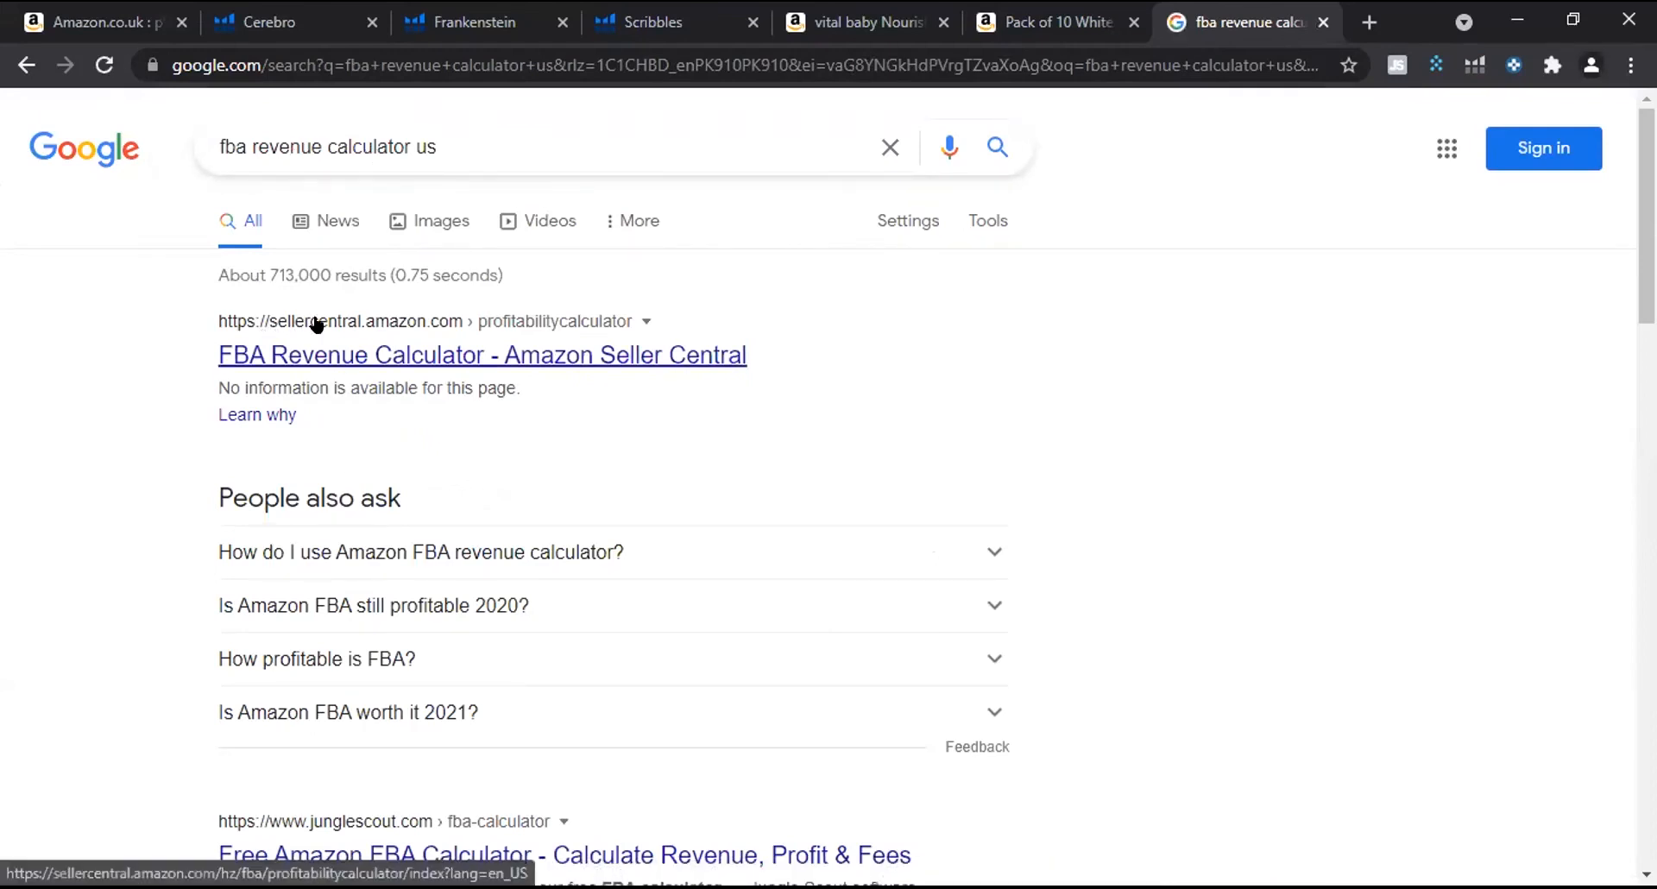
{"action": "left_click", "coordinate": [466, 356]}
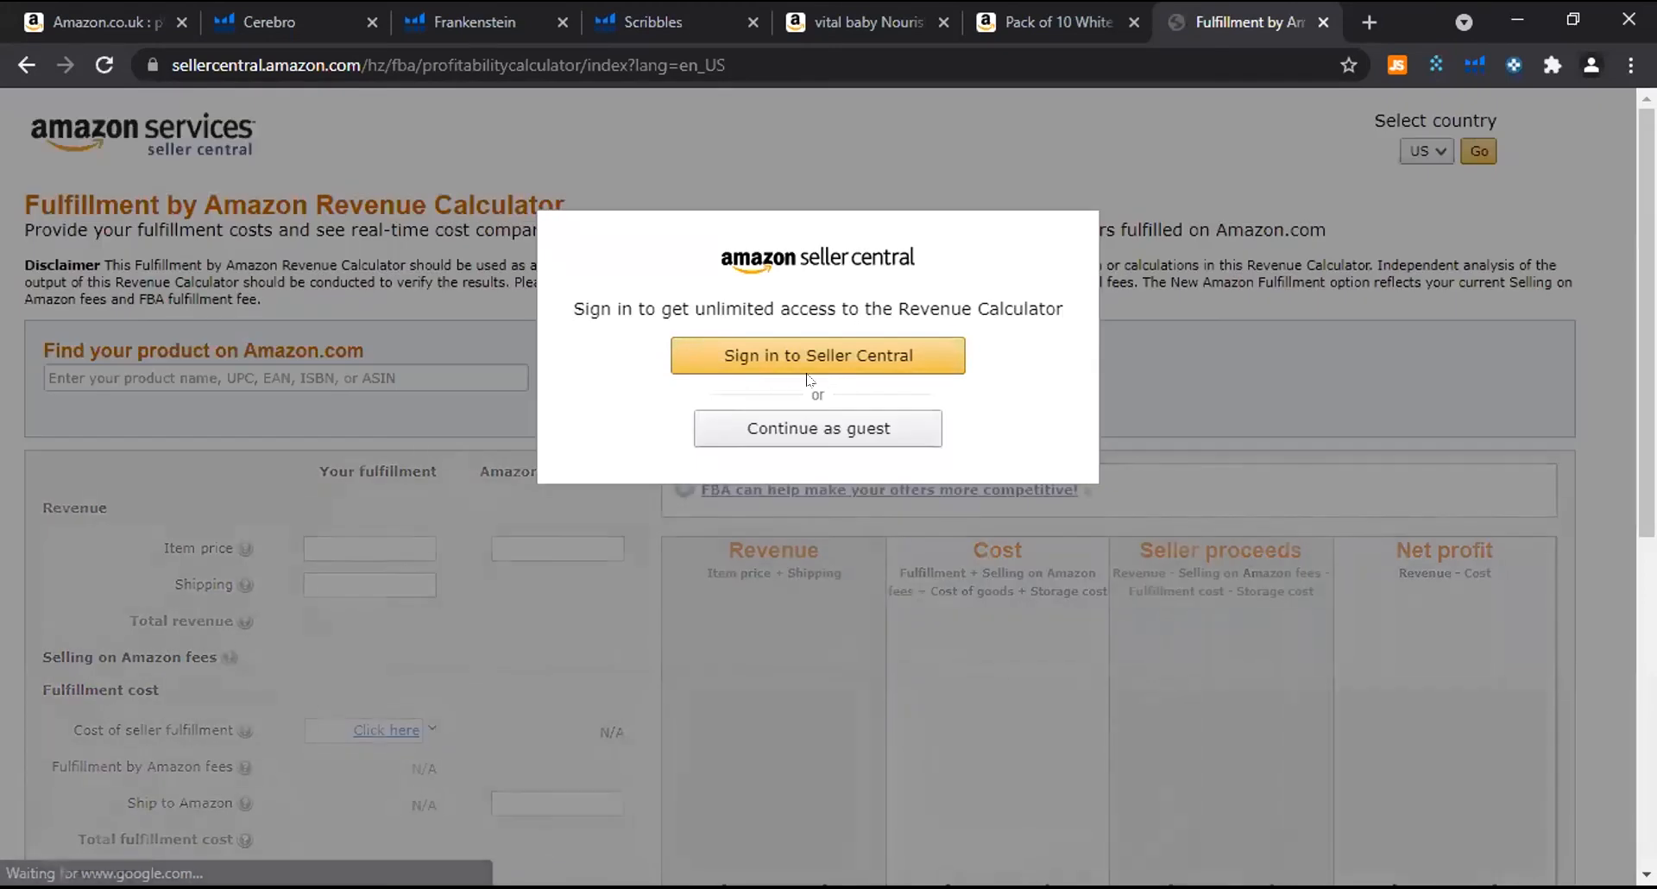
{"action": "left_click", "coordinate": [824, 436]}
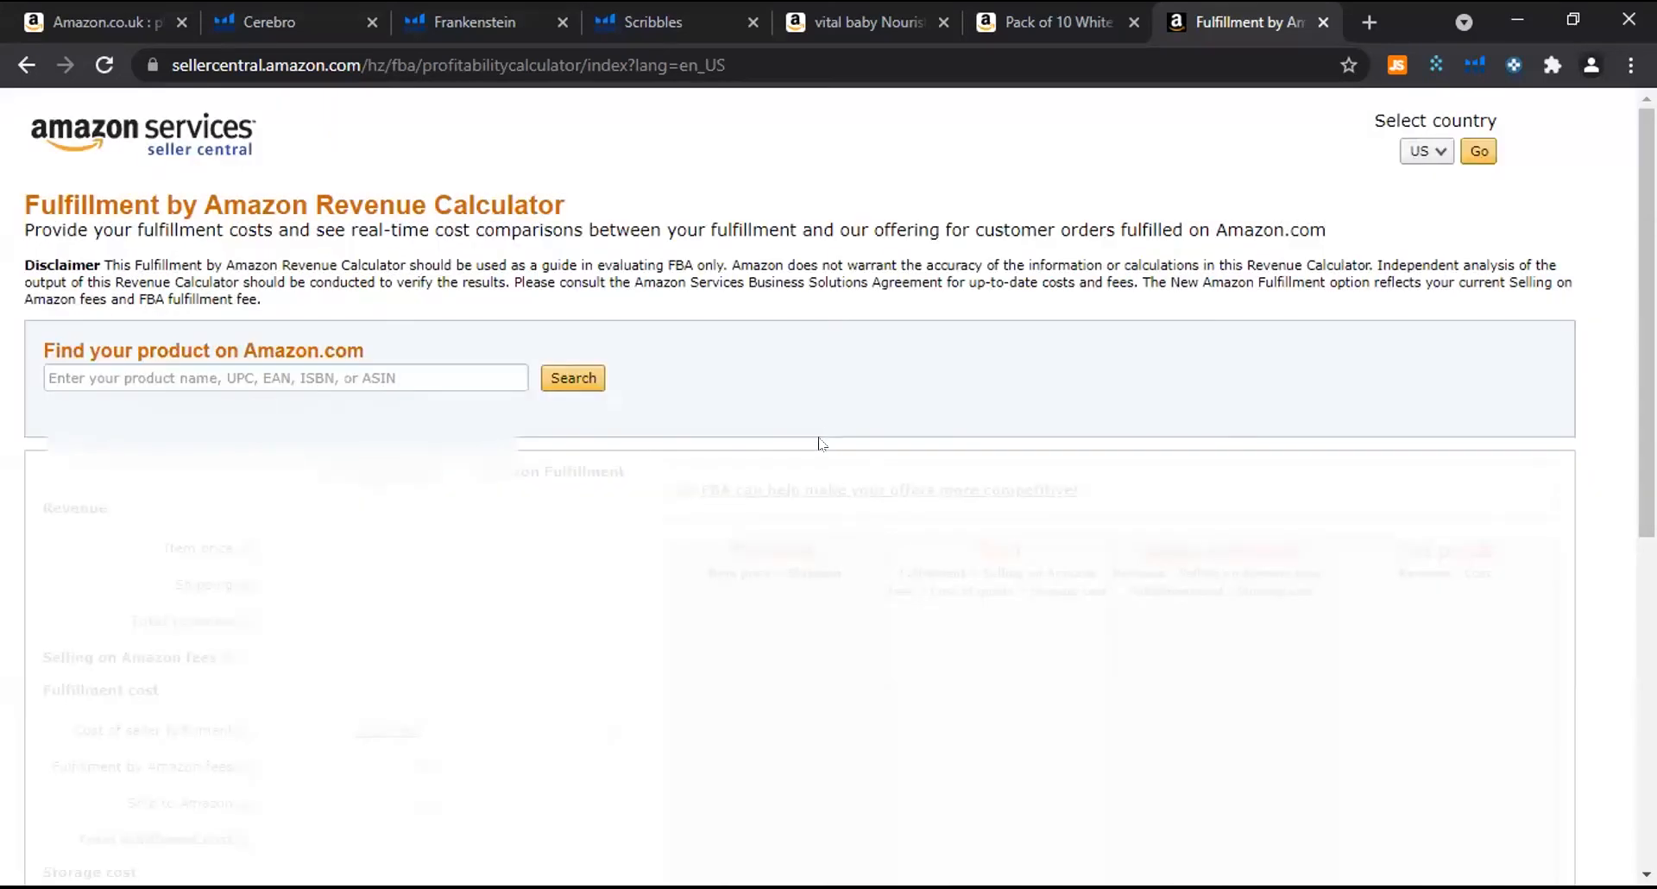
Look up the product with ASIN B07SPHMQH6 in the revenue calculator and look over the calculation form.
{"action": "left_click", "coordinate": [265, 376]}
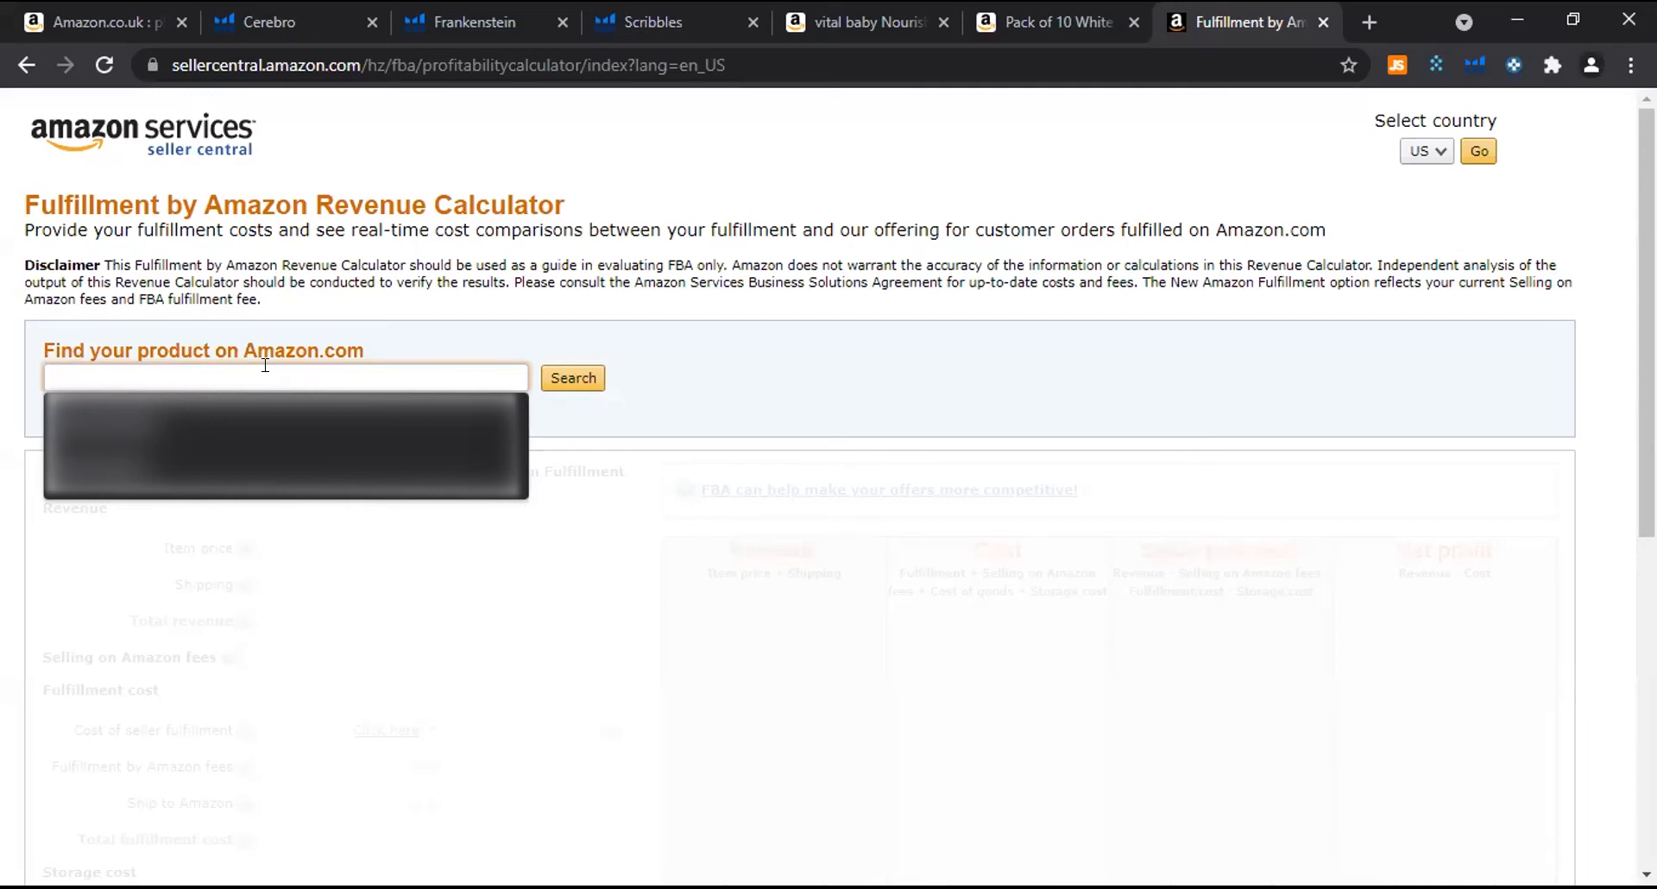
{"action": "key", "text": "ctrl+v"}
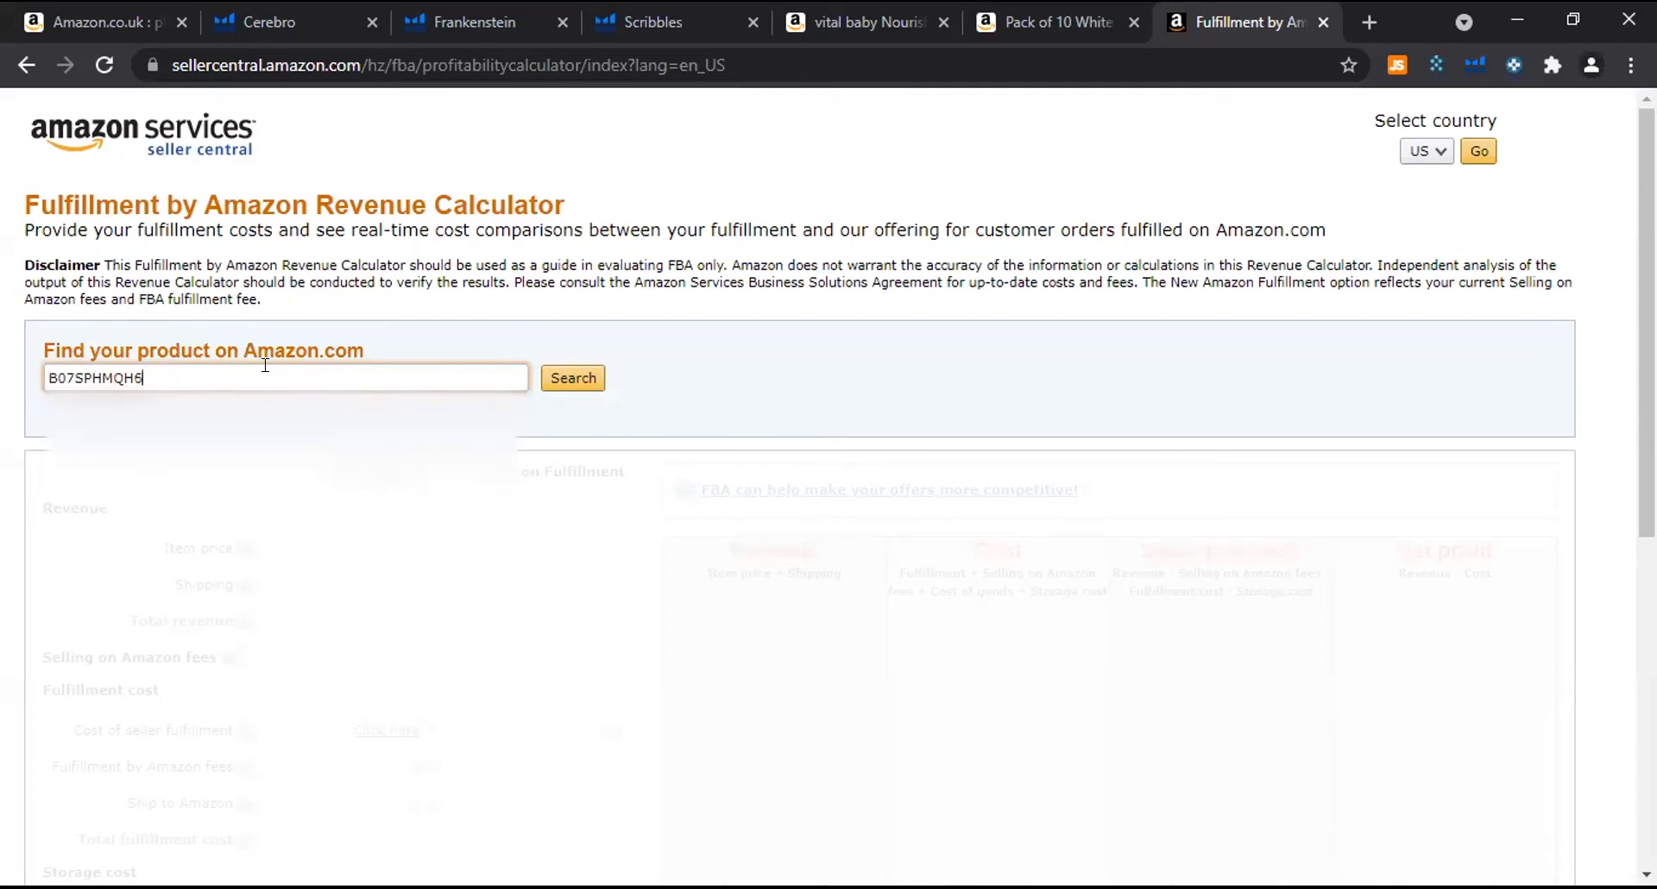
{"action": "left_click", "coordinate": [573, 378]}
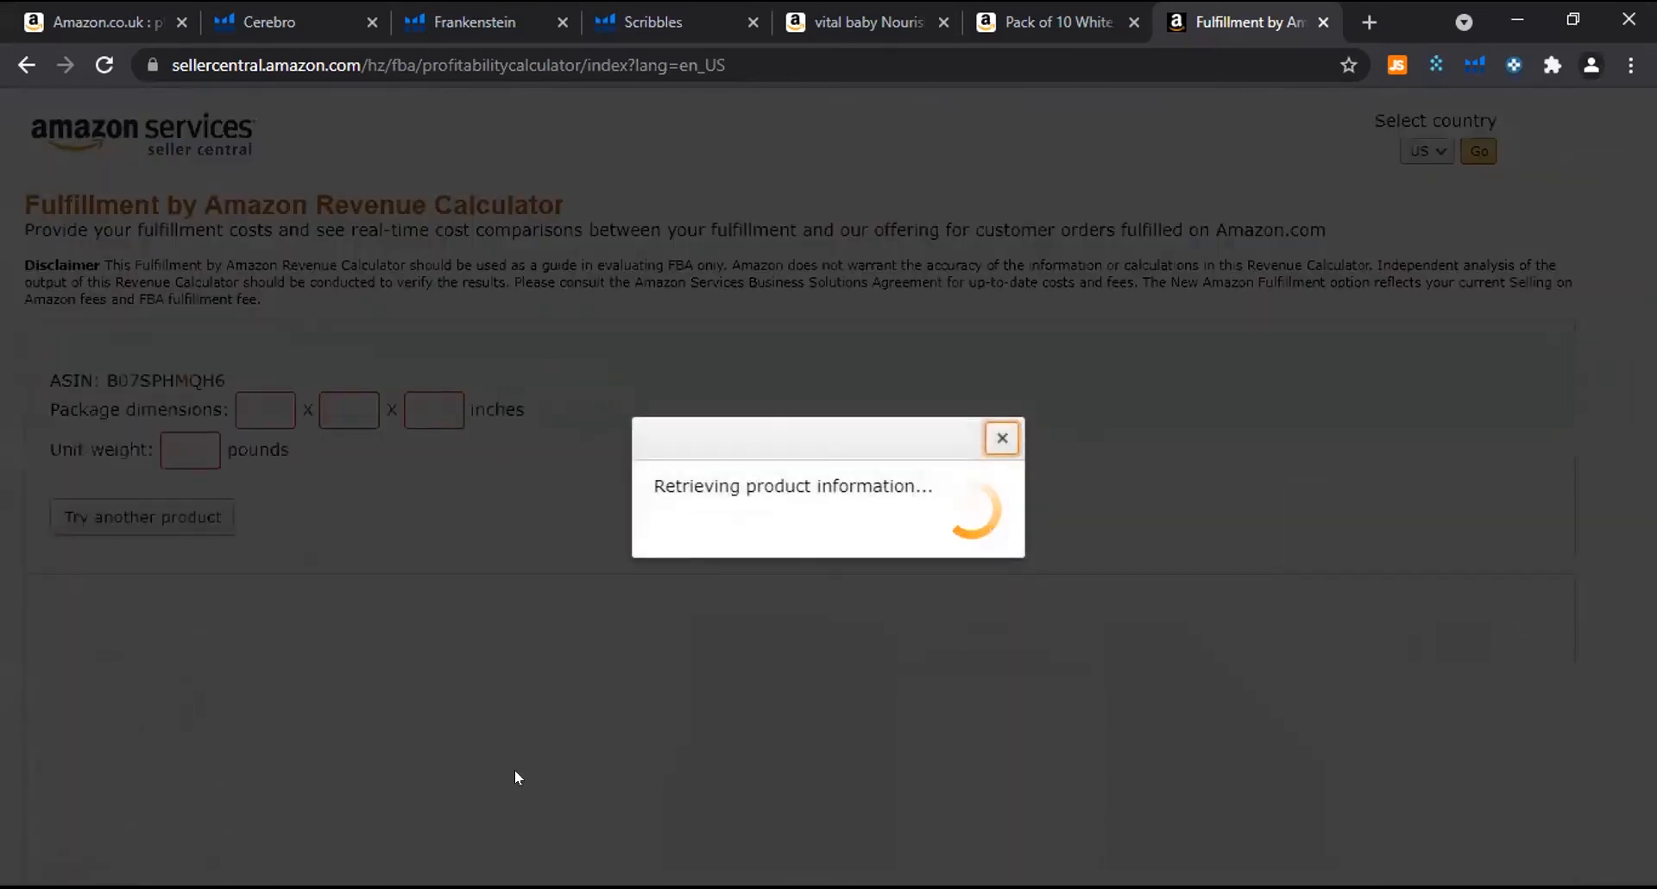
{"action": "scroll", "coordinate": [129, 733], "scroll_direction": "down", "scroll_amount": 8}
{"action": "scroll", "coordinate": [129, 759], "scroll_direction": "up", "scroll_amount": 8}
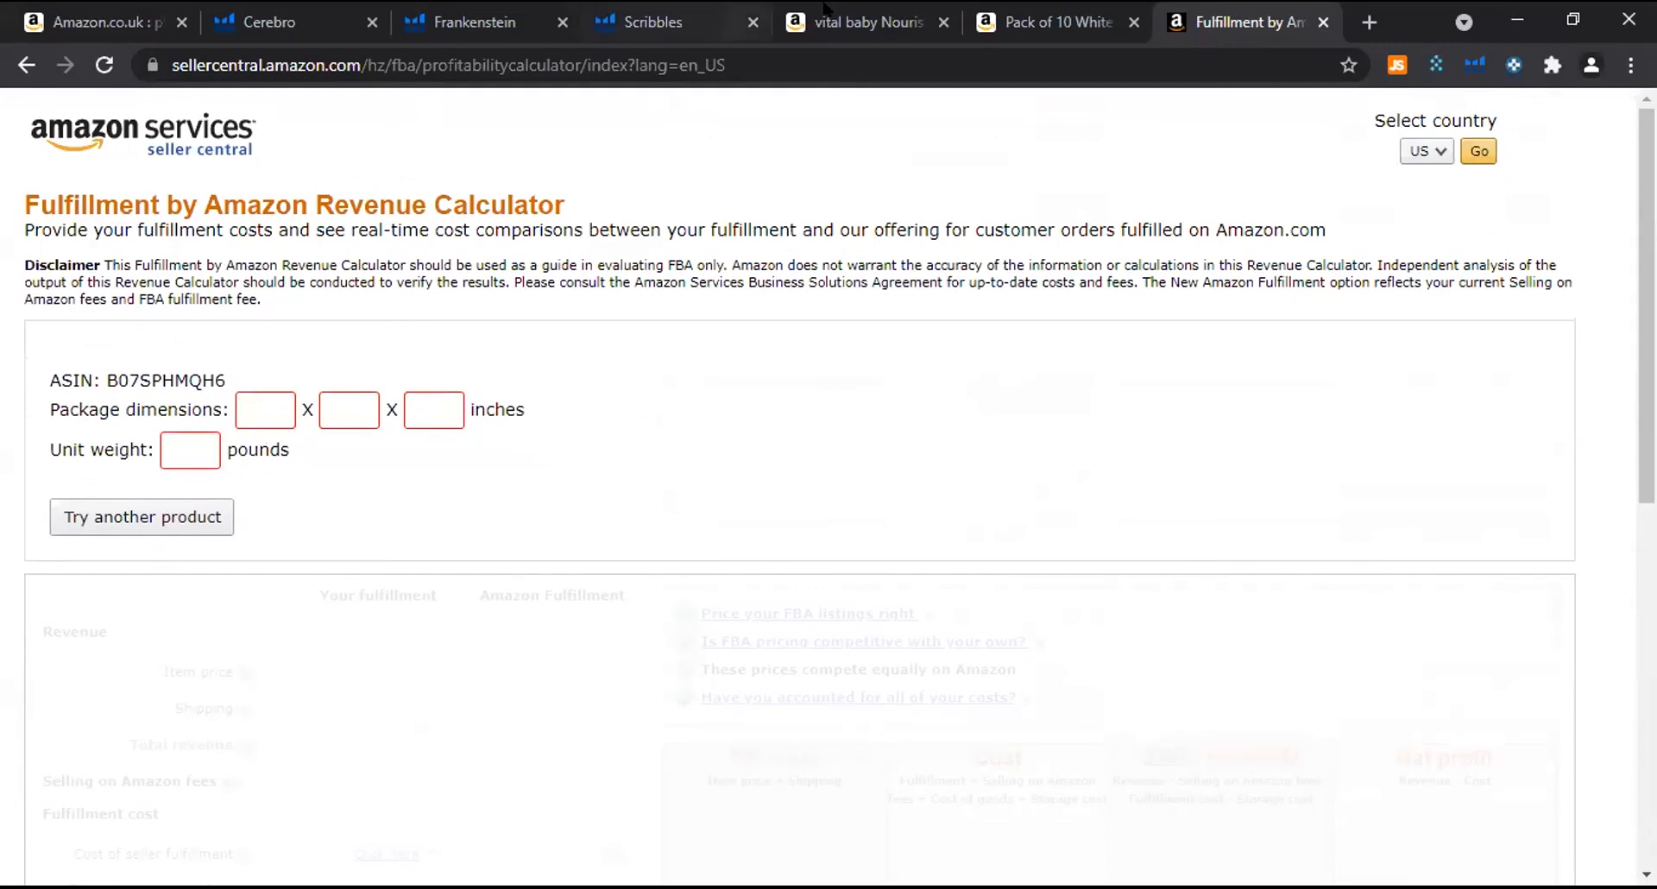
Find the product dimensions and weight in the technical details of the vital baby plates page.
{"action": "left_click", "coordinate": [854, 21]}
{"action": "scroll", "coordinate": [642, 613], "scroll_direction": "down", "scroll_amount": 20}
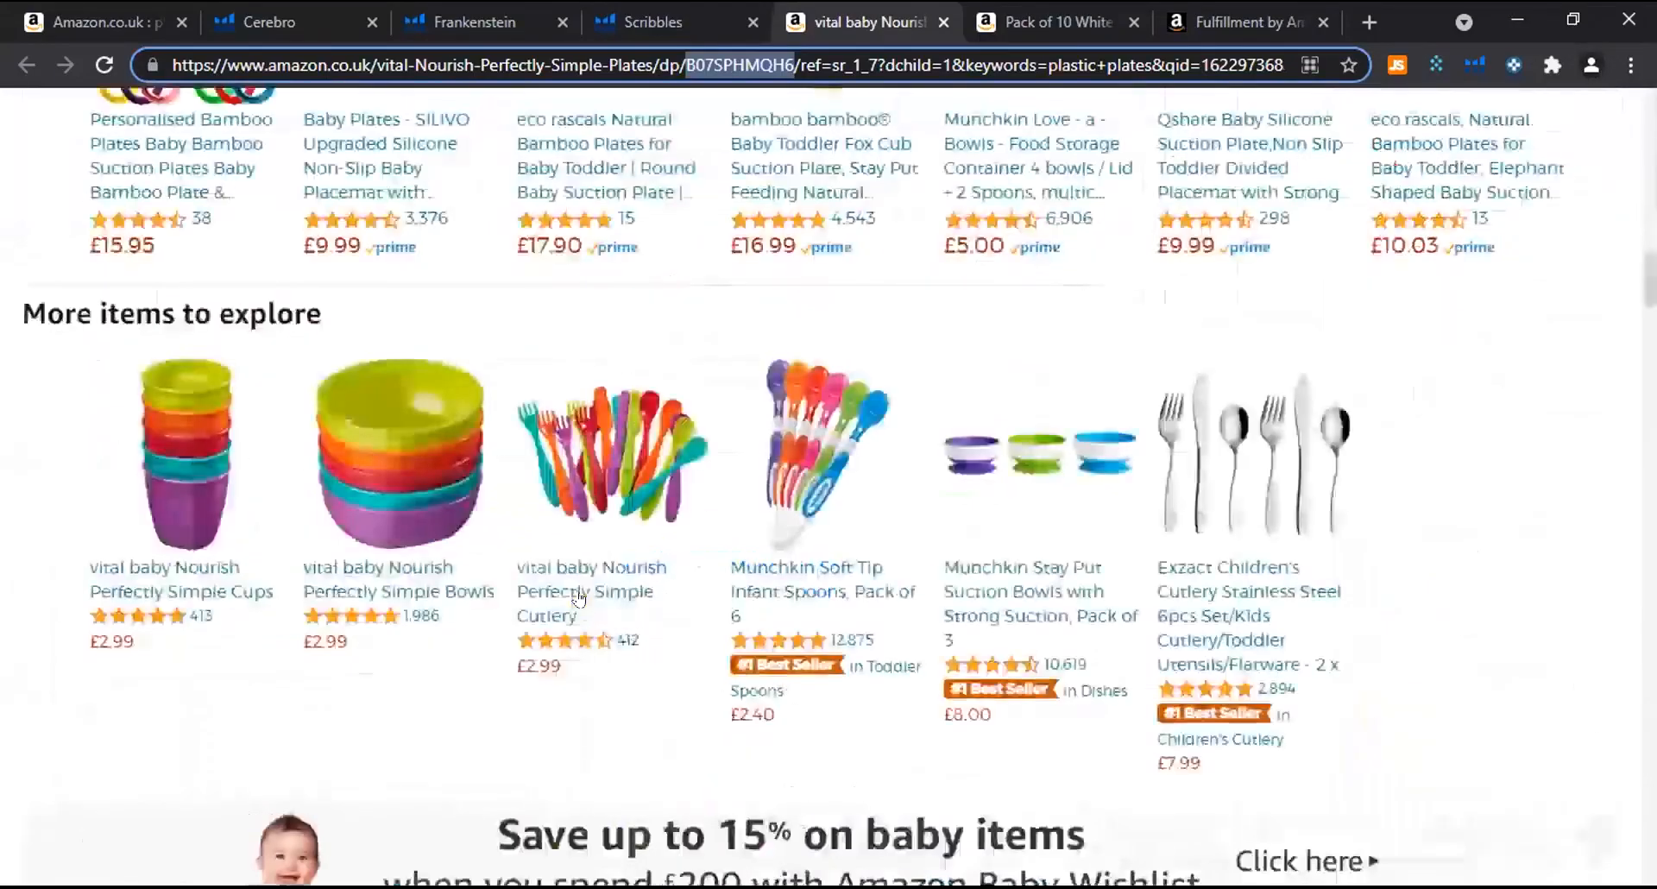
{"action": "scroll", "coordinate": [577, 602], "scroll_direction": "up", "scroll_amount": 5}
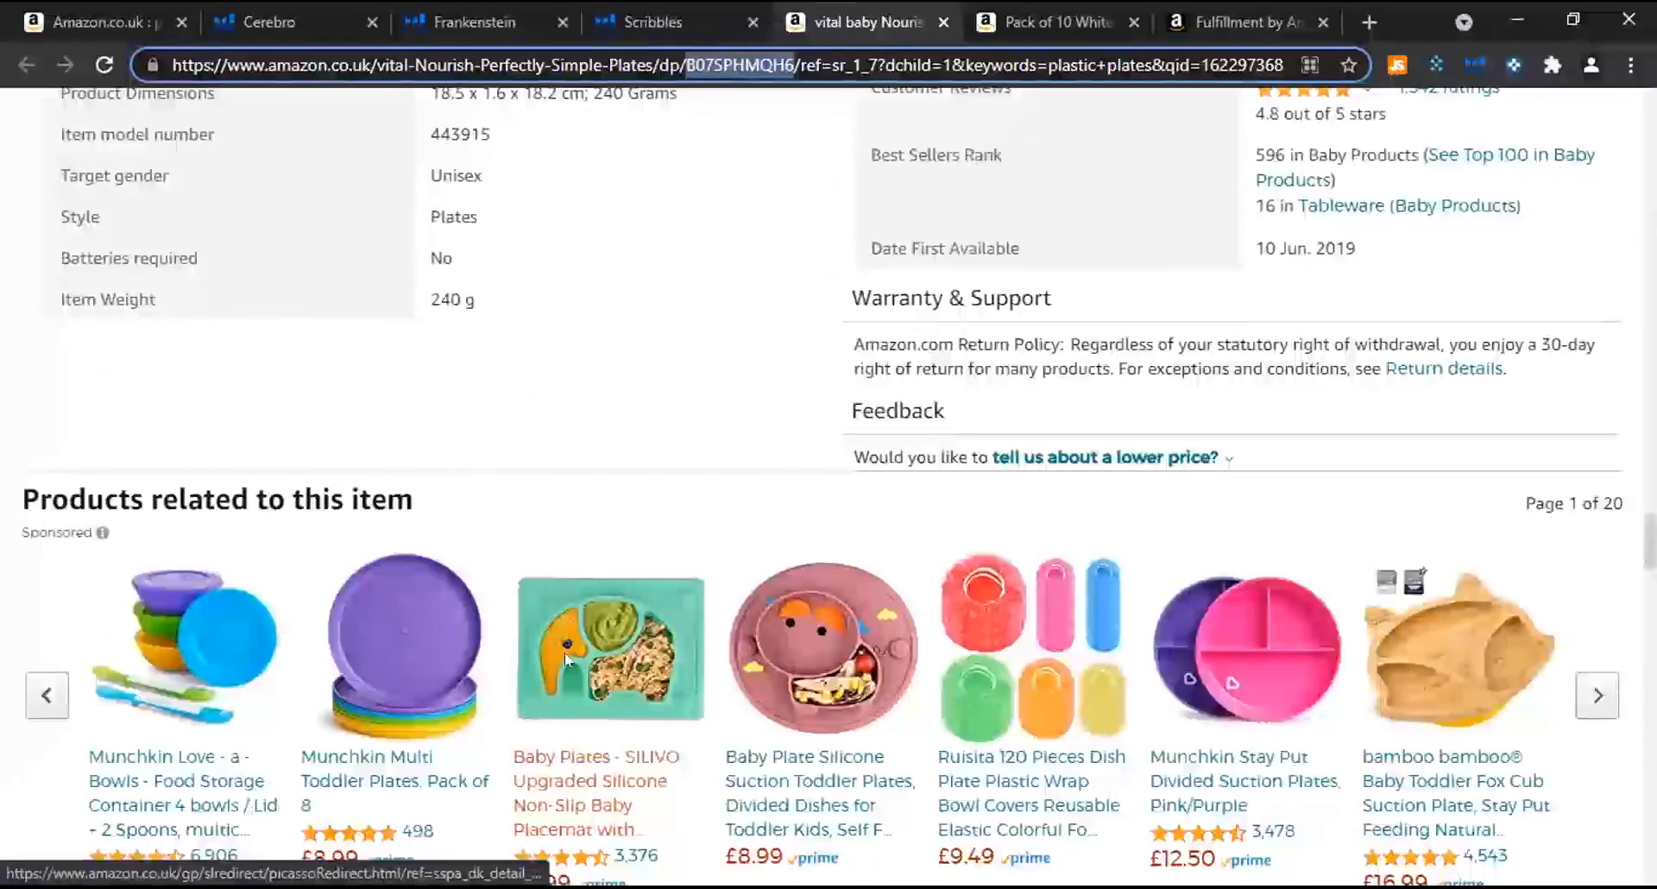
{"action": "scroll", "coordinate": [565, 652], "scroll_direction": "up", "scroll_amount": 3}
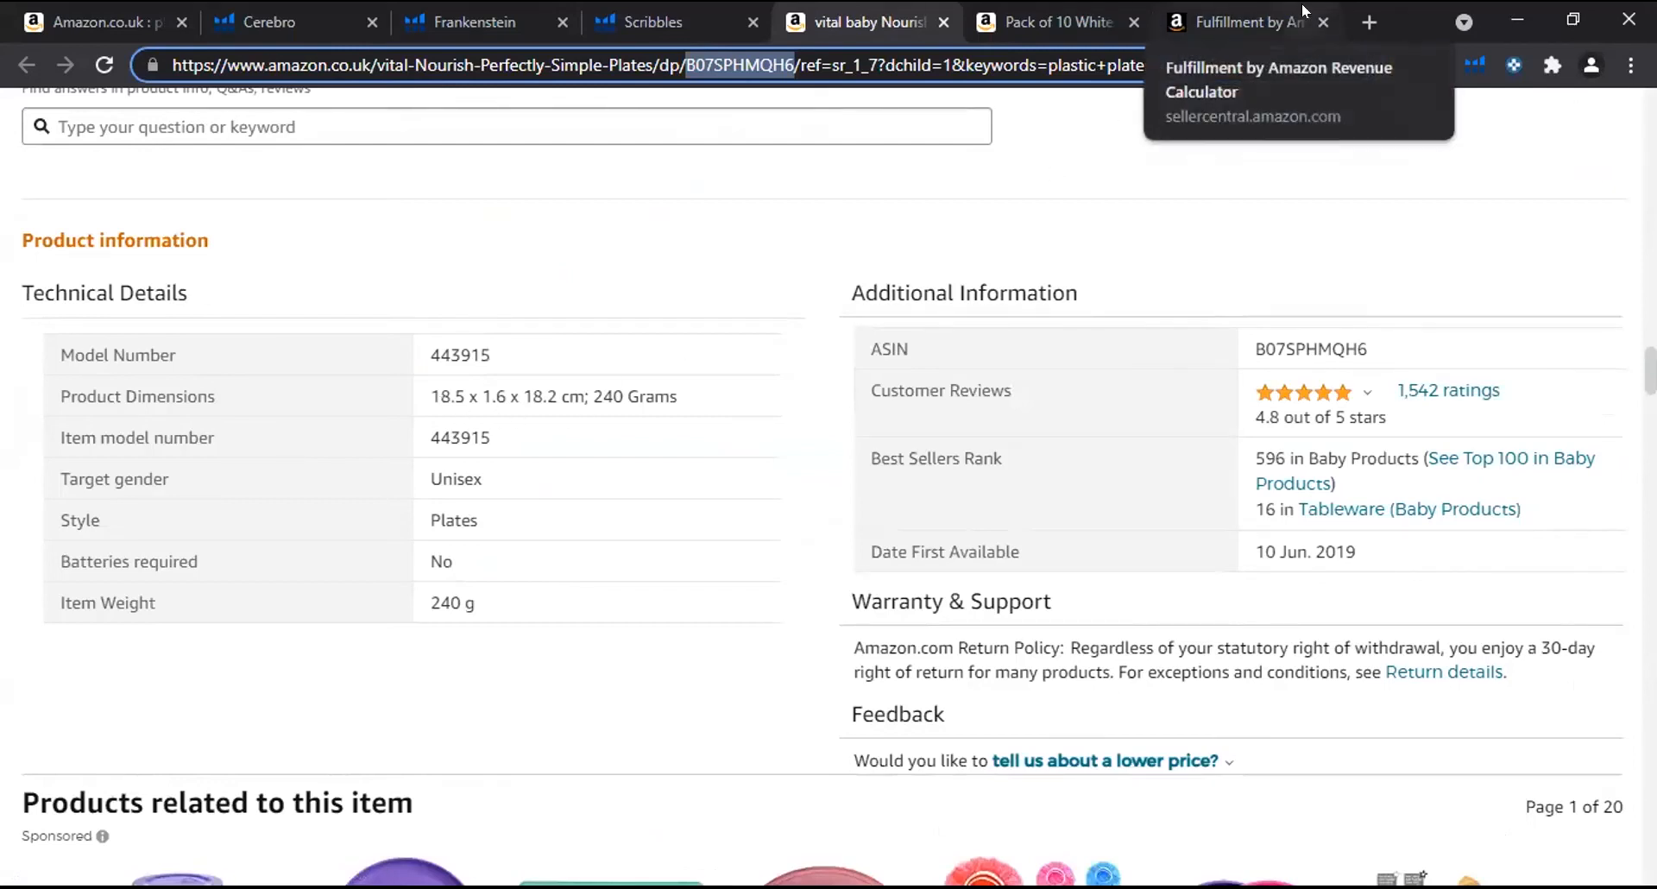
{"action": "double_click", "coordinate": [608, 396]}
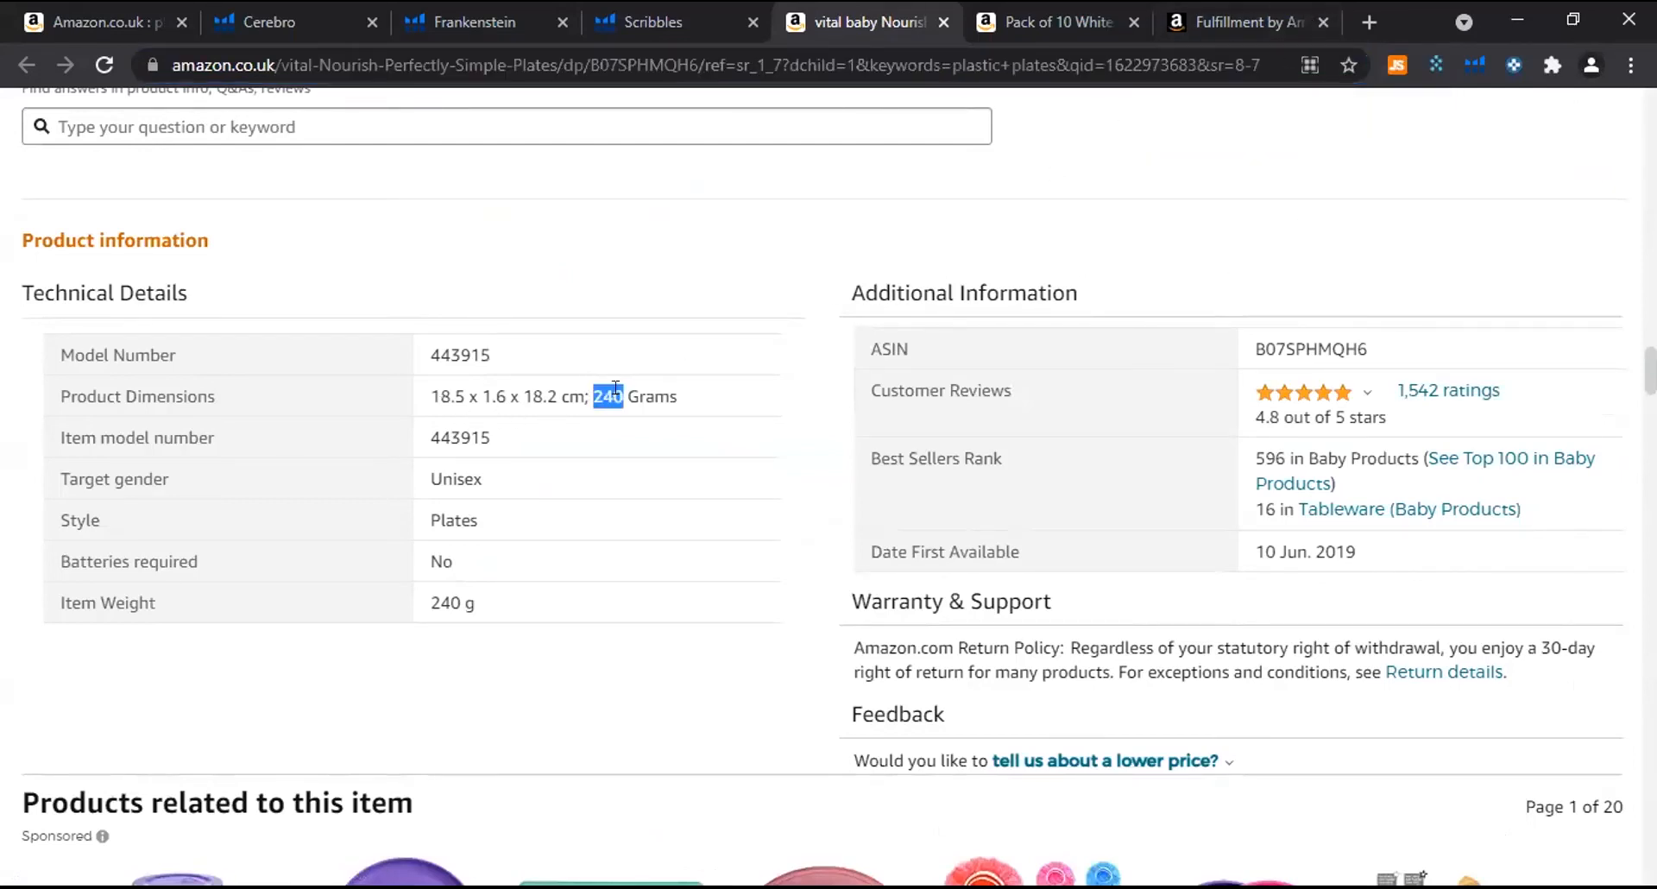
Enter 18.5 and 16.1 as the first two package dimensions in the revenue calculator.
{"action": "left_click", "coordinate": [1209, 23]}
{"action": "left_click", "coordinate": [270, 410]}
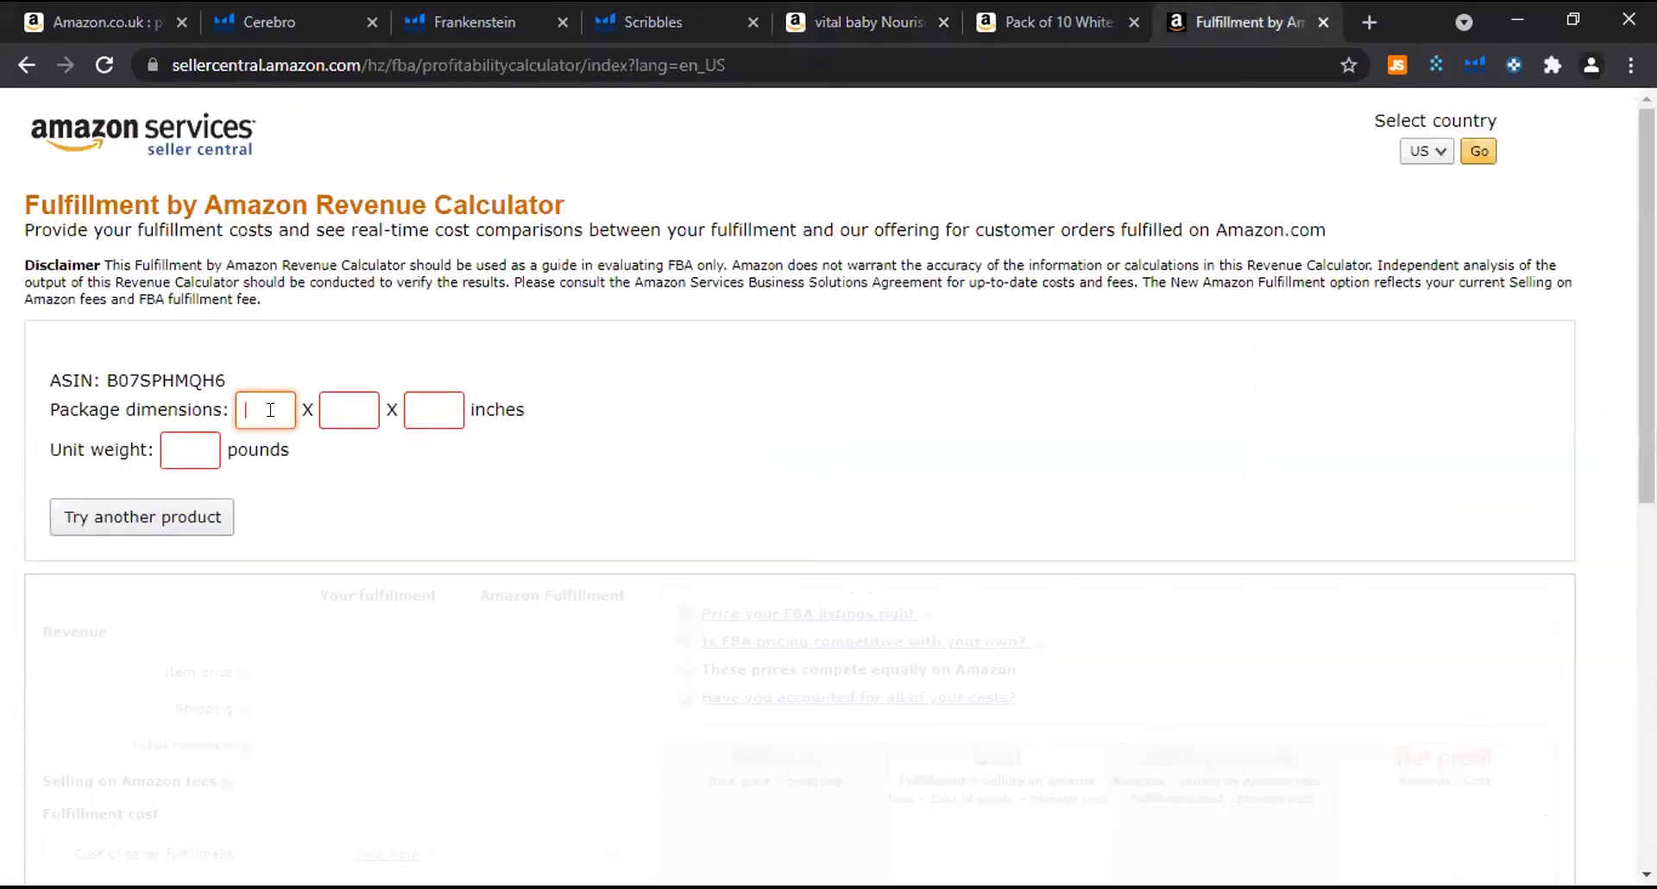
{"action": "type", "text": "1."}
{"action": "type", "text": "8.5"}
{"action": "key", "text": "Tab"}
{"action": "type", "text": "16"}
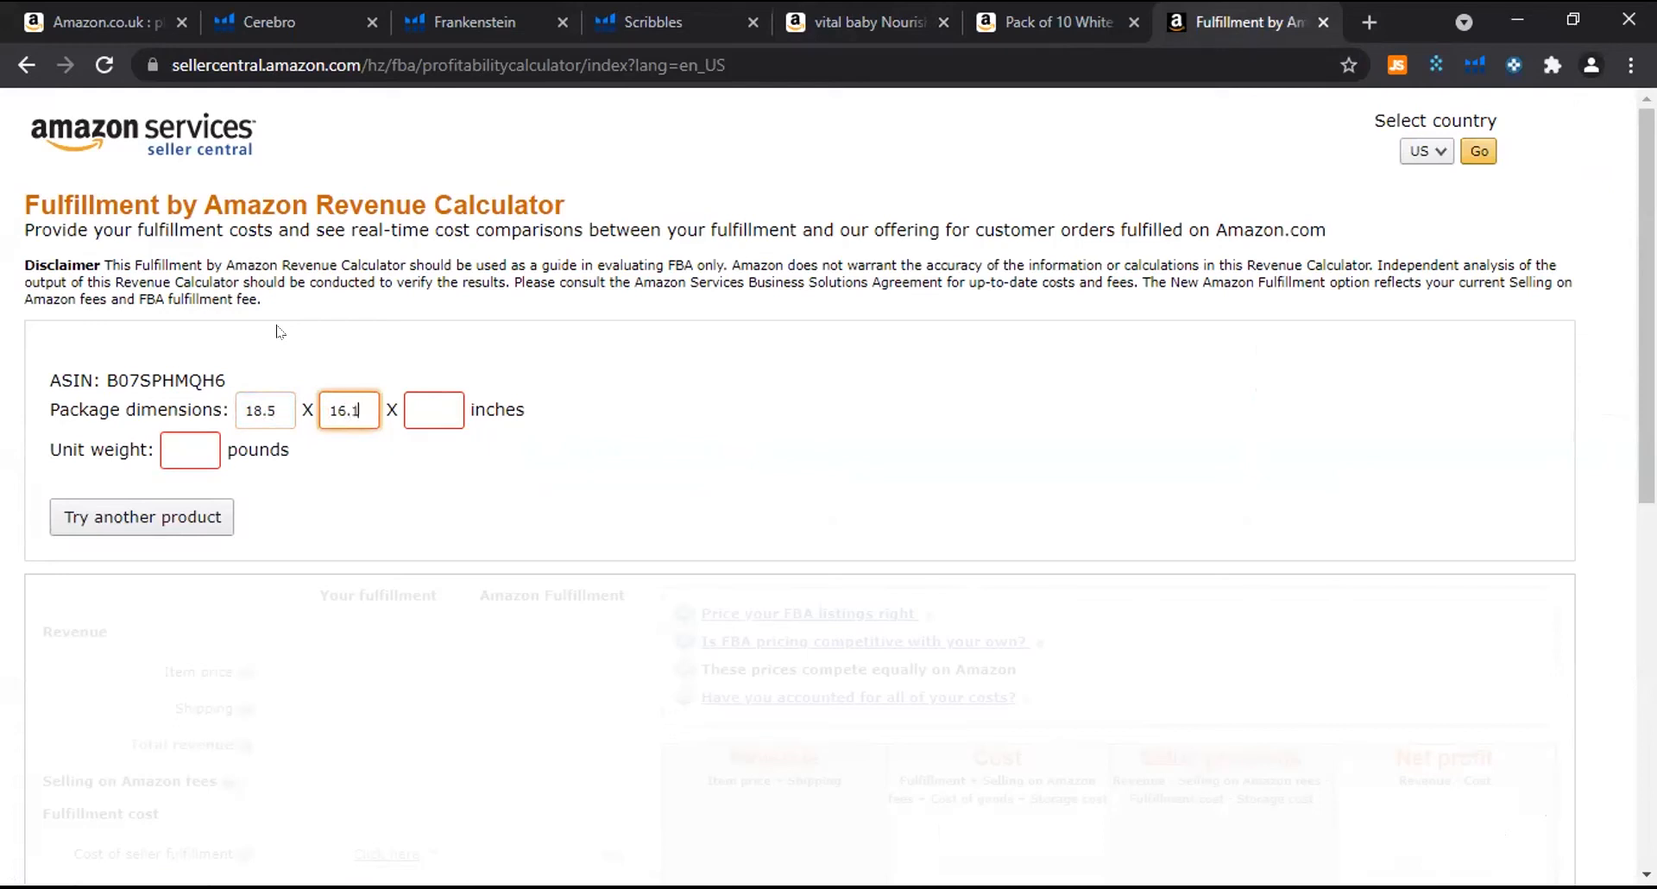
{"action": "key", "text": "Tab"}
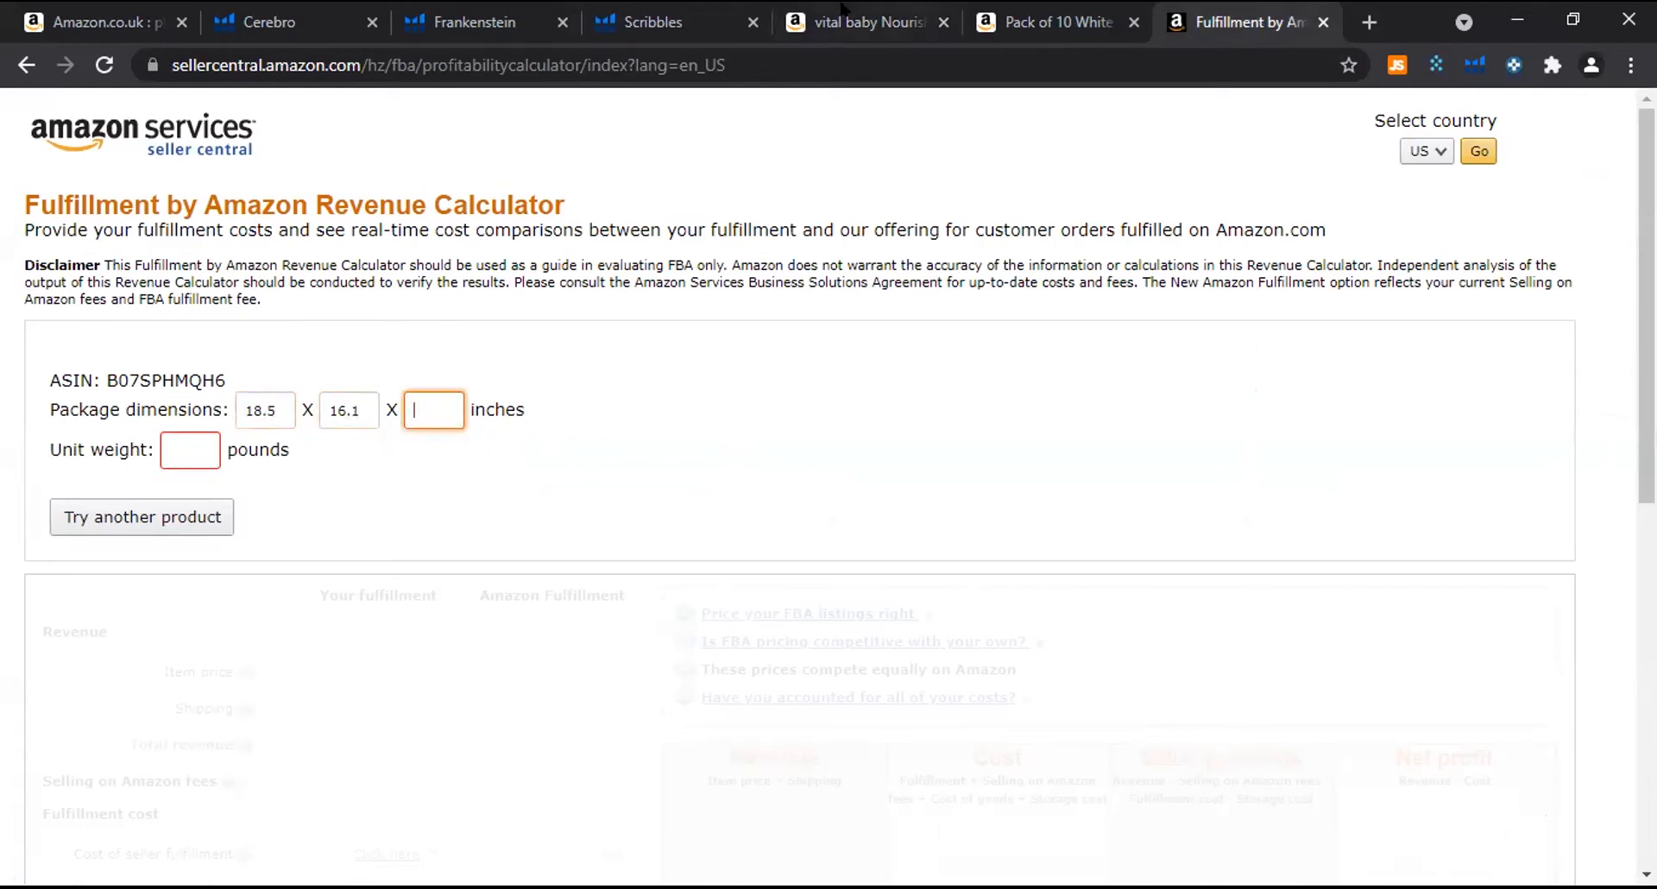
Recheck the product dimensions on the vital baby plates page and return to the revenue calculator.
{"action": "left_click", "coordinate": [961, 11]}
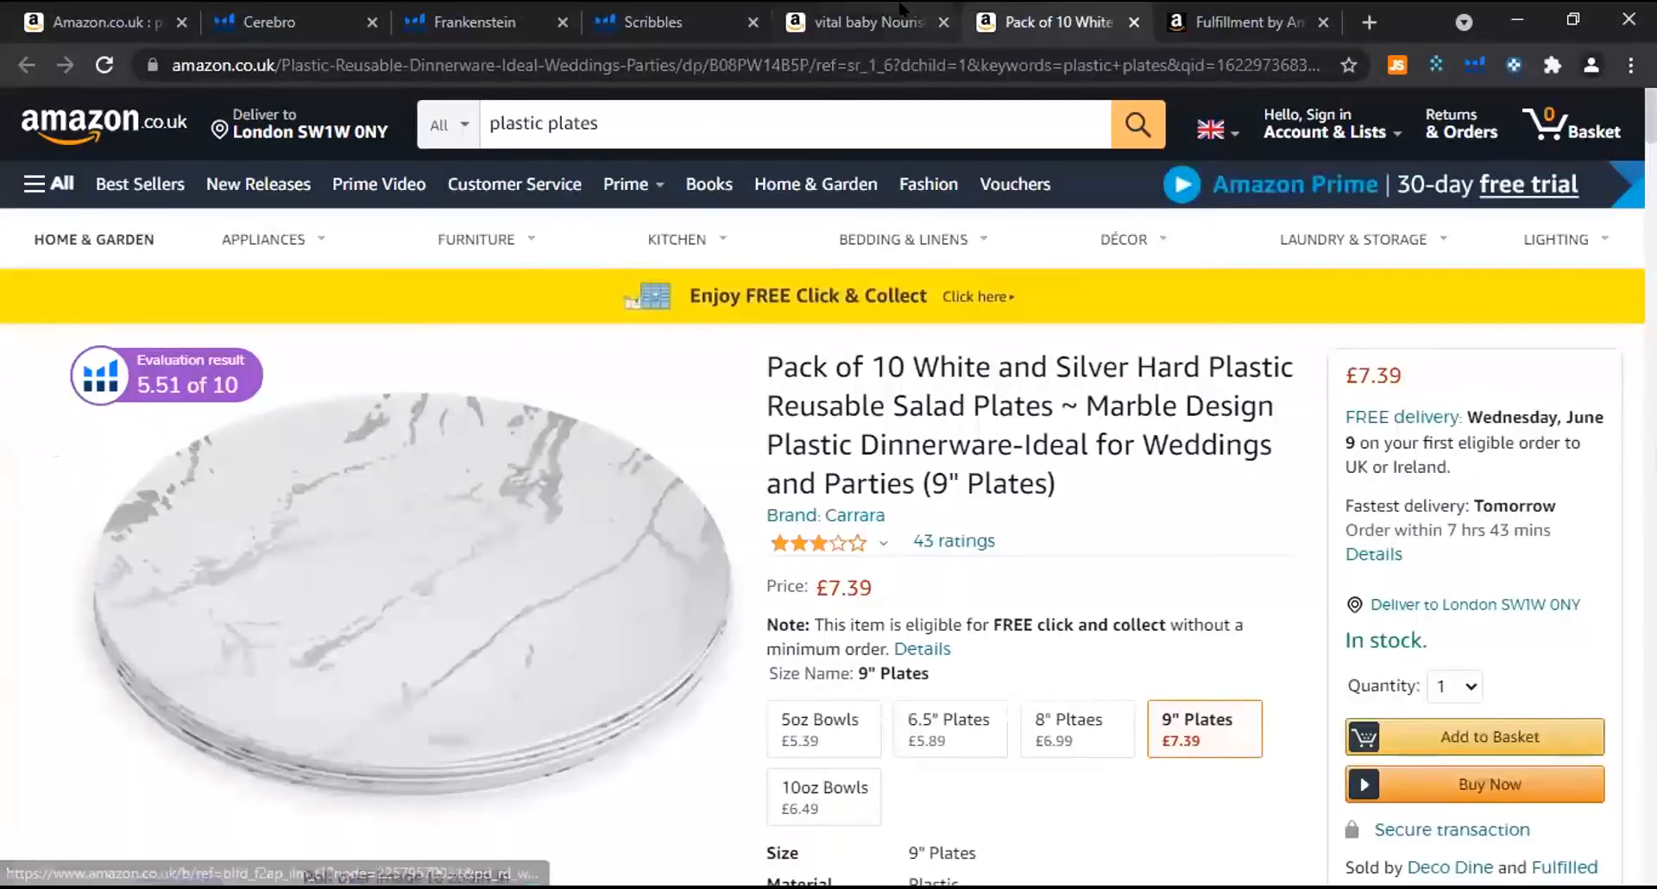
{"action": "left_click", "coordinate": [882, 23]}
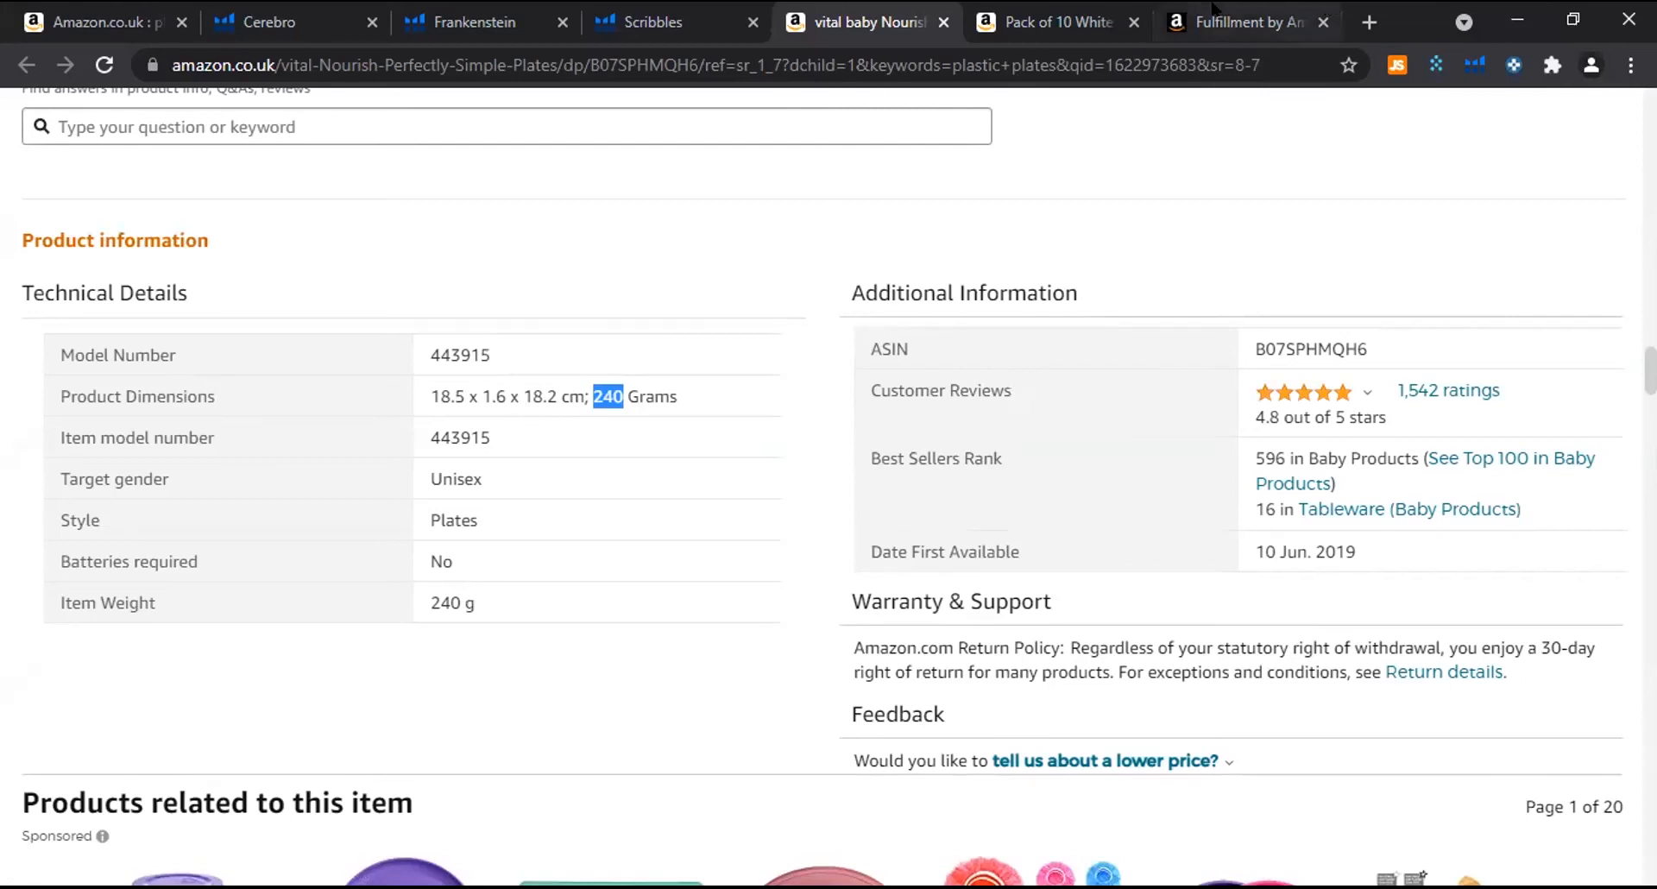
{"action": "left_click", "coordinate": [1217, 12]}
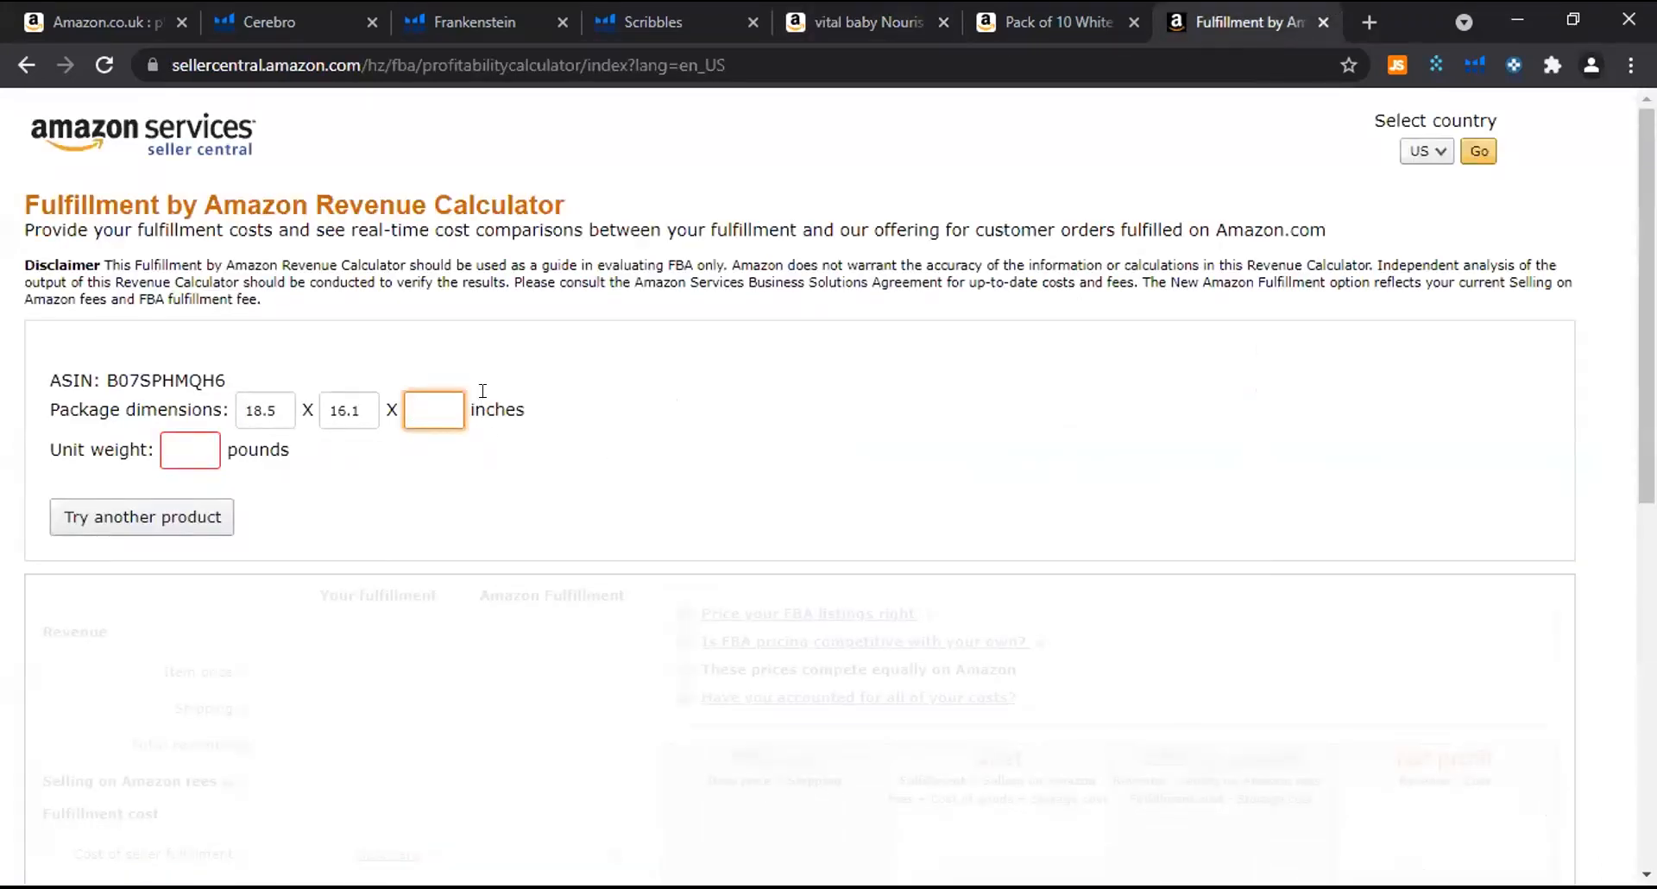
Correct the second package dimension to 1.6 and set the third to 18.2.
{"action": "left_click", "coordinate": [364, 406]}
{"action": "key", "text": "BackSpace"}
{"action": "key", "text": "BackSpace"}
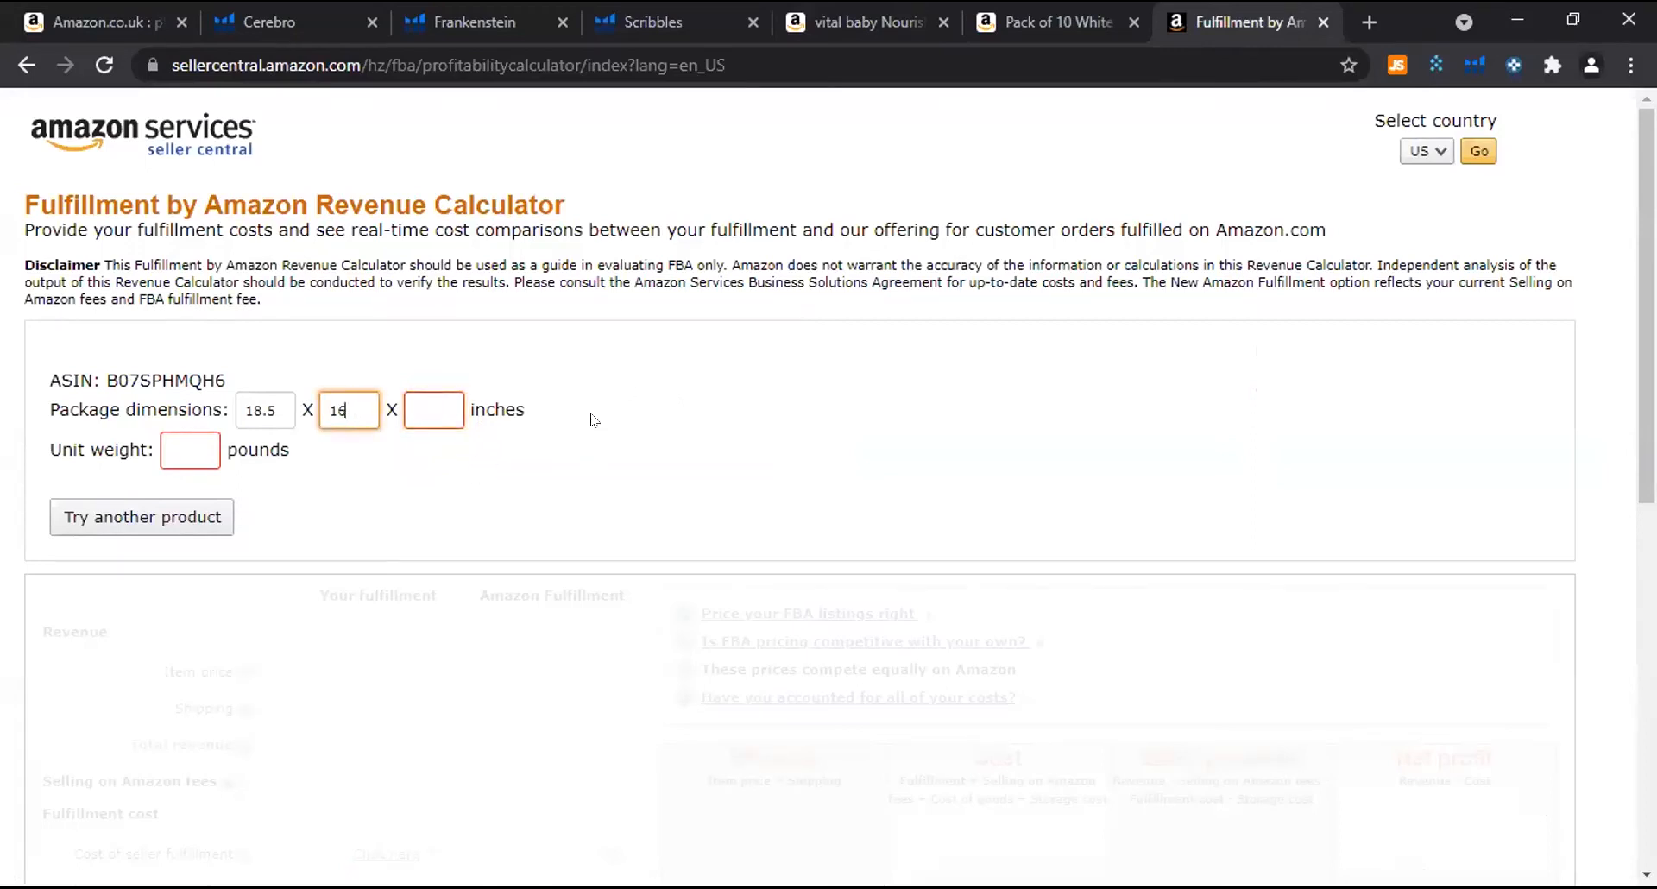
{"action": "left_click", "coordinate": [444, 420]}
{"action": "type", "text": "18.2"}
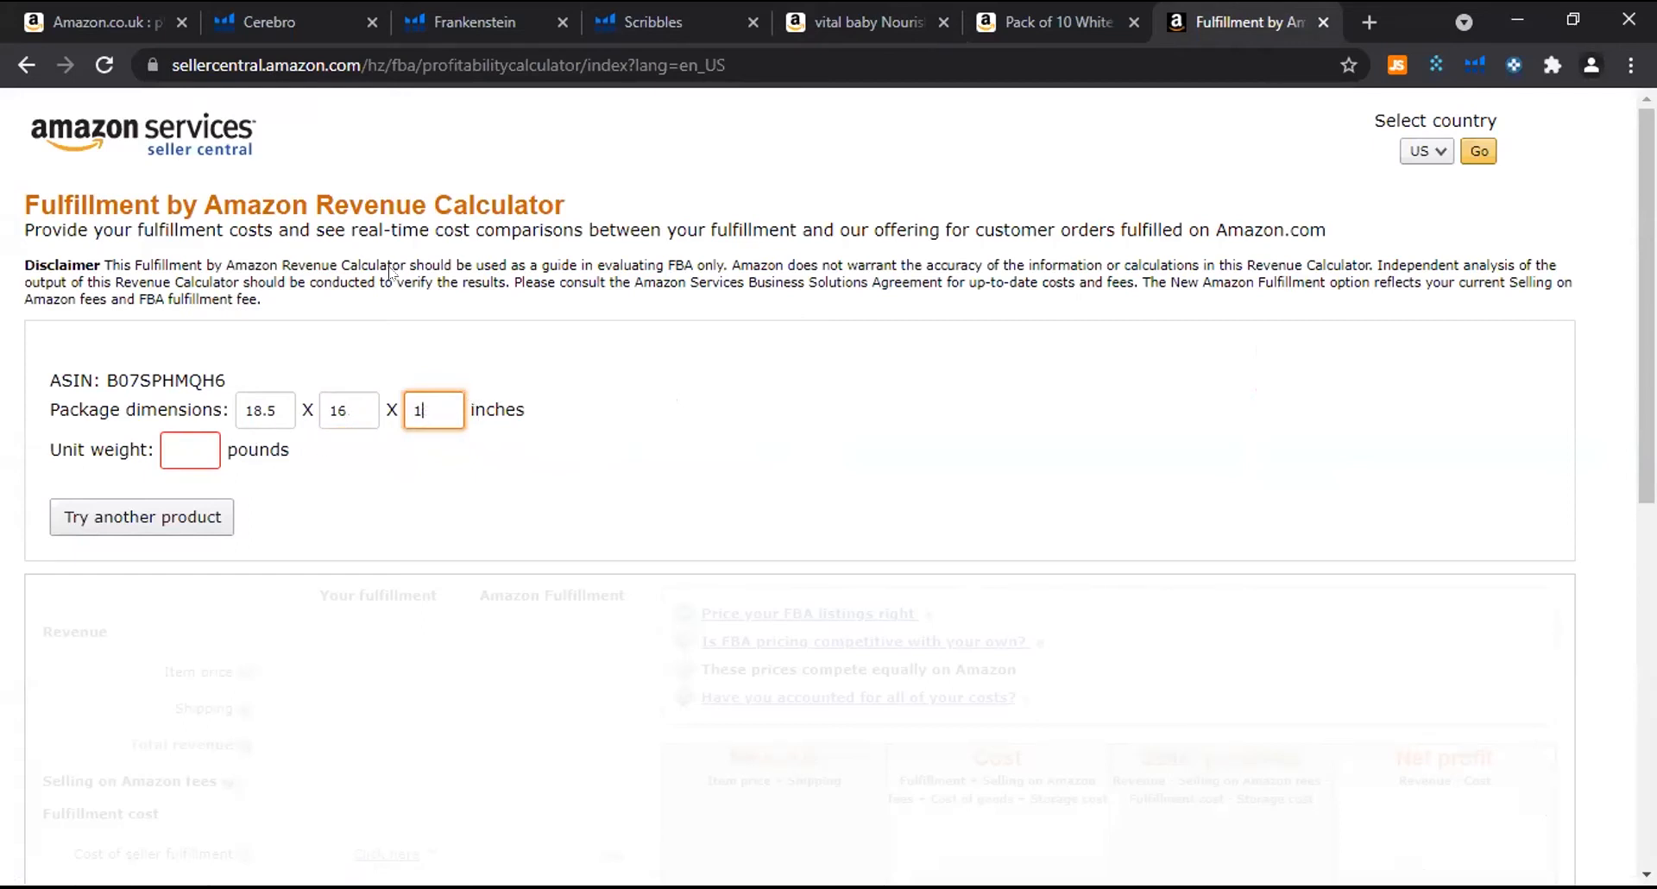
{"action": "left_click", "coordinate": [349, 403]}
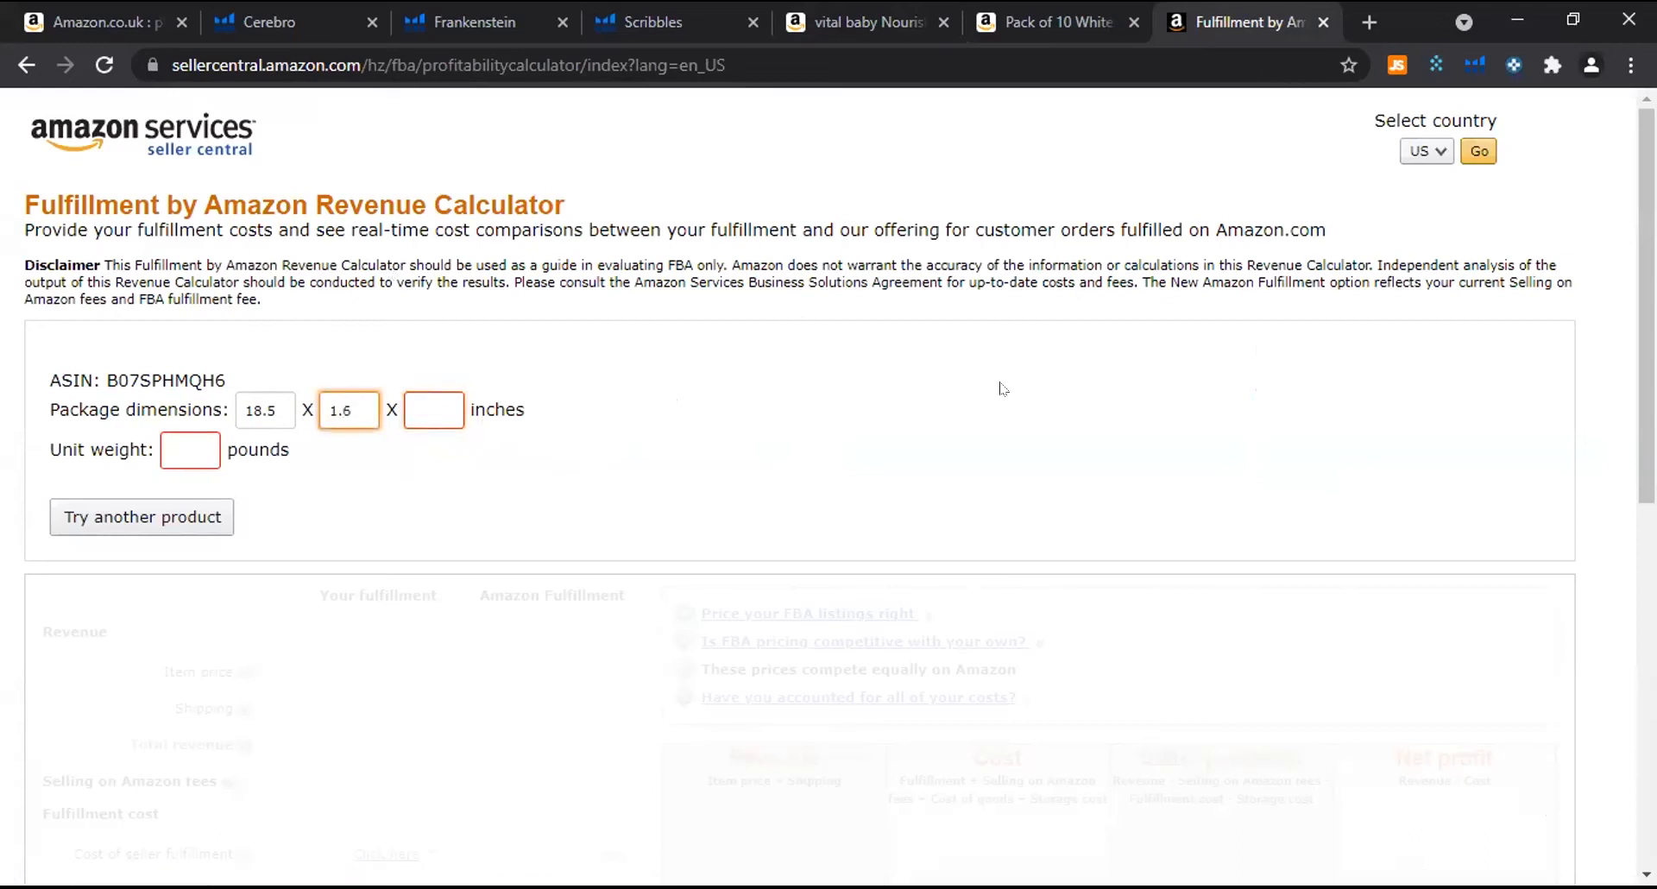
{"action": "key", "text": "Tab"}
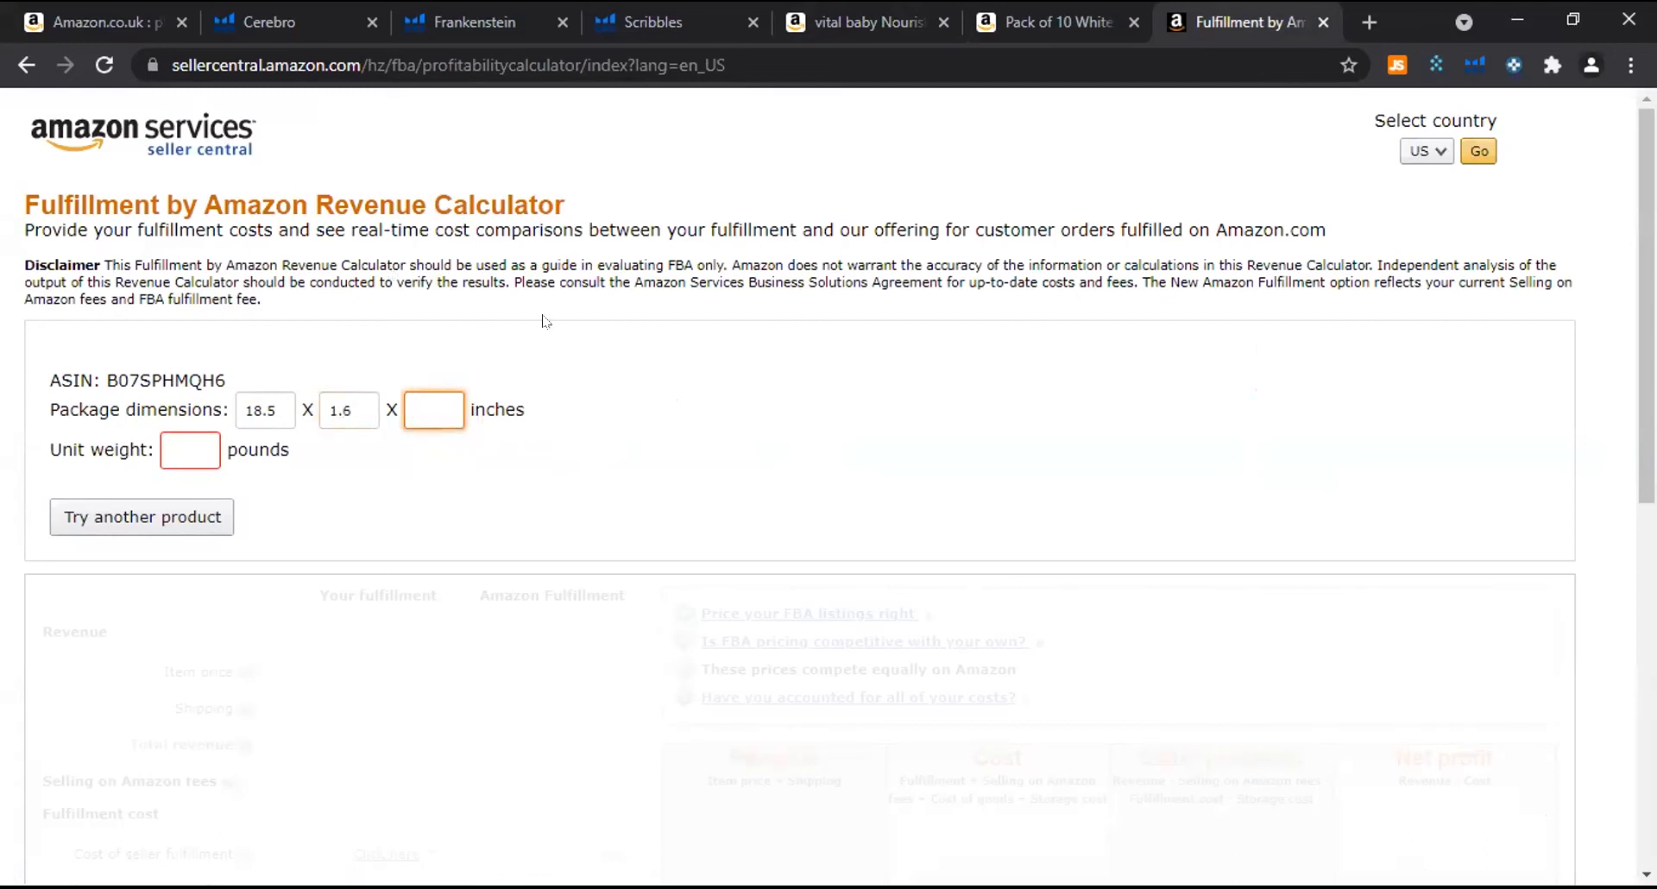
{"action": "type", "text": "18.2"}
Check the item weight on the vital baby plates page and enter 240 as the unit weight in the calculator.
{"action": "left_click", "coordinate": [203, 448]}
{"action": "left_click", "coordinate": [1059, 19]}
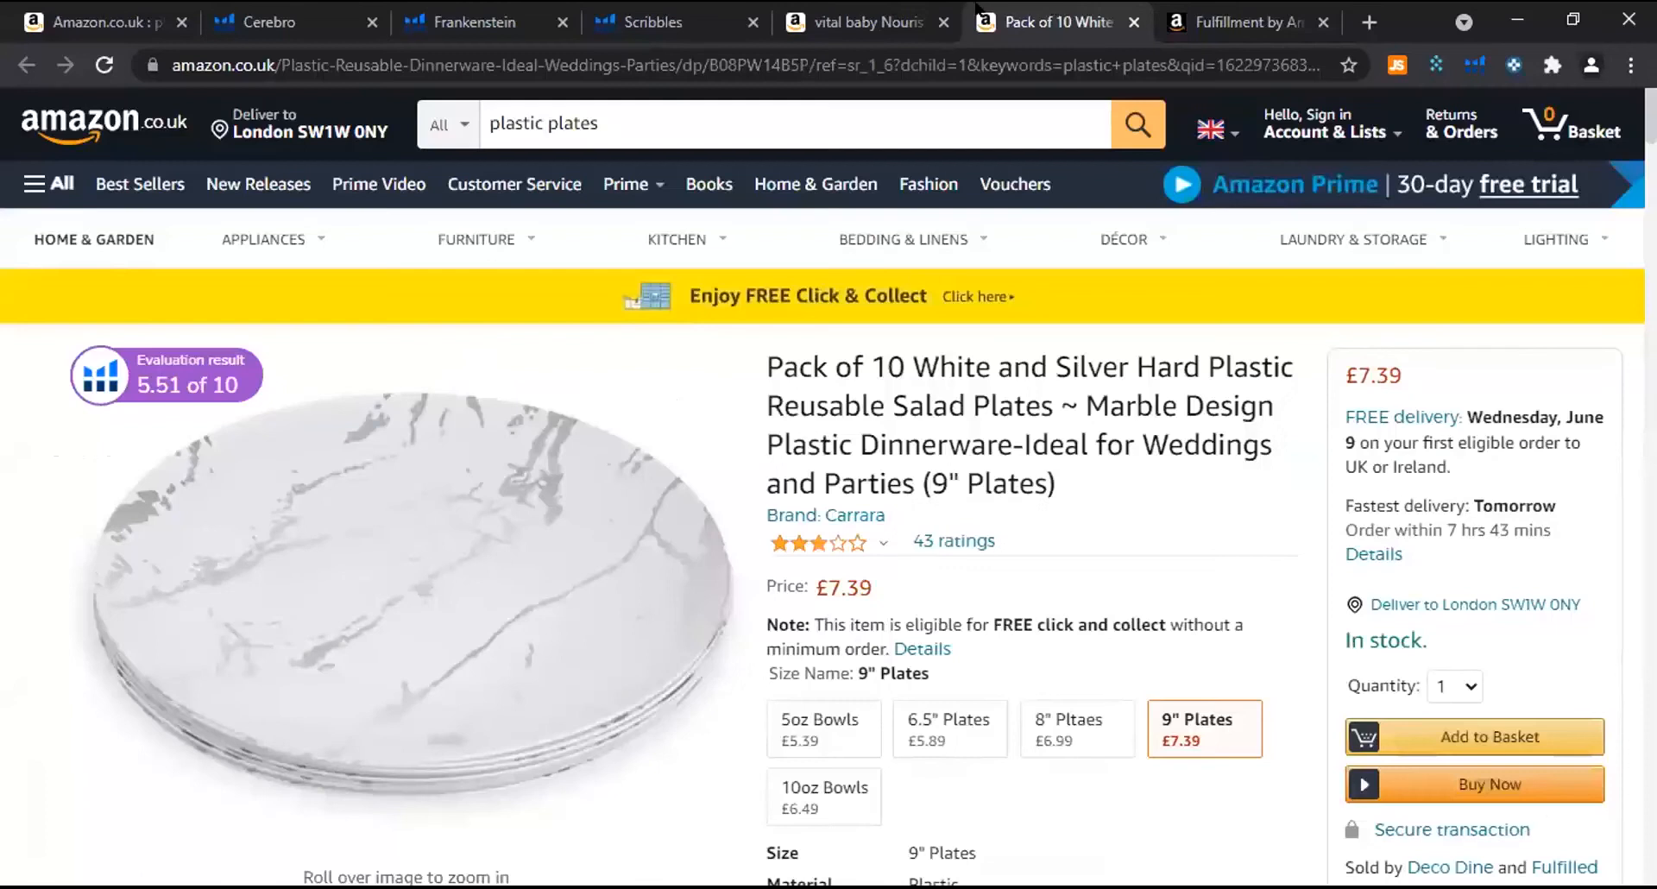
{"action": "left_click", "coordinate": [874, 15]}
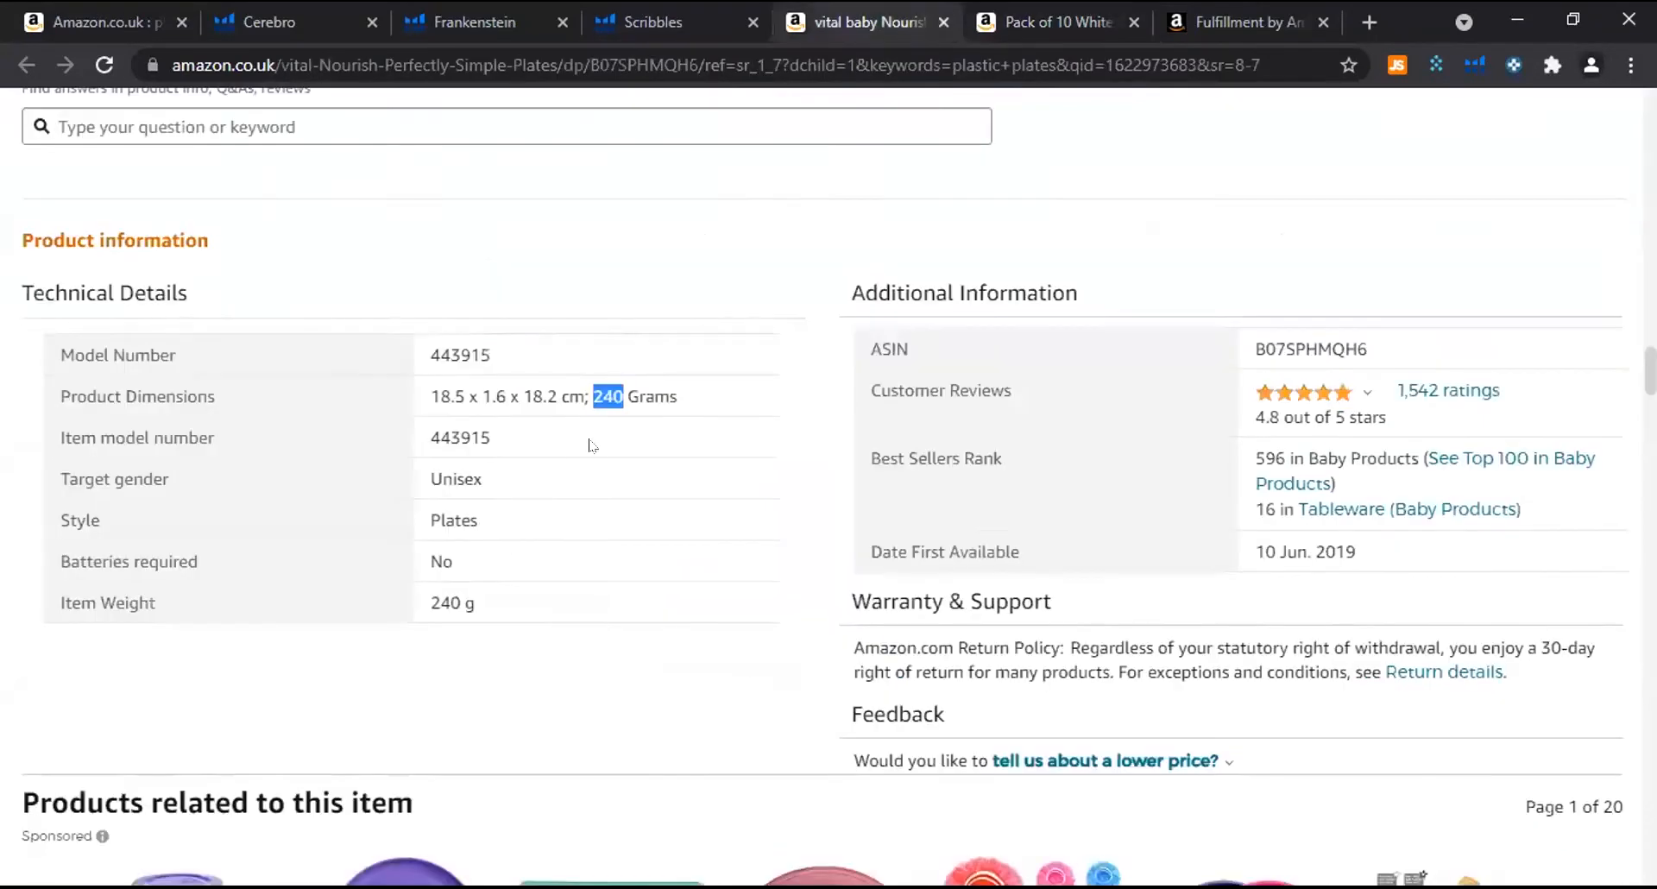
{"action": "left_click", "coordinate": [1171, 12]}
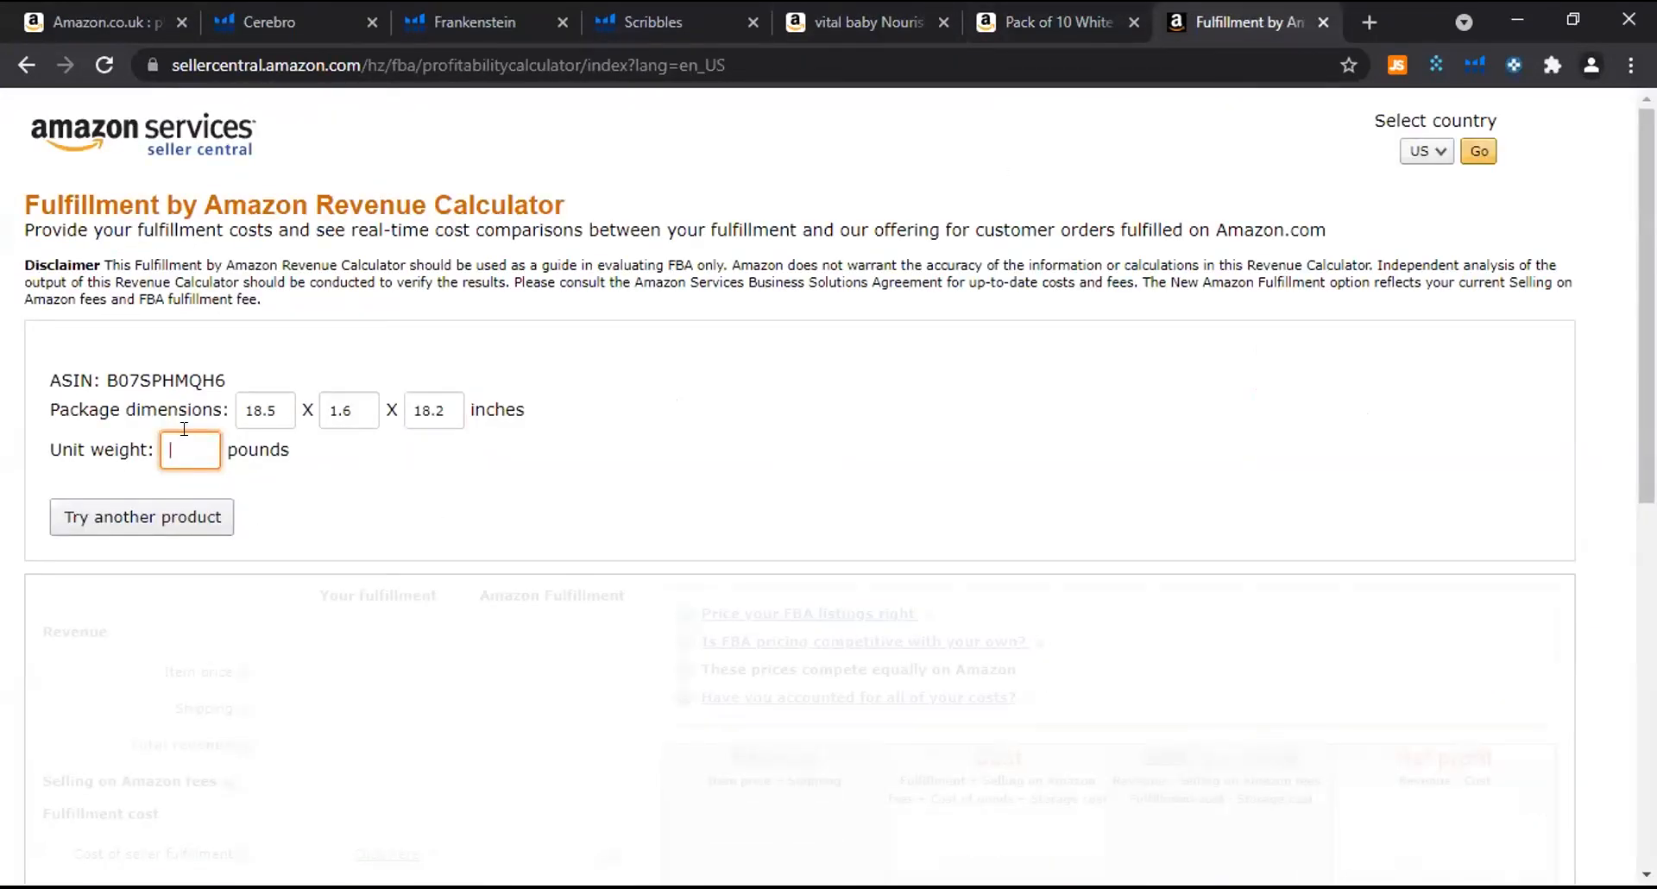
{"action": "type", "text": "240"}
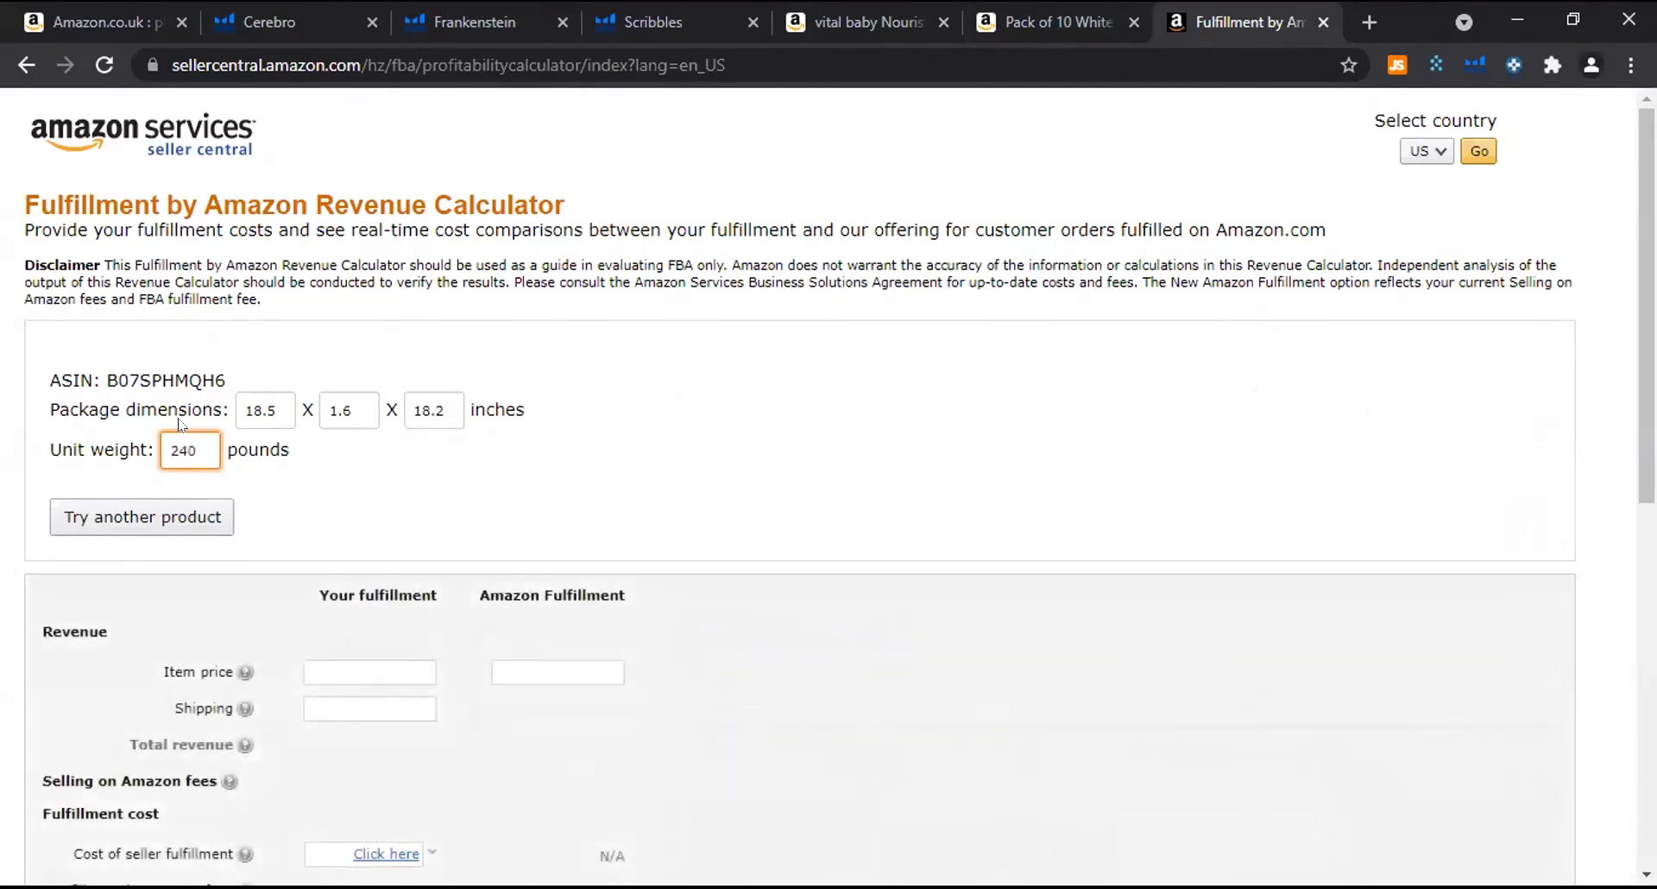
Search Google on a new page for "pound to gram".
{"action": "left_click", "coordinate": [1364, 21]}
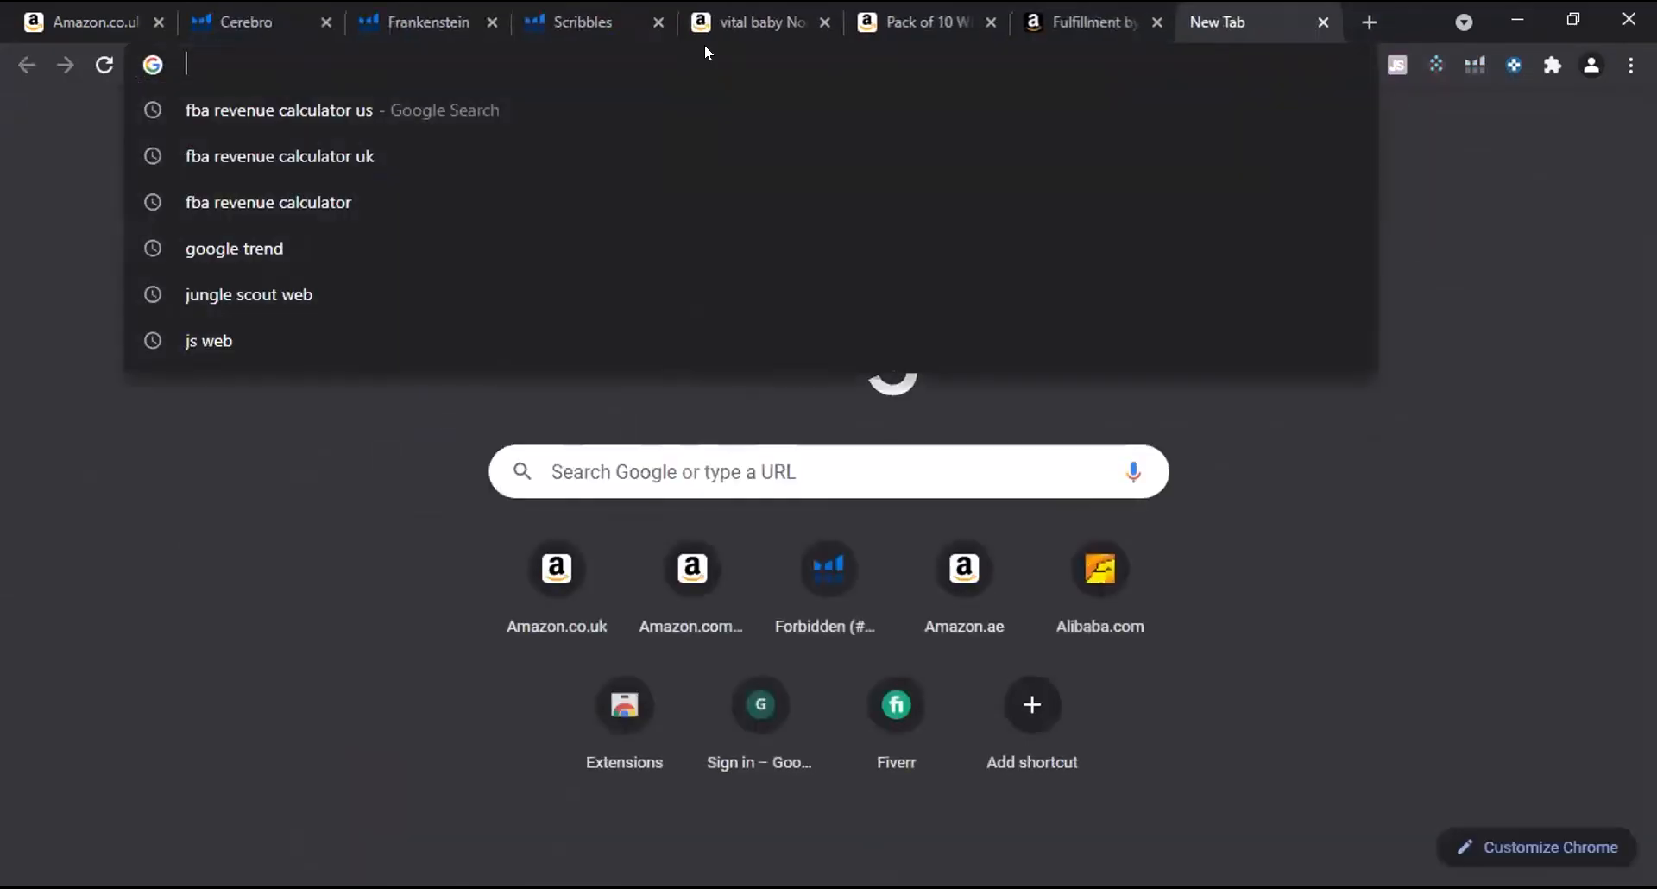
{"action": "type", "text": "pound y"}
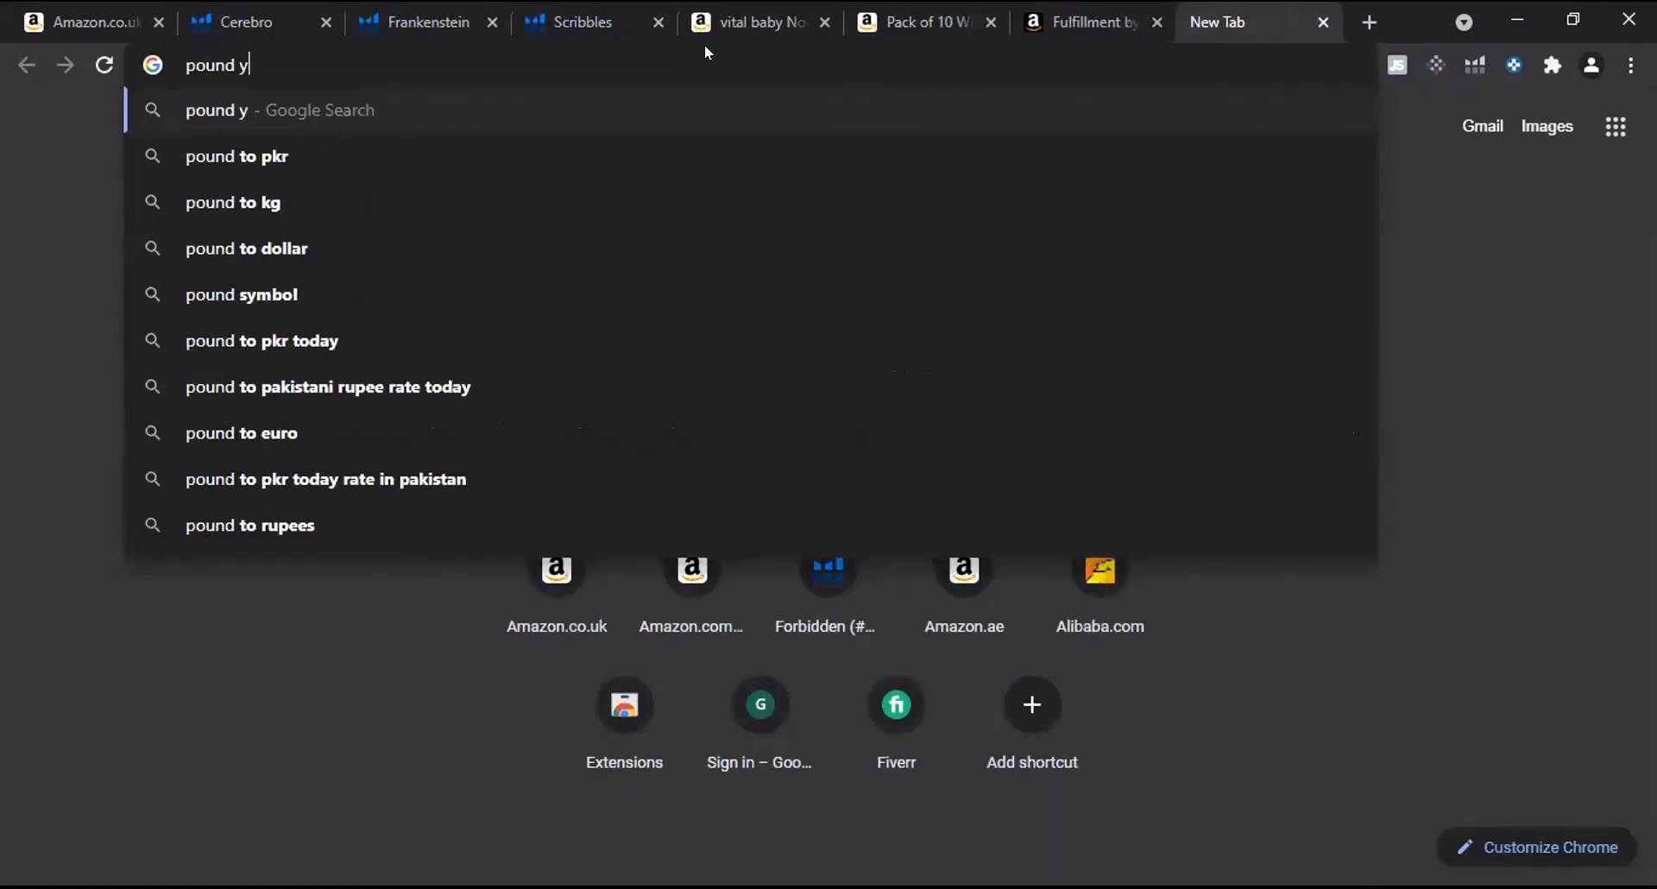
{"action": "key", "text": "BackSpace"}
{"action": "type", "text": "to gram"}
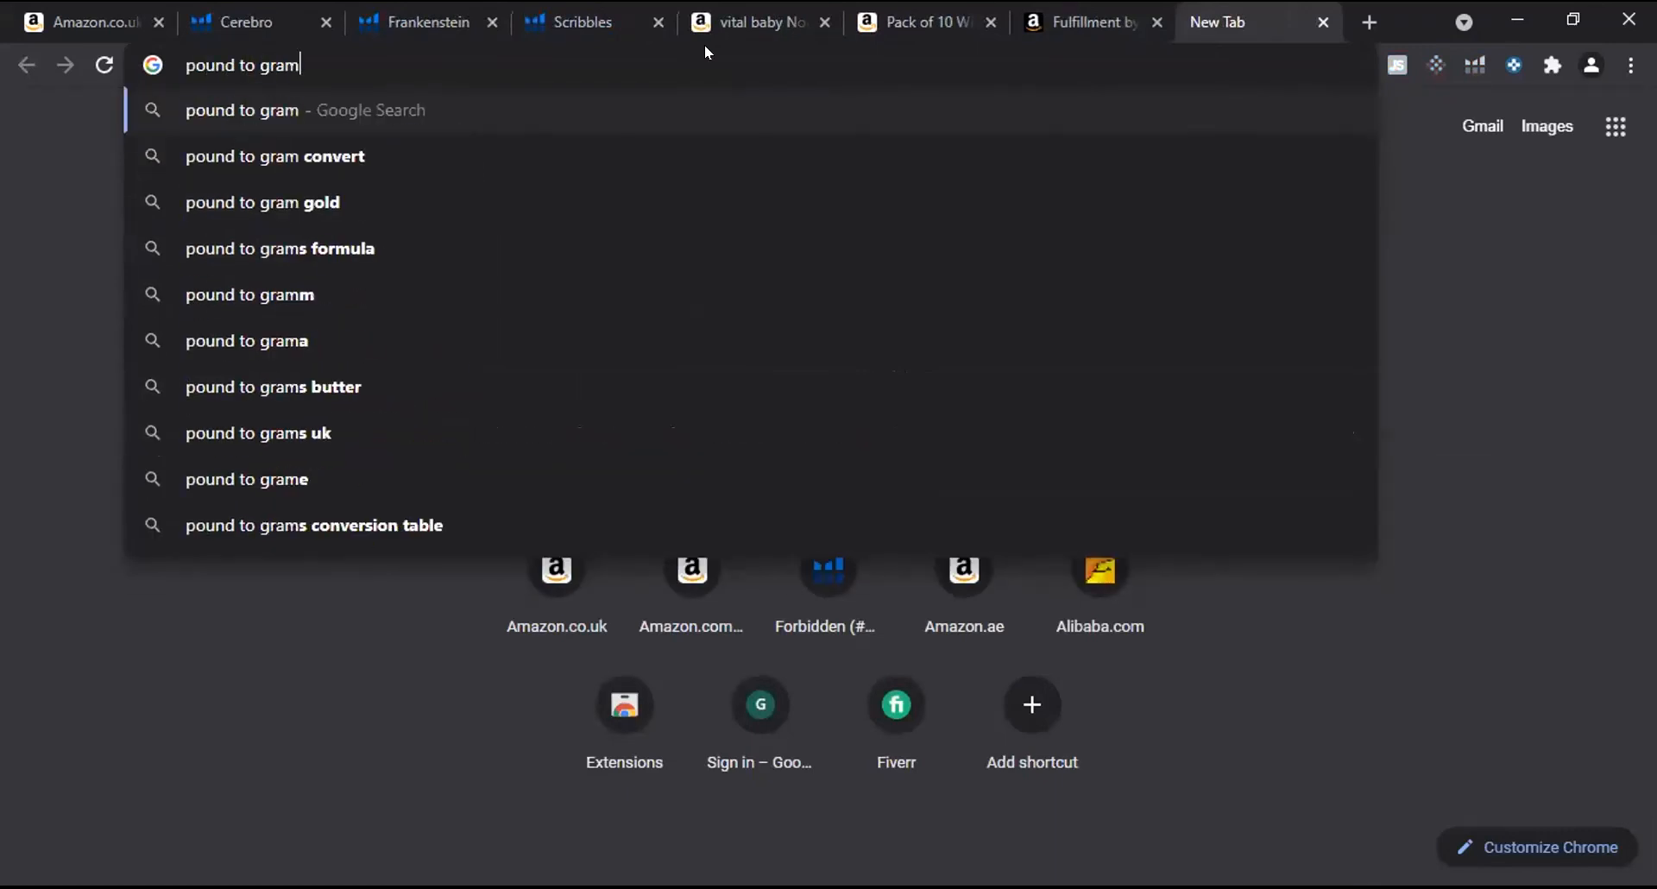
{"action": "key", "text": "Return"}
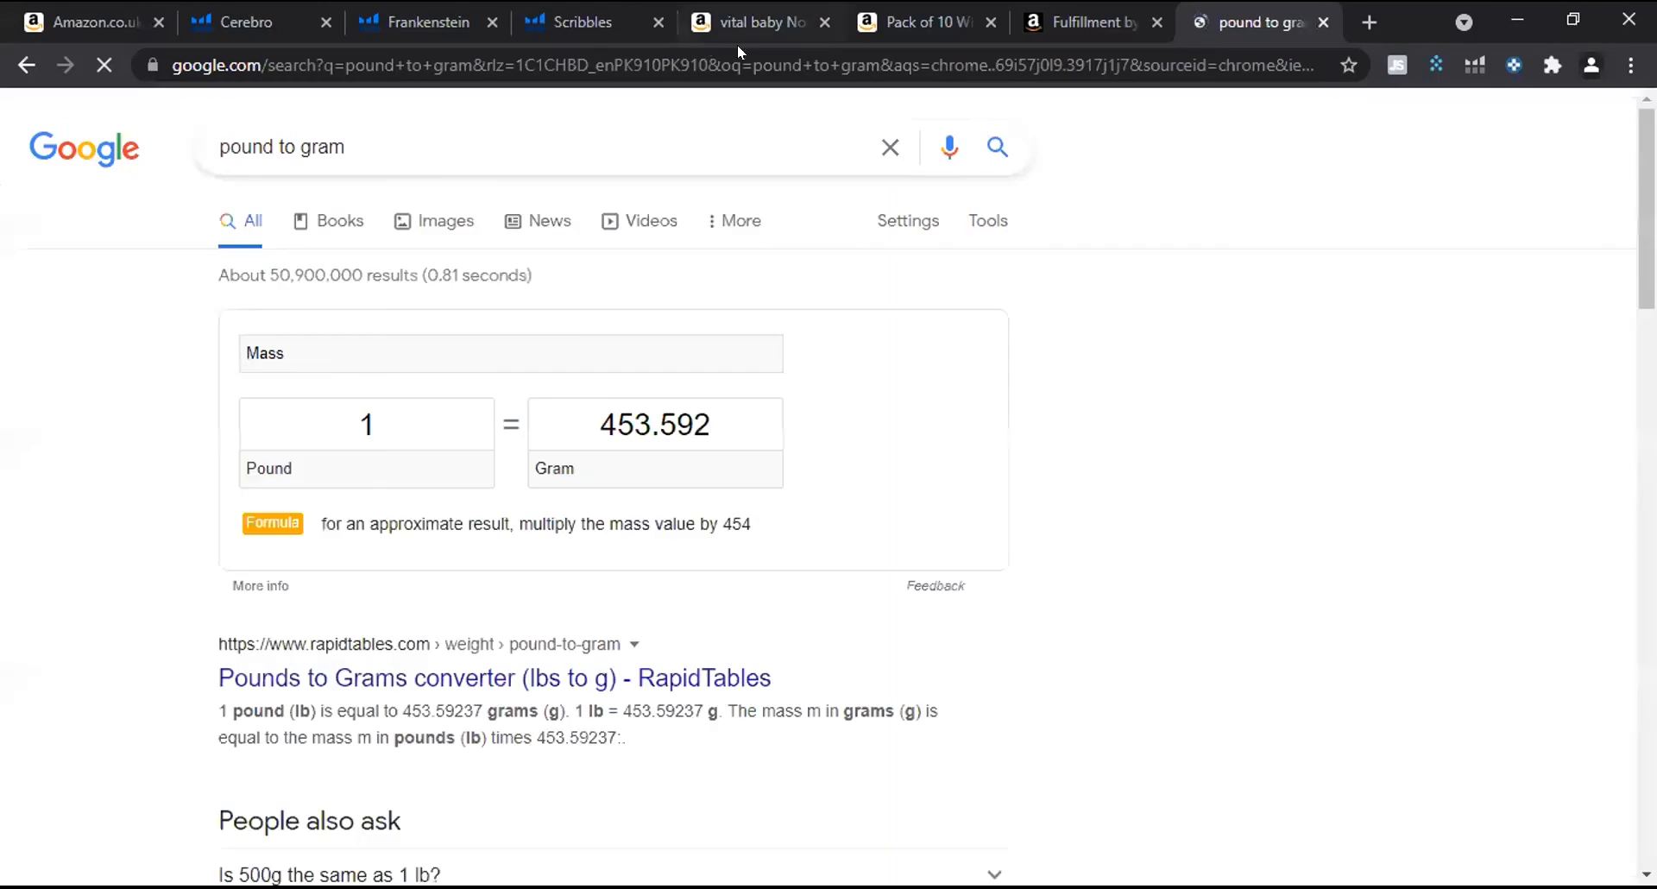
Convert 240 grams to pounds in Google's mass converter.
{"action": "left_click", "coordinate": [936, 20]}
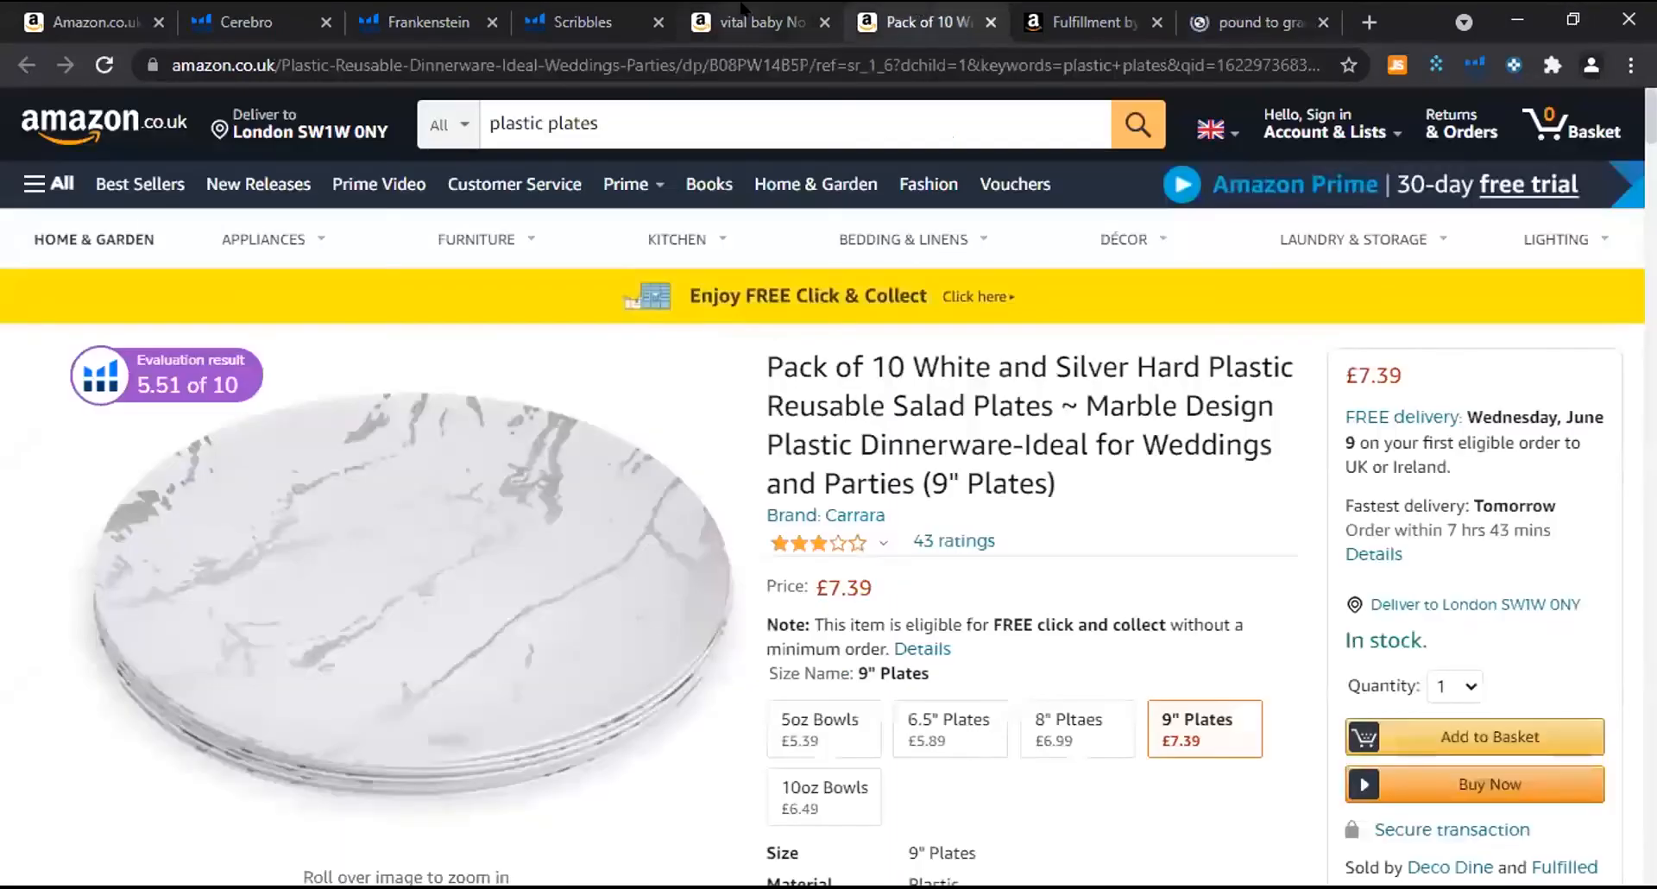
{"action": "left_click", "coordinate": [1033, 34]}
{"action": "left_click", "coordinate": [1243, 22]}
{"action": "left_click", "coordinate": [436, 432]}
{"action": "double_click", "coordinate": [427, 409]}
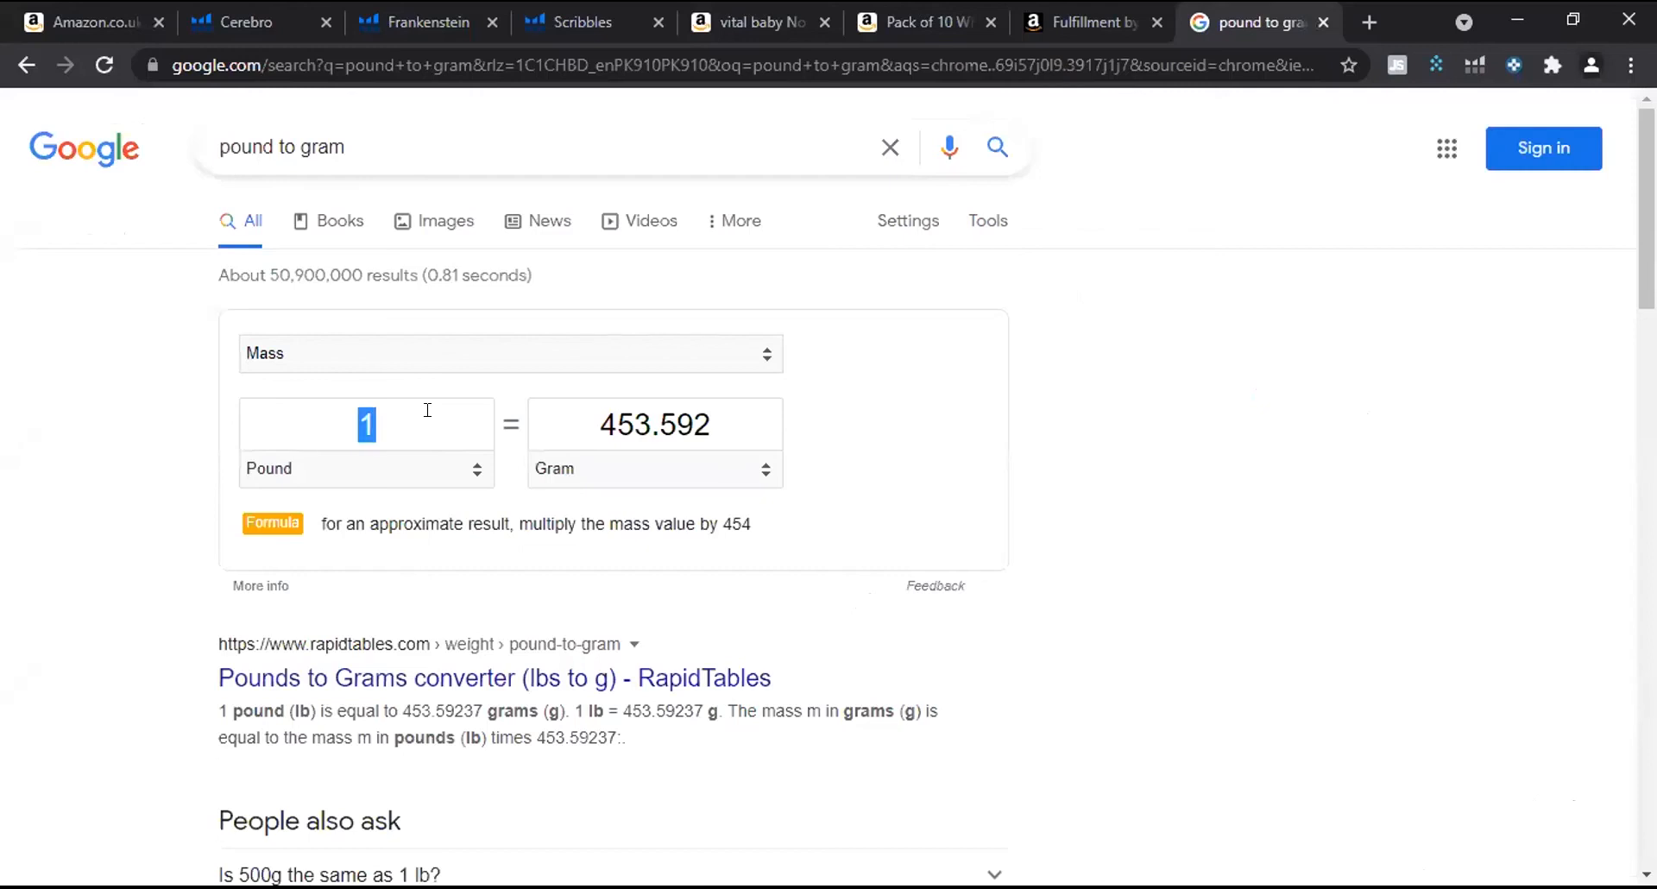
{"action": "double_click", "coordinate": [676, 404]}
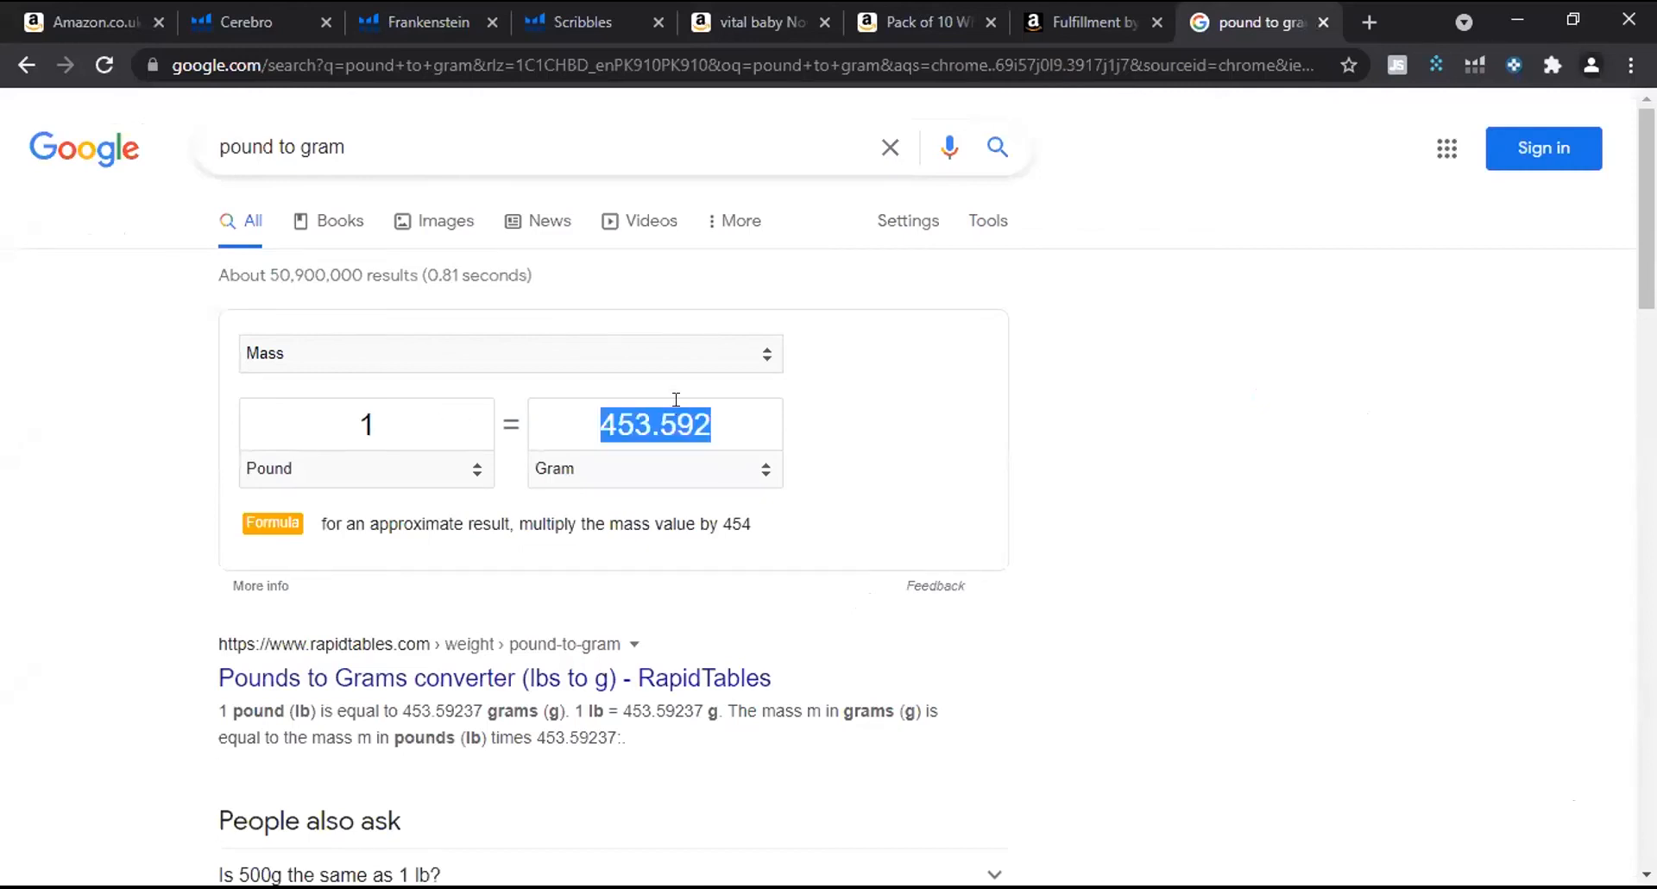
{"action": "type", "text": "240"}
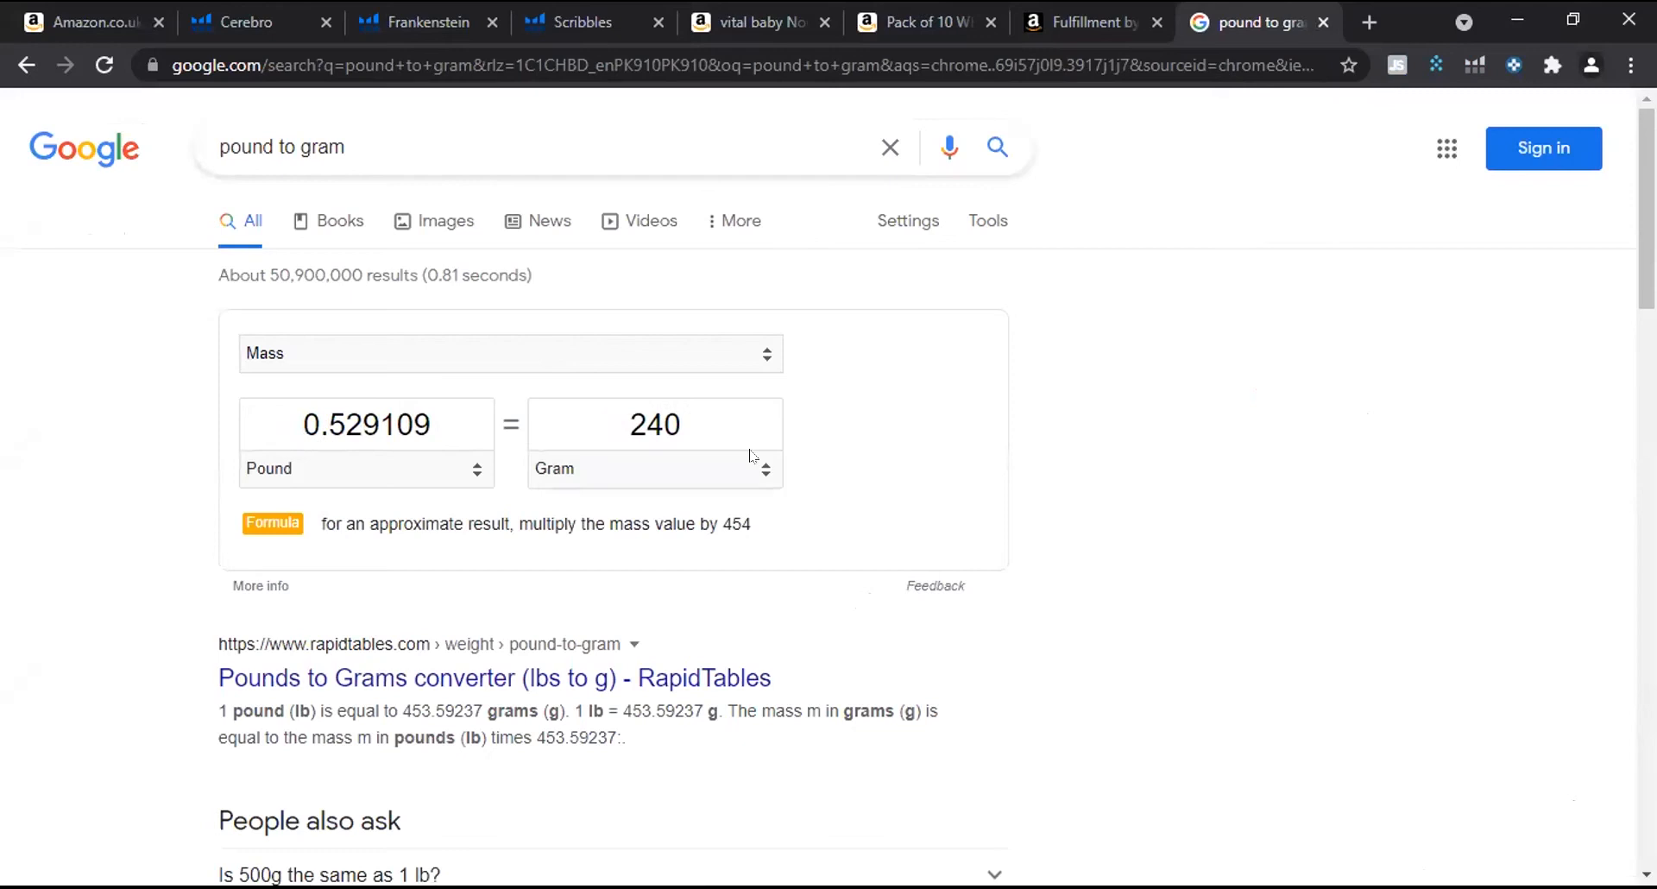
Copy the converted pound value and replace the calculator's unit weight with it, 0.529 pounds.
{"action": "left_click", "coordinate": [436, 423]}
{"action": "left_click_drag", "start_coordinate": [436, 423], "coordinate": [239, 416]}
{"action": "key", "text": "ctrl+c"}
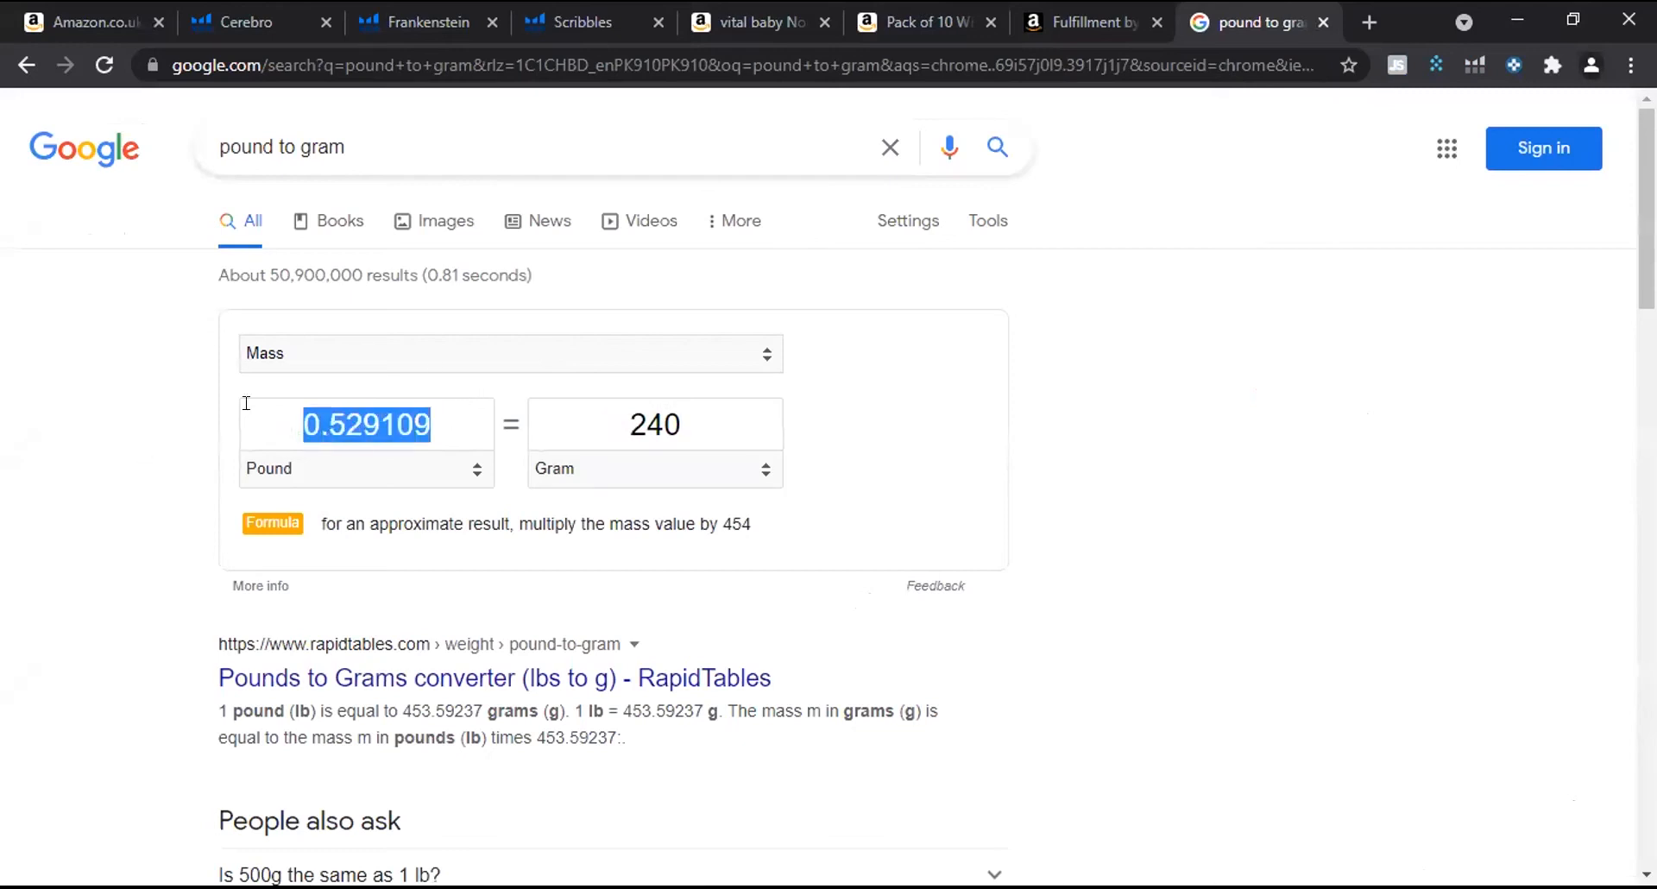
{"action": "left_click", "coordinate": [1078, 22]}
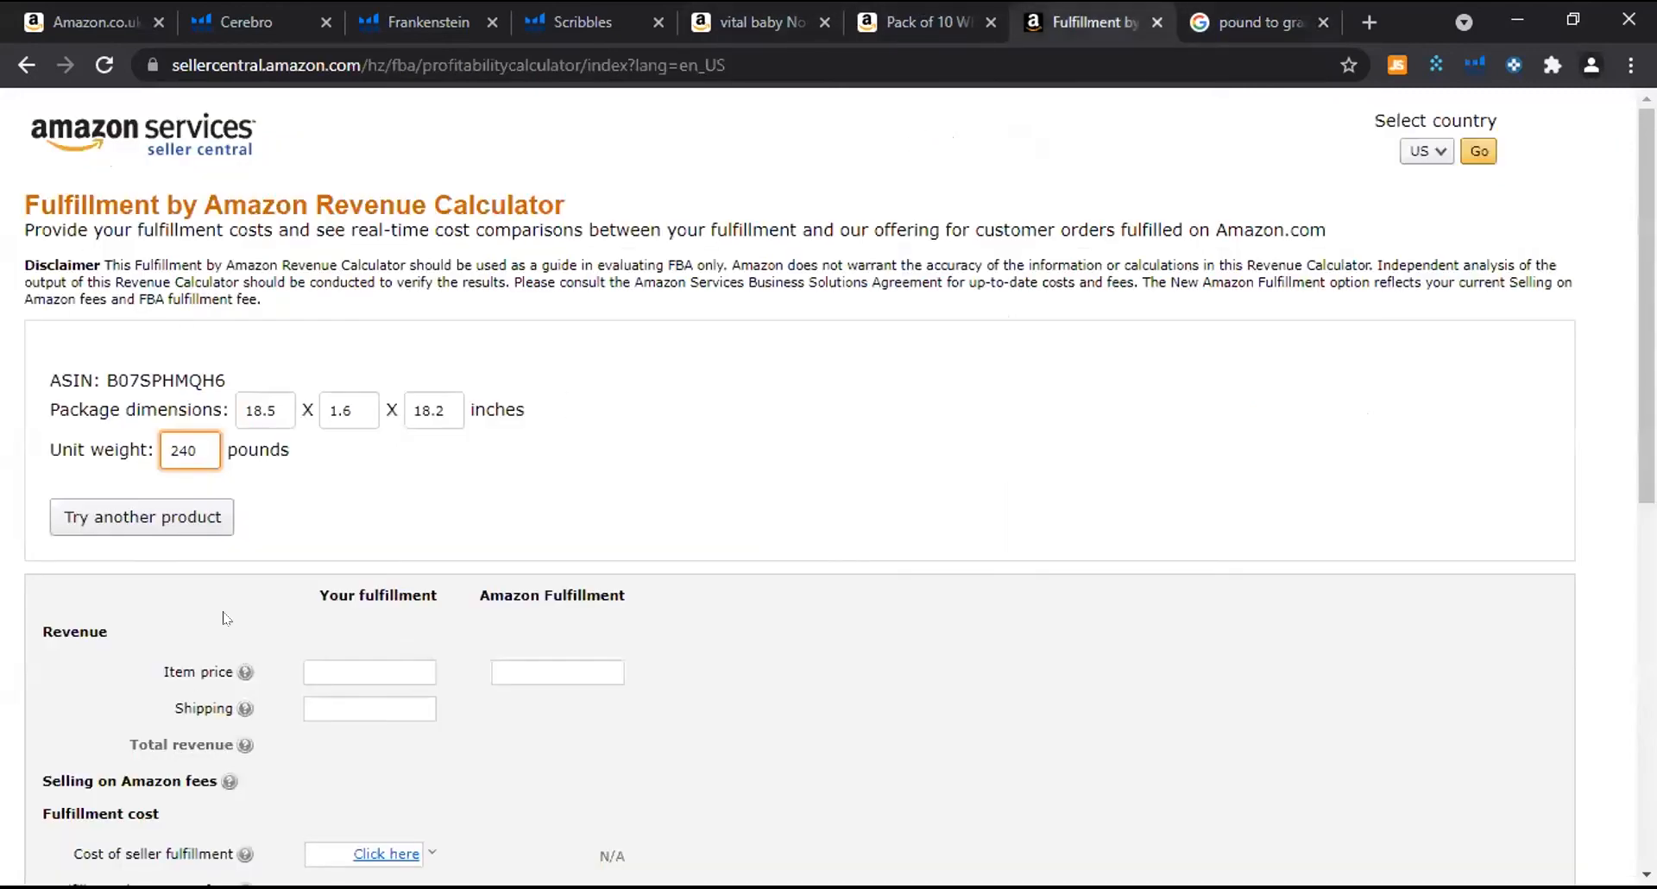
{"action": "key", "text": "ctrl+a"}
{"action": "key", "text": "BackSpace"}
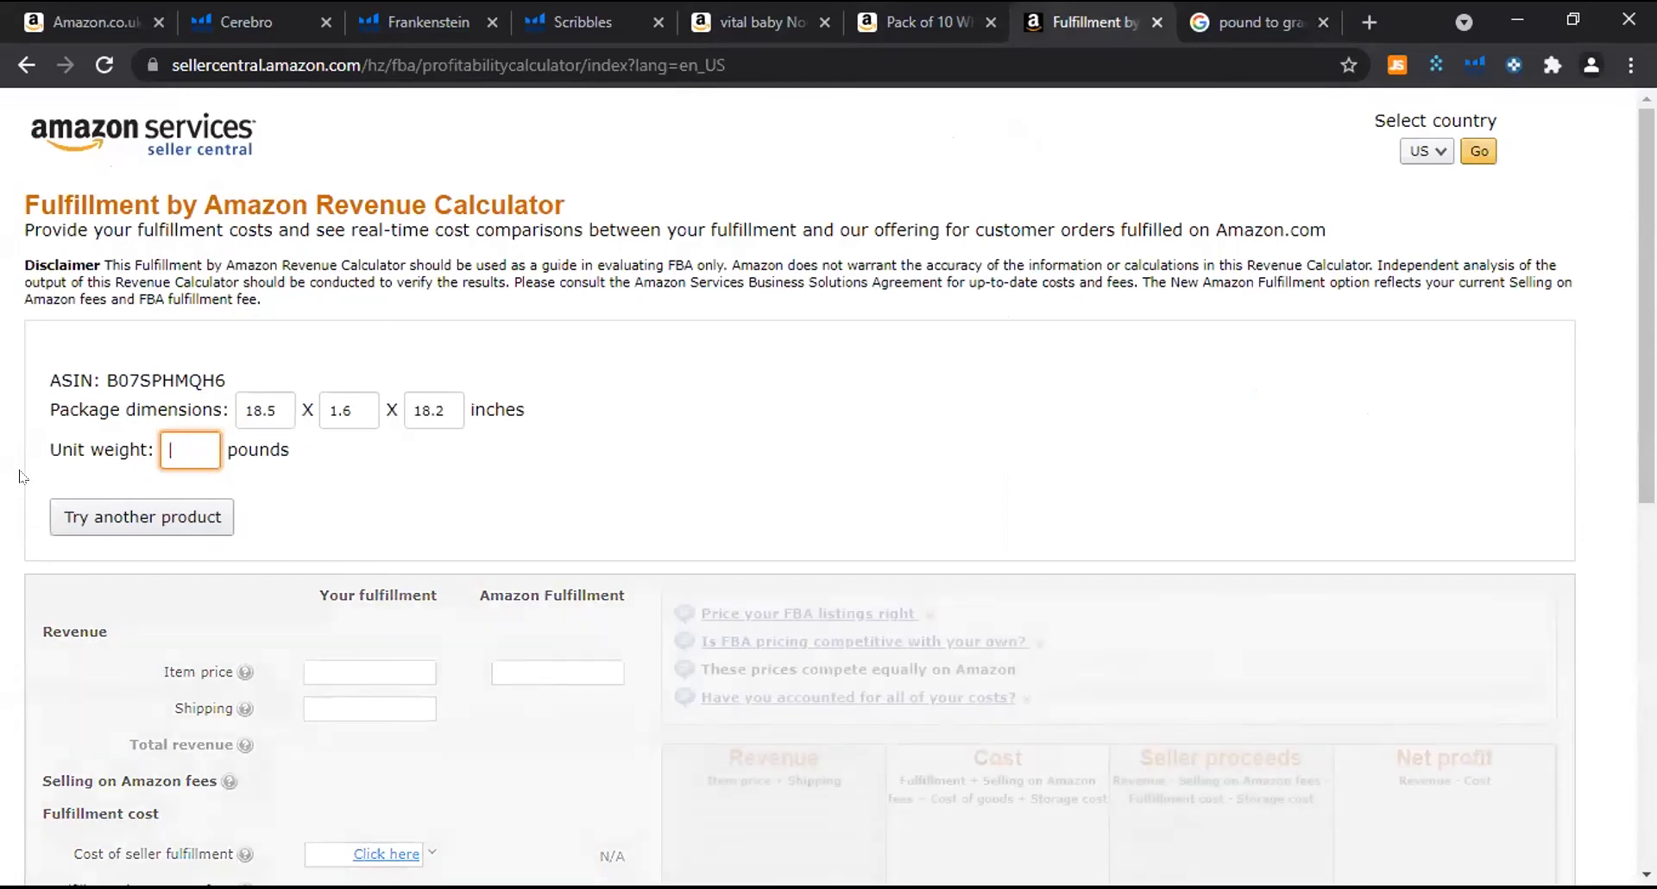
{"action": "key", "text": "ctrl+v"}
{"action": "left_click", "coordinate": [379, 513]}
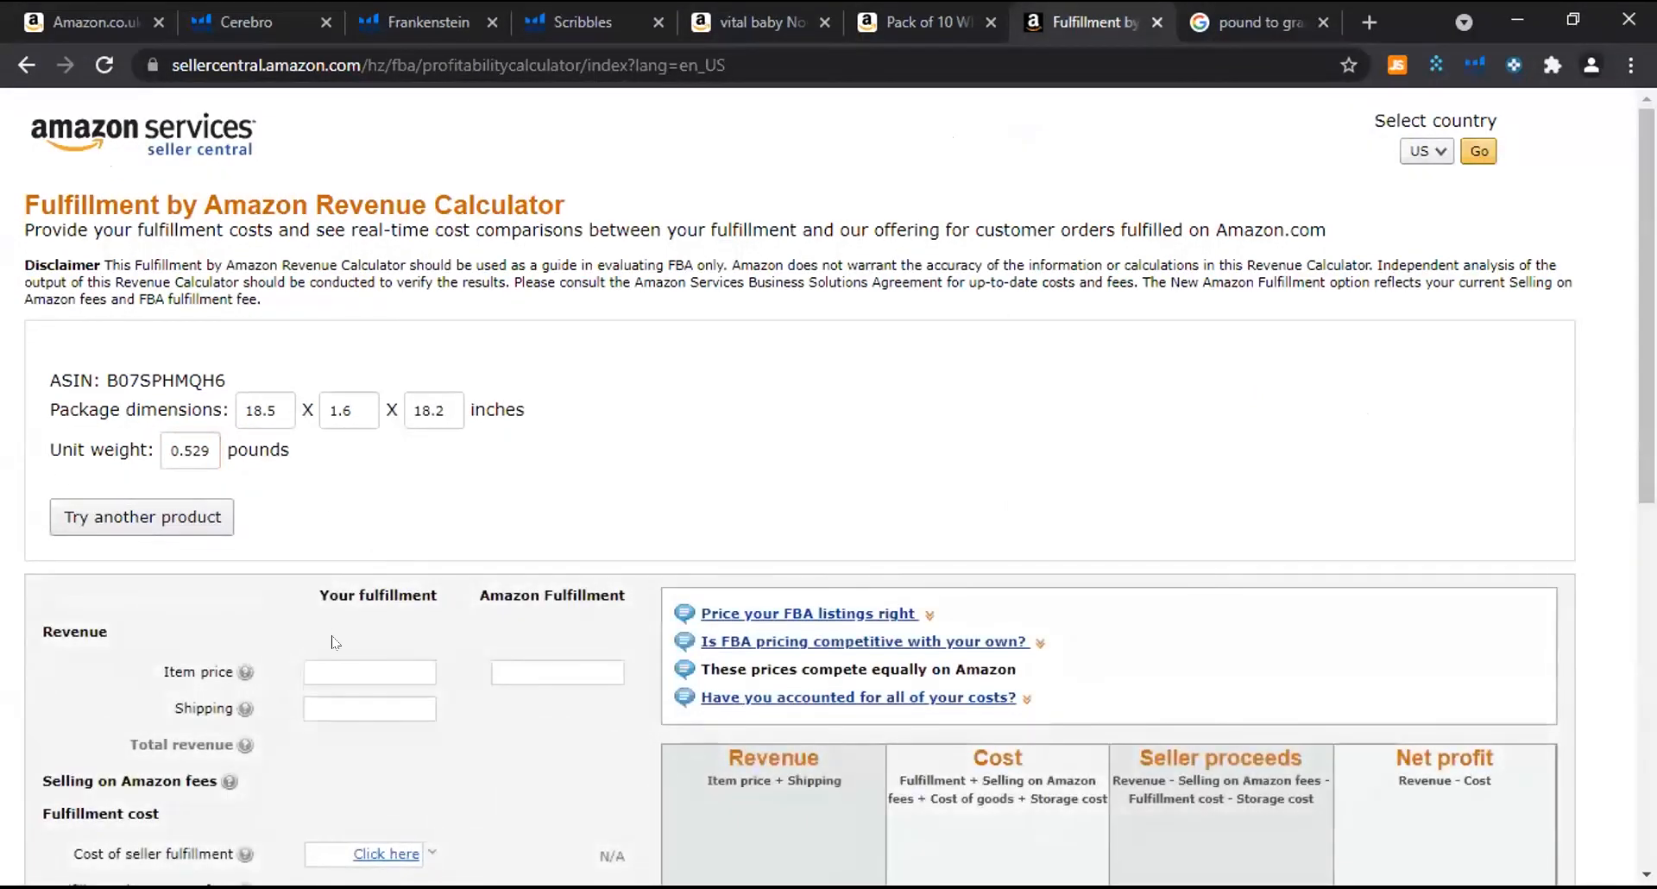
Look over the calculator's revenue, fulfillment cost, storage cost and product cost fields.
{"action": "scroll", "coordinate": [335, 642], "scroll_direction": "down", "scroll_amount": 8}
{"action": "scroll", "coordinate": [329, 636], "scroll_direction": "up", "scroll_amount": 3}
{"action": "scroll", "coordinate": [330, 639], "scroll_direction": "up", "scroll_amount": 3}
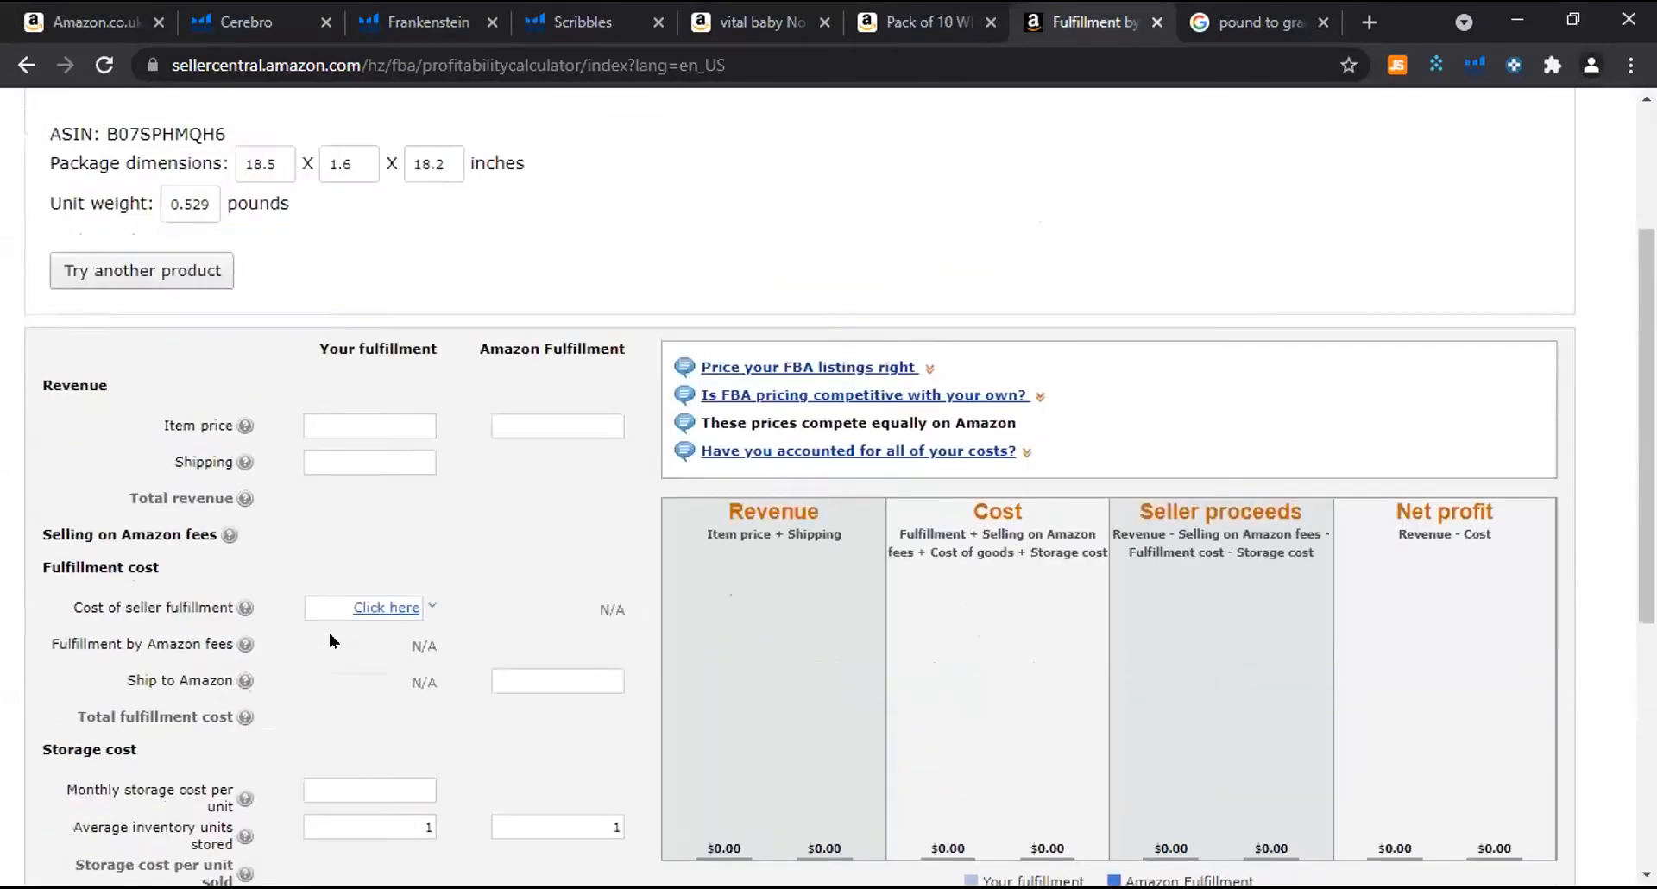
{"action": "scroll", "coordinate": [346, 656], "scroll_direction": "down", "scroll_amount": 3}
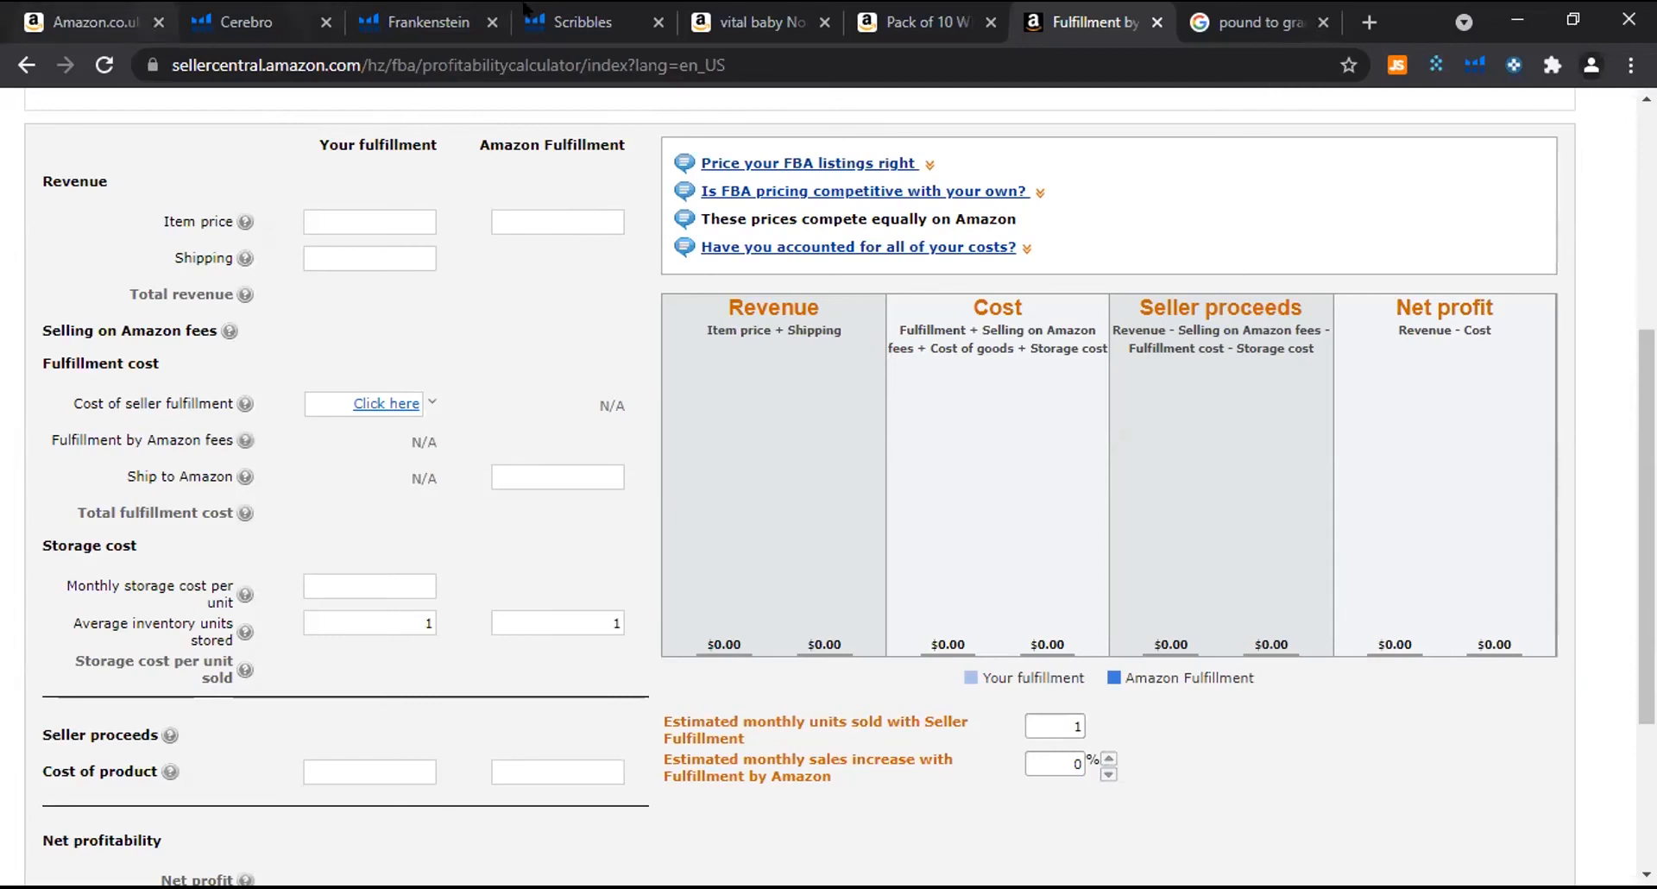
Check the selling price on the vital baby plates page and go back to the Google unit converter page.
{"action": "left_click", "coordinate": [751, 21]}
{"action": "scroll", "coordinate": [1601, 396], "scroll_direction": "down", "scroll_amount": 10}
{"action": "scroll", "coordinate": [1598, 397], "scroll_direction": "up", "scroll_amount": 3}
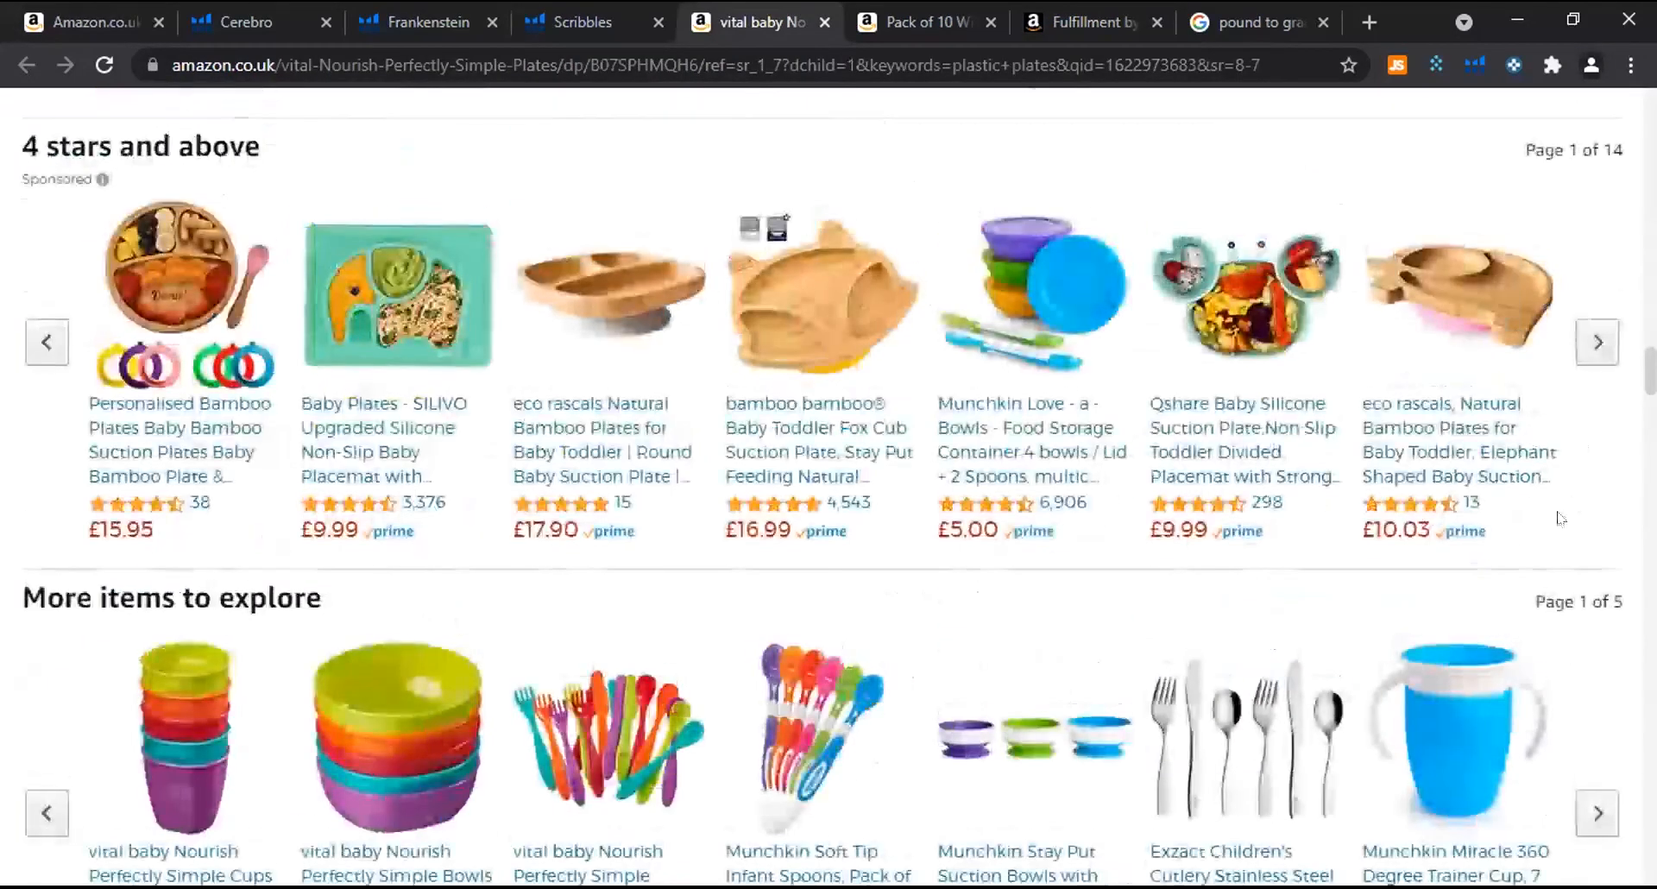
{"action": "scroll", "coordinate": [1278, 352], "scroll_direction": "up", "scroll_amount": 10}
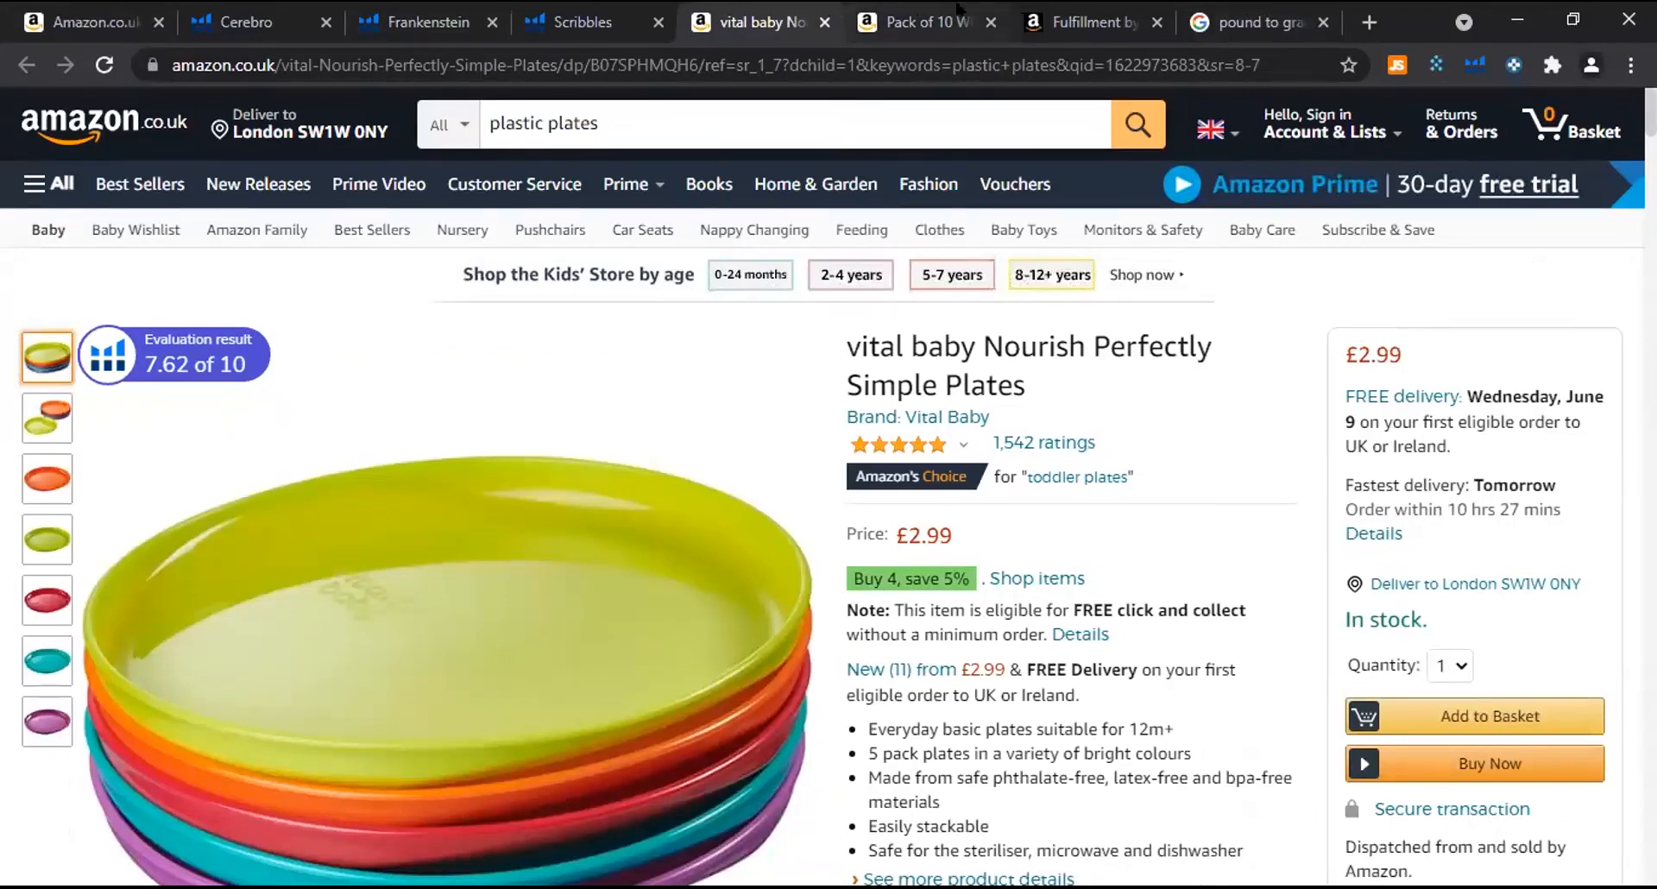
{"action": "left_click", "coordinate": [1207, 7]}
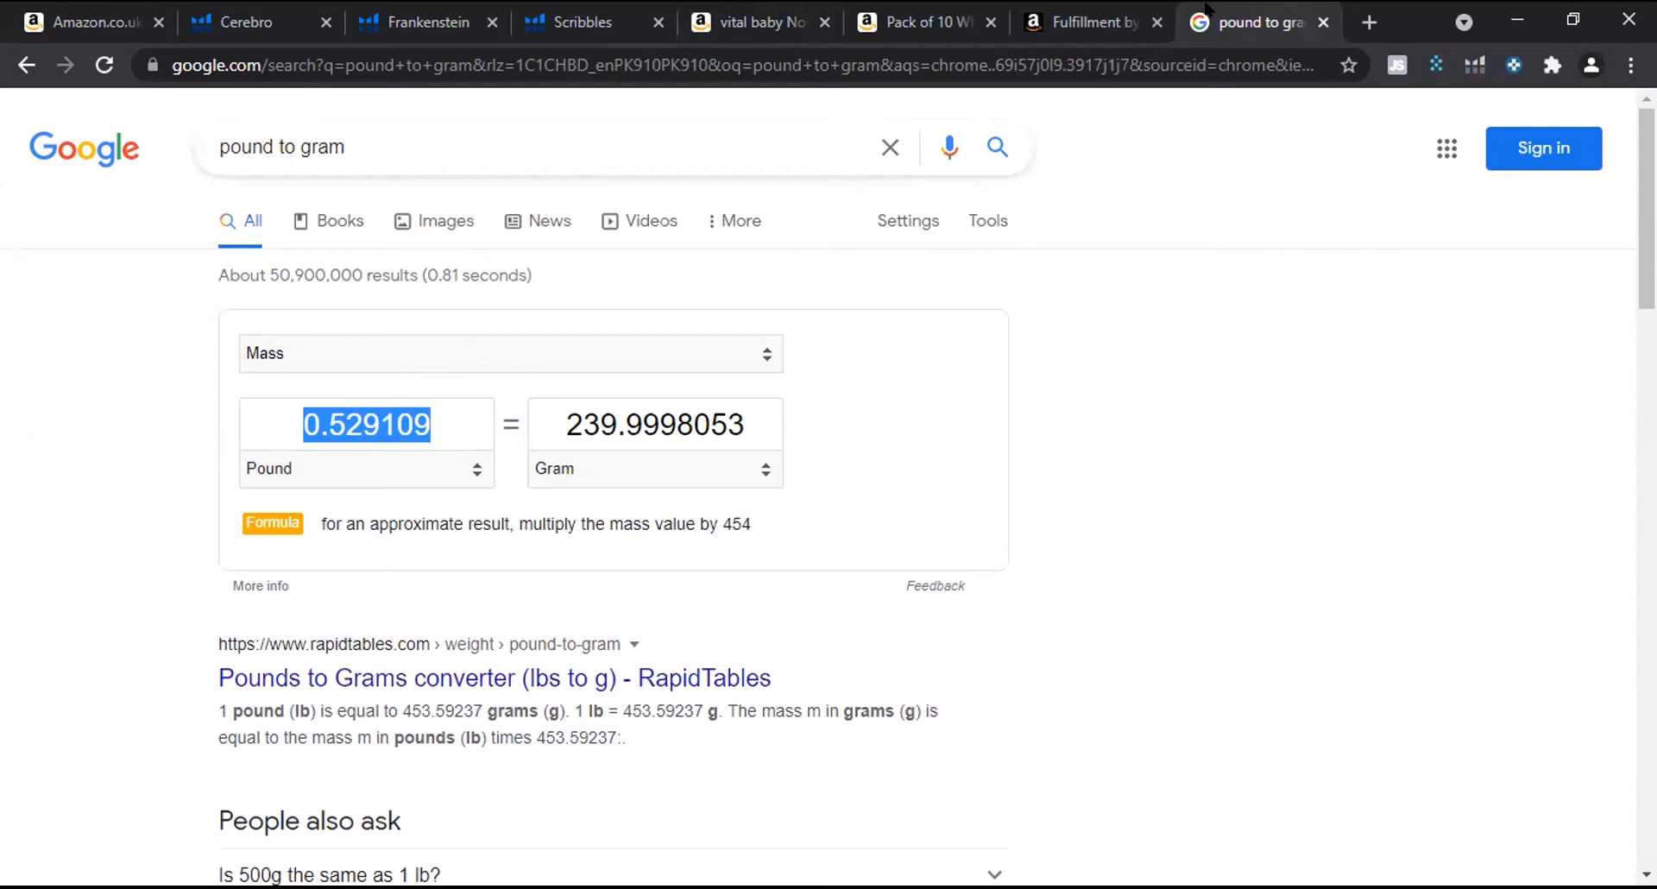
Load amazon.com in place of the vital baby plates product page.
{"action": "left_click", "coordinate": [739, 18]}
{"action": "left_click", "coordinate": [656, 54]}
{"action": "type", "text": "amazon.co"}
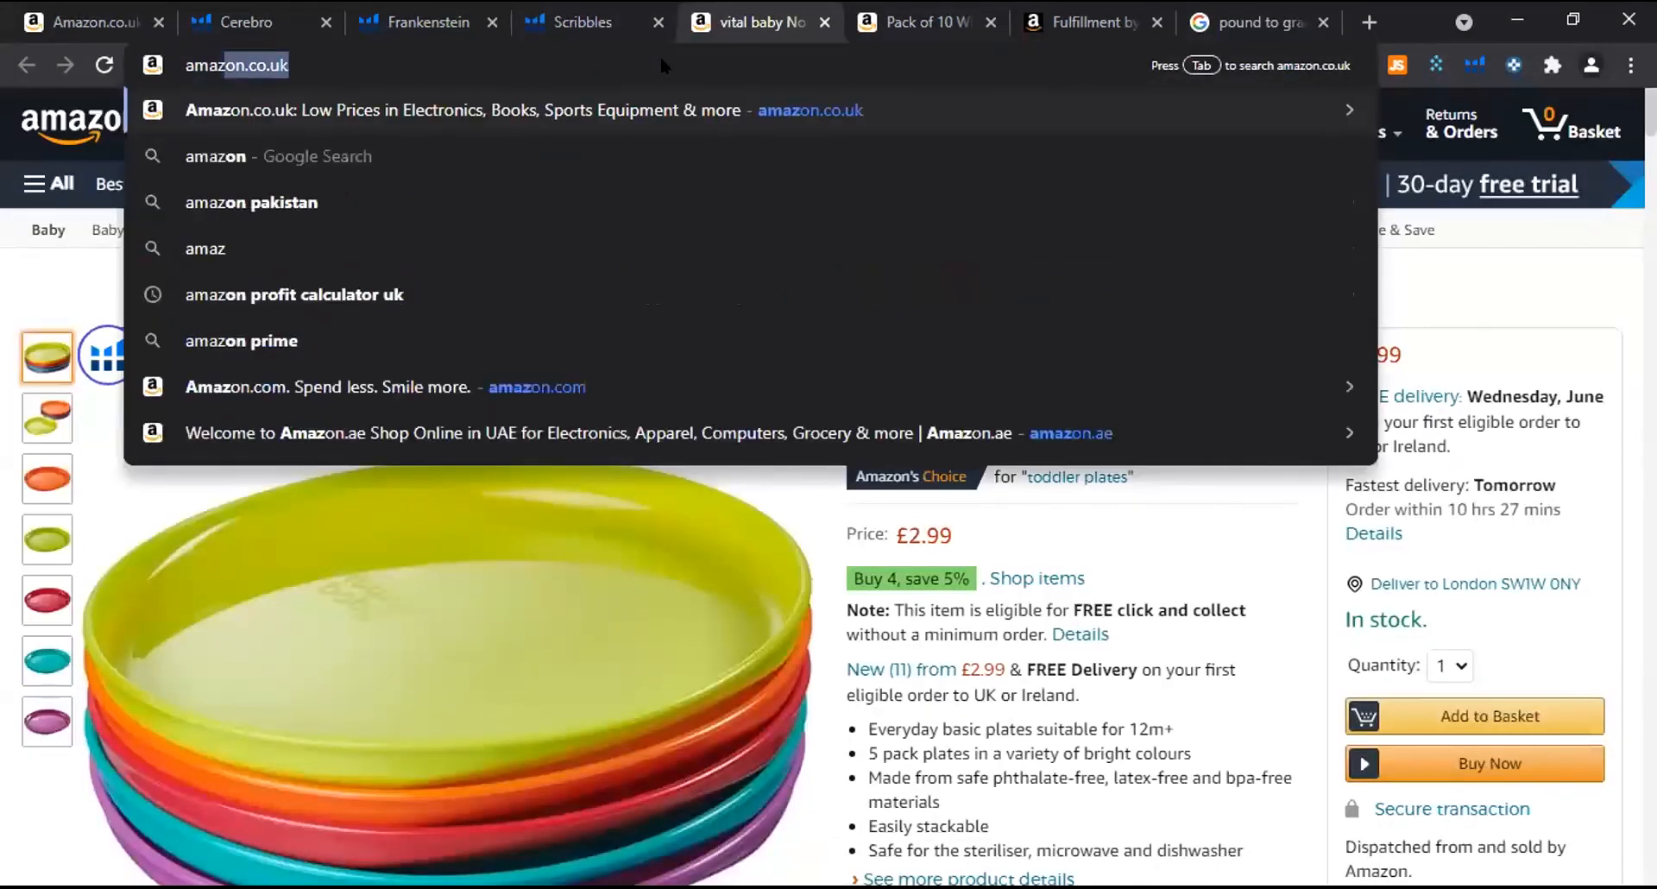
{"action": "type", "text": "m"}
{"action": "key", "text": "Return"}
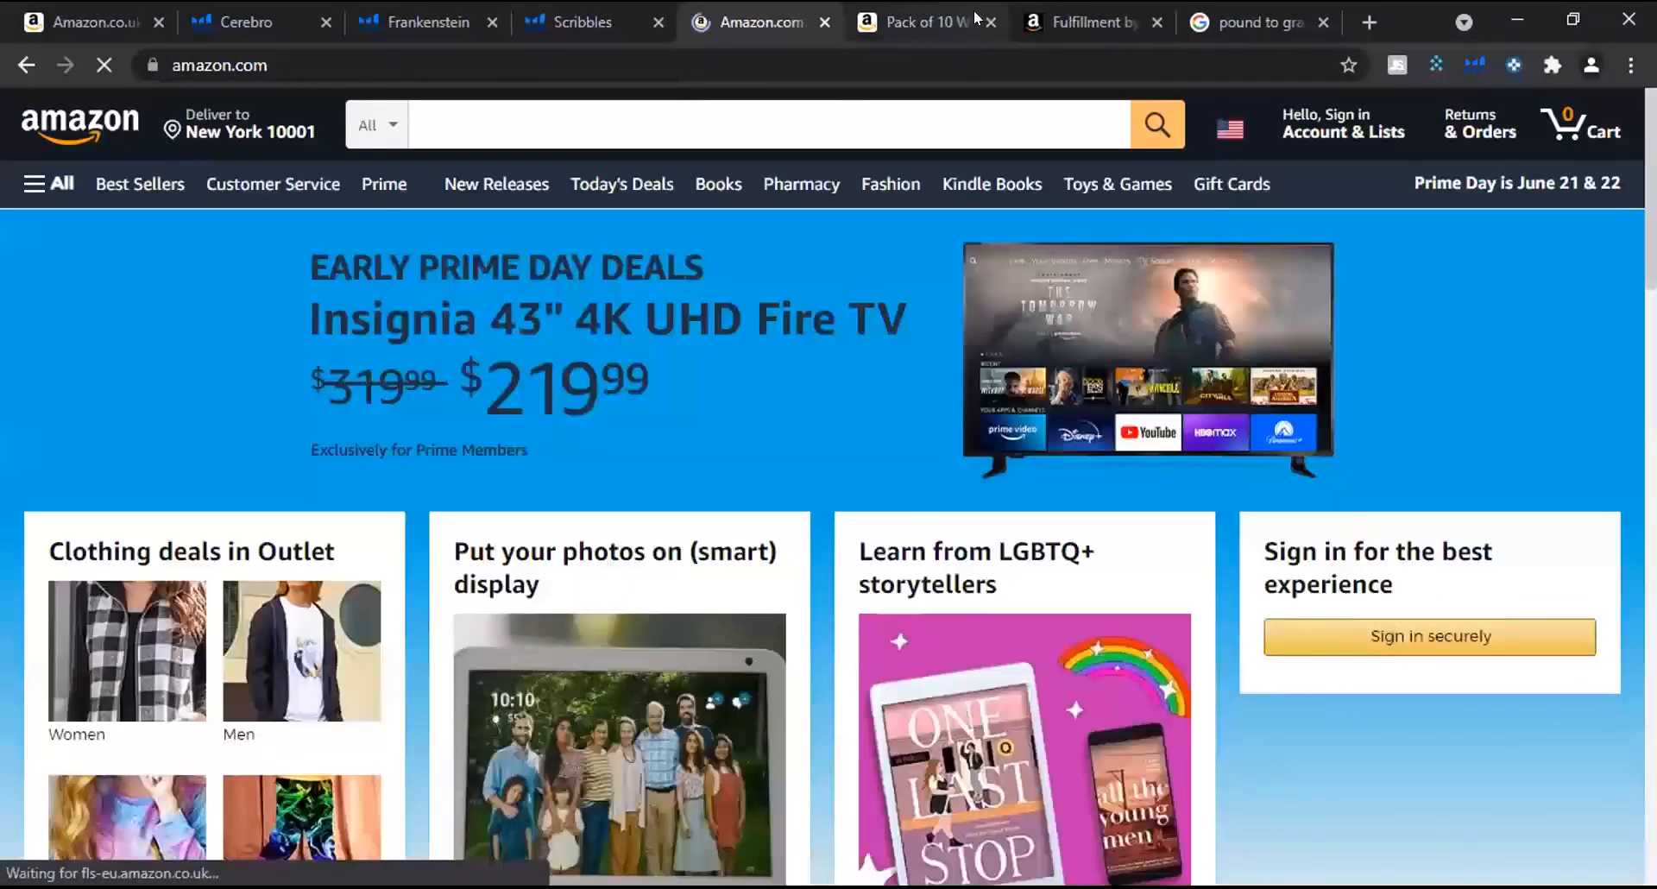
Close the Pack of 10 product page and reload the FBA Revenue Calculator.
{"action": "left_click", "coordinate": [988, 21]}
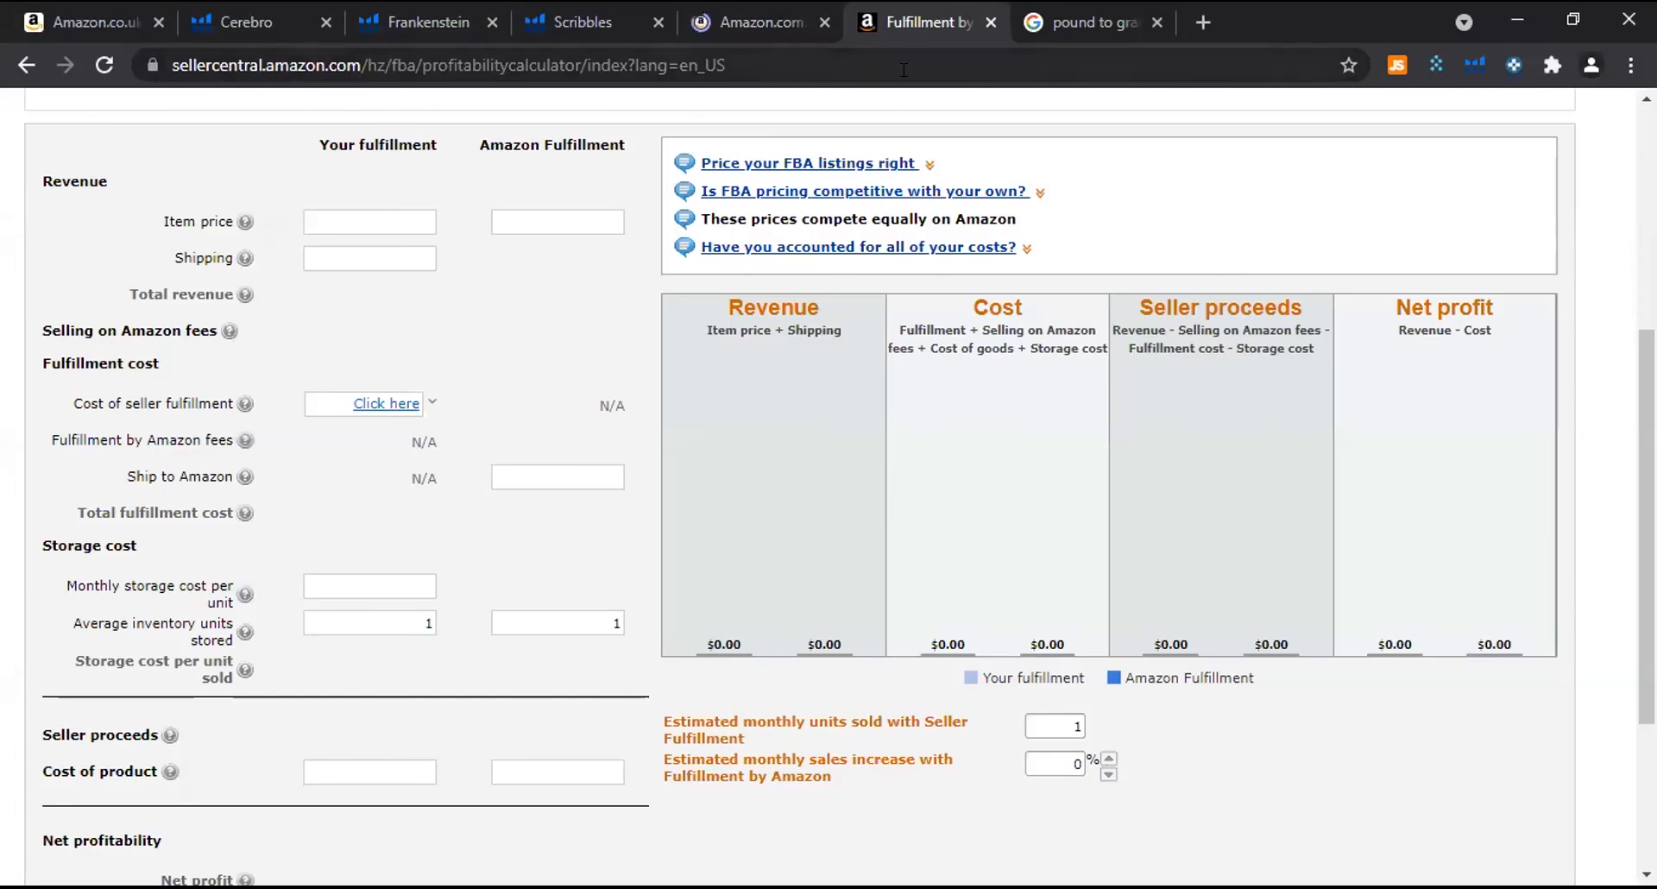
{"action": "left_click", "coordinate": [105, 66]}
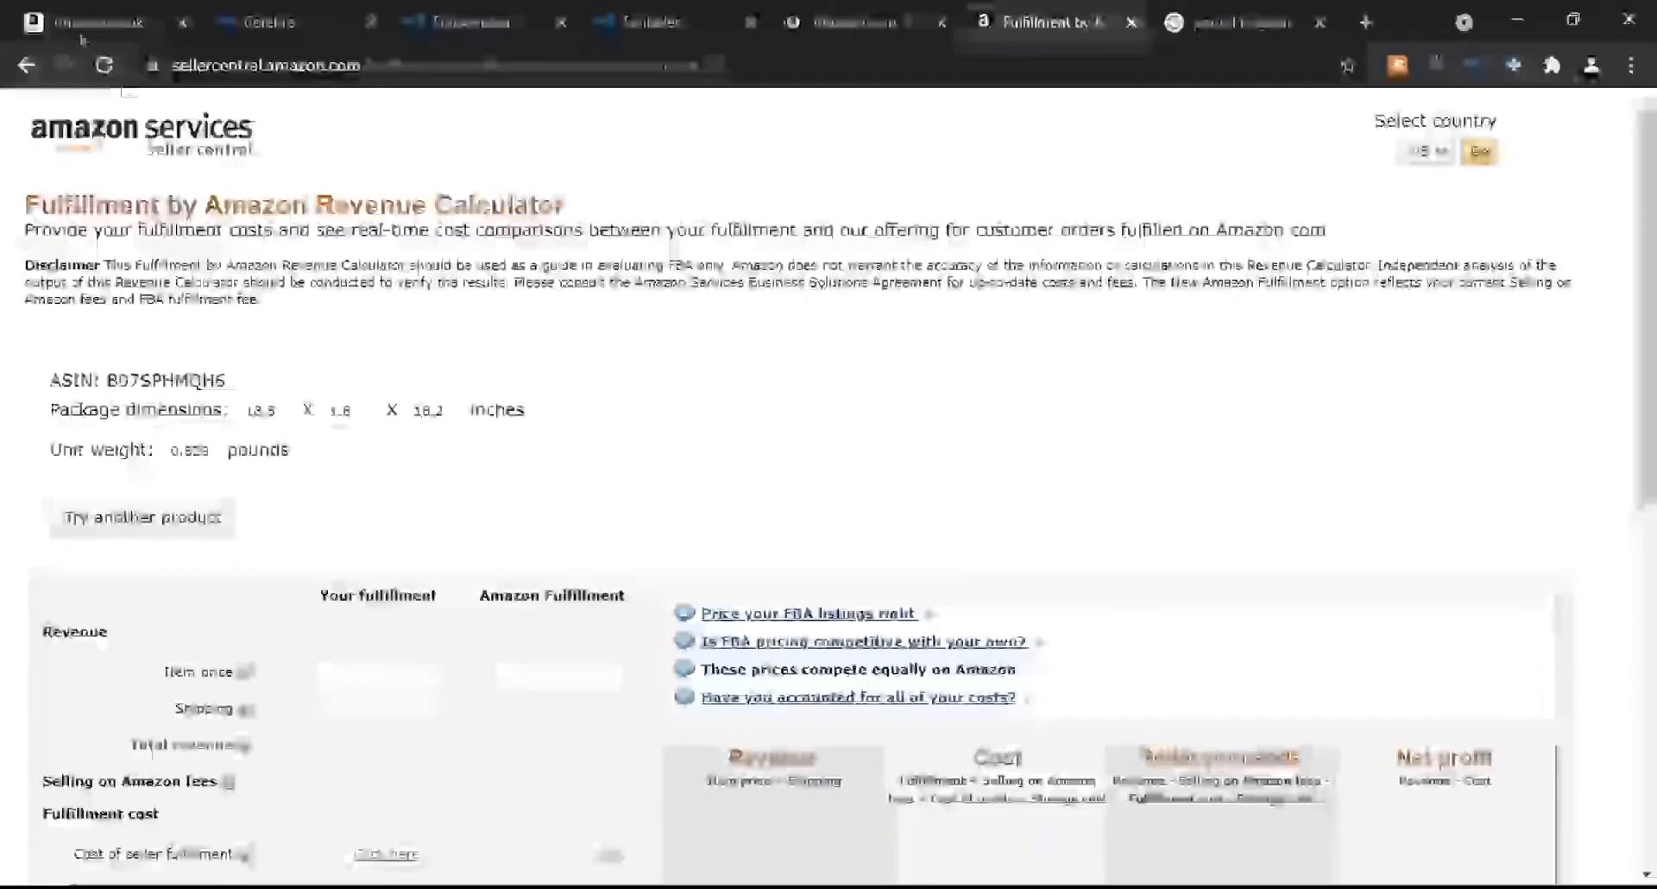
Search Amazon.com for aluminium foil and open the Reynolds Wrap Aluminum Foil, 200 Square Feet product page.
{"action": "left_click", "coordinate": [863, 23]}
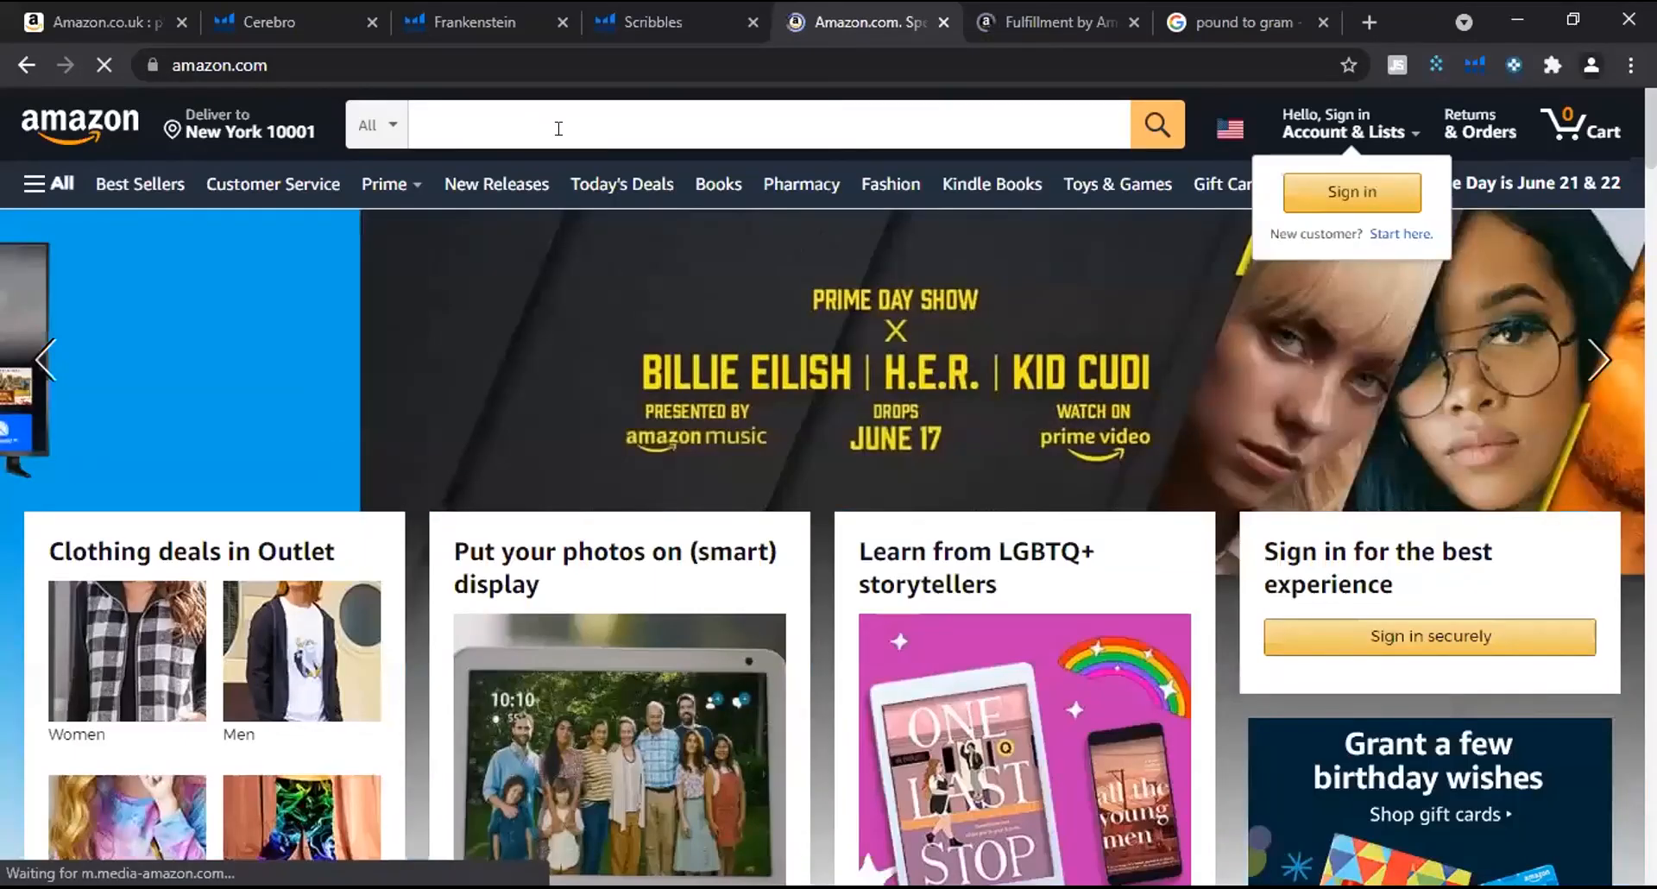
{"action": "left_click", "coordinate": [558, 128]}
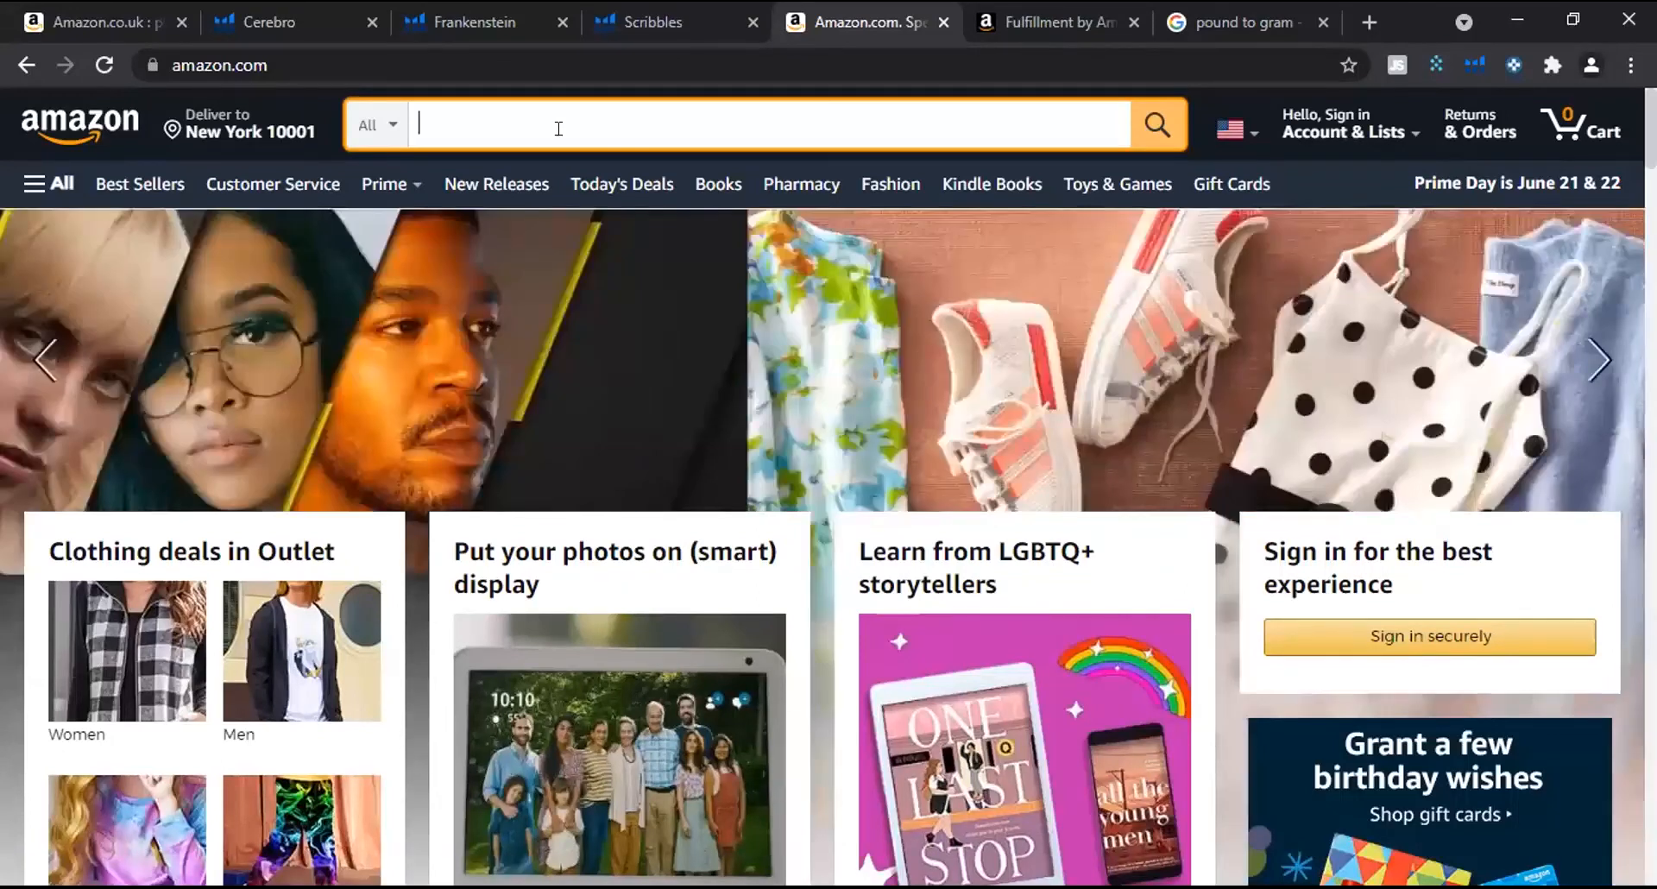
{"action": "type", "text": "alumini"}
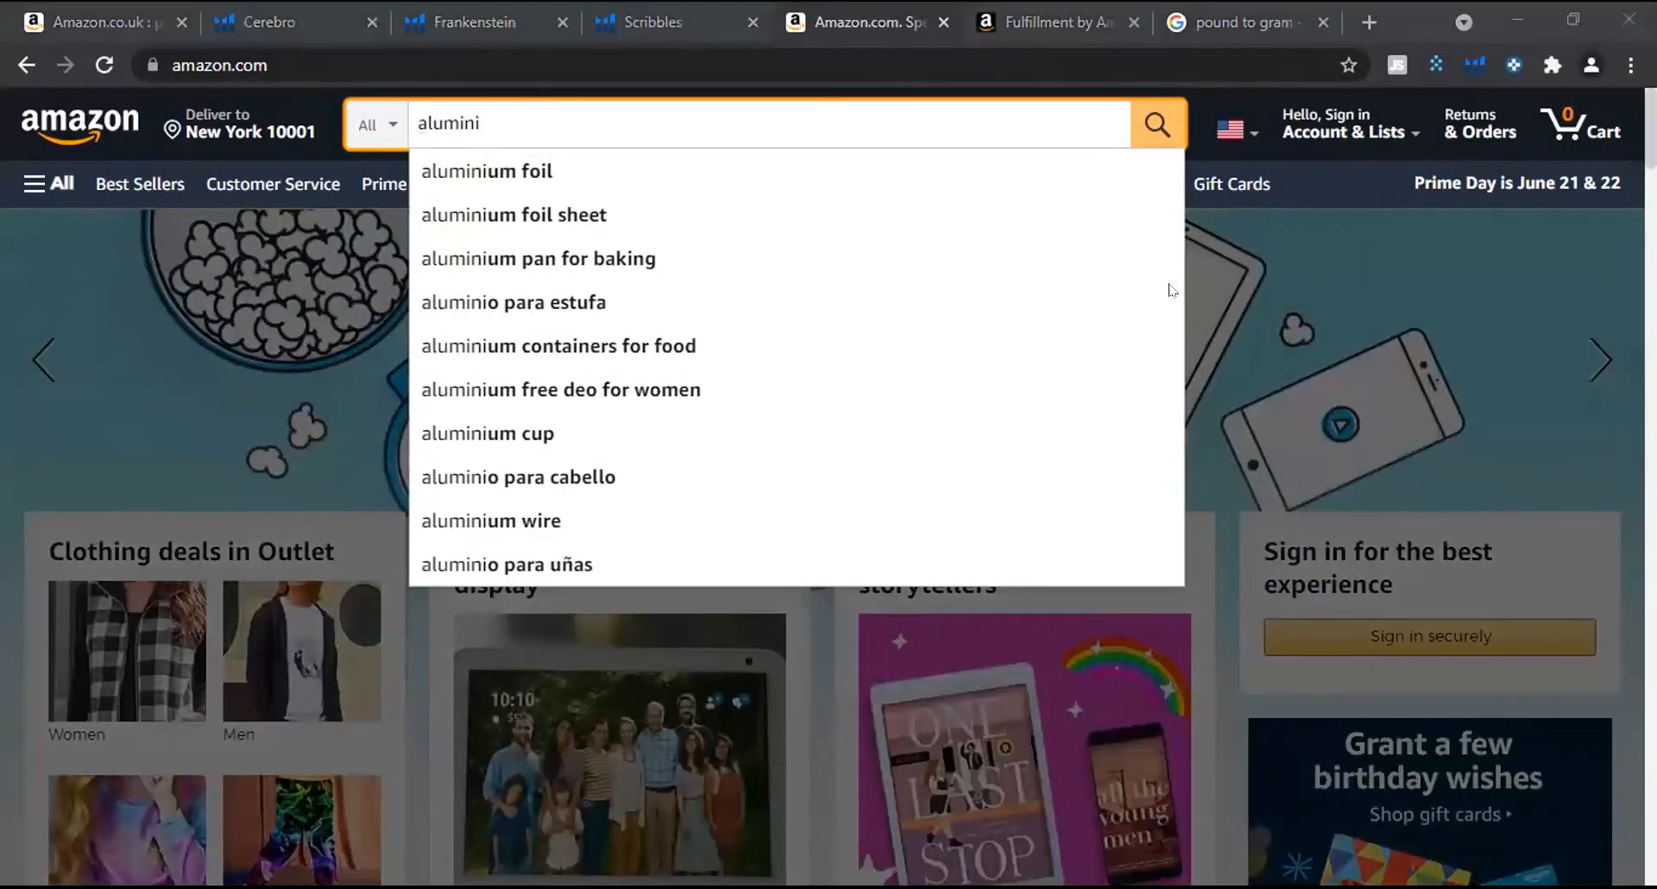
{"action": "left_click", "coordinate": [710, 171]}
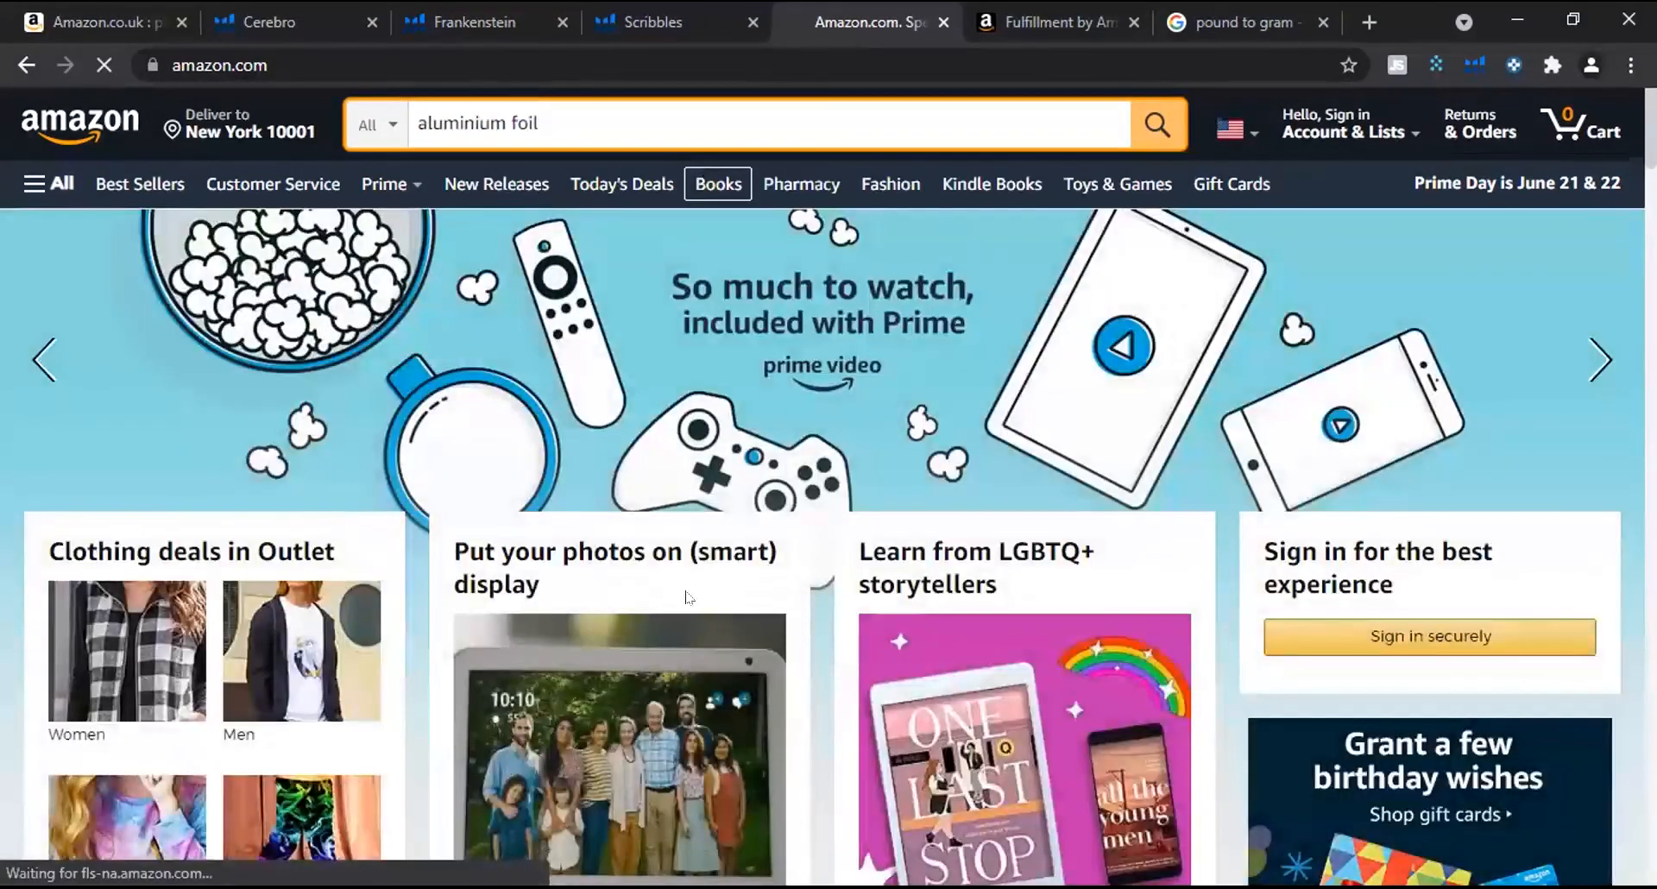
{"action": "scroll", "coordinate": [677, 581], "scroll_direction": "down", "scroll_amount": 5}
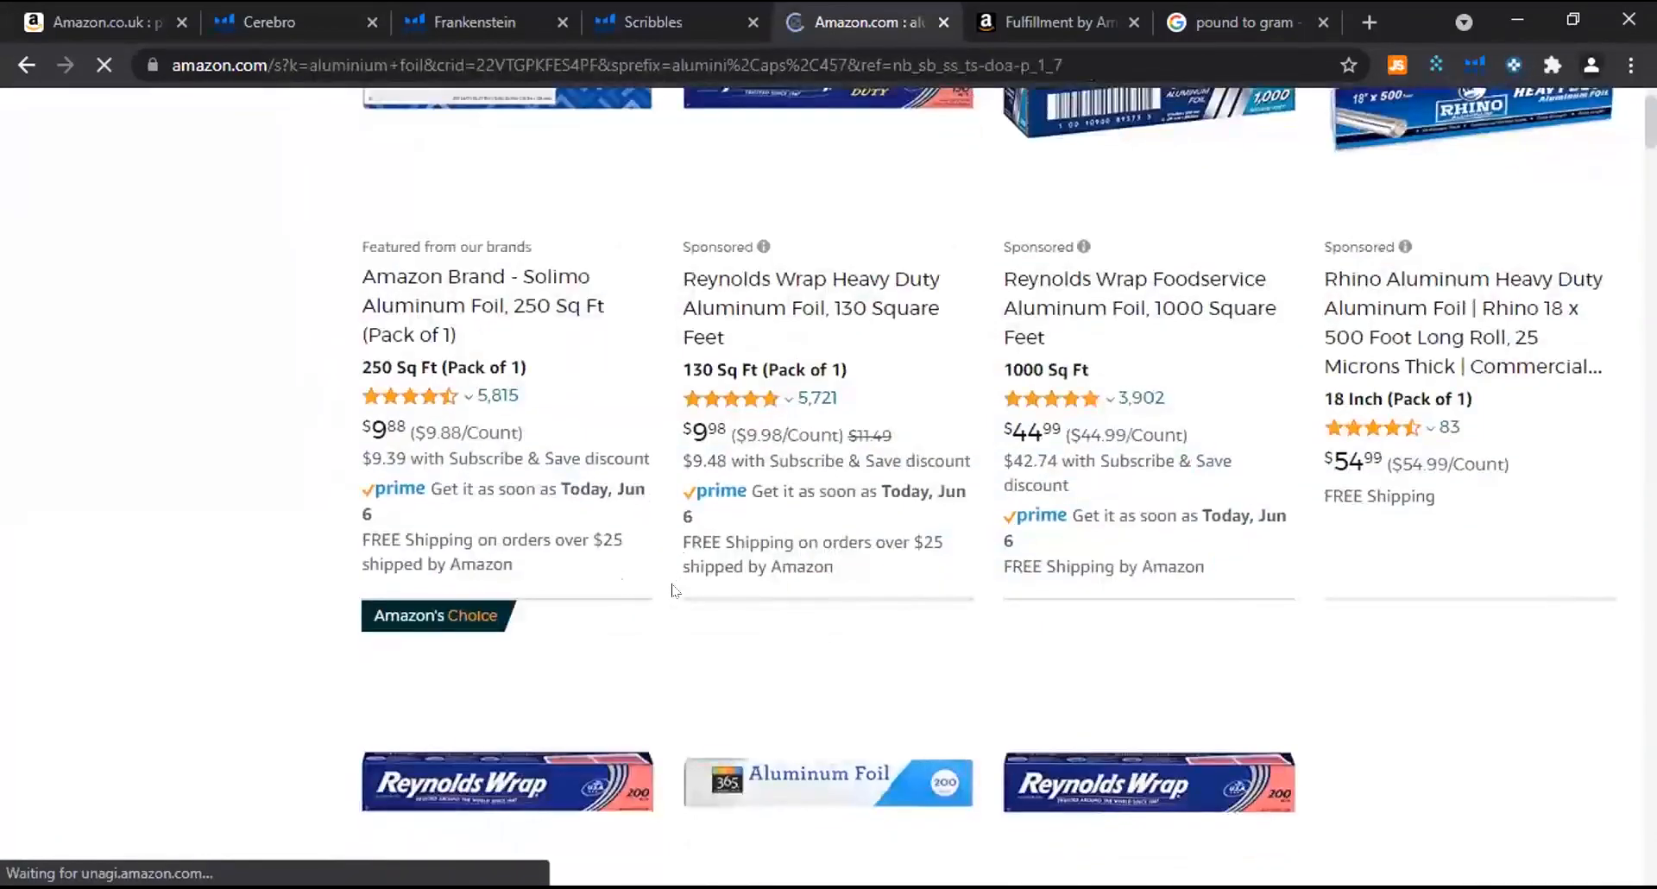
{"action": "scroll", "coordinate": [665, 614], "scroll_direction": "down", "scroll_amount": 3}
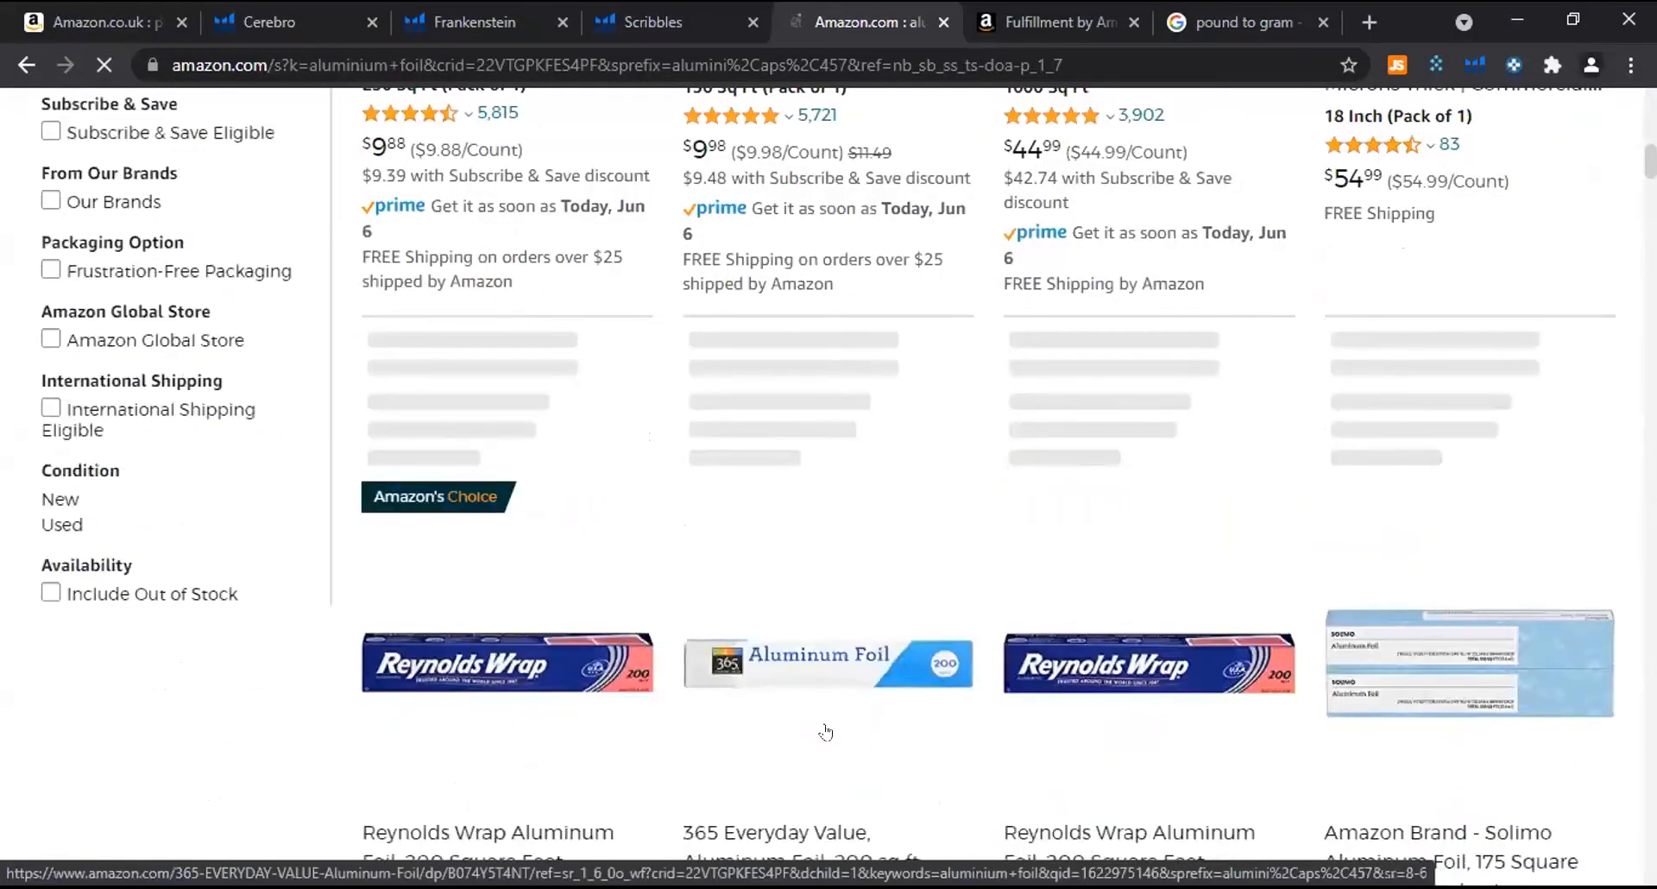
{"action": "left_click", "coordinate": [826, 732]}
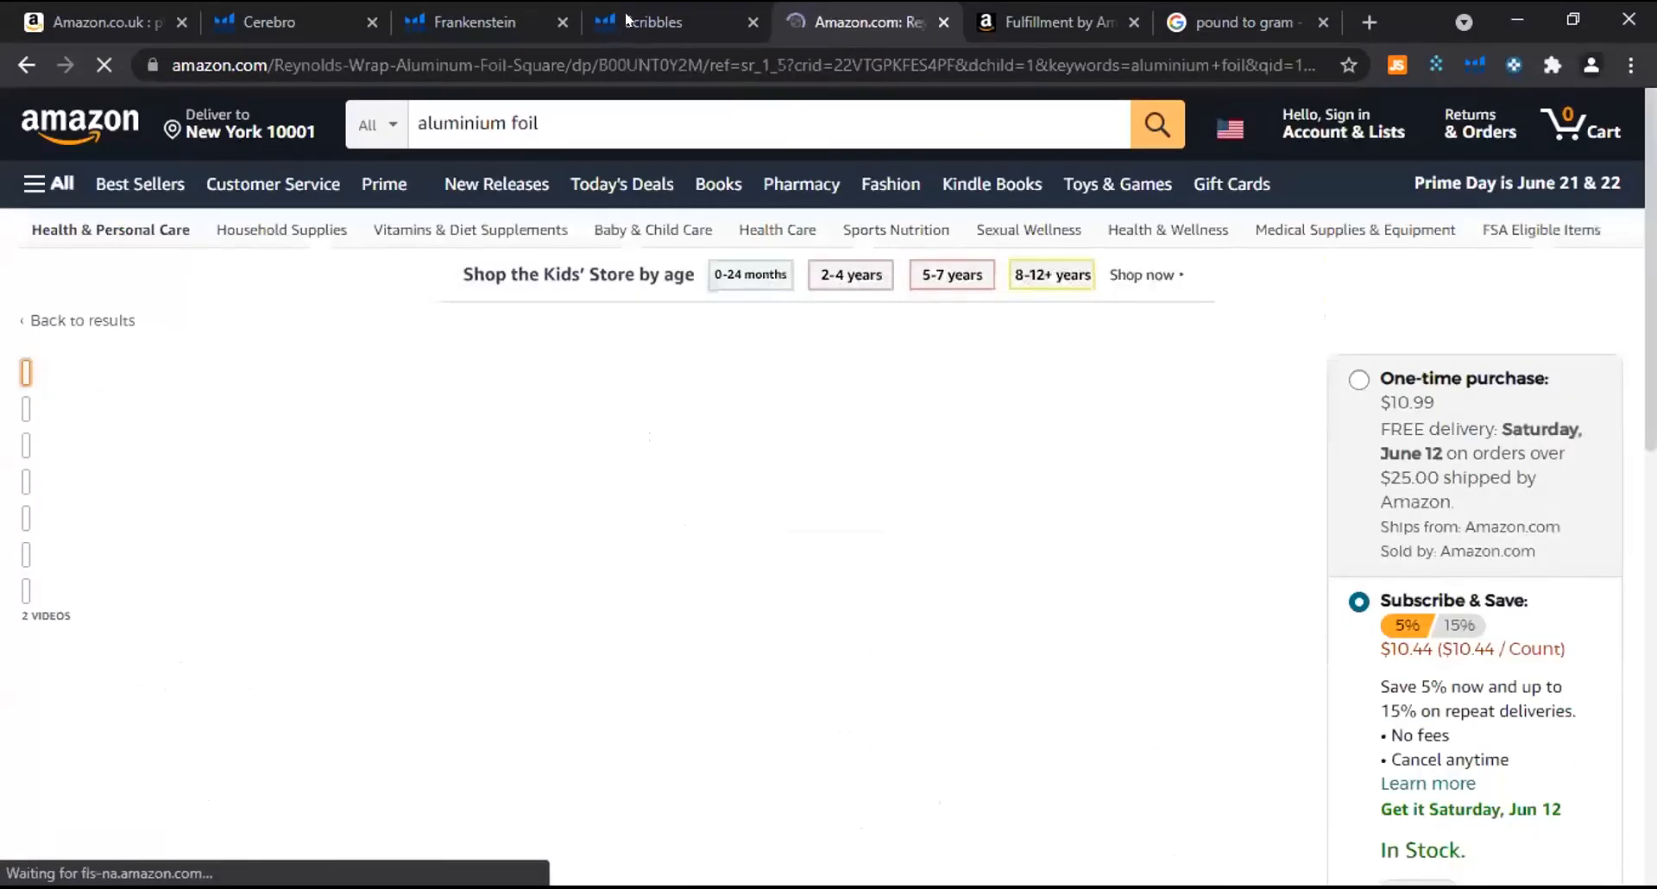
Copy the foil's ASIN, B00UNT0Y2M, from its page address and look it up in the Revenue Calculator as a guest.
{"action": "double_click", "coordinate": [691, 65]}
{"action": "key", "text": "ctrl+c"}
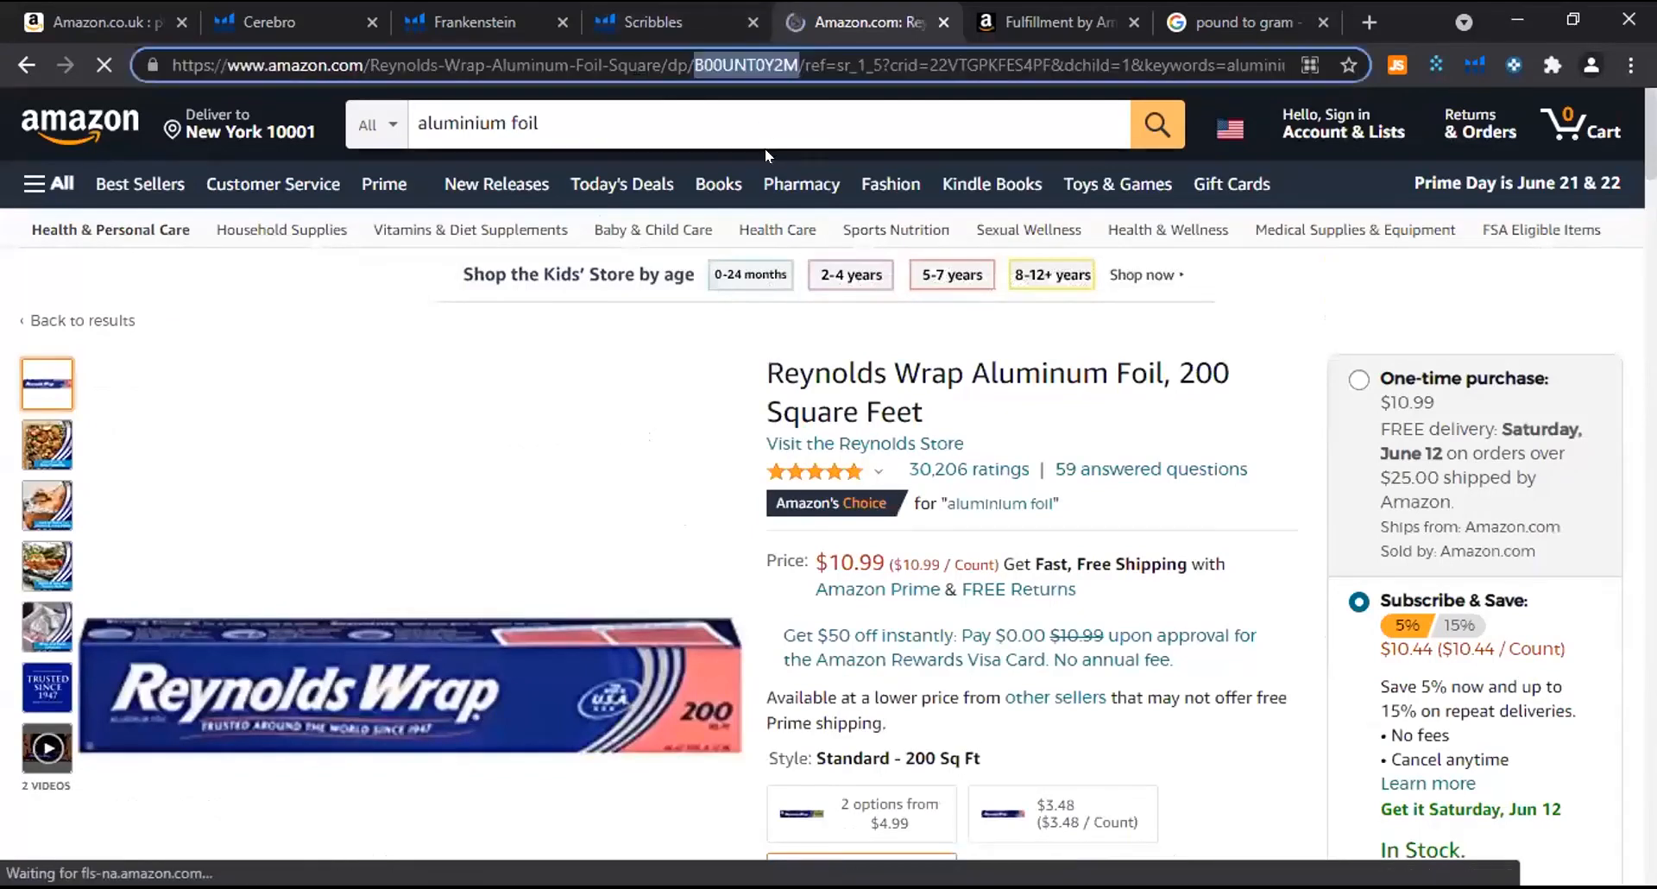
{"action": "left_click", "coordinate": [1049, 22]}
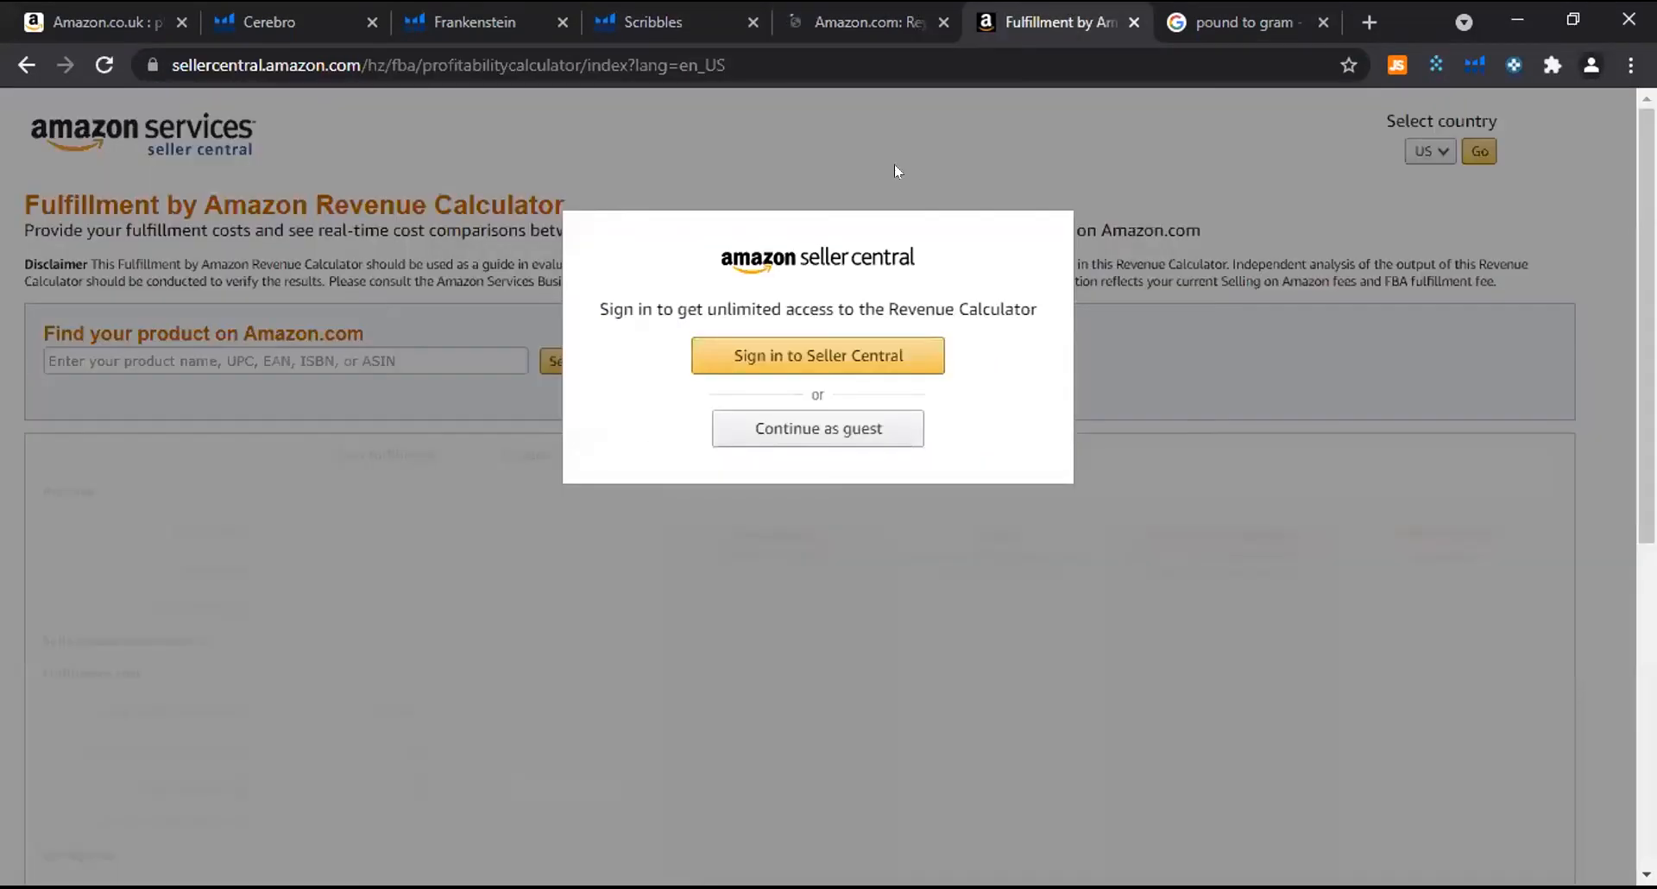
{"action": "left_click", "coordinate": [818, 428]}
{"action": "left_click", "coordinate": [460, 350]}
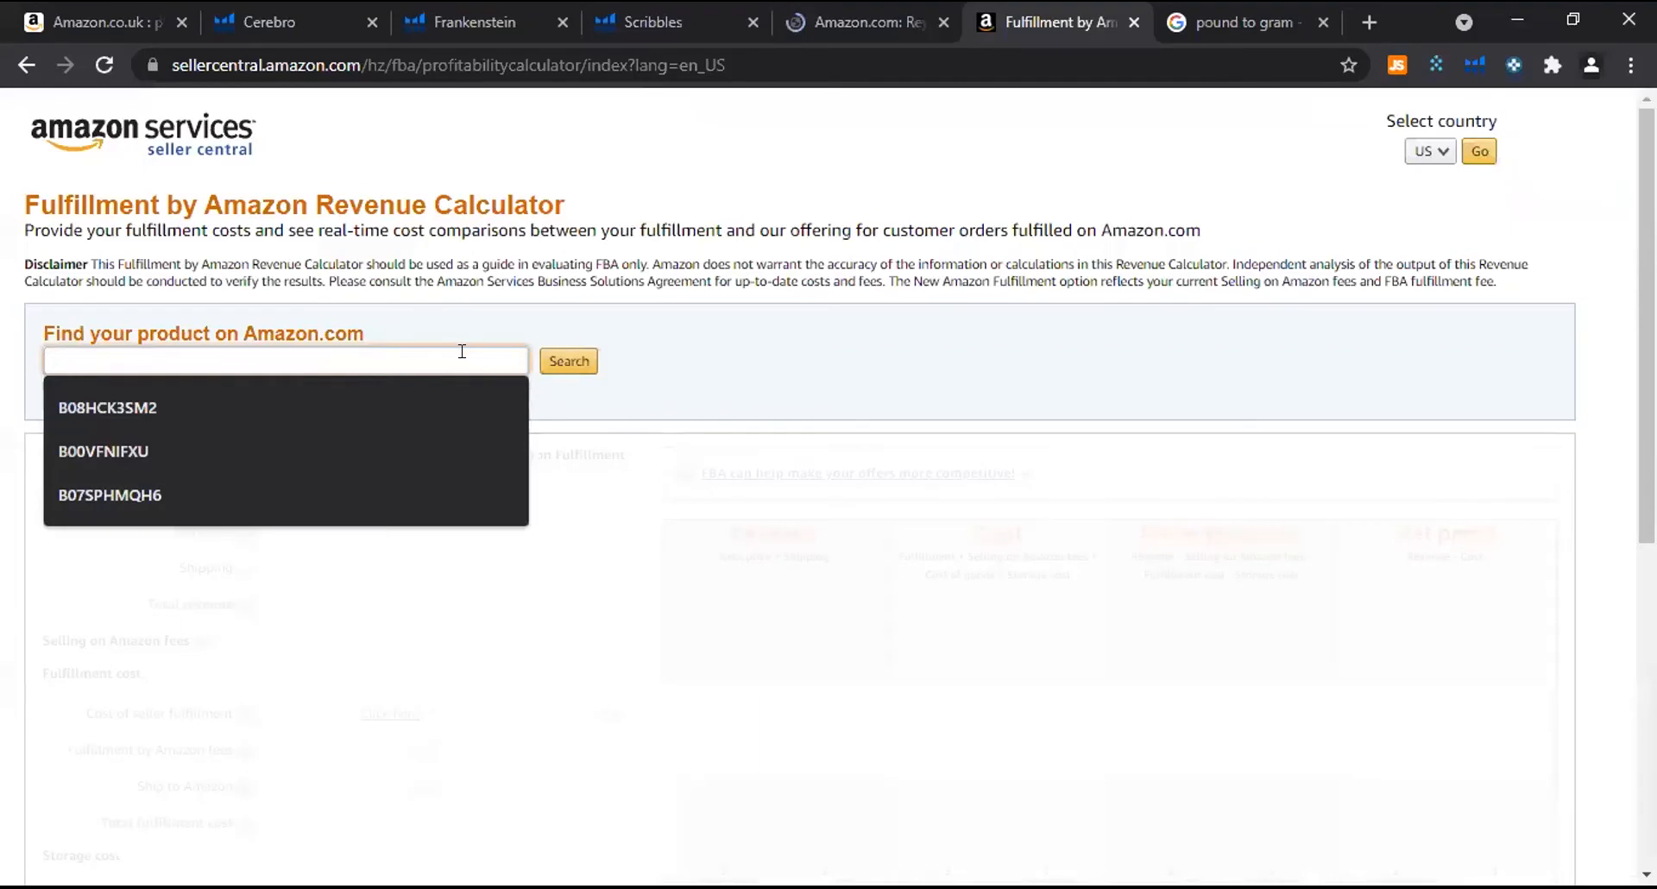
{"action": "key", "text": "ctrl+v"}
{"action": "left_click", "coordinate": [569, 361]}
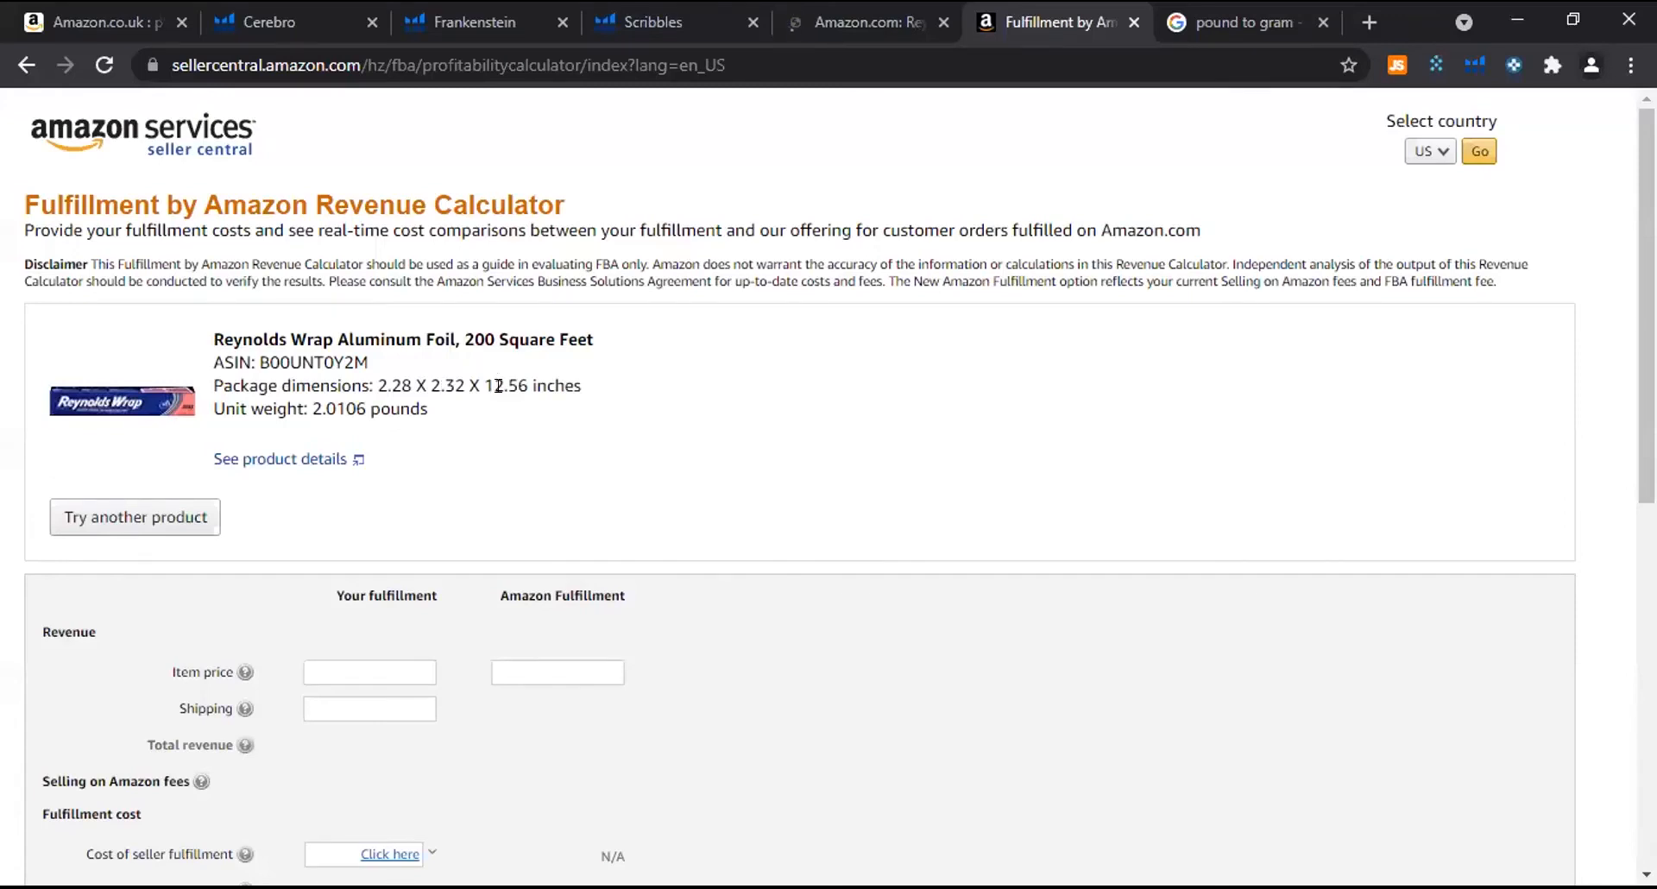
Check the foil's selling price on its product page and set the Amazon Fulfillment item price to 10.
{"action": "scroll", "coordinate": [500, 392], "scroll_direction": "down", "scroll_amount": 3}
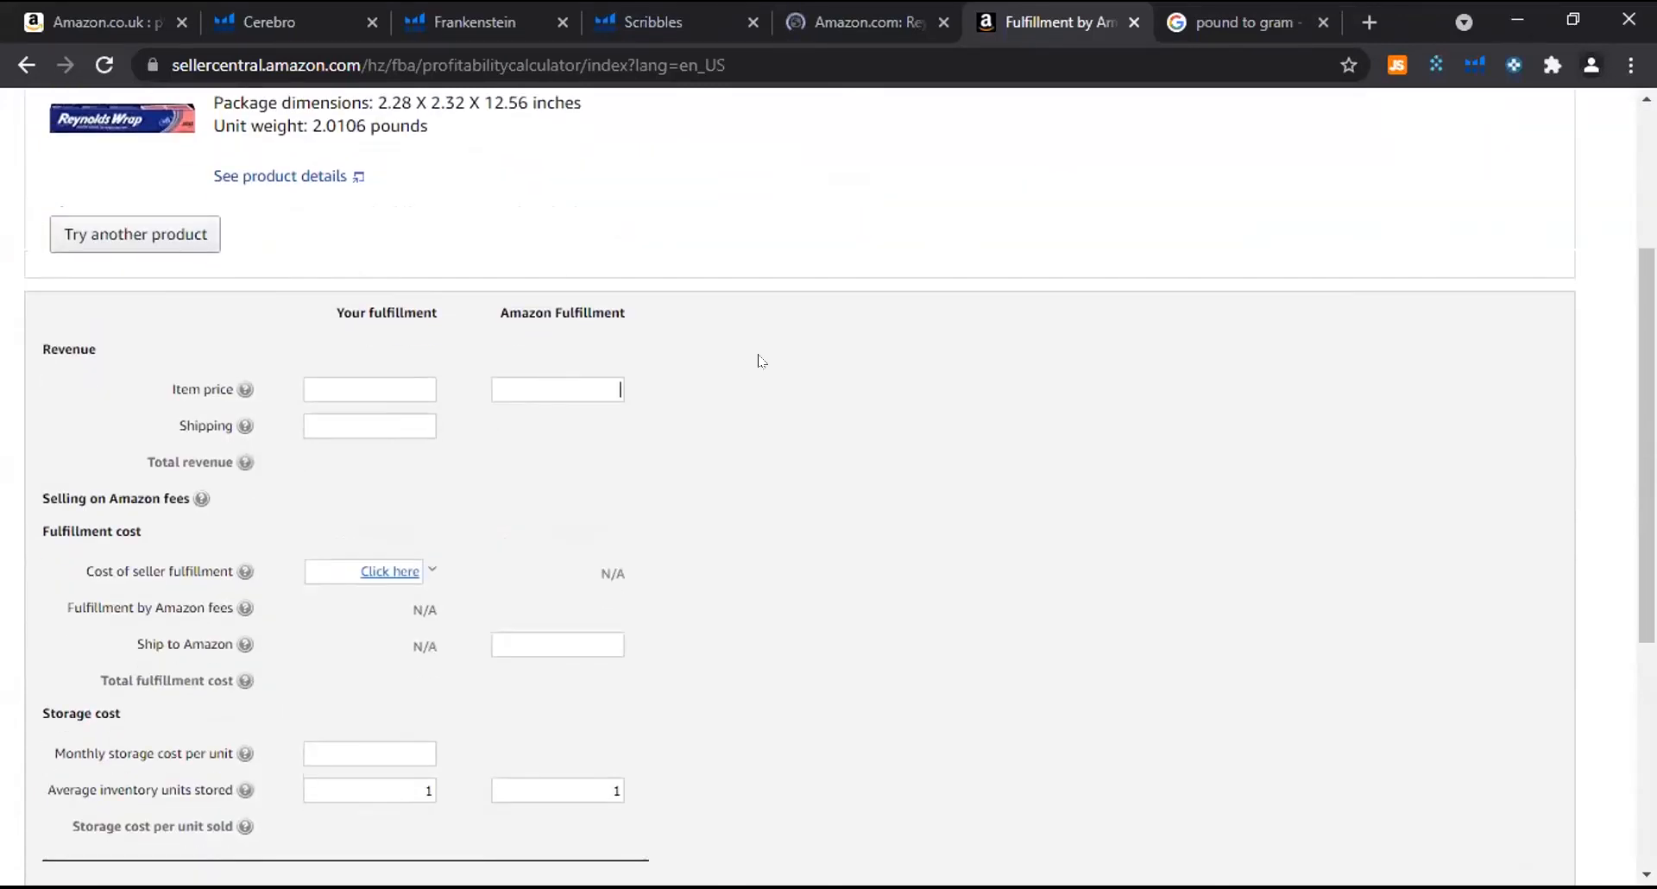
{"action": "scroll", "coordinate": [547, 422], "scroll_direction": "up", "scroll_amount": 3}
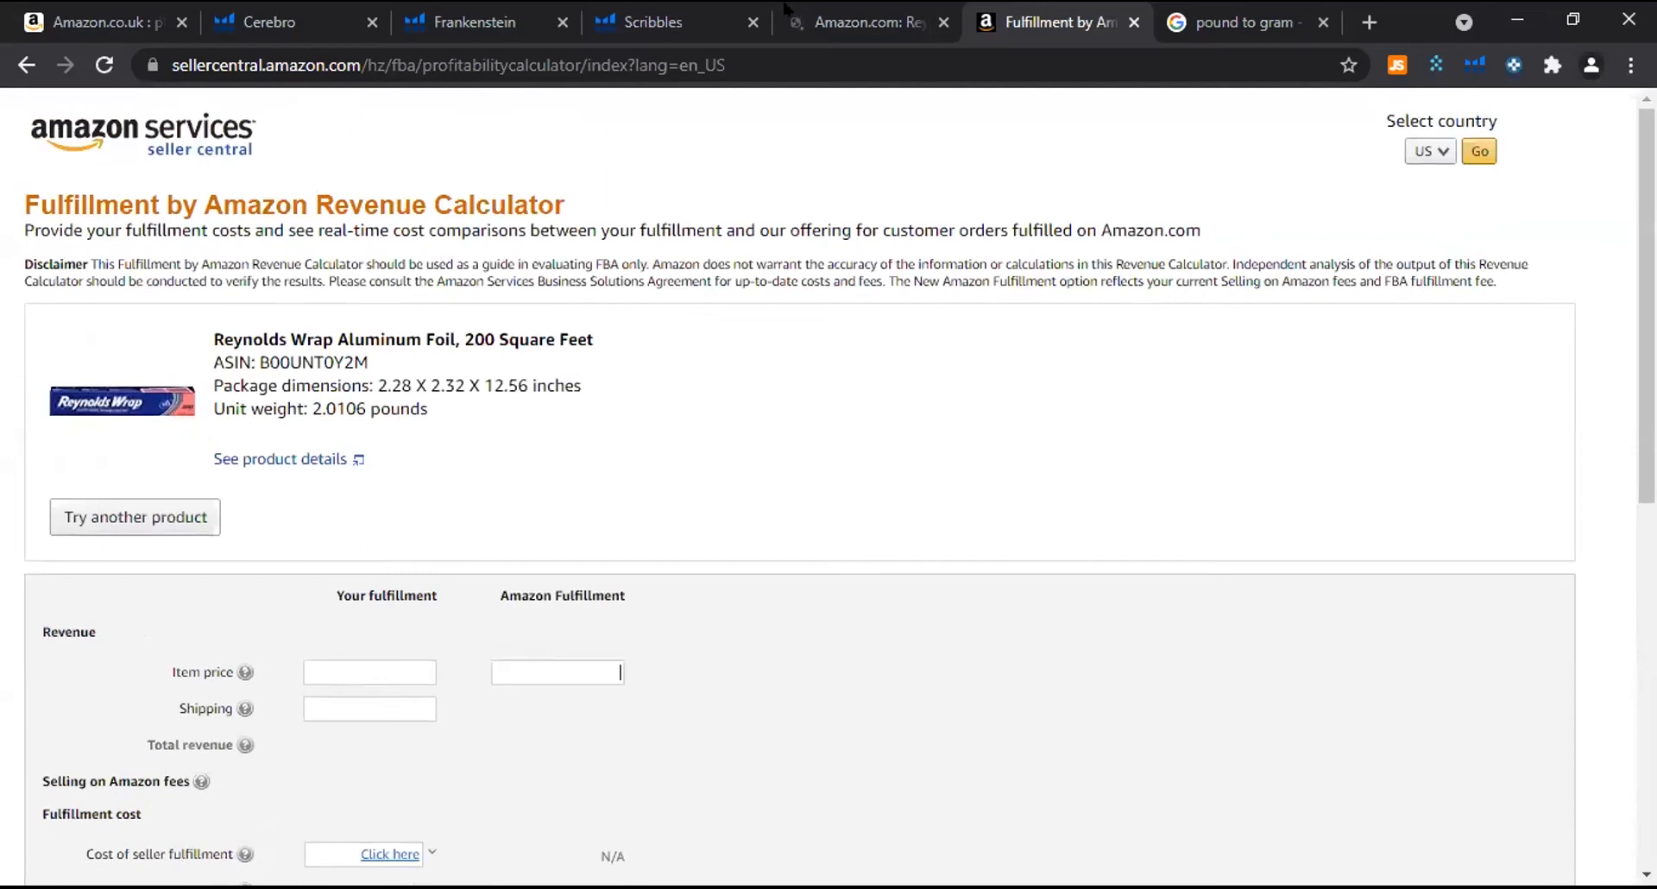
{"action": "left_click", "coordinate": [830, 19]}
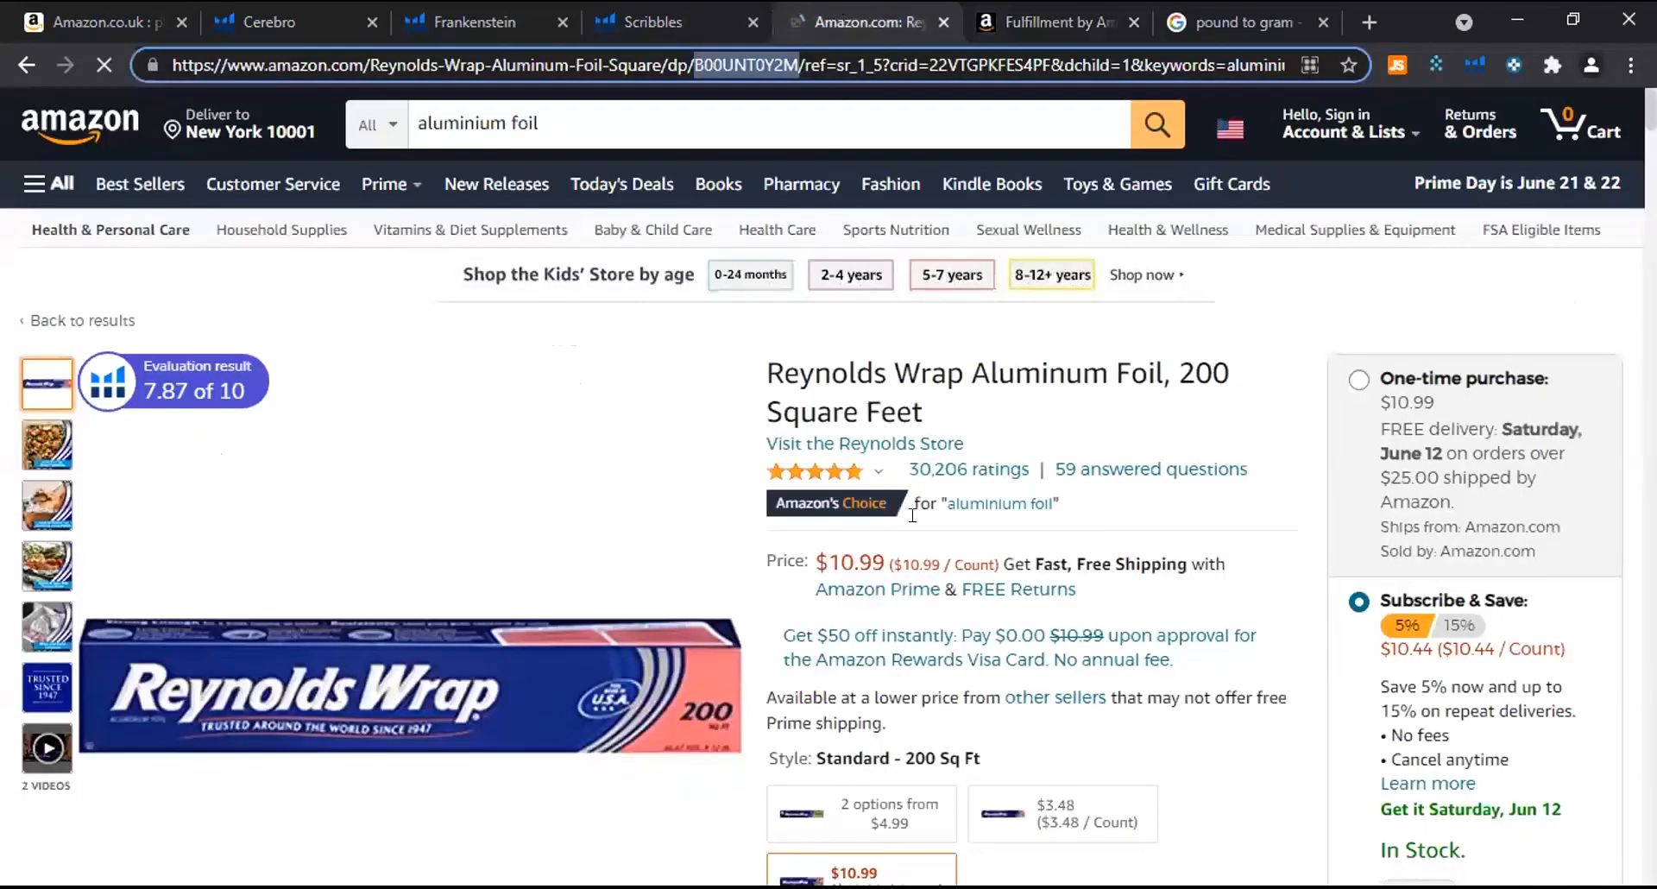
{"action": "key", "text": "ctrl+Tab"}
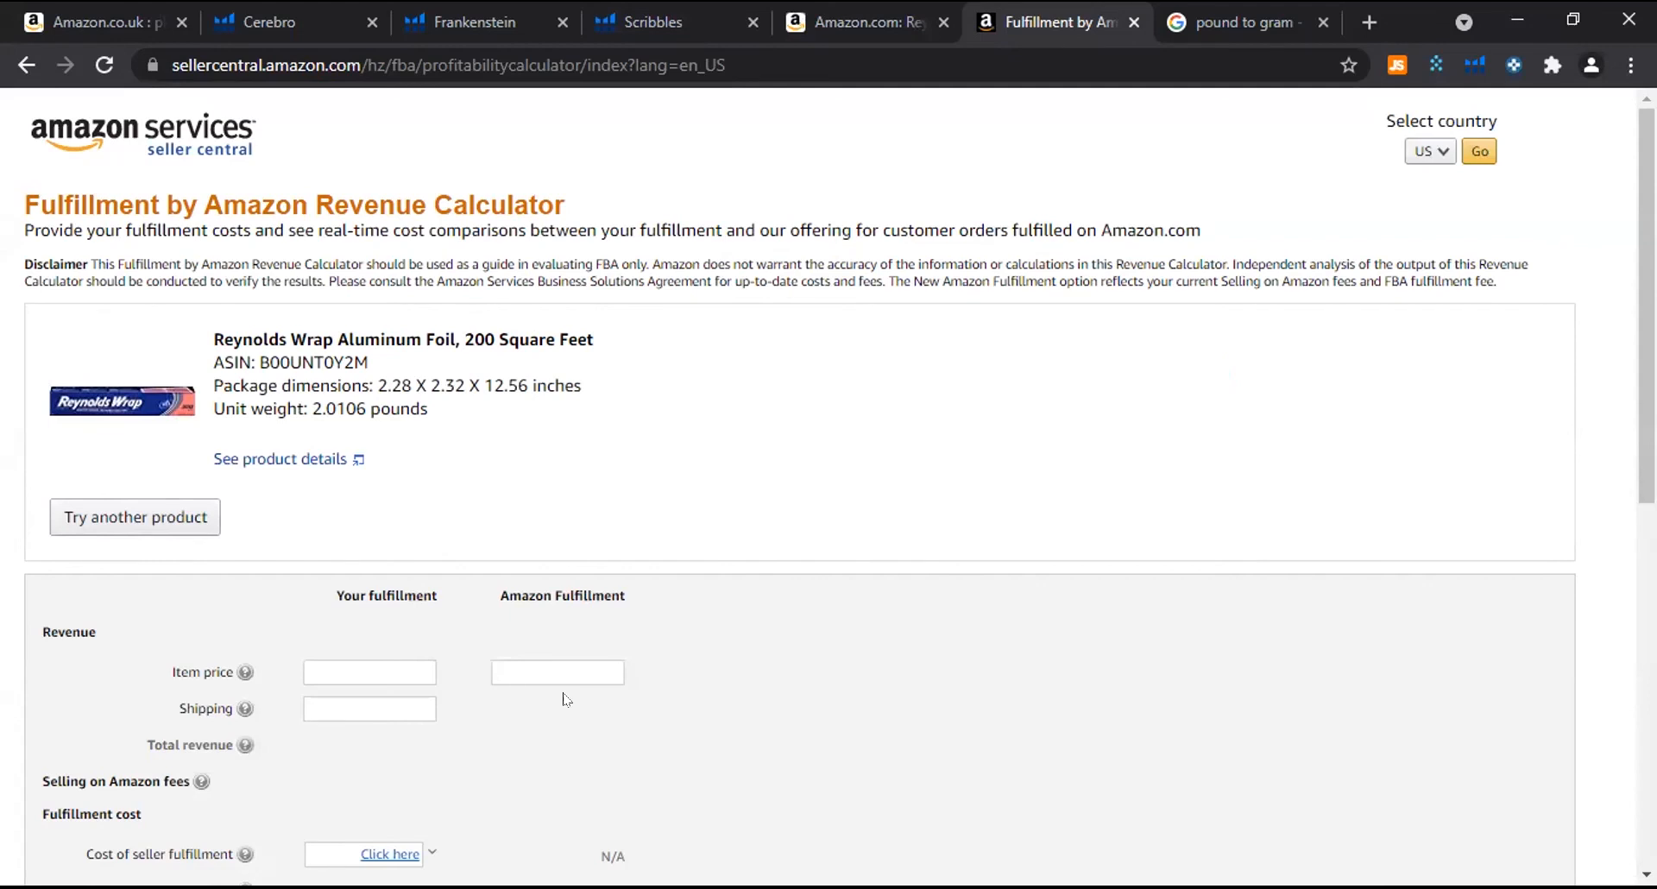
{"action": "type", "text": "10"}
Set the Amazon Fulfillment shipping cost to Amazon to 0.7 and the cost of product to 1.
{"action": "scroll", "coordinate": [566, 699], "scroll_direction": "down", "scroll_amount": 6}
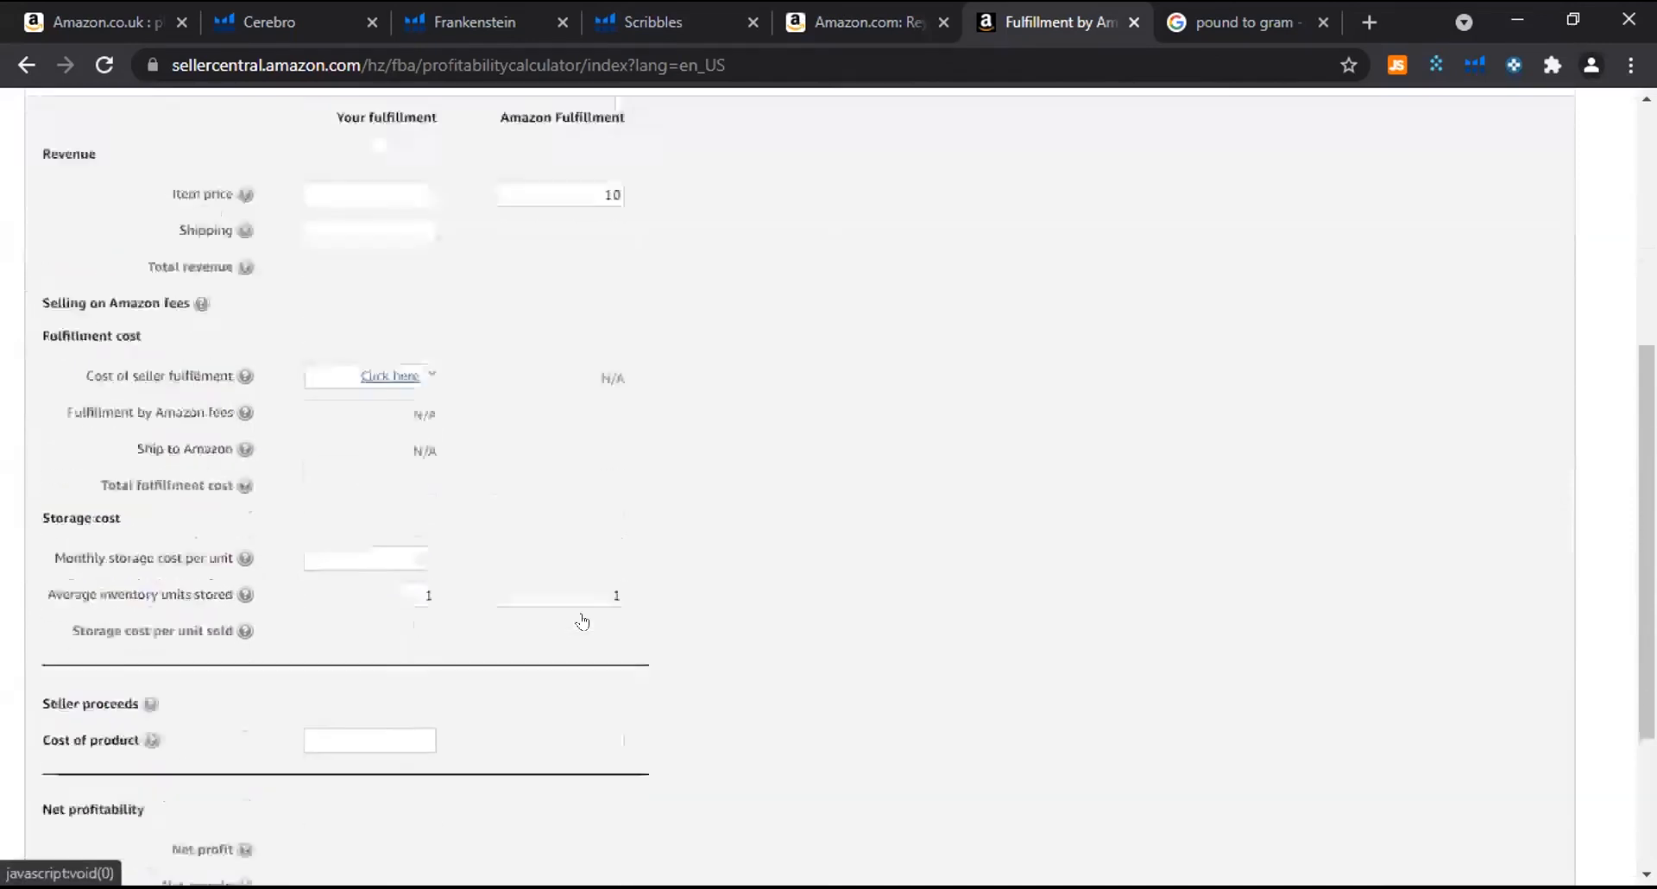
{"action": "left_click", "coordinate": [573, 355]}
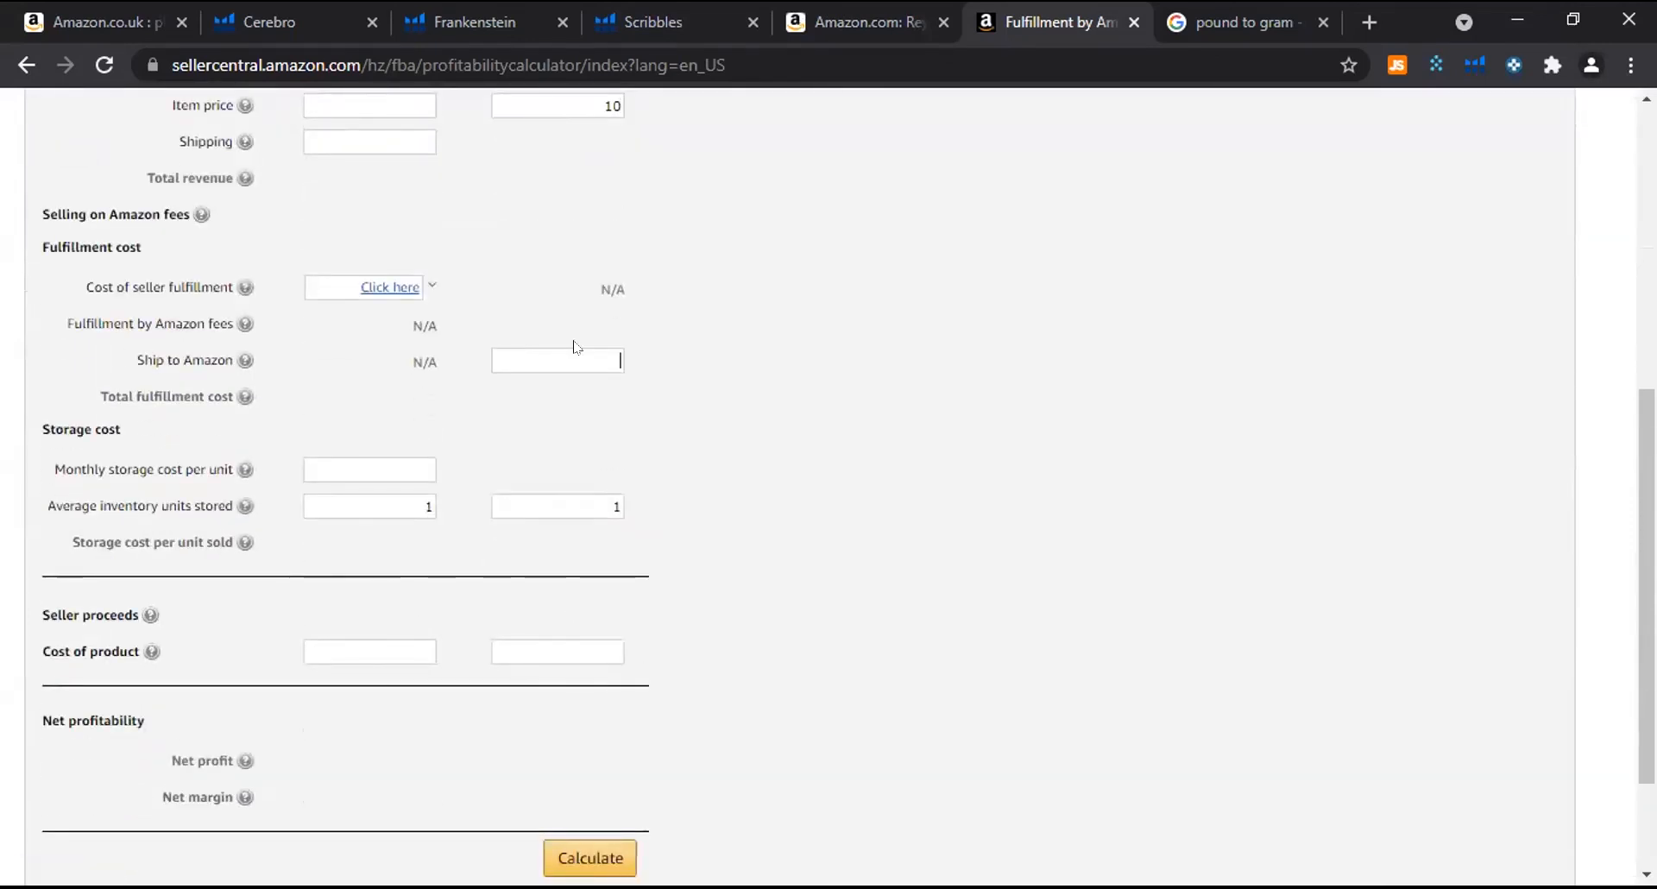
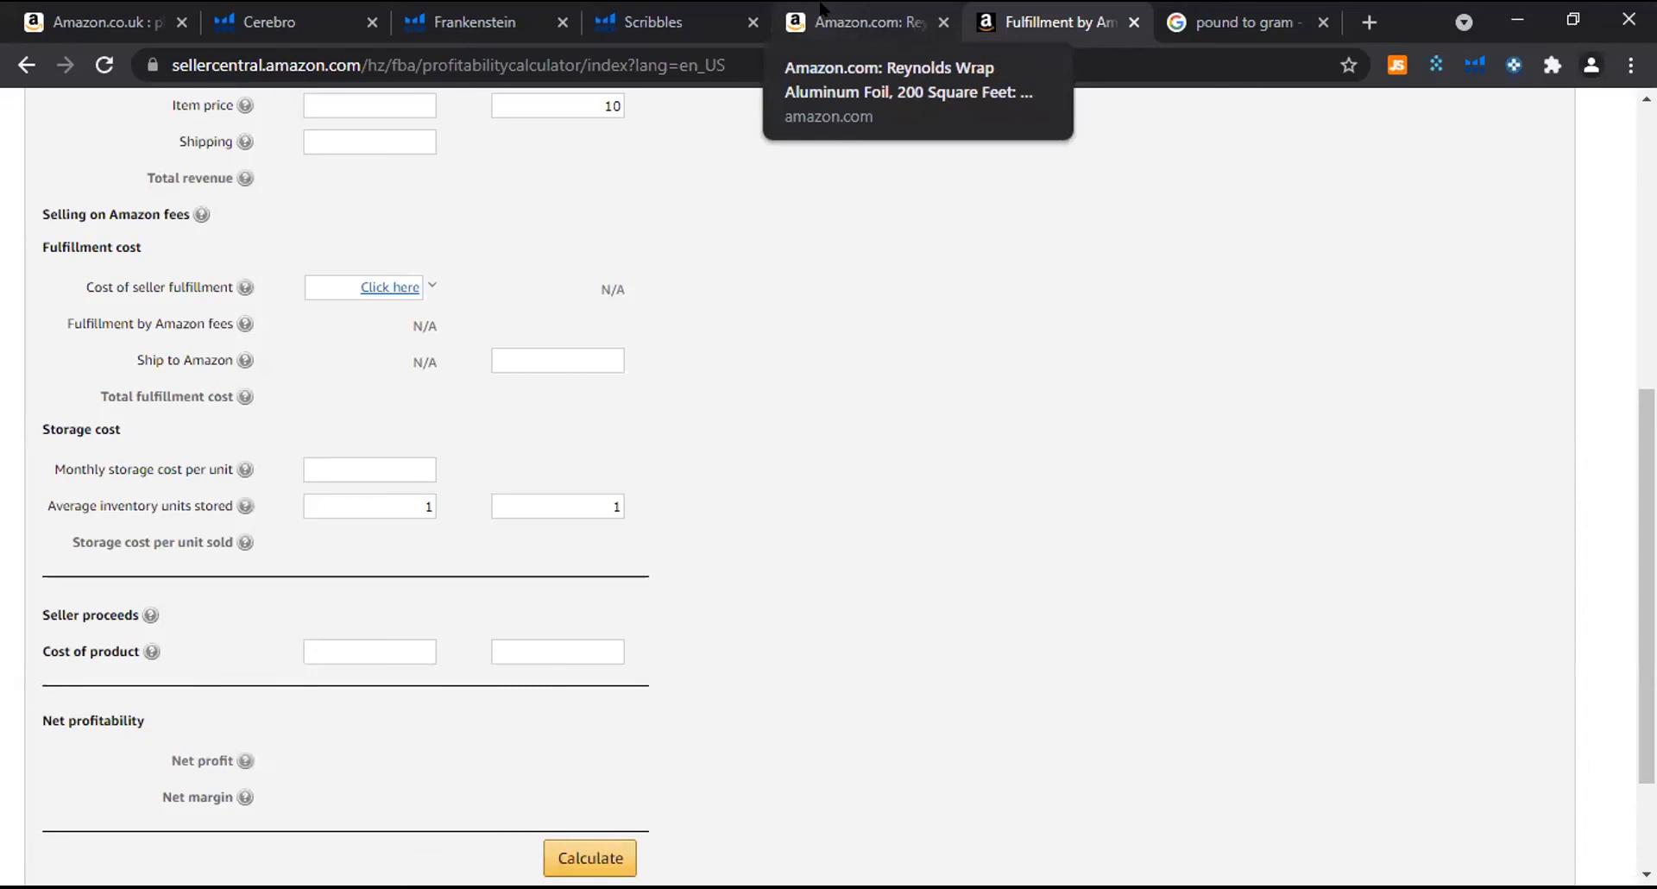
{"action": "type", "text": "0.7"}
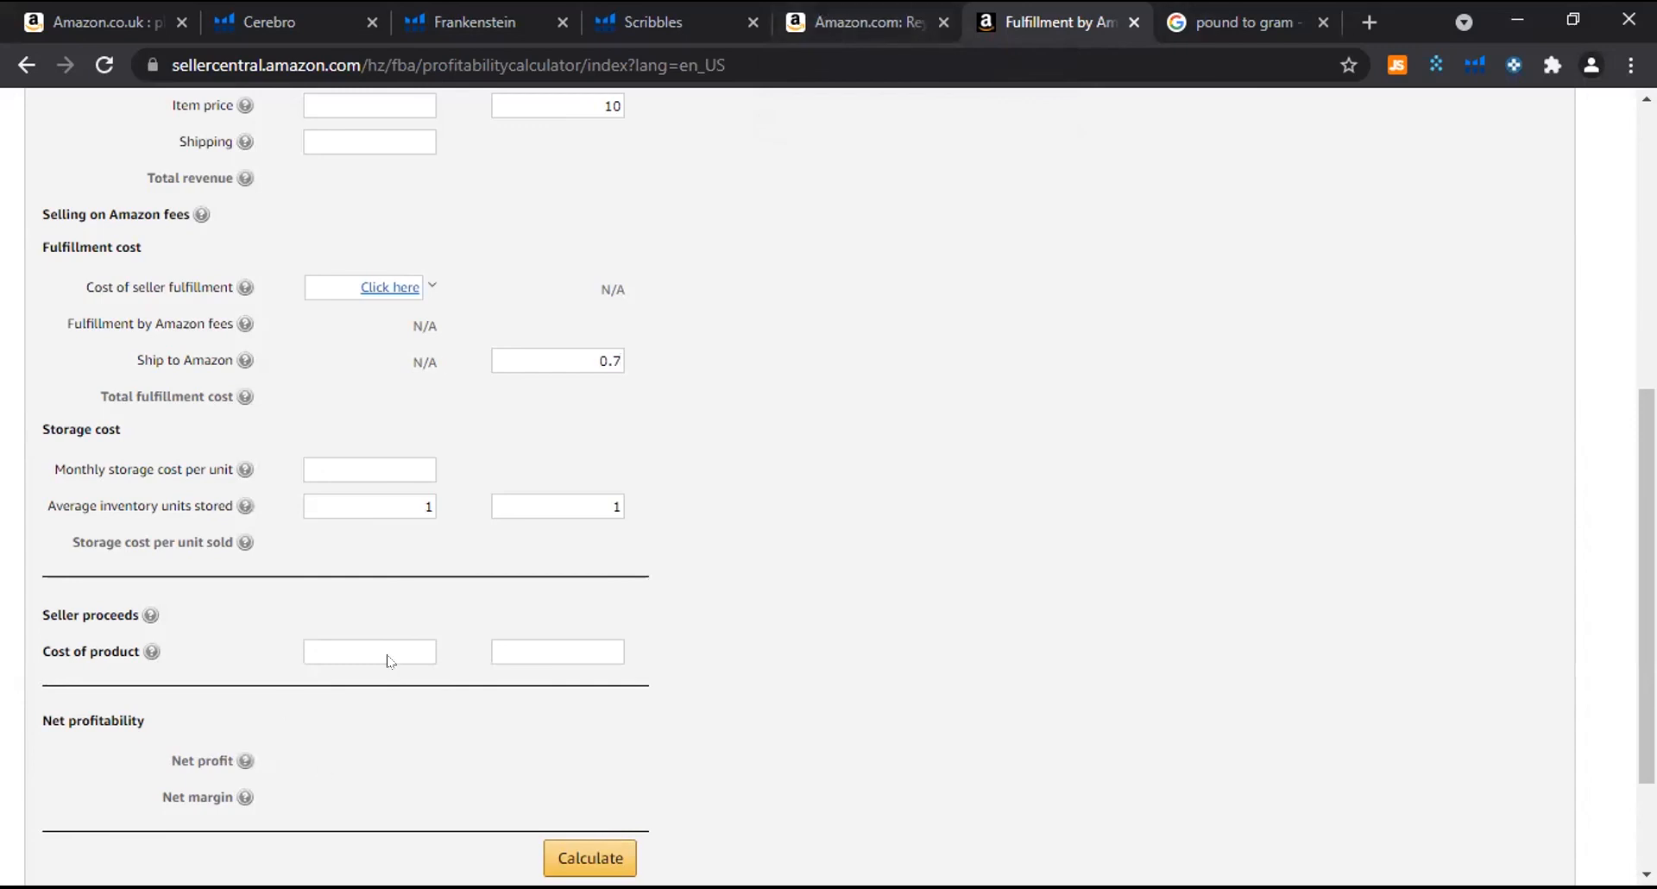
{"action": "left_click", "coordinate": [584, 654]}
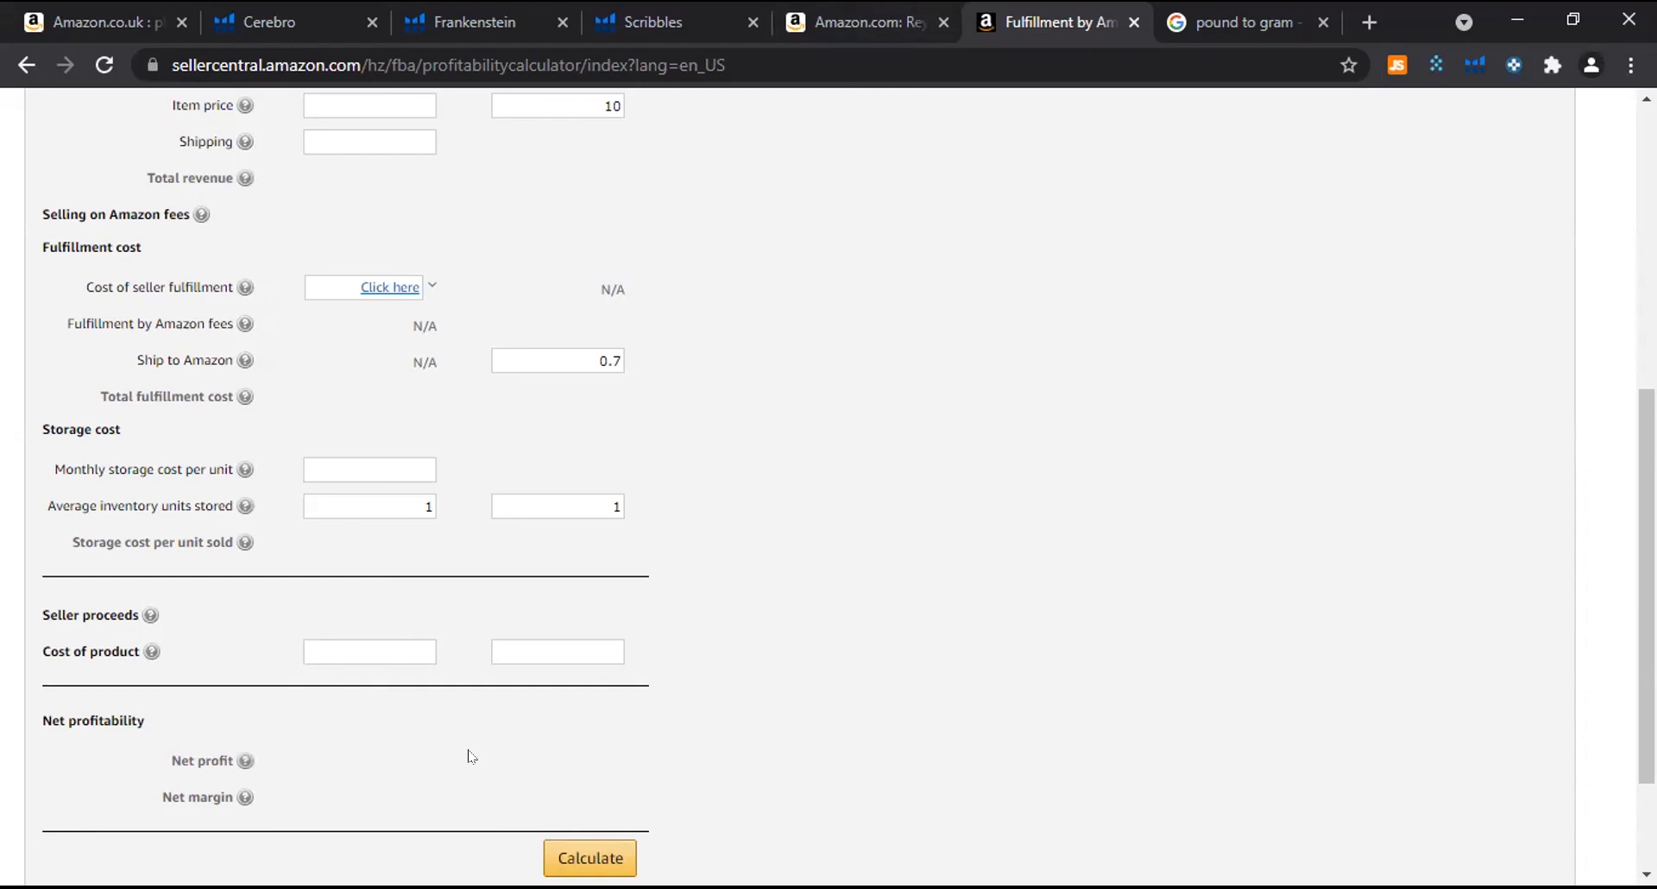
{"action": "type", "text": "1"}
Calculate the foil's profitability and examine the Amazon Fulfillment fees, storage cost, net profit and net margin.
{"action": "scroll", "coordinate": [1087, 363], "scroll_direction": "up", "scroll_amount": 6}
{"action": "scroll", "coordinate": [685, 480], "scroll_direction": "down", "scroll_amount": 3}
{"action": "scroll", "coordinate": [685, 481], "scroll_direction": "up", "scroll_amount": 3}
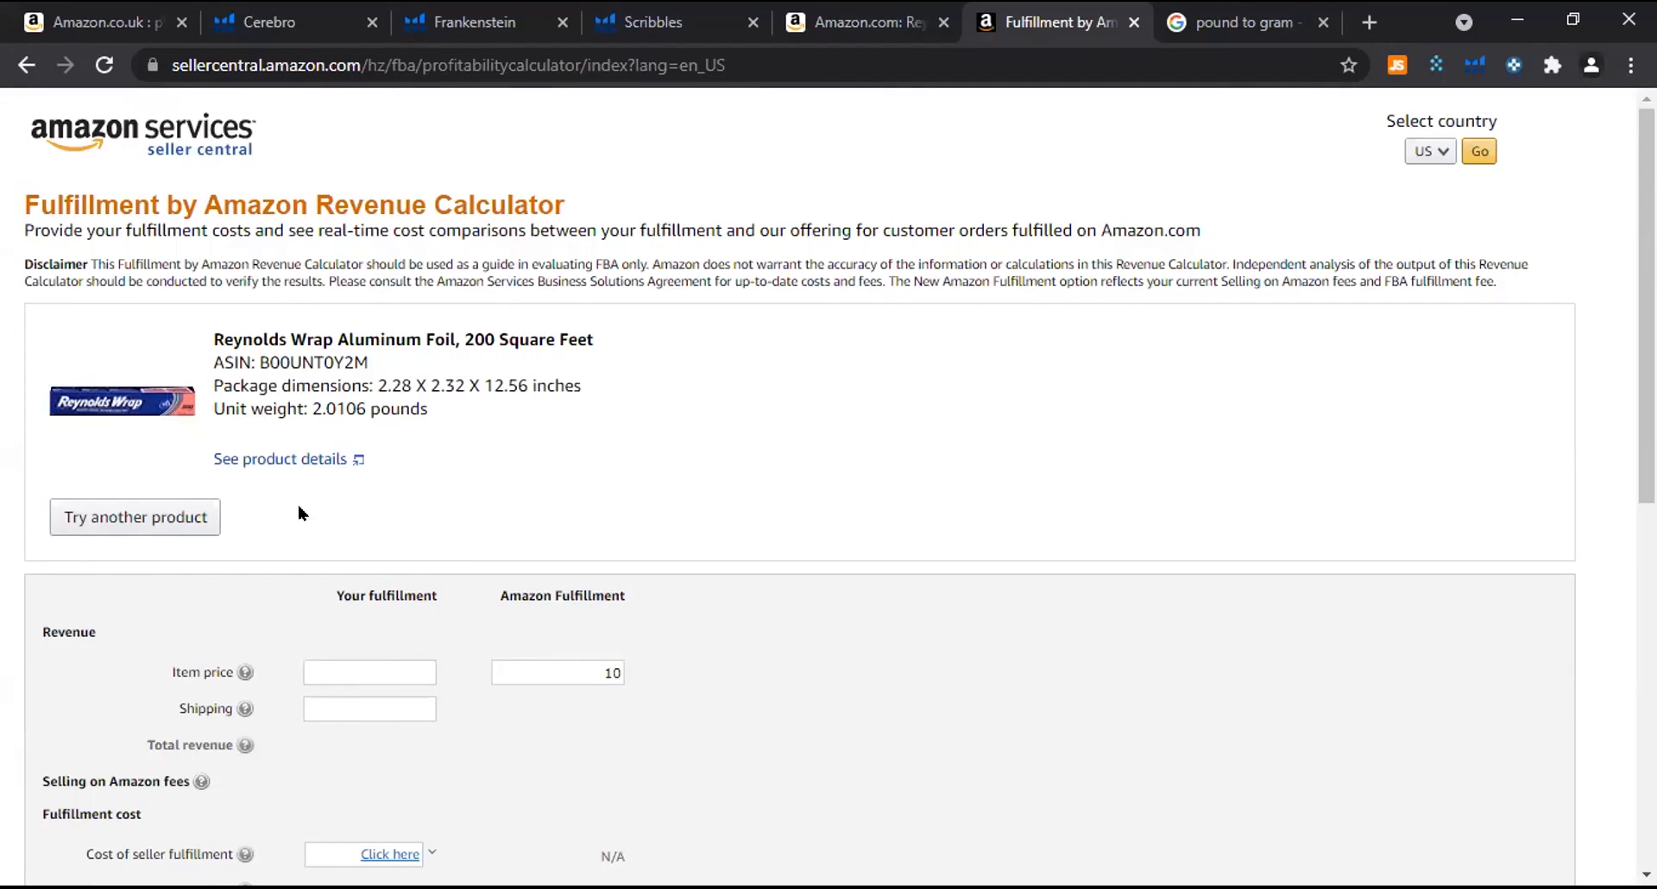
{"action": "scroll", "coordinate": [434, 583], "scroll_direction": "down", "scroll_amount": 3}
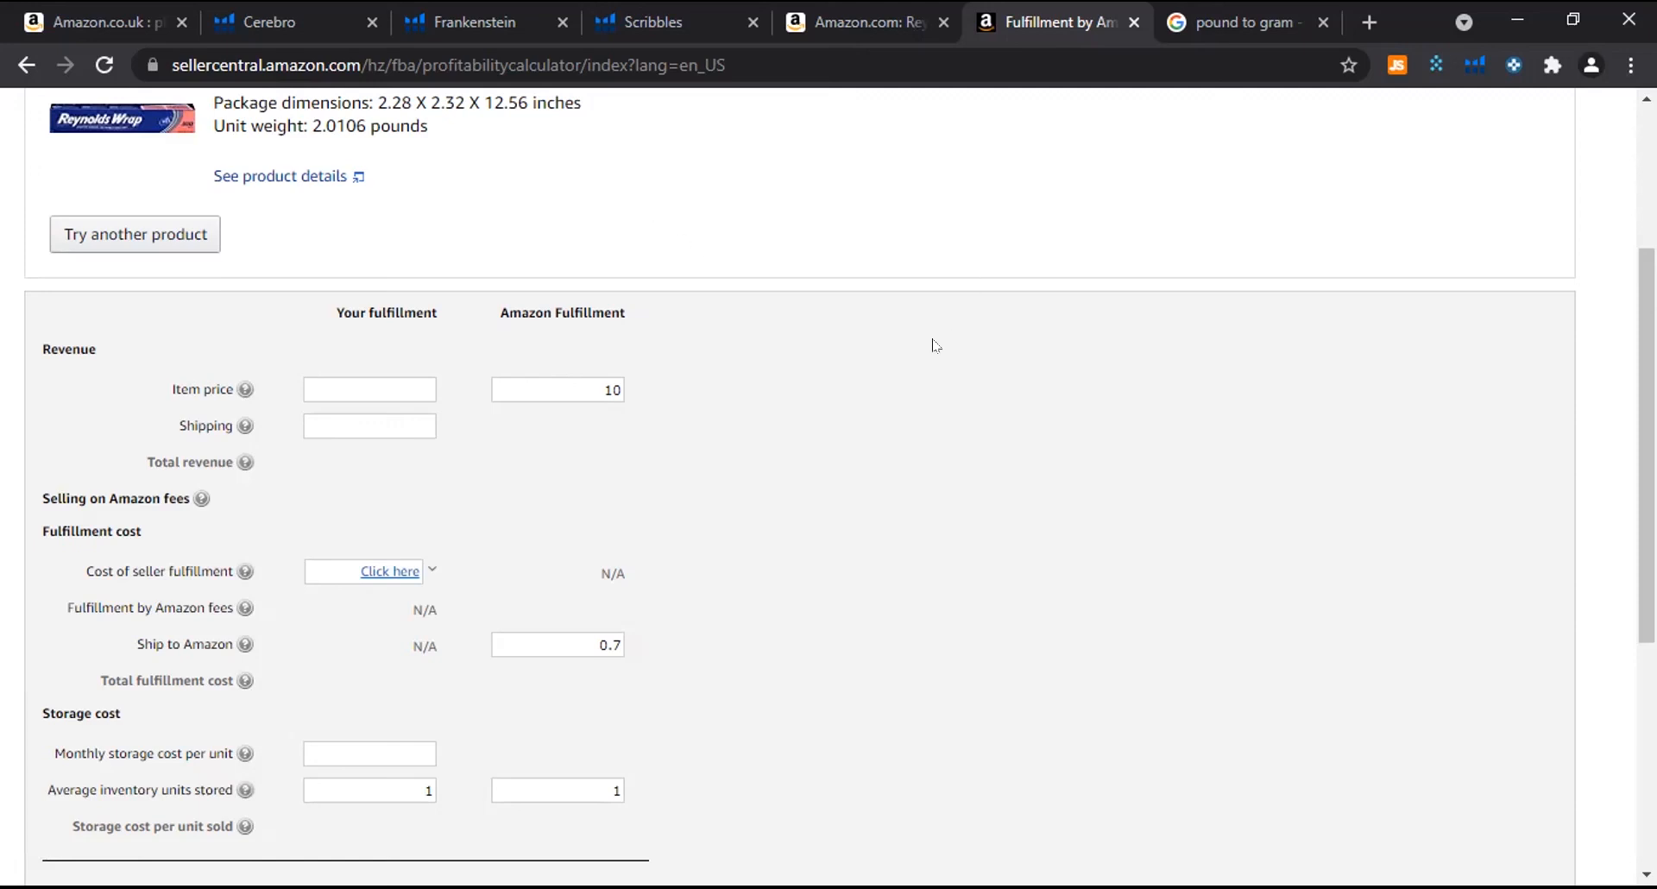
{"action": "scroll", "coordinate": [596, 423], "scroll_direction": "down", "scroll_amount": 5}
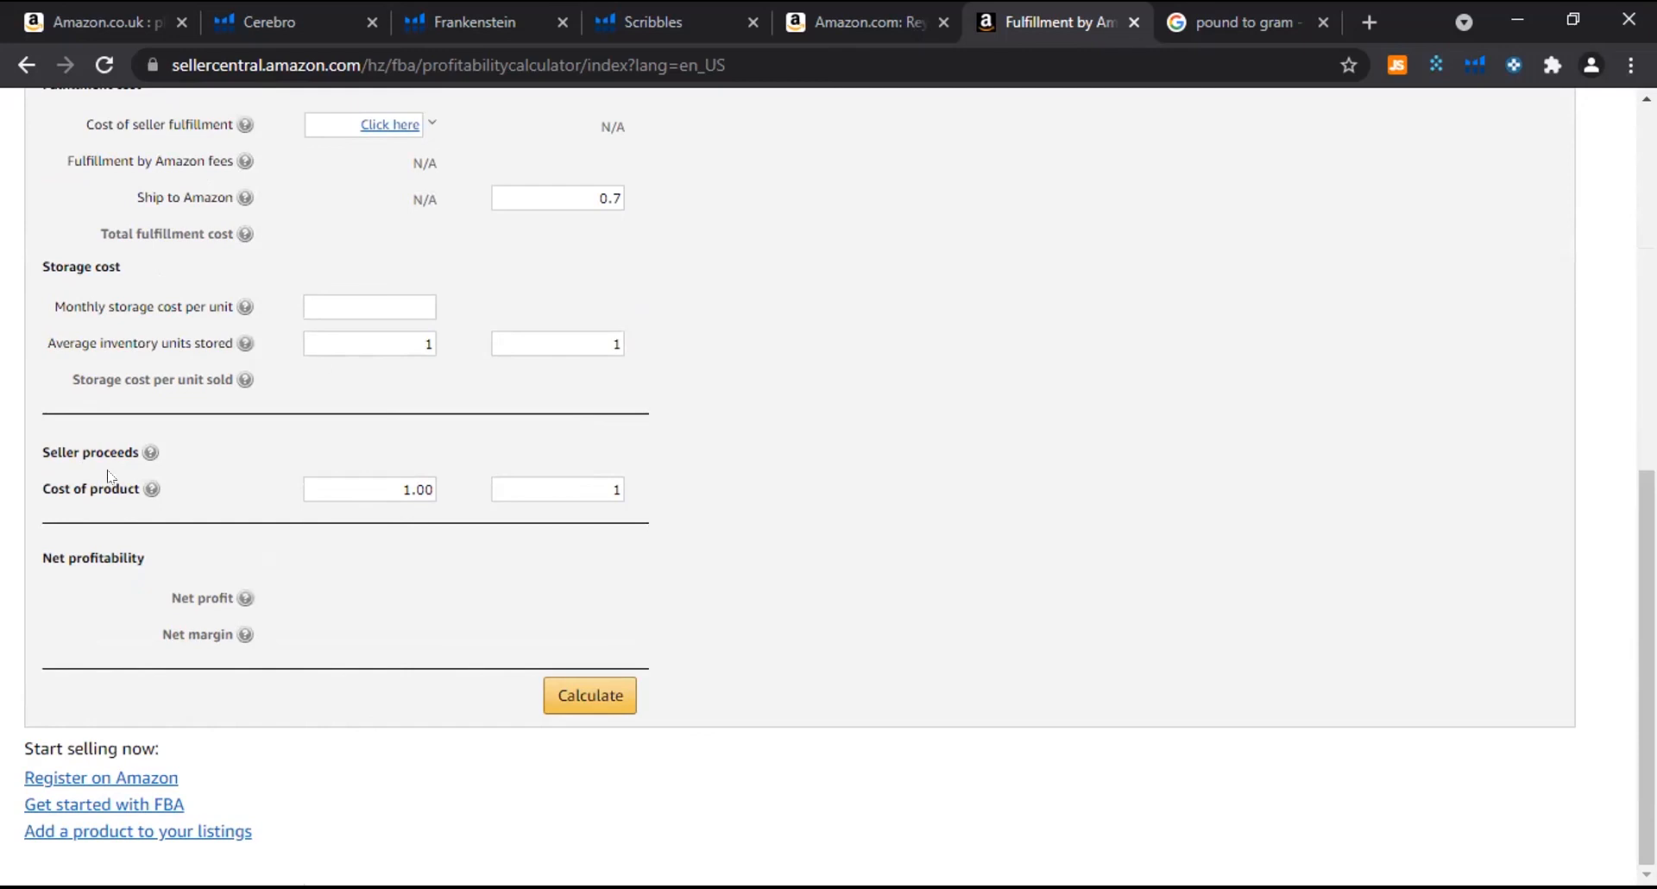
{"action": "left_click", "coordinate": [151, 489]}
{"action": "left_click", "coordinate": [620, 716]}
{"action": "left_click", "coordinate": [571, 697]}
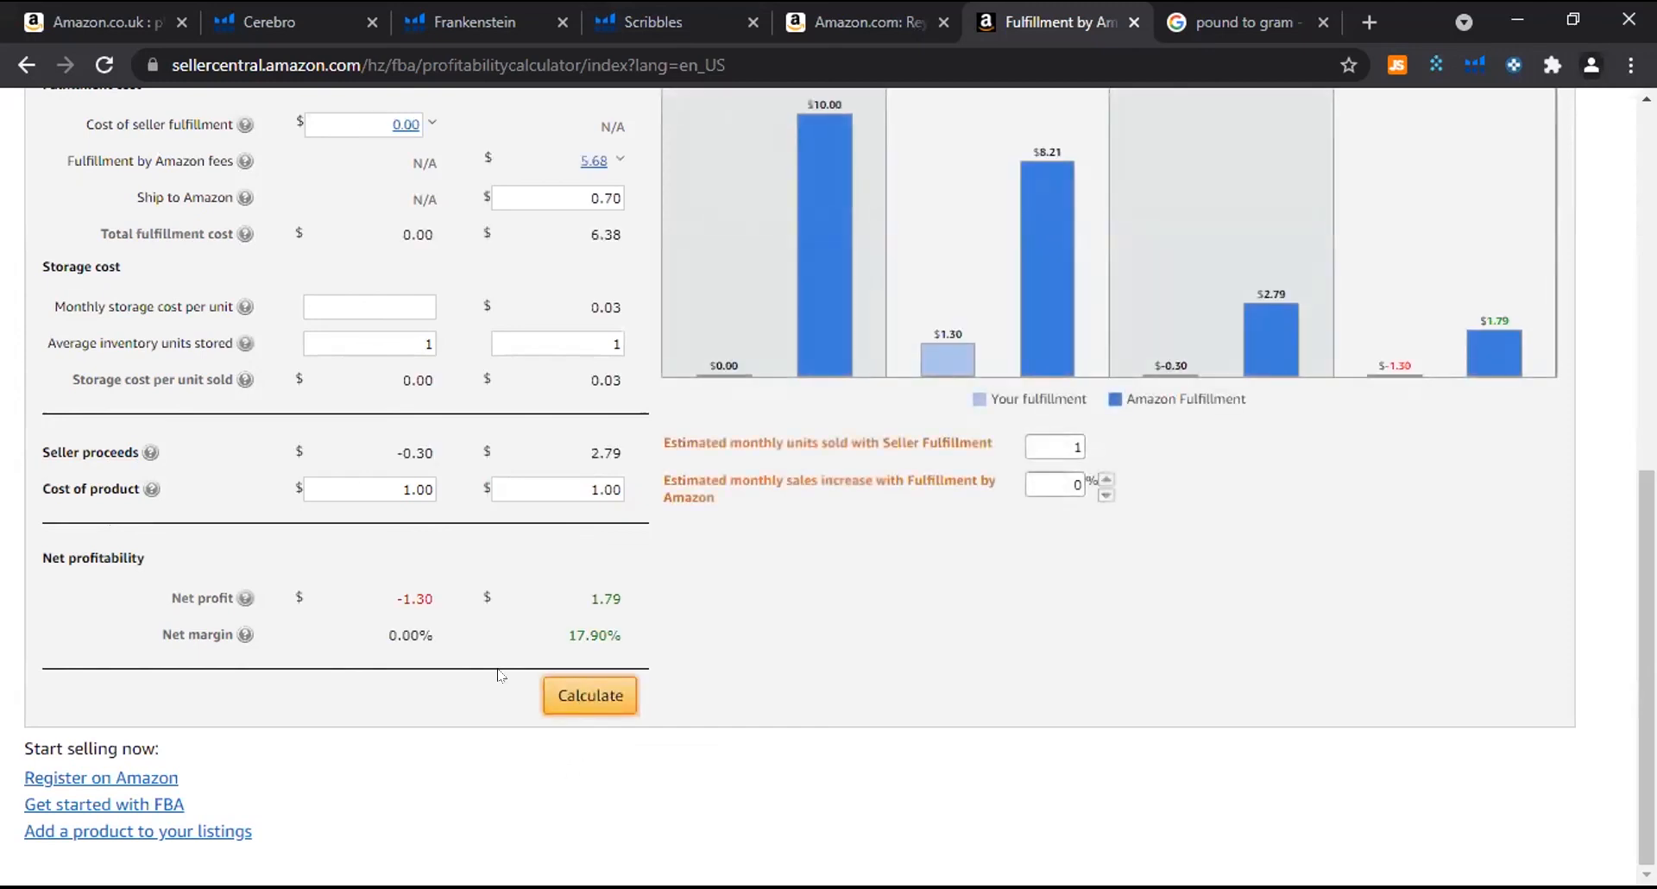
{"action": "scroll", "coordinate": [729, 574], "scroll_direction": "up", "scroll_amount": 6}
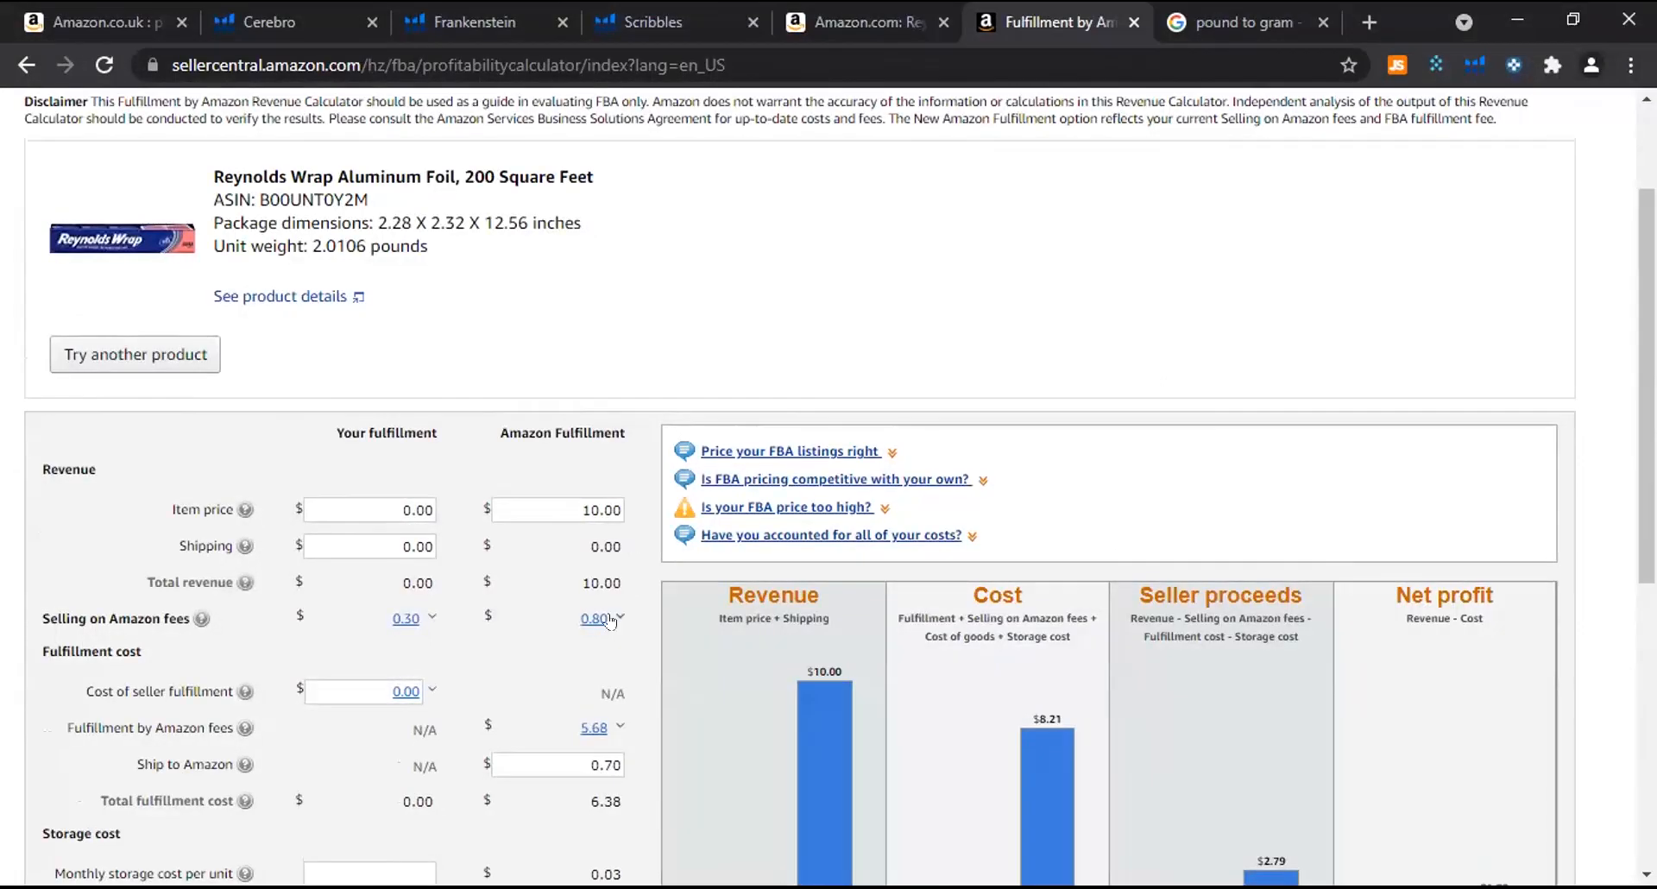
{"action": "scroll", "coordinate": [613, 735], "scroll_direction": "down", "scroll_amount": 3}
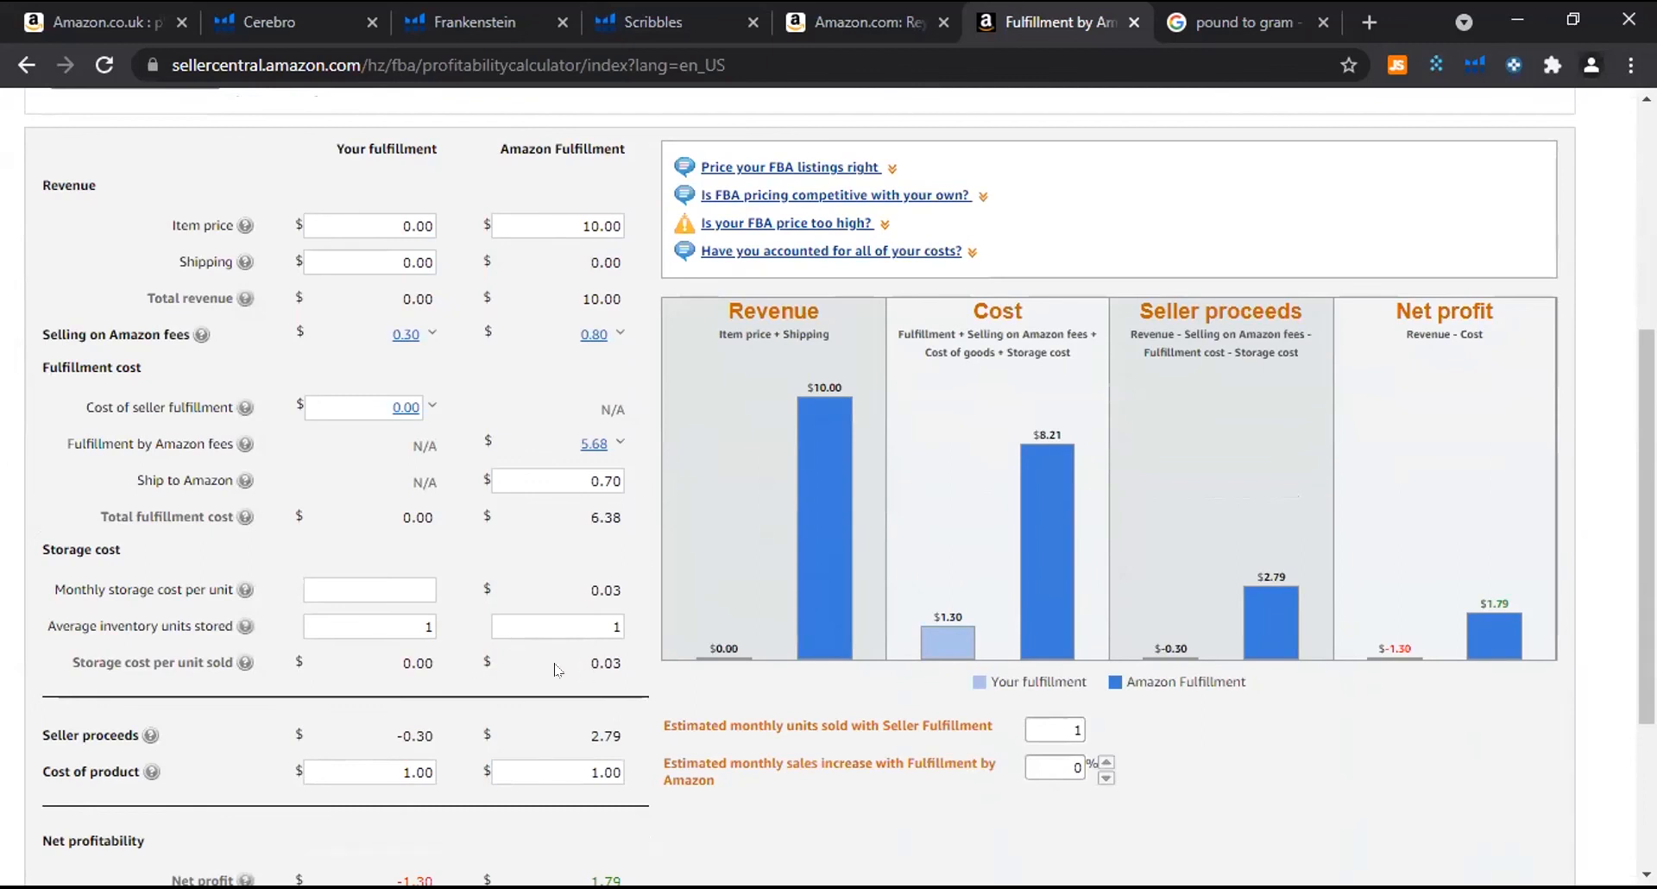
{"action": "scroll", "coordinate": [181, 768], "scroll_direction": "down", "scroll_amount": 3}
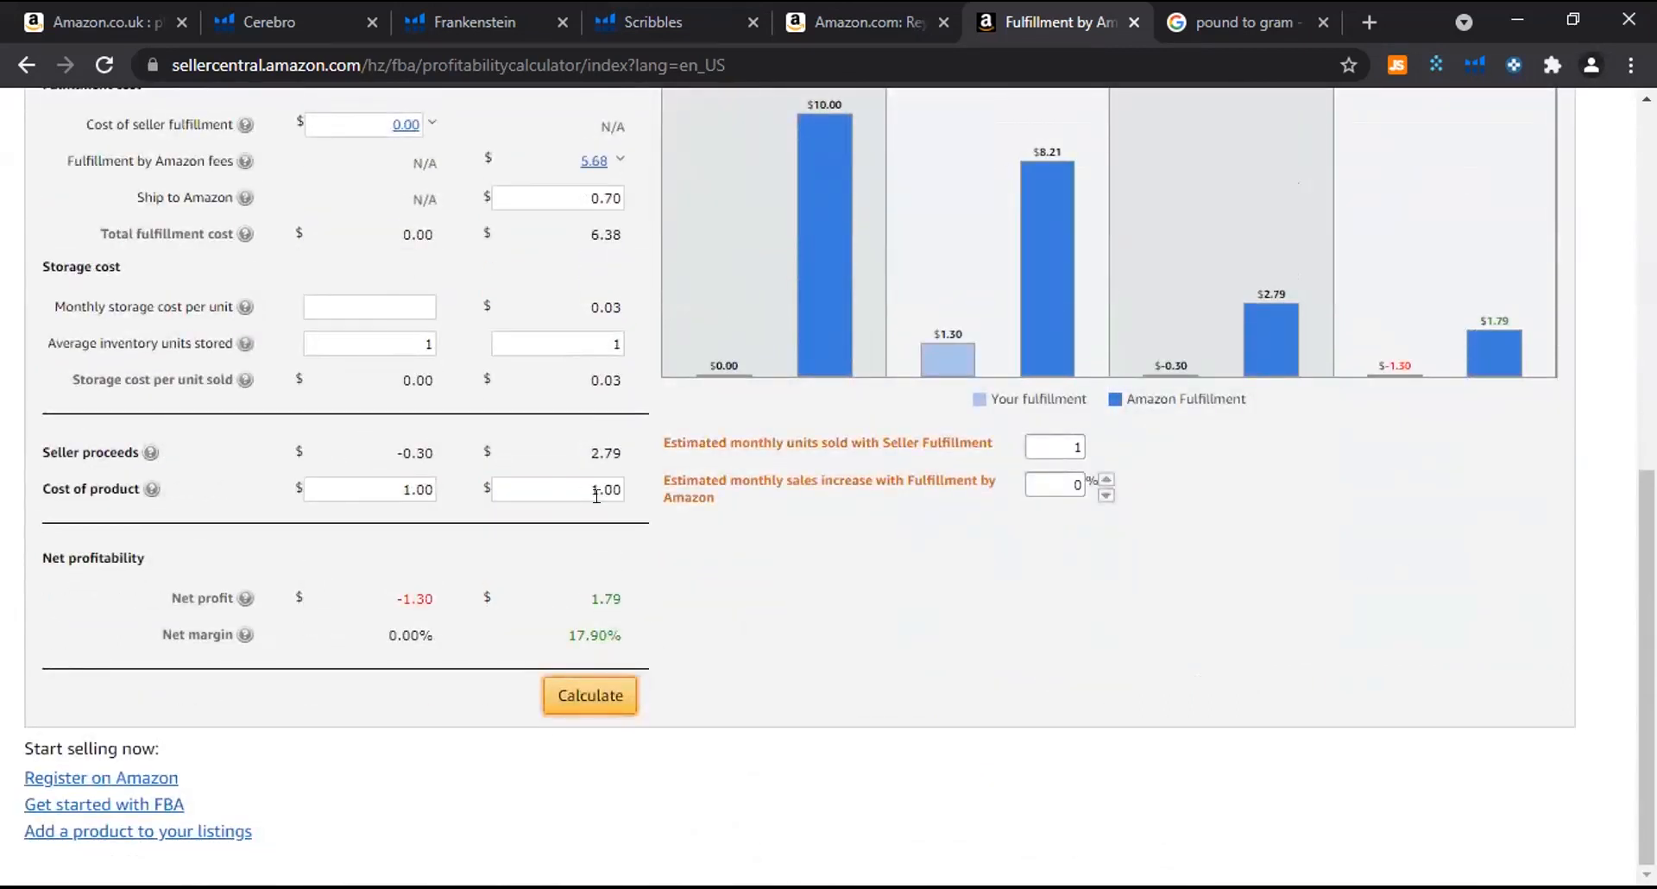
{"action": "left_click_drag", "start_coordinate": [550, 638], "coordinate": [652, 616]}
Set the Amazon Fulfillment cost of product to 0.5 and recalculate the profit.
{"action": "double_click", "coordinate": [626, 496]}
{"action": "left_click", "coordinate": [615, 486]}
{"action": "key", "text": "BackSpace"}
{"action": "key", "text": "BackSpace"}
{"action": "key", "text": "BackSpace"}
{"action": "key", "text": "BackSpace"}
{"action": "type", "text": "0.5"}
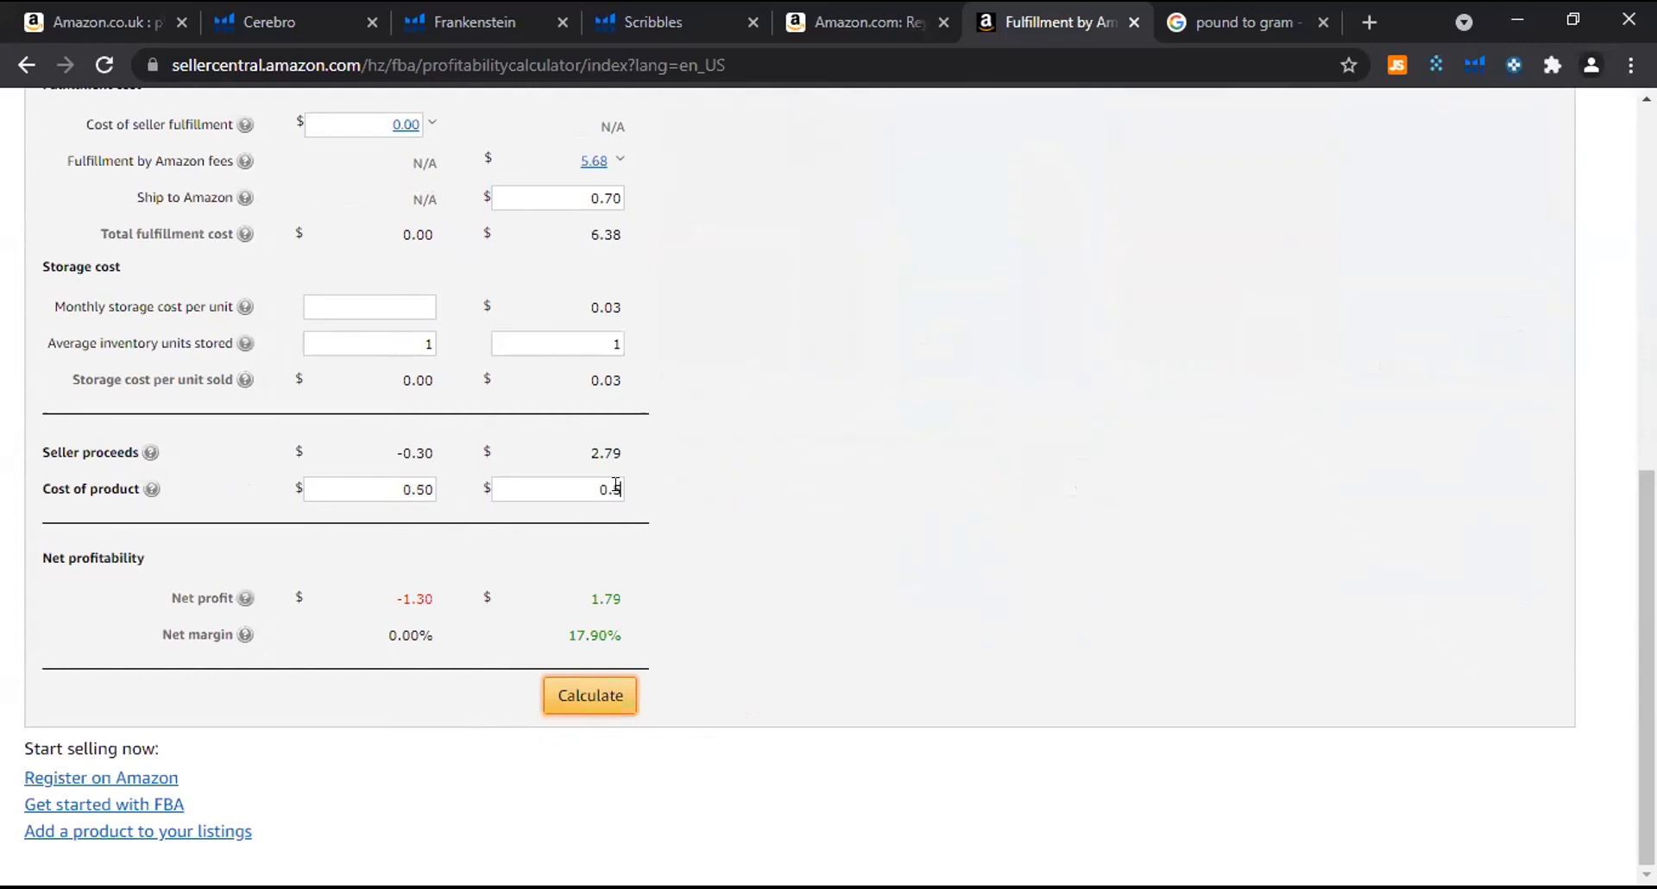
{"action": "left_click", "coordinate": [576, 693]}
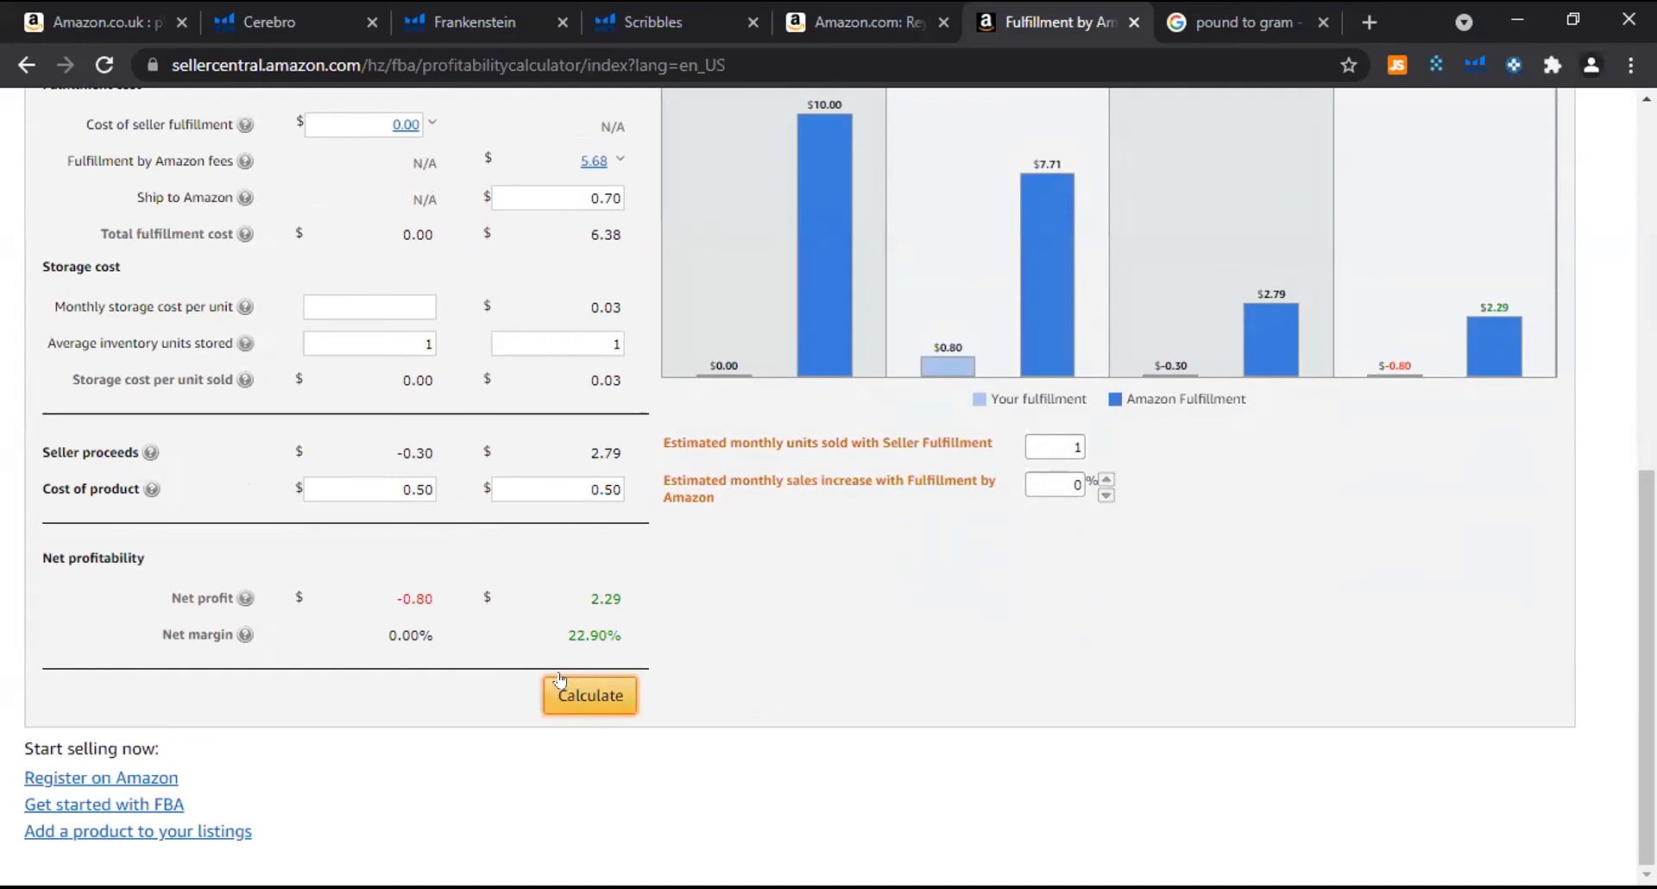
Set the Amazon Fulfillment shipping cost to Amazon to 0.50 and recalculate the profit.
{"action": "scroll", "coordinate": [474, 554], "scroll_direction": "up", "scroll_amount": 6}
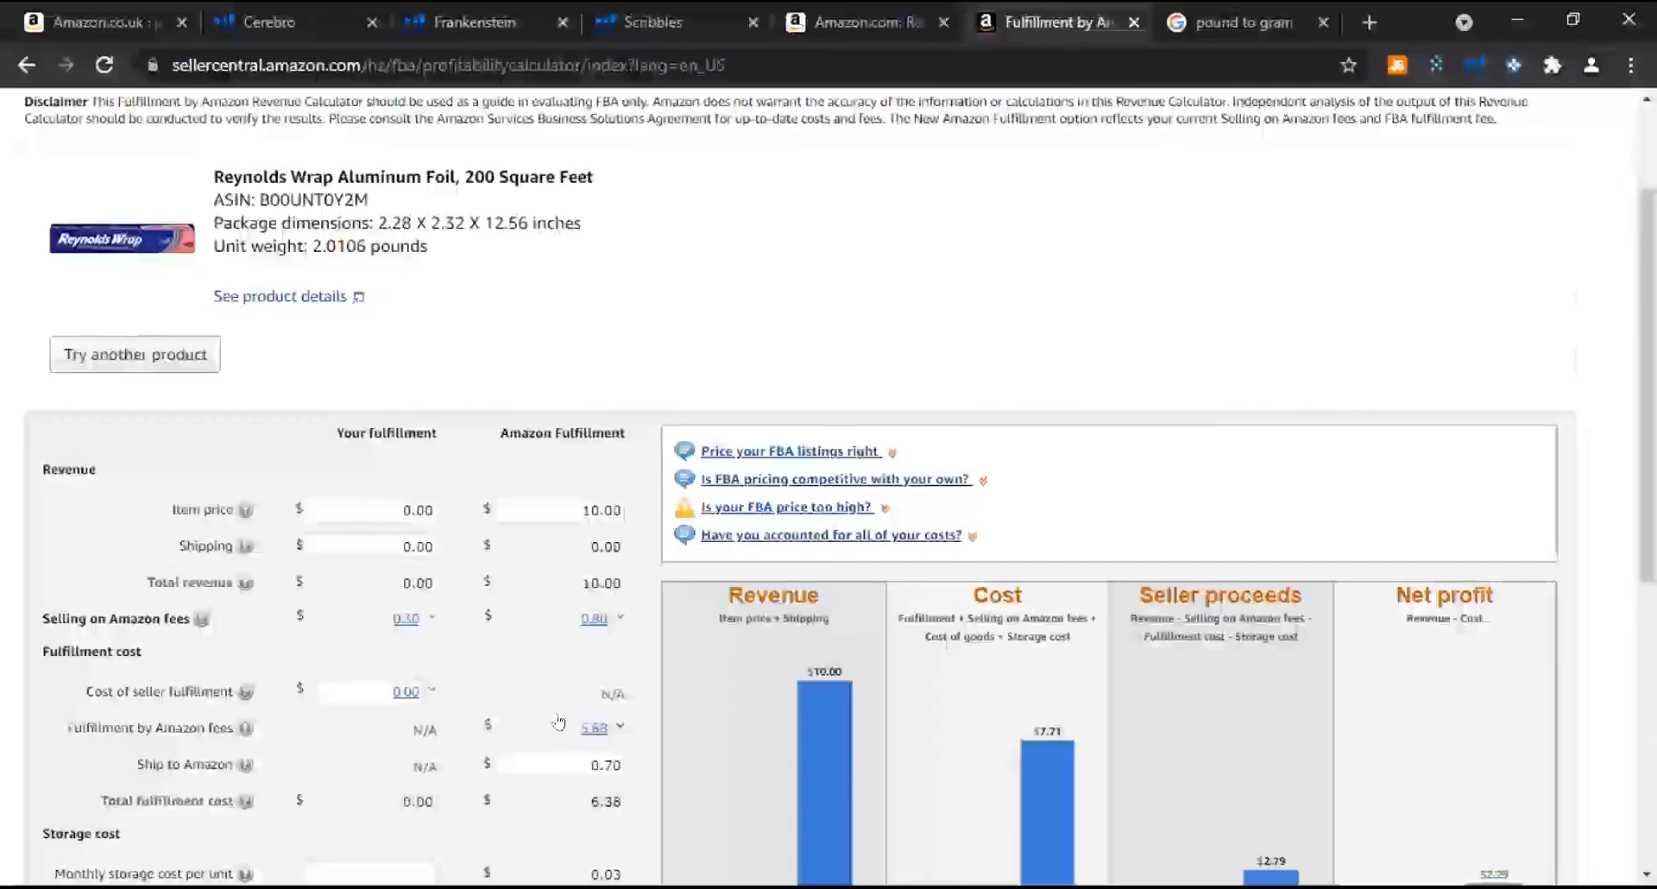
{"action": "scroll", "coordinate": [559, 722], "scroll_direction": "down", "scroll_amount": 3}
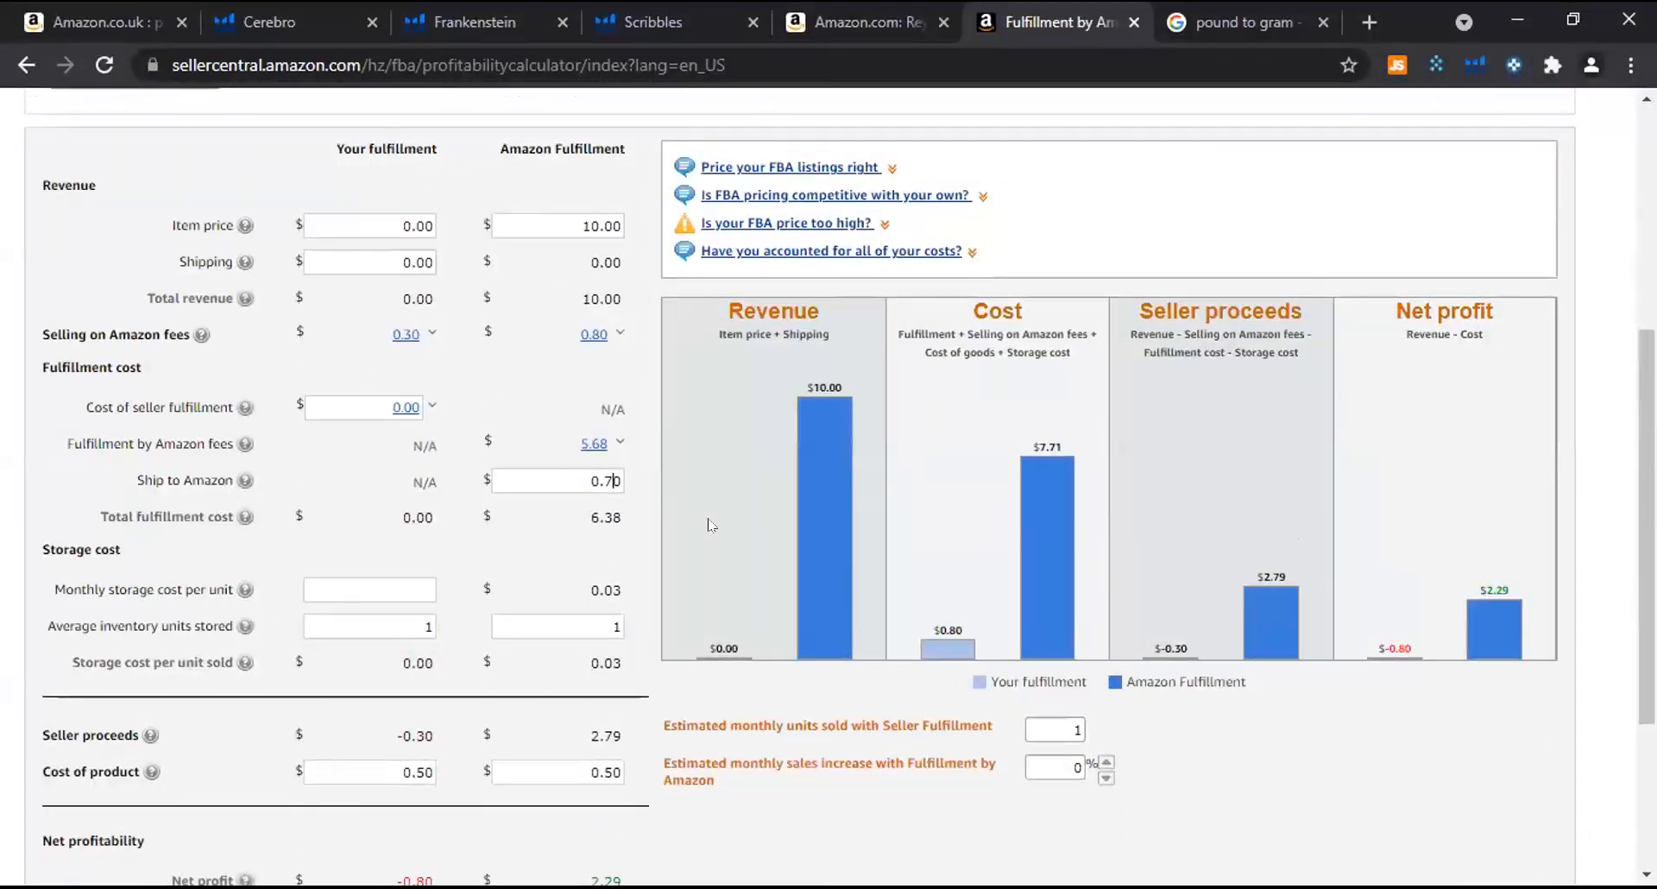
{"action": "key", "text": "BackSpace"}
{"action": "type", "text": "5"}
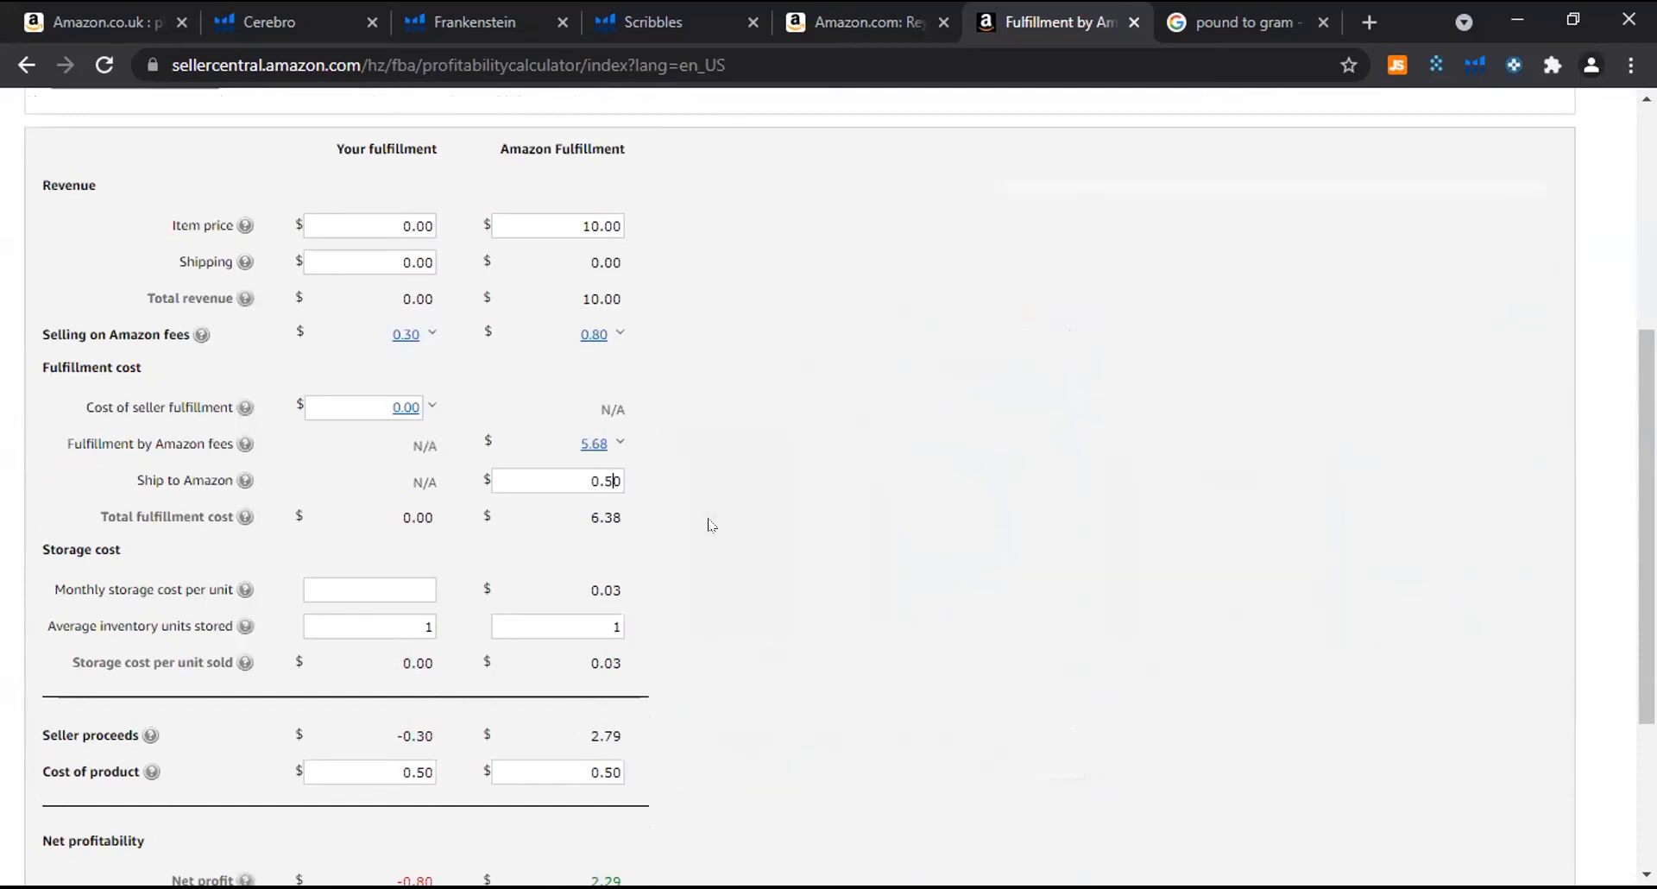
{"action": "scroll", "coordinate": [711, 524], "scroll_direction": "down", "scroll_amount": 3}
{"action": "left_click", "coordinate": [627, 689]}
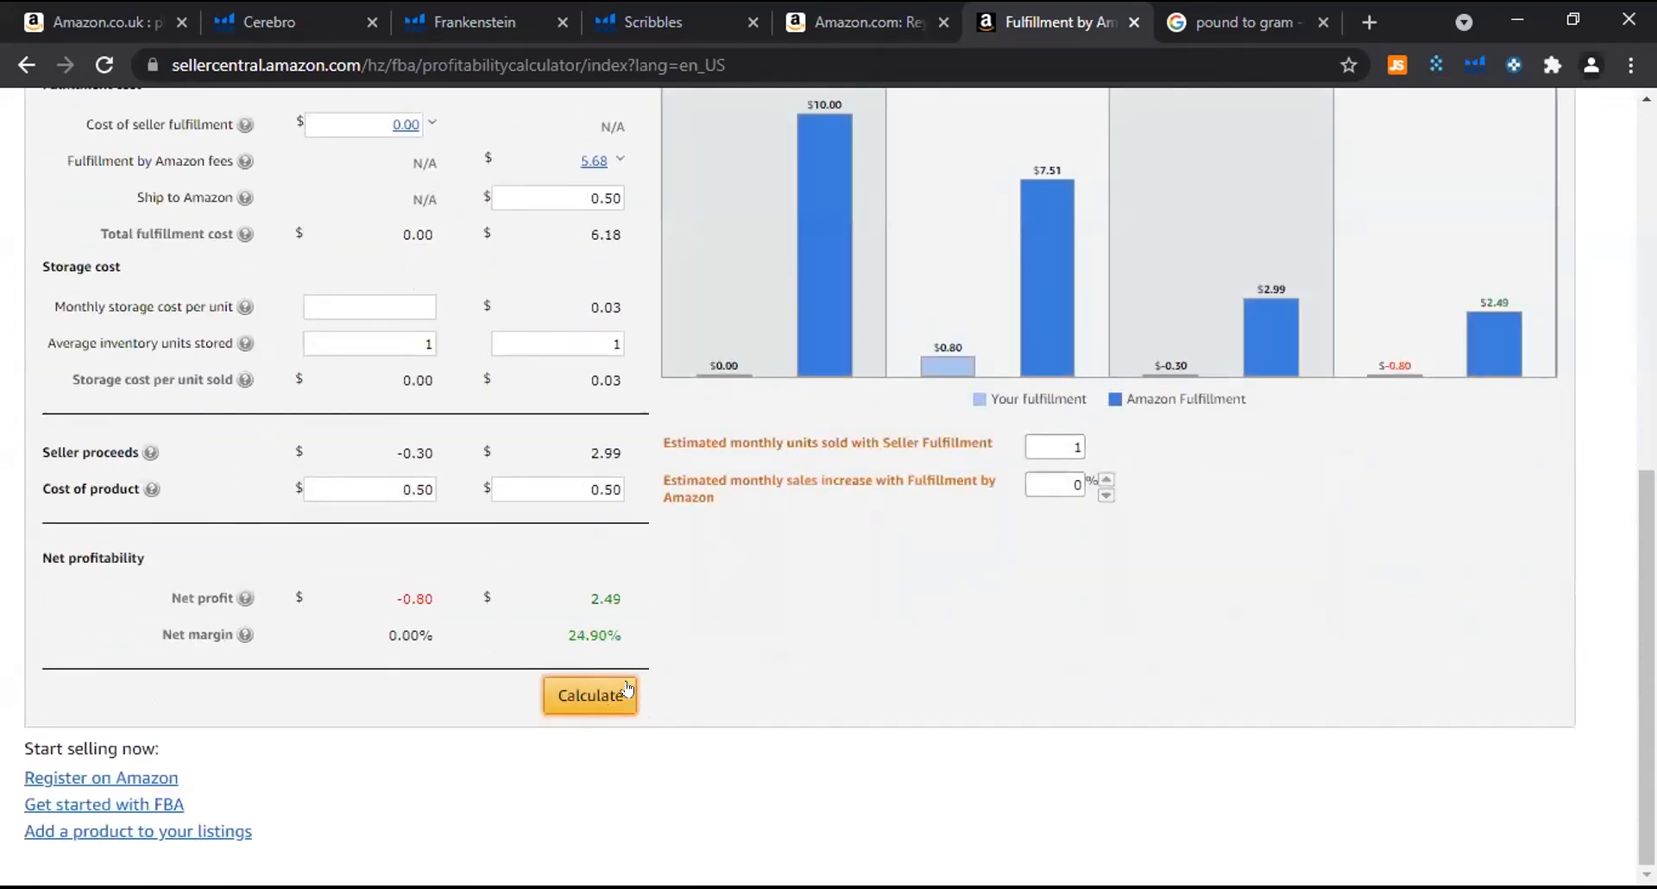